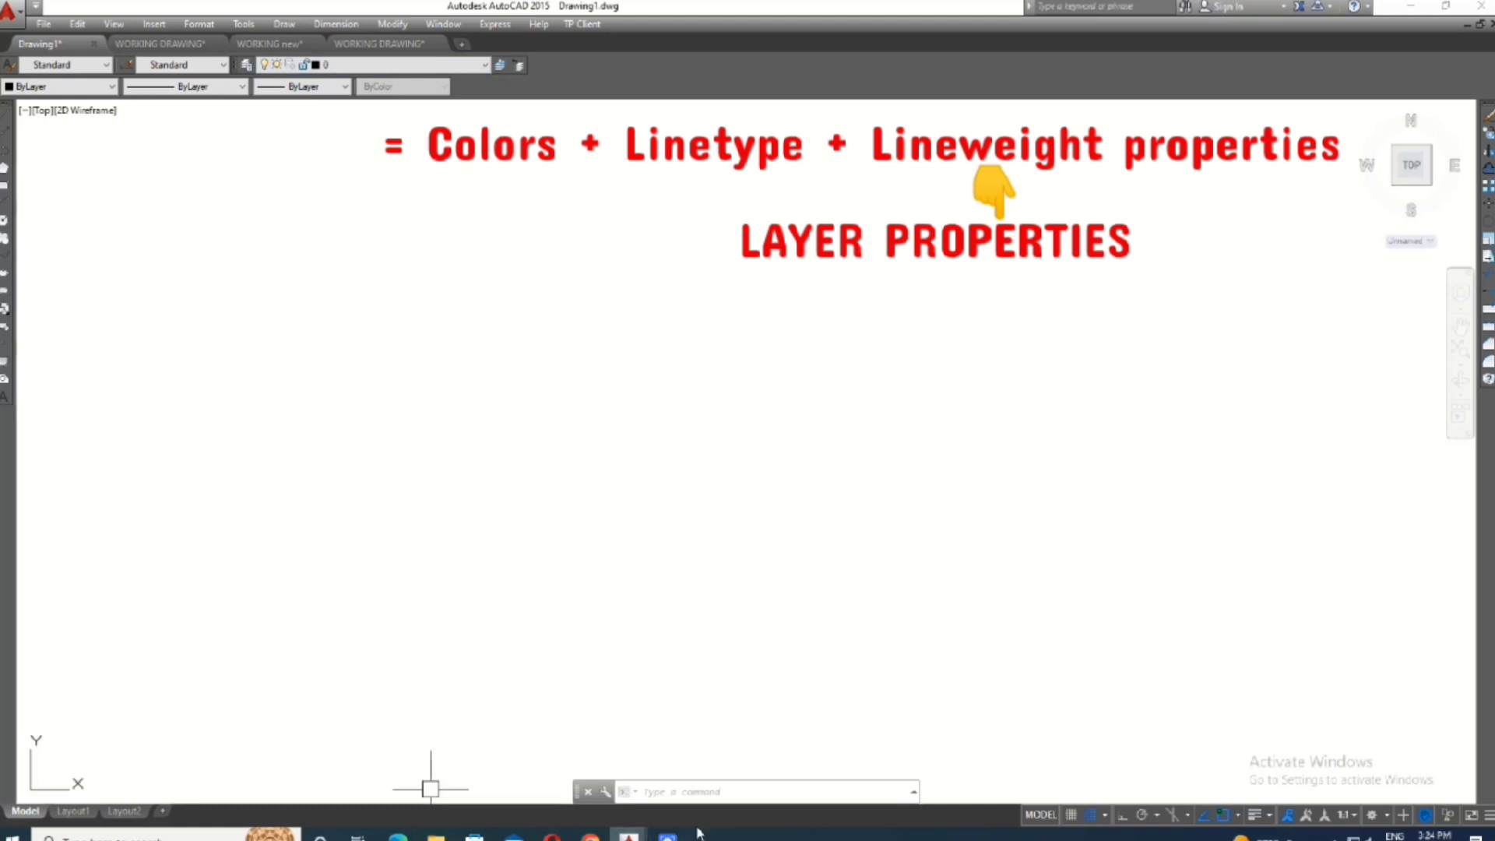
# - Open the Layer Properties Manager with the LA command
pyautogui.click(703, 793)
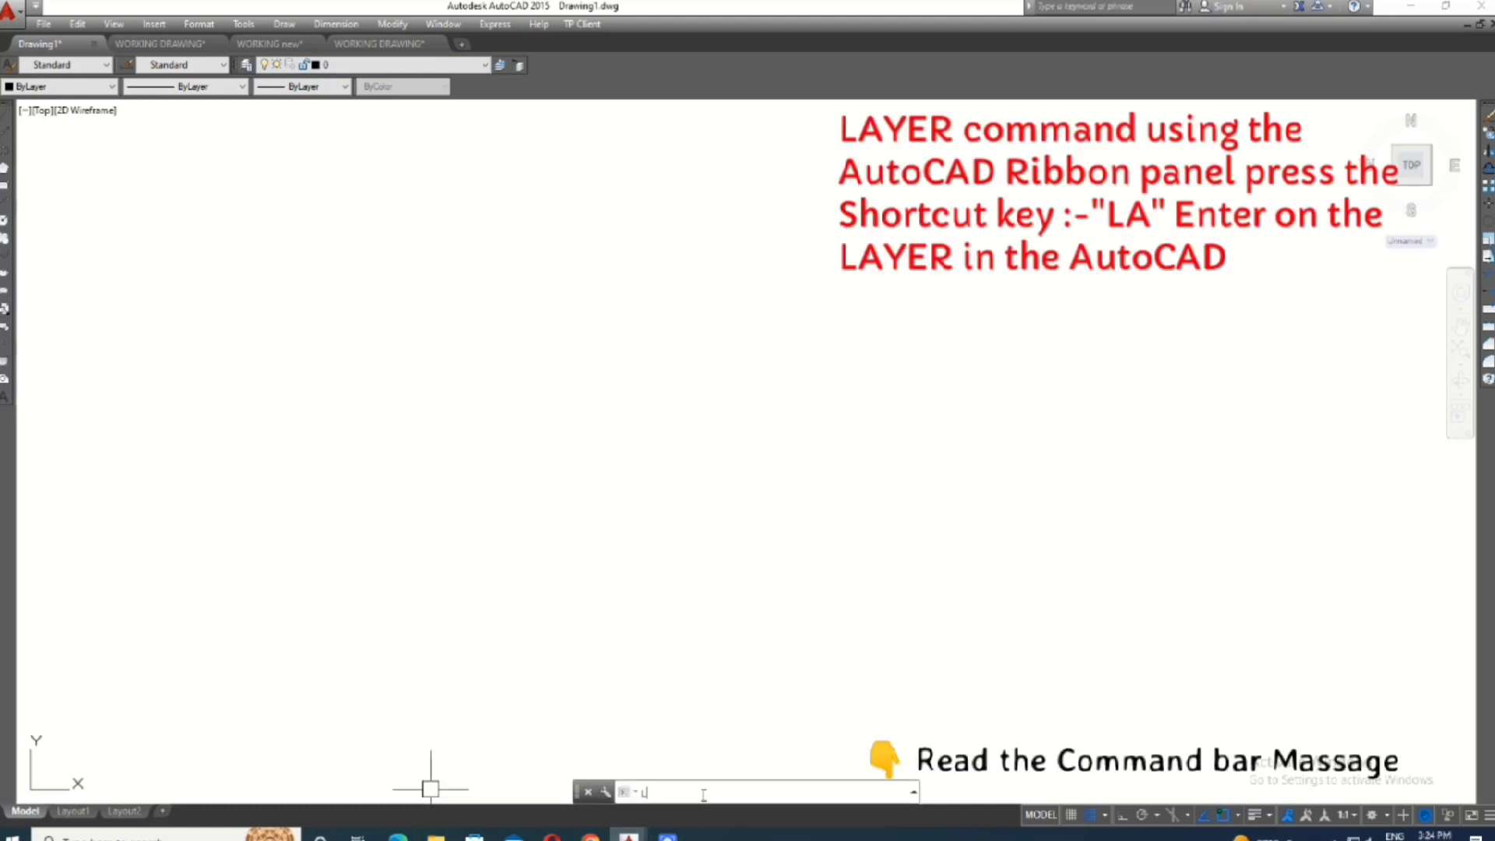
pyautogui.write('LA')
pyautogui.press('Return')
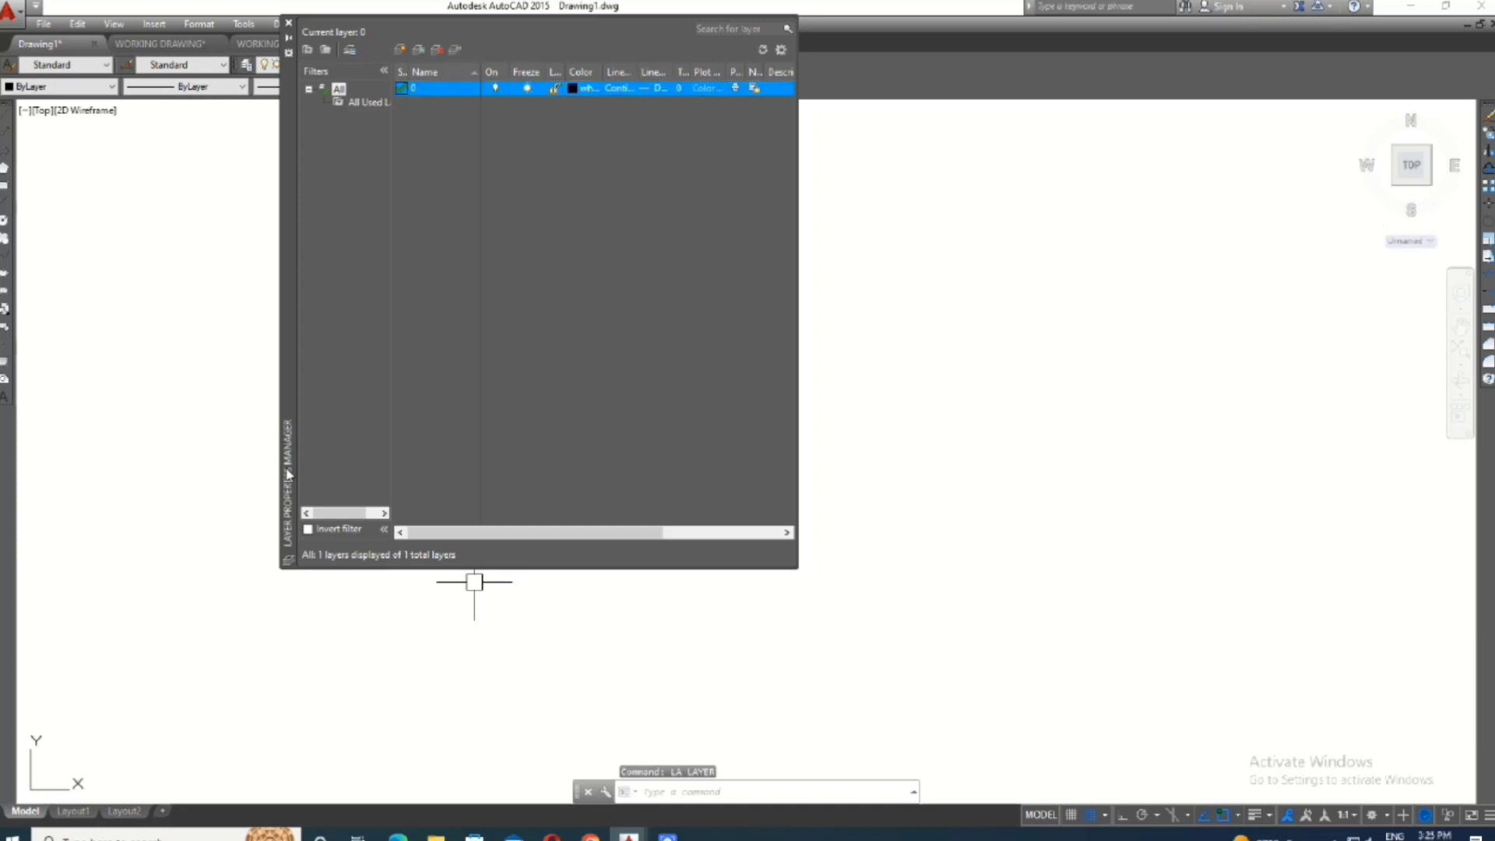
# - Reposition and enlarge the Layer Properties Manager, and widen its narrow layer state columns
pyautogui.moveTo(286, 473)
pyautogui.mouseDown()
pyautogui.moveTo(976, 545)
pyautogui.moveTo(776, 508)
pyautogui.moveTo(108, 502)
pyautogui.moveTo(113, 483)
pyautogui.moveTo(132, 463)
pyautogui.moveTo(154, 498)
pyautogui.moveTo(97, 565)
pyautogui.moveTo(329, 577)
pyautogui.moveTo(697, 553)
pyautogui.moveTo(394, 549)
pyautogui.moveTo(323, 608)
pyautogui.moveTo(338, 598)
pyautogui.mouseUp()
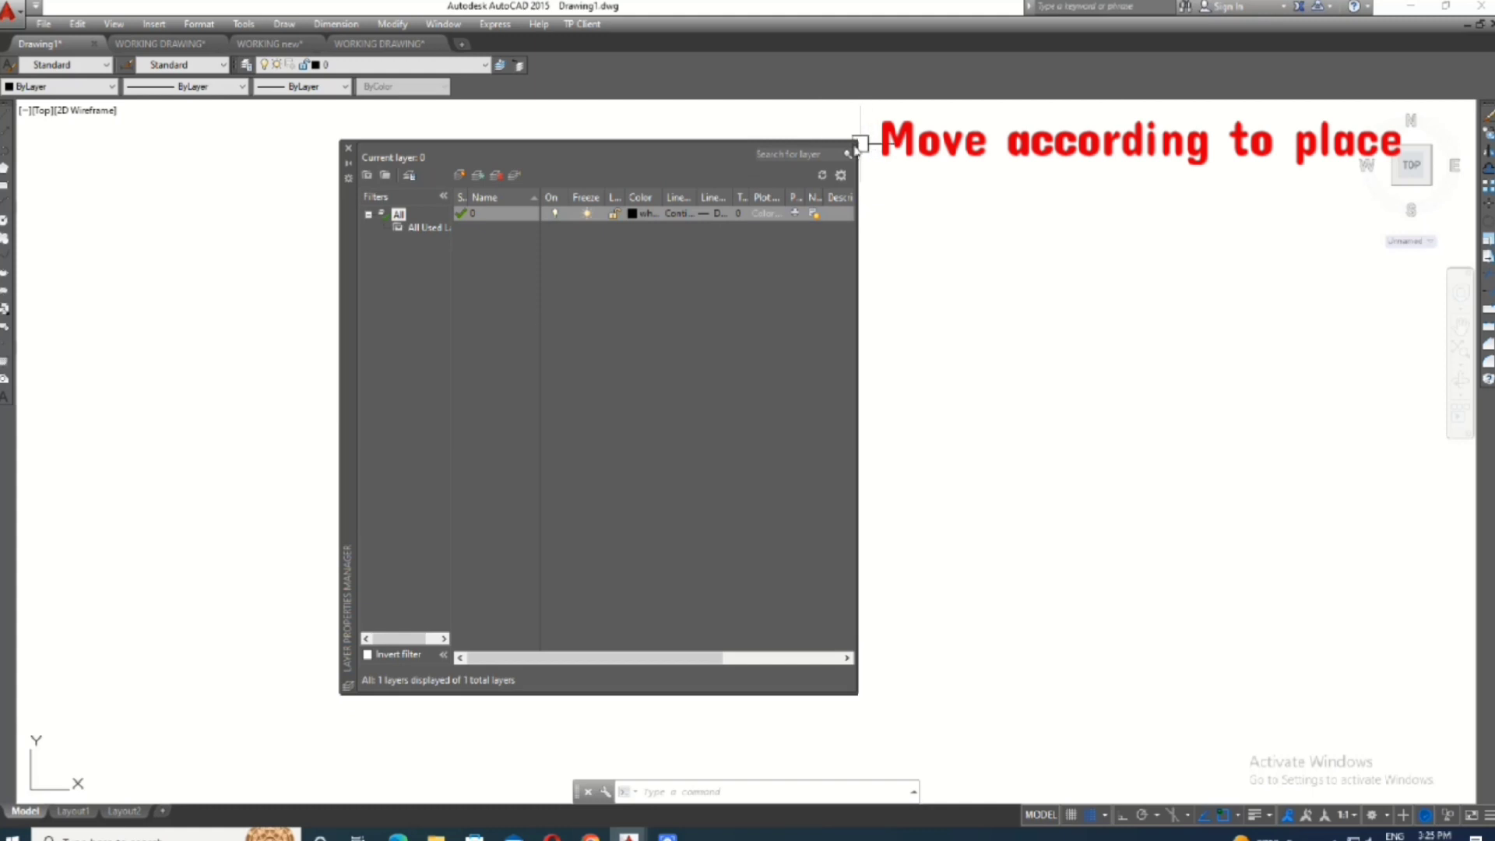
pyautogui.moveTo(857, 141); pyautogui.dragTo(997, 81)
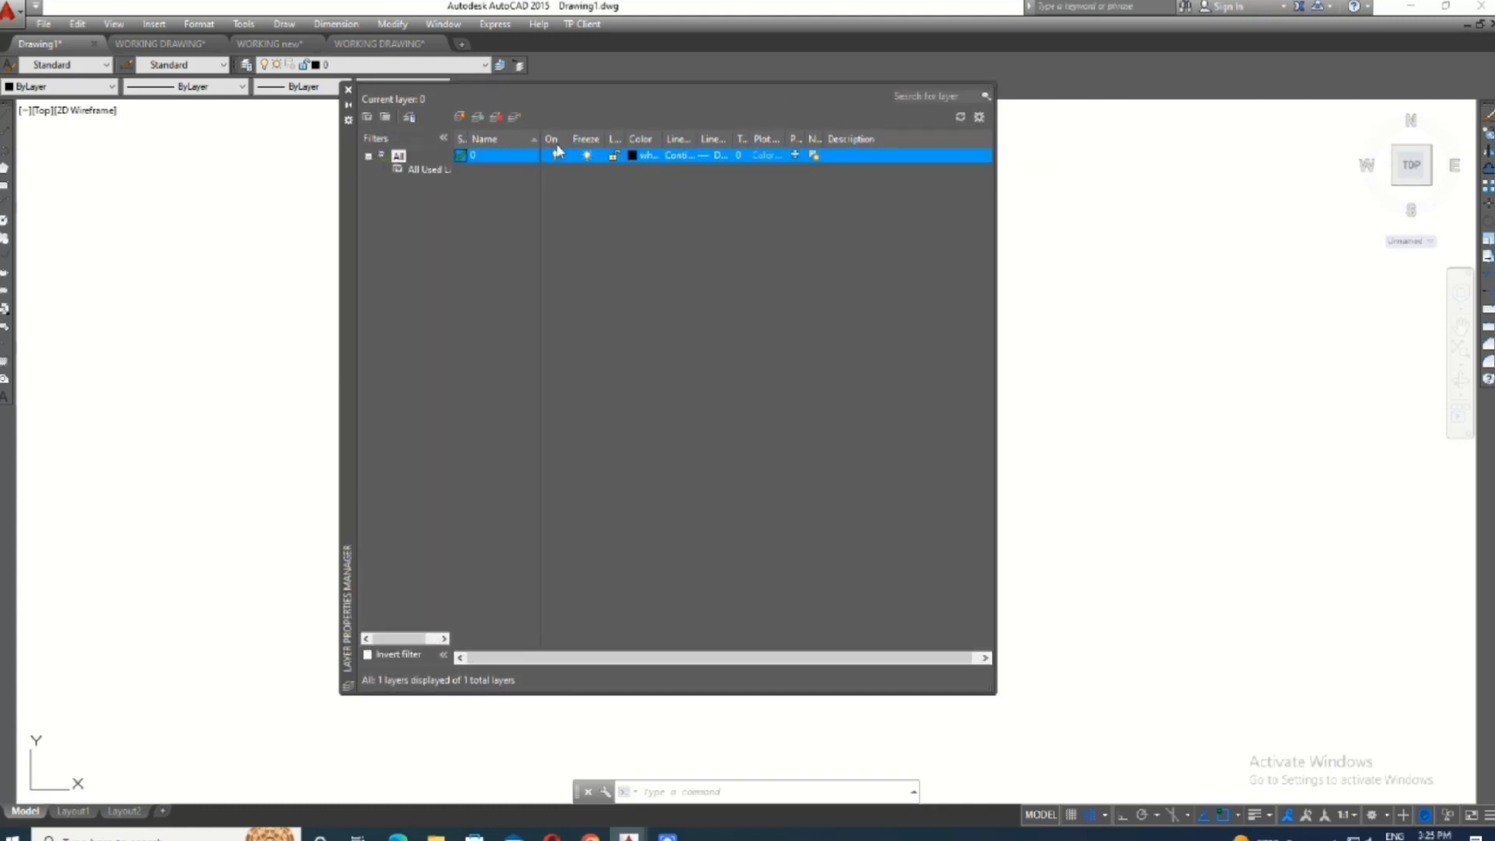
pyautogui.moveTo(568, 138); pyautogui.dragTo(690, 138)
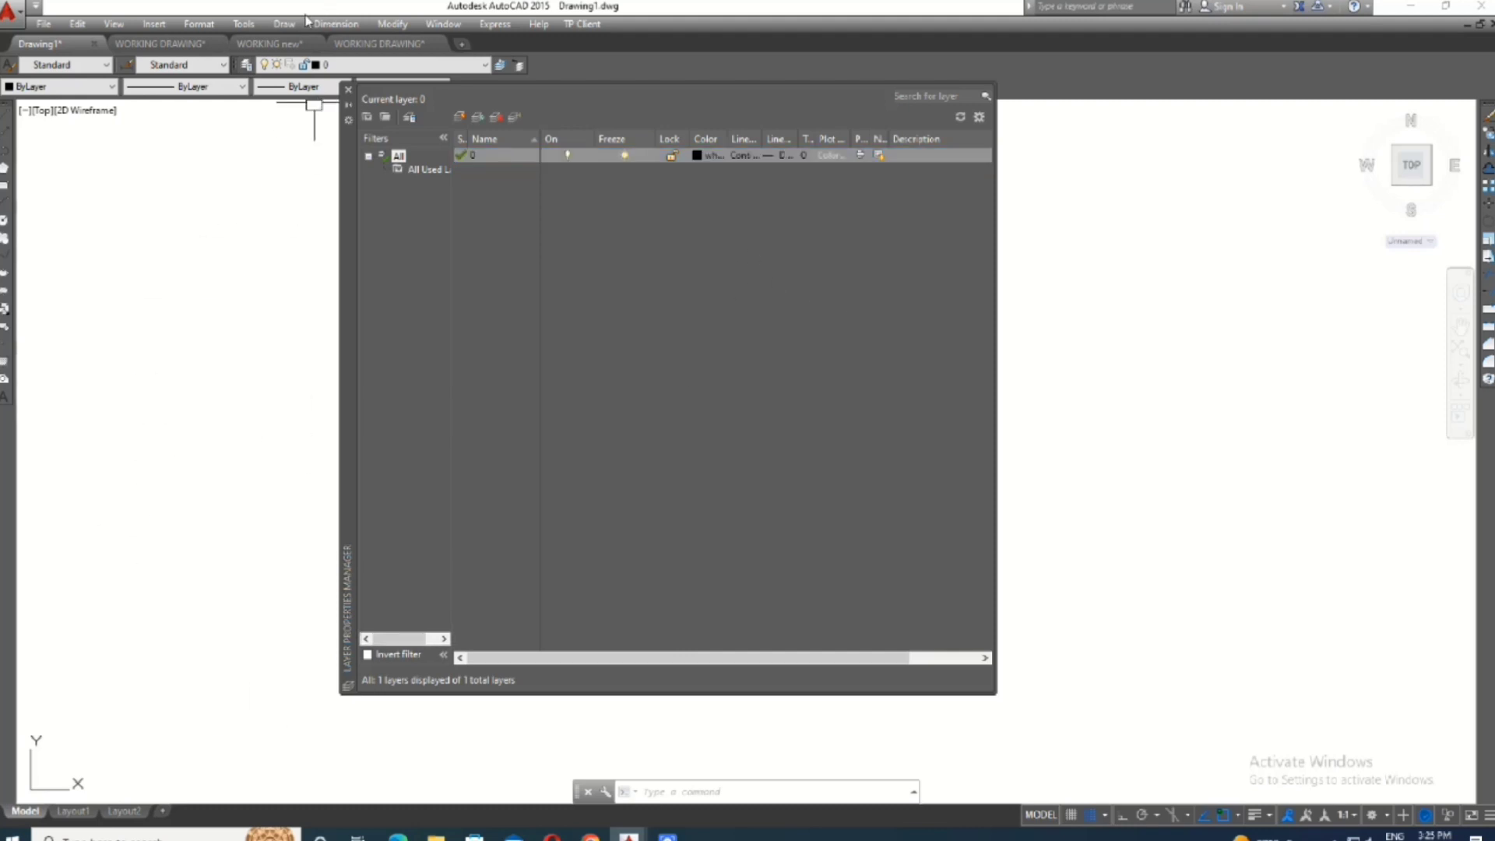
pyautogui.press('Escape')
# - Create a new layer named WALL and set its color to red, index color 10
pyautogui.click(460, 120)
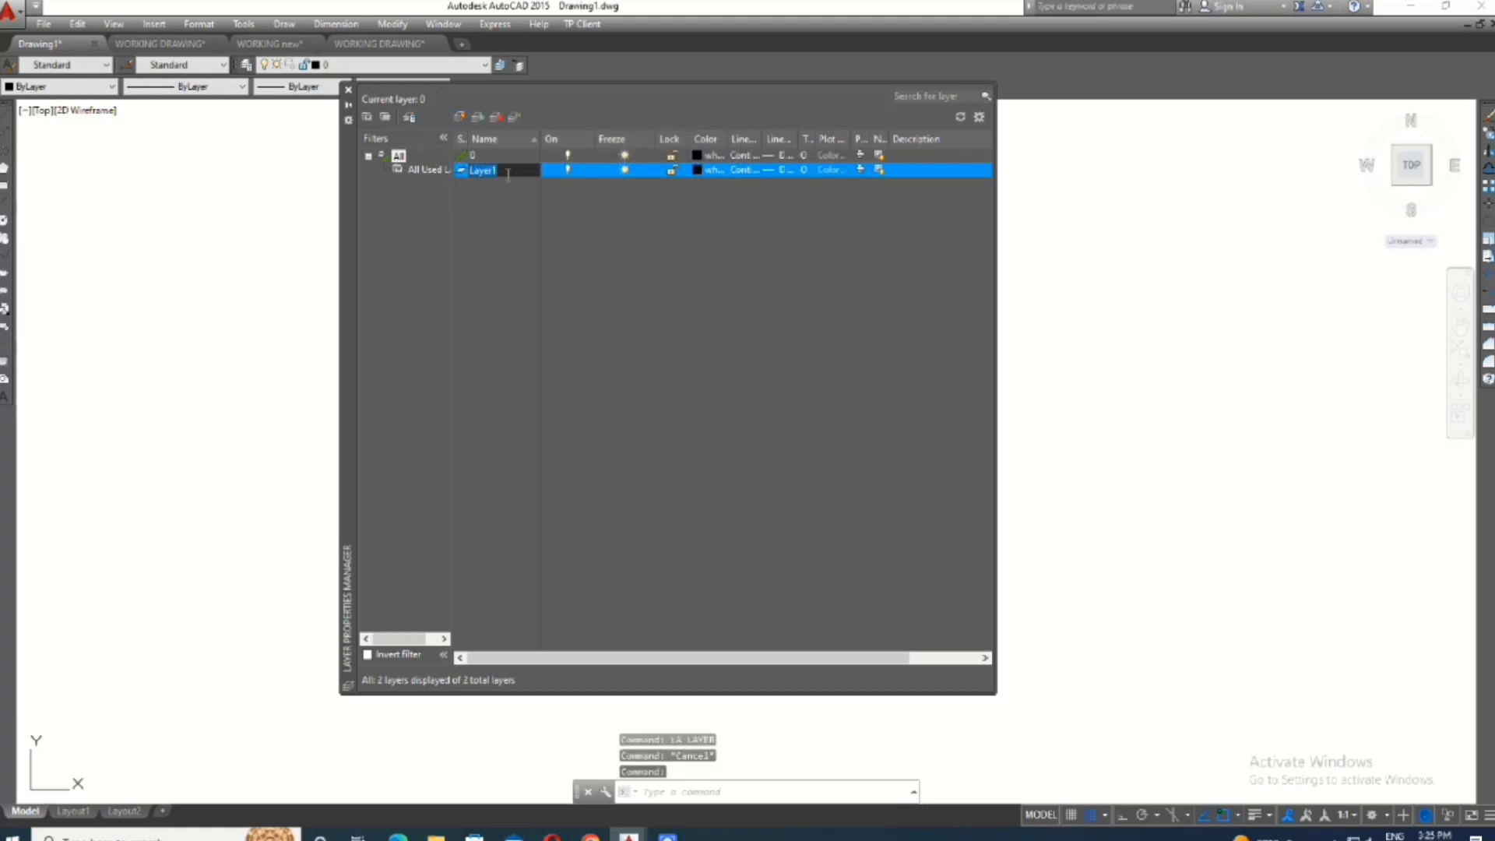
pyautogui.write('WA')
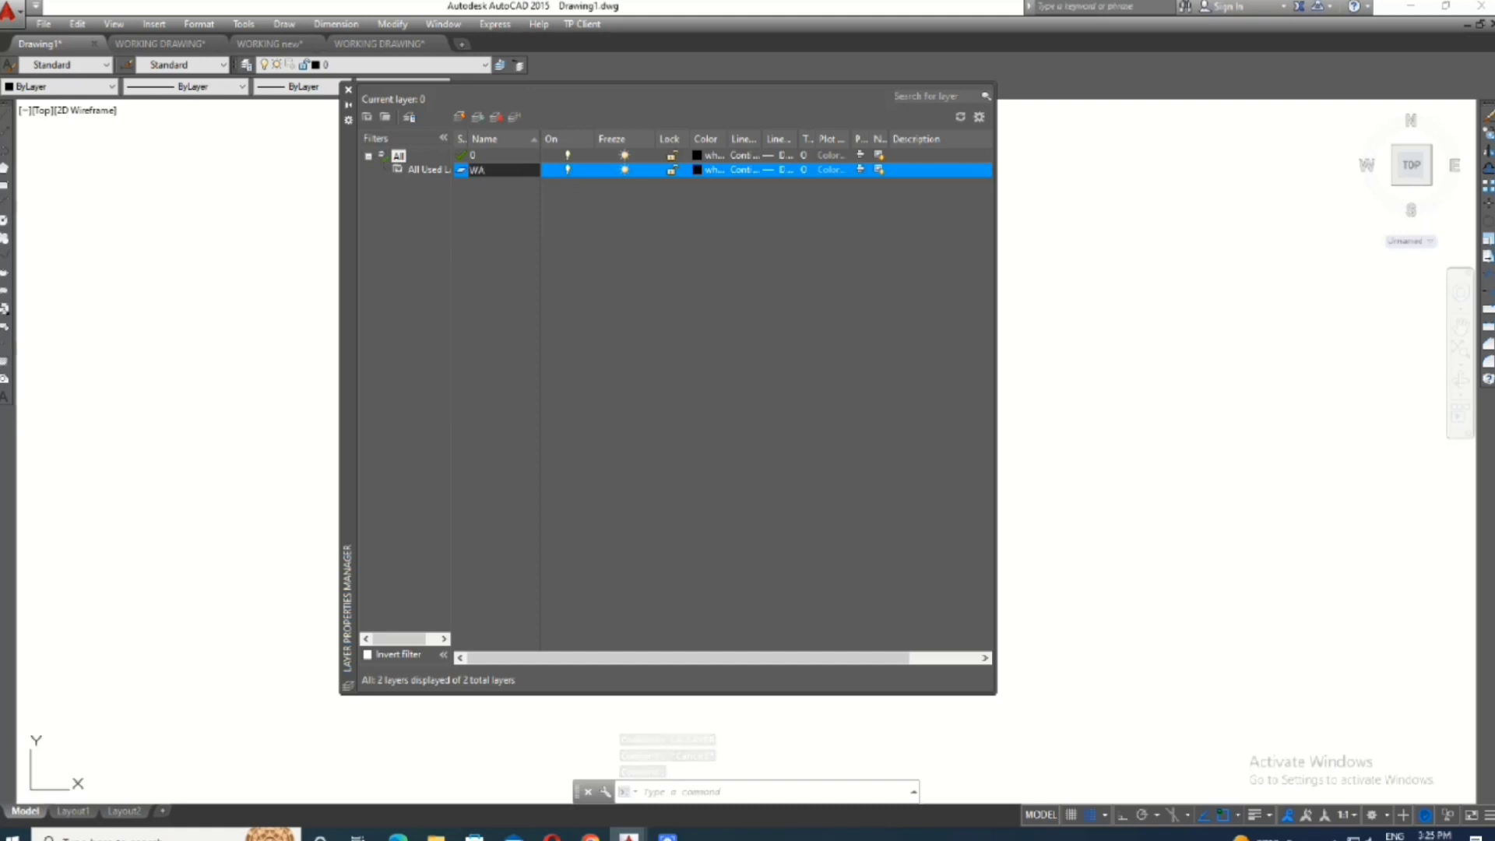
pyautogui.write('LL')
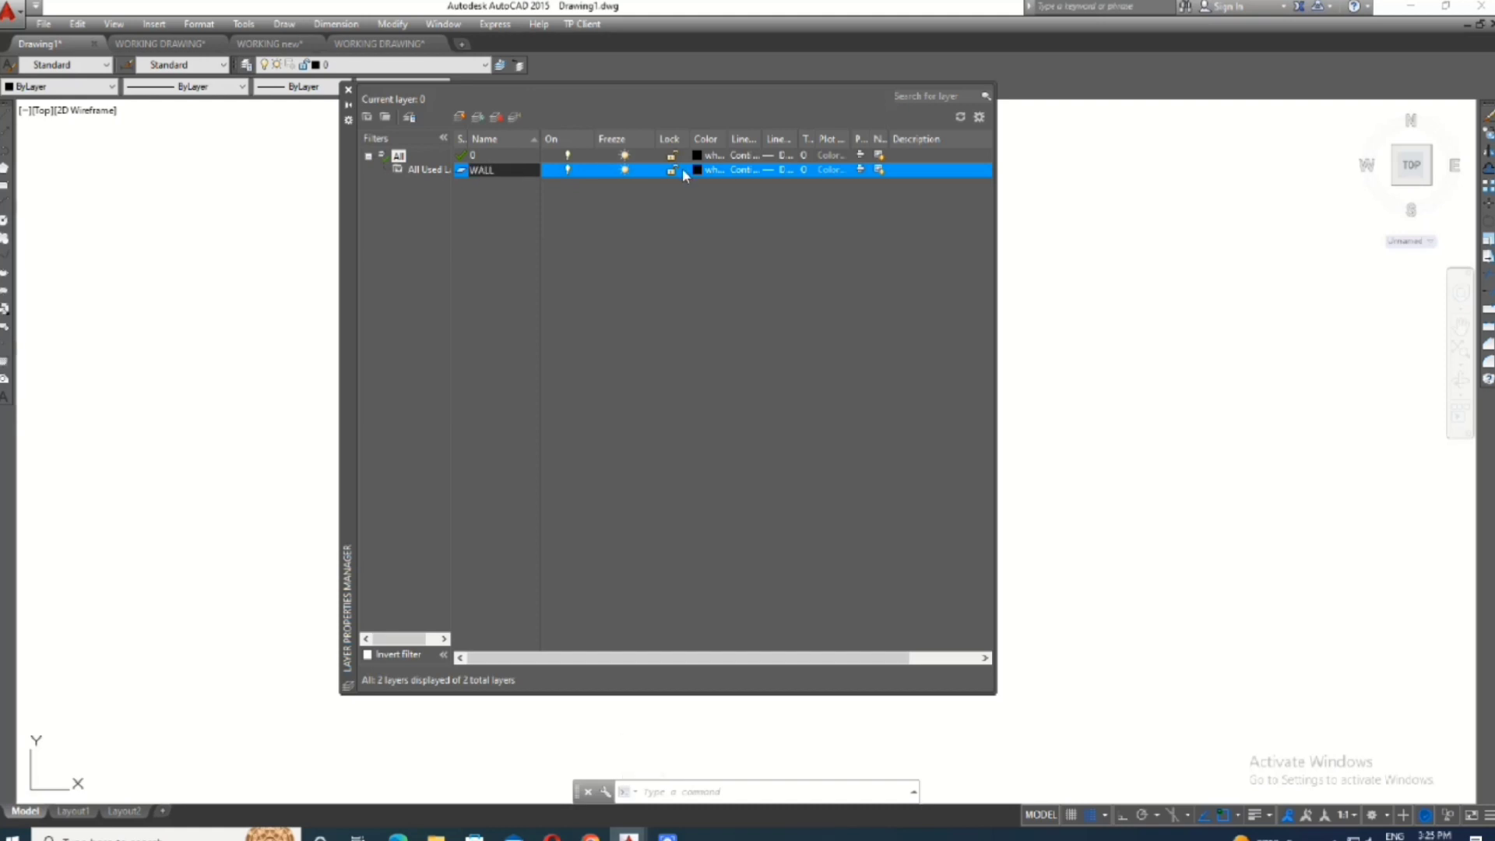
pyautogui.click(698, 173)
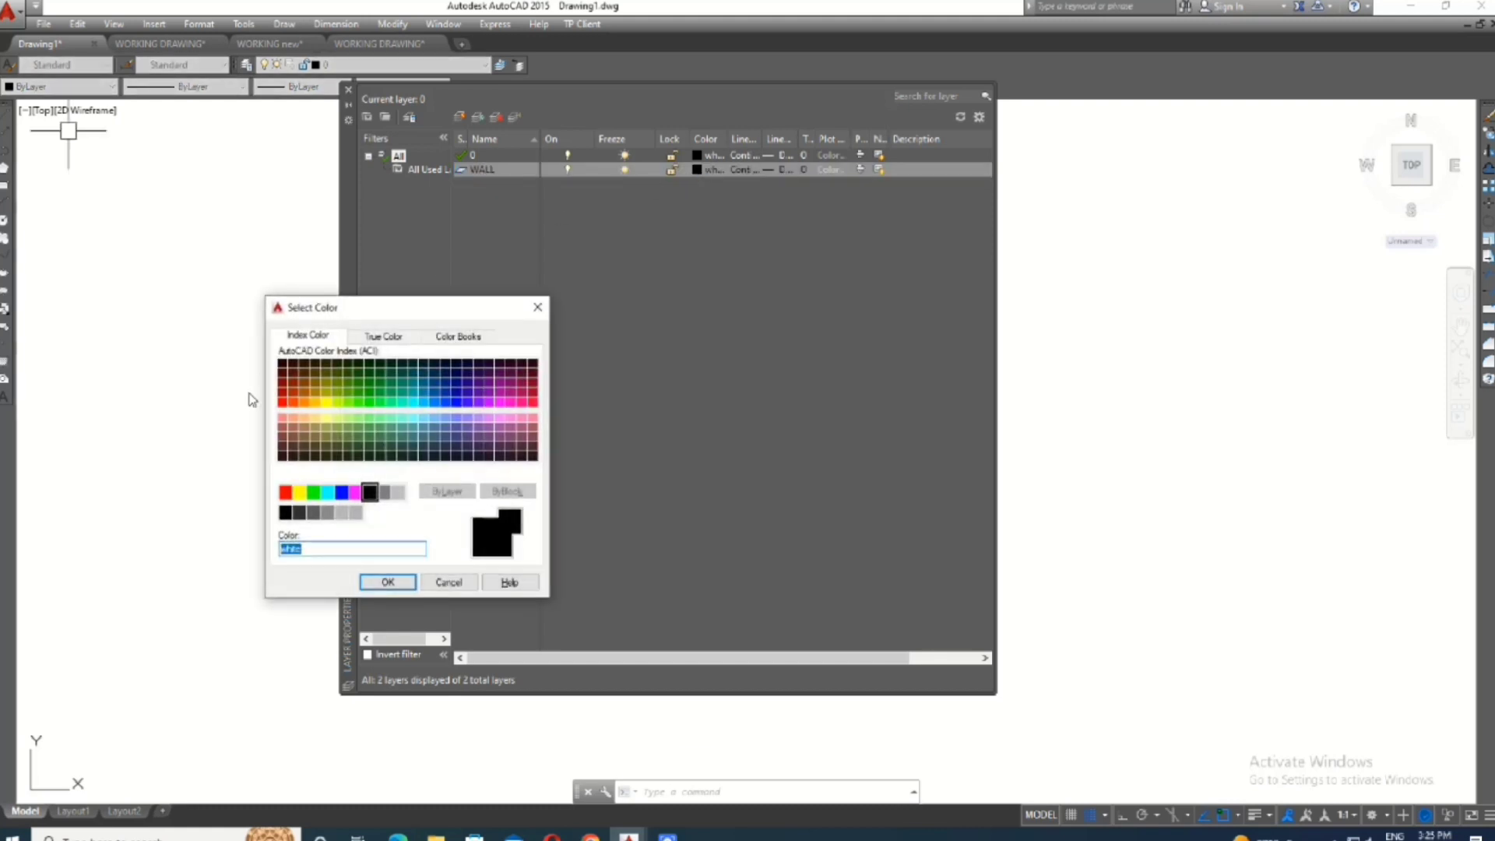
pyautogui.click(282, 402)
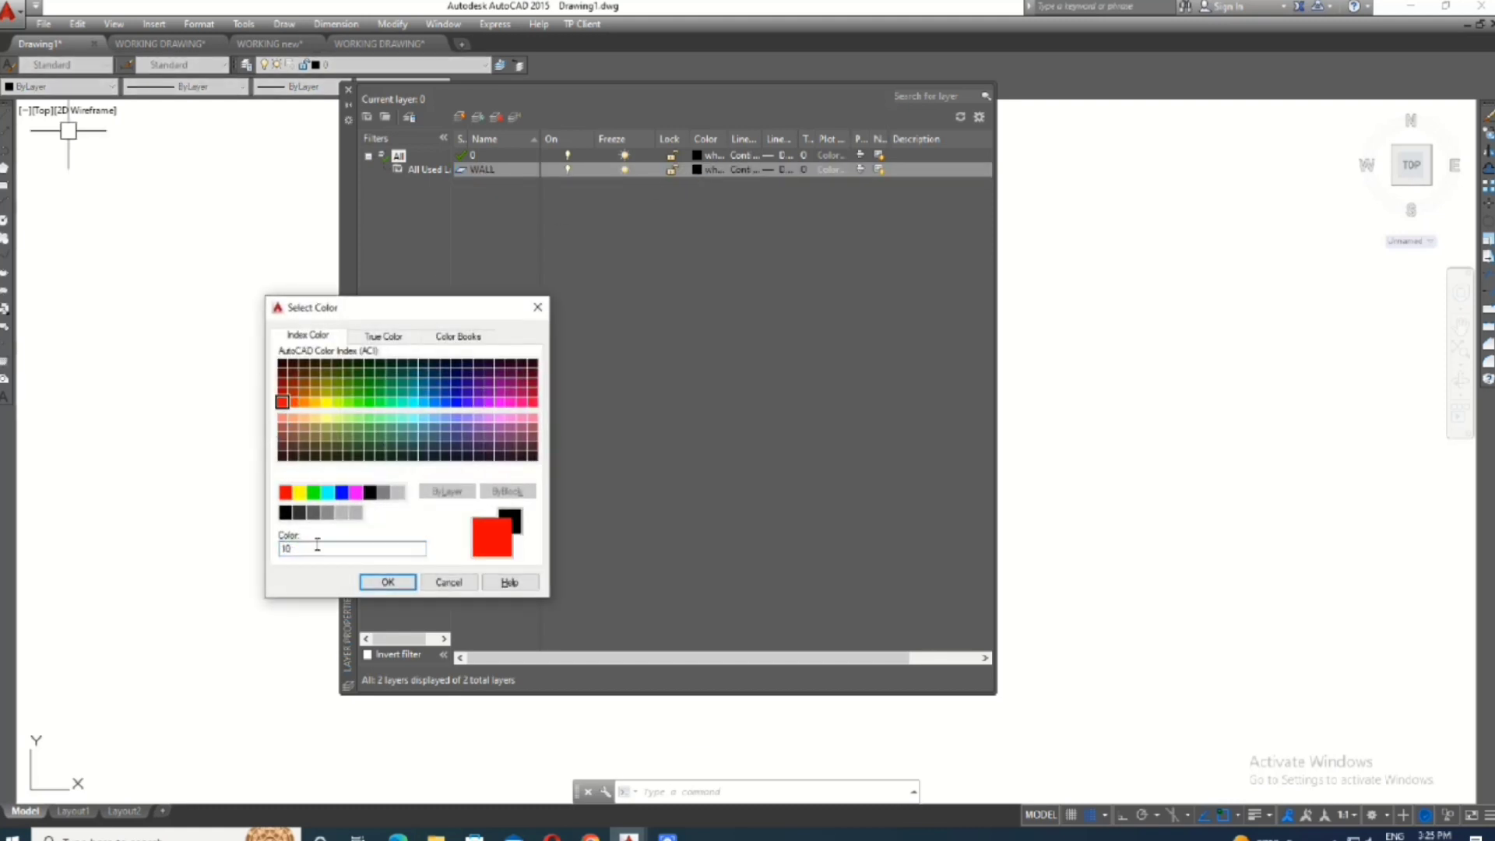
pyautogui.click(387, 582)
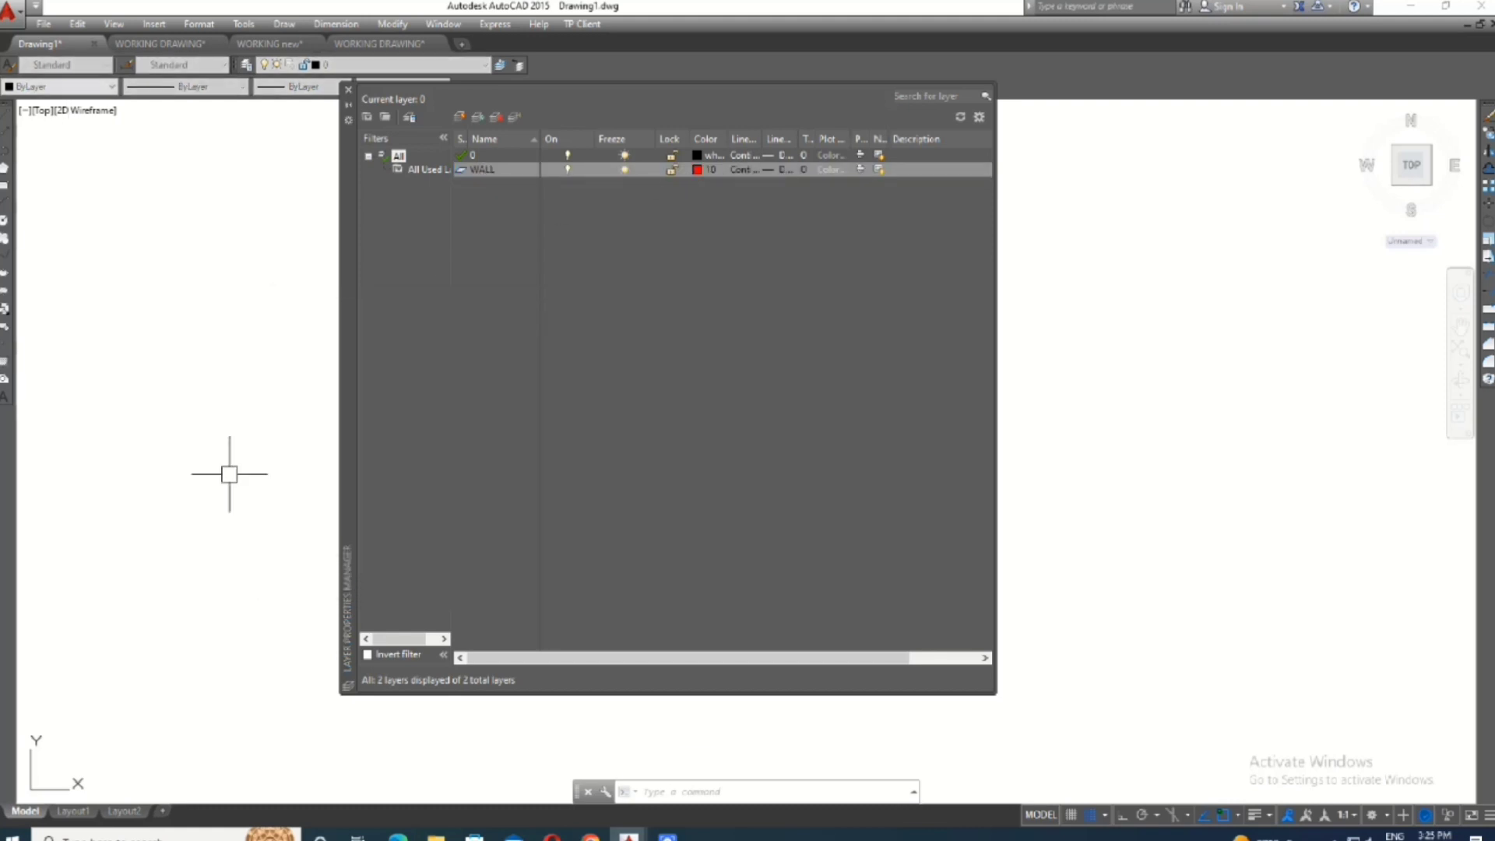
# - Load the HIDDENX2 linetype from the available linetypes and keep Continuous as the WALL layer's linetype
pyautogui.click(741, 171)
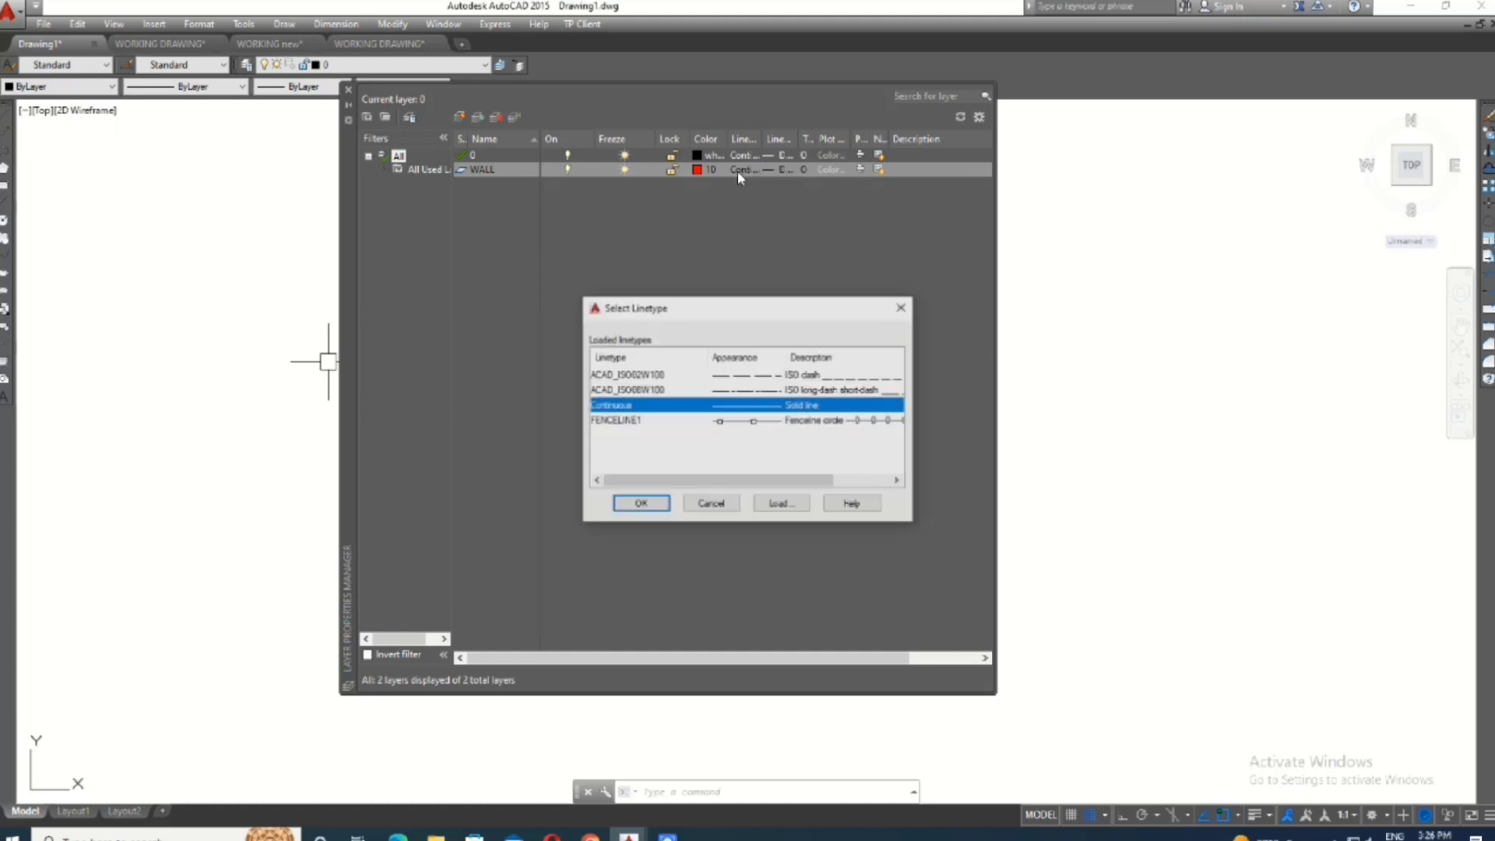
pyautogui.click(781, 503)
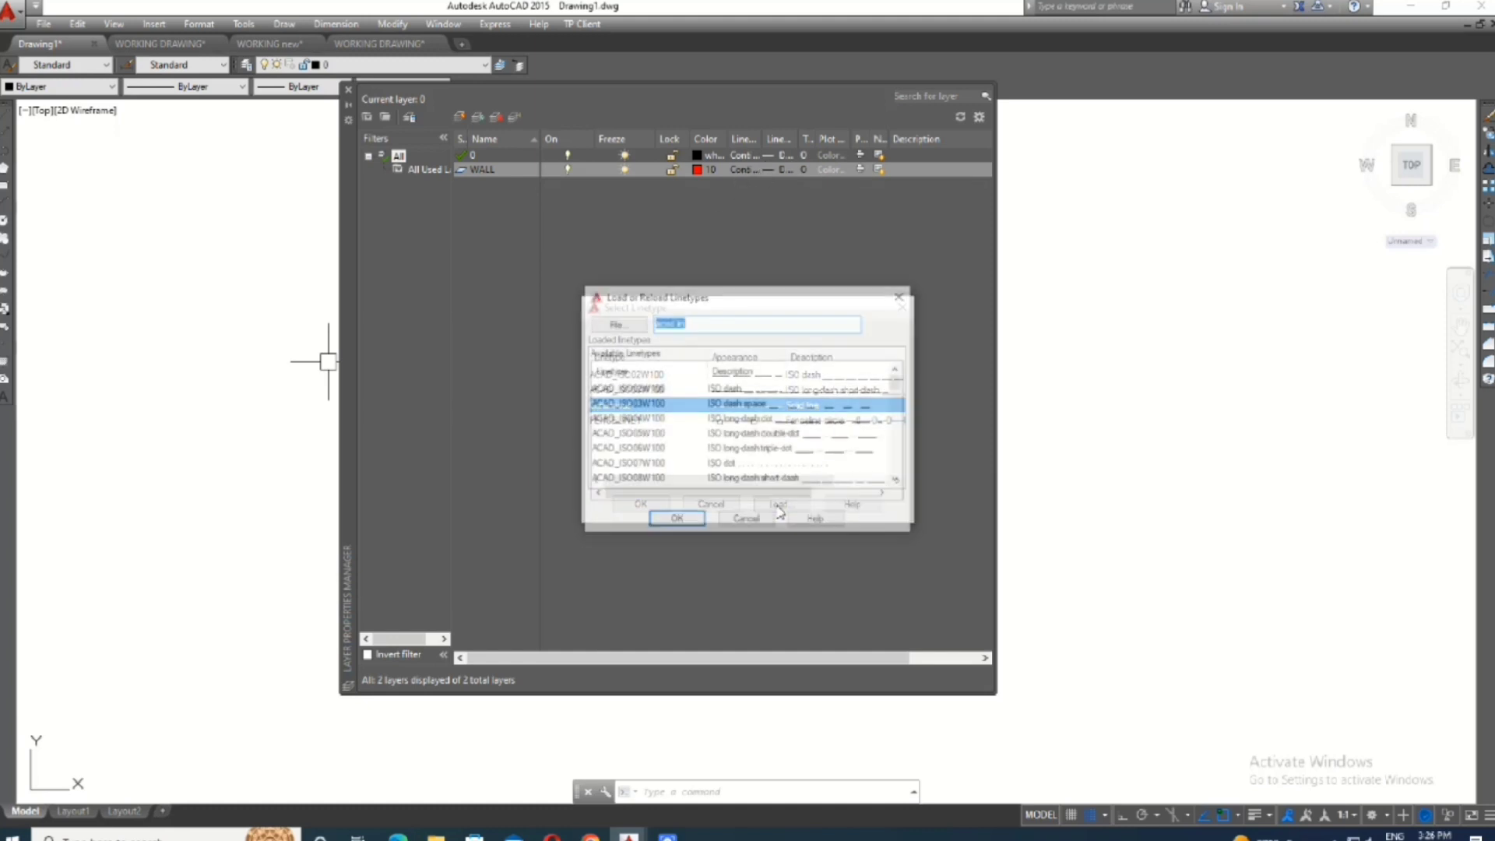
pyautogui.scroll(-4, 755, 420)
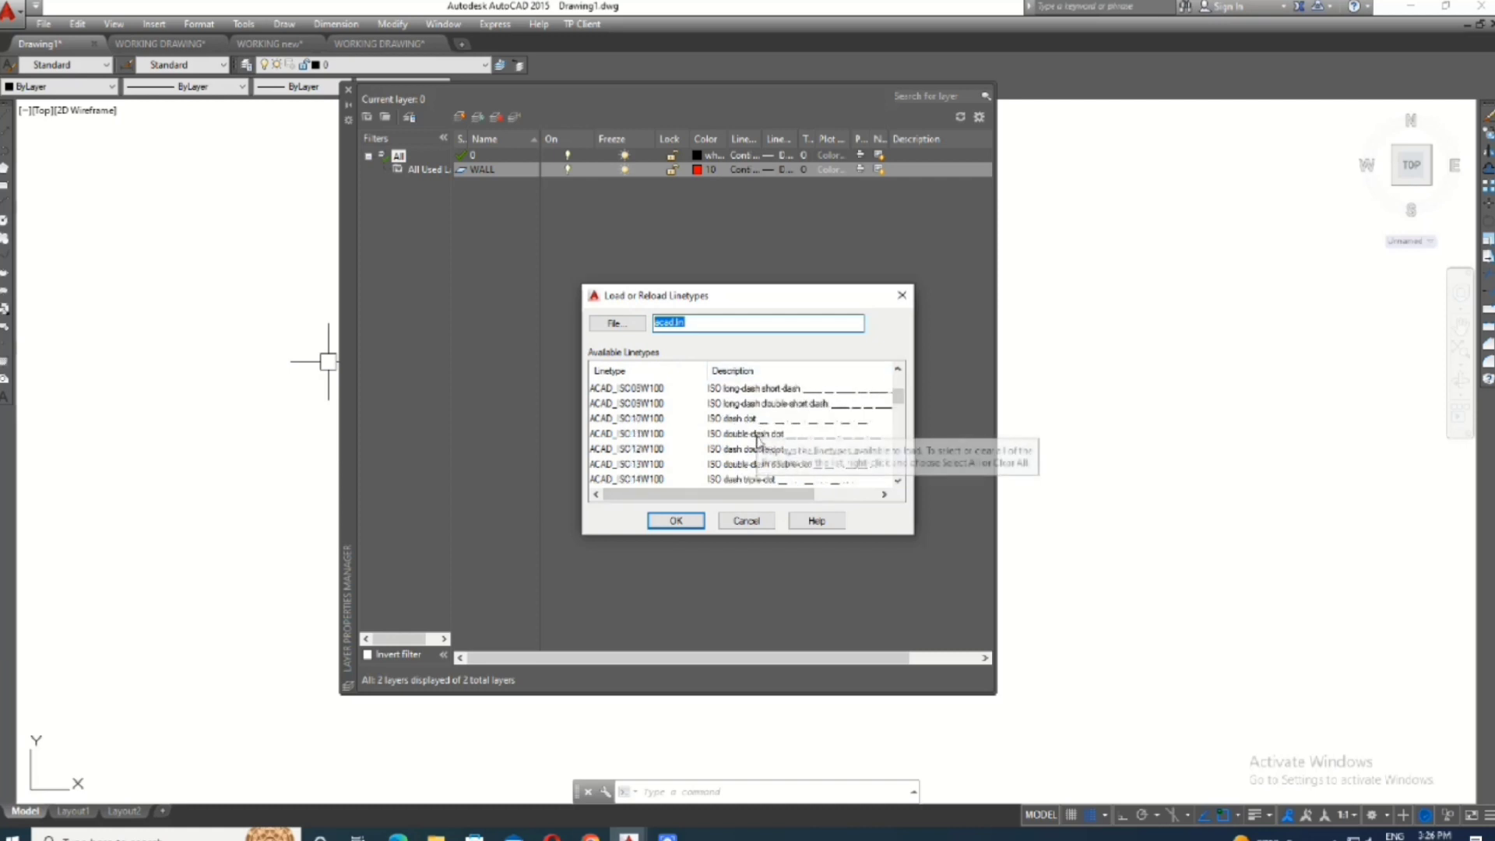
pyautogui.scroll(-5, 756, 488)
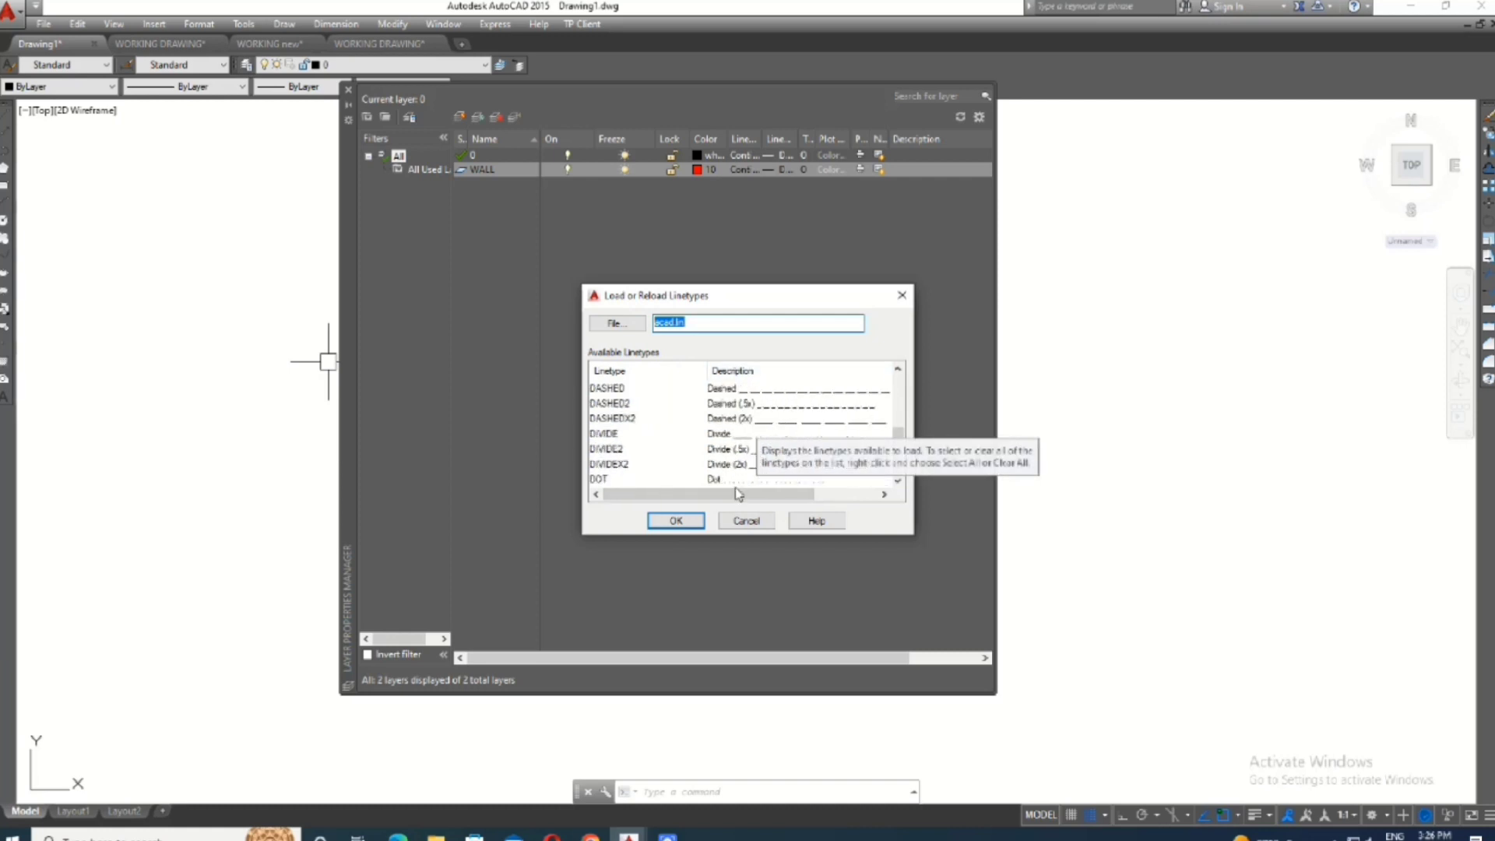
pyautogui.scroll(6, 737, 483)
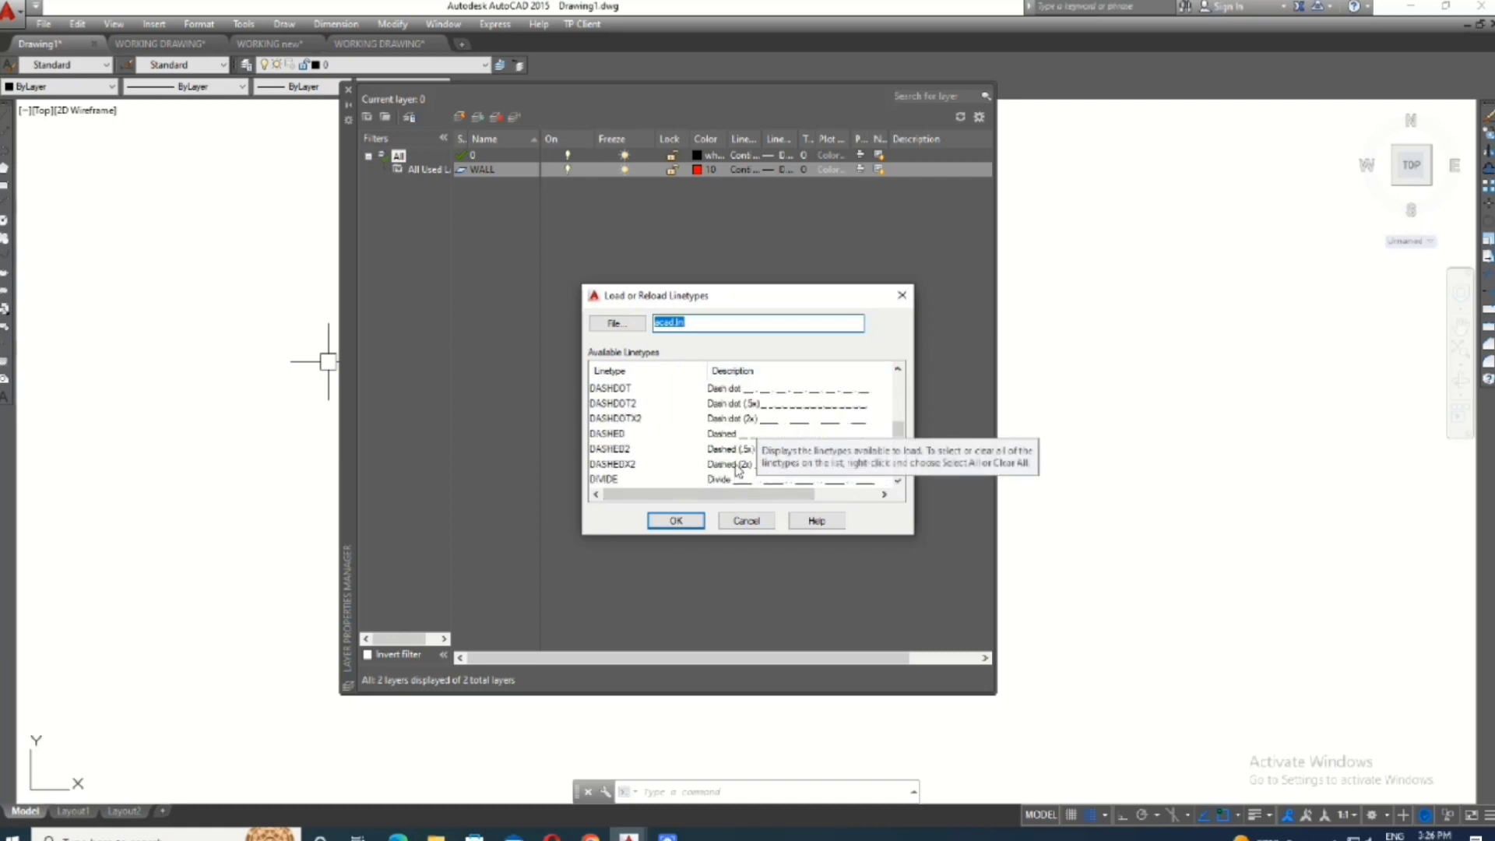
pyautogui.scroll(2, 717, 424)
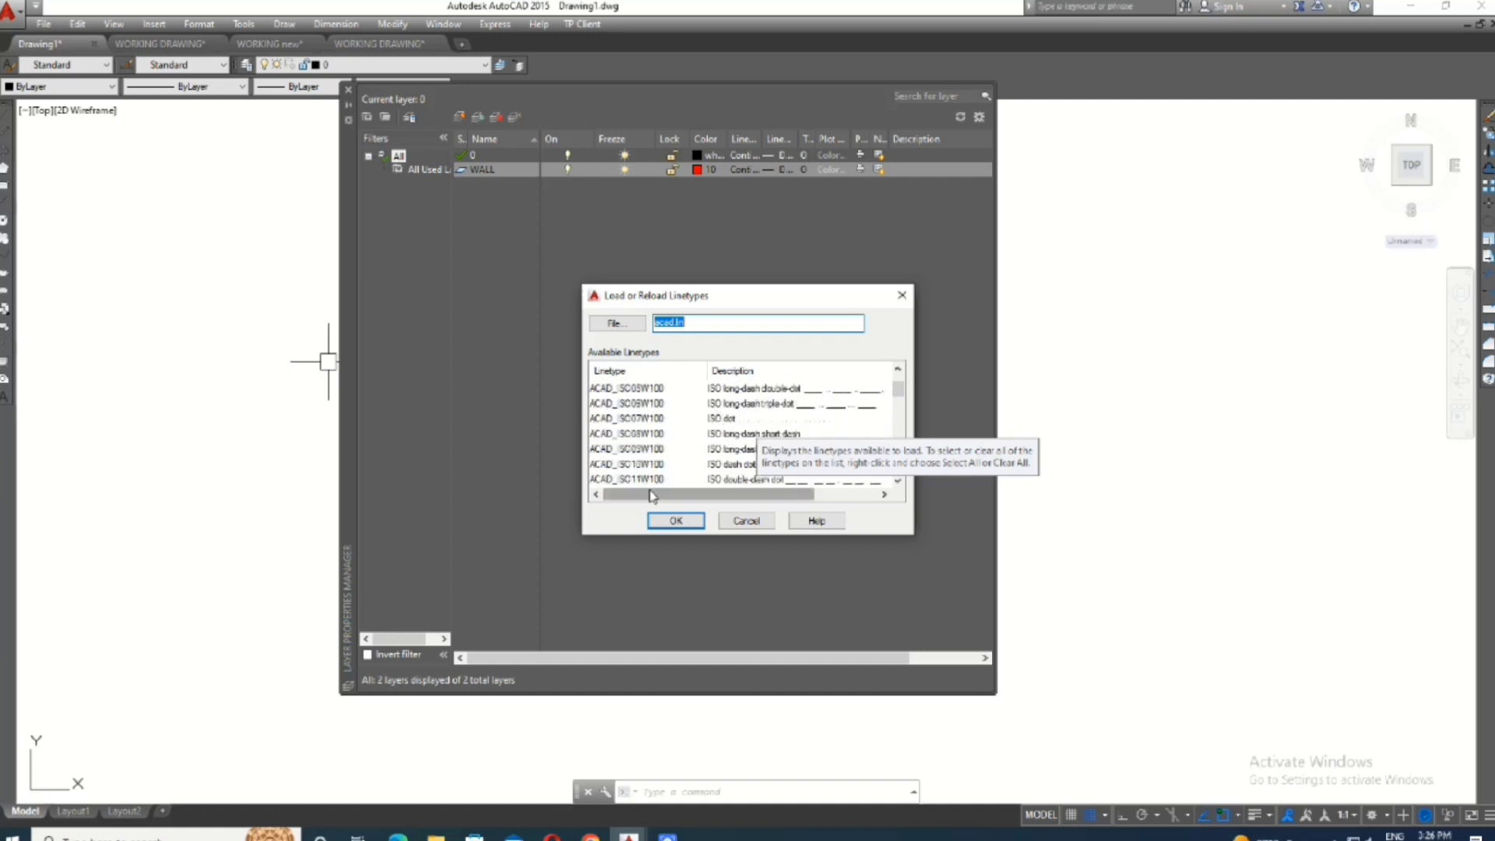
pyautogui.click(884, 494)
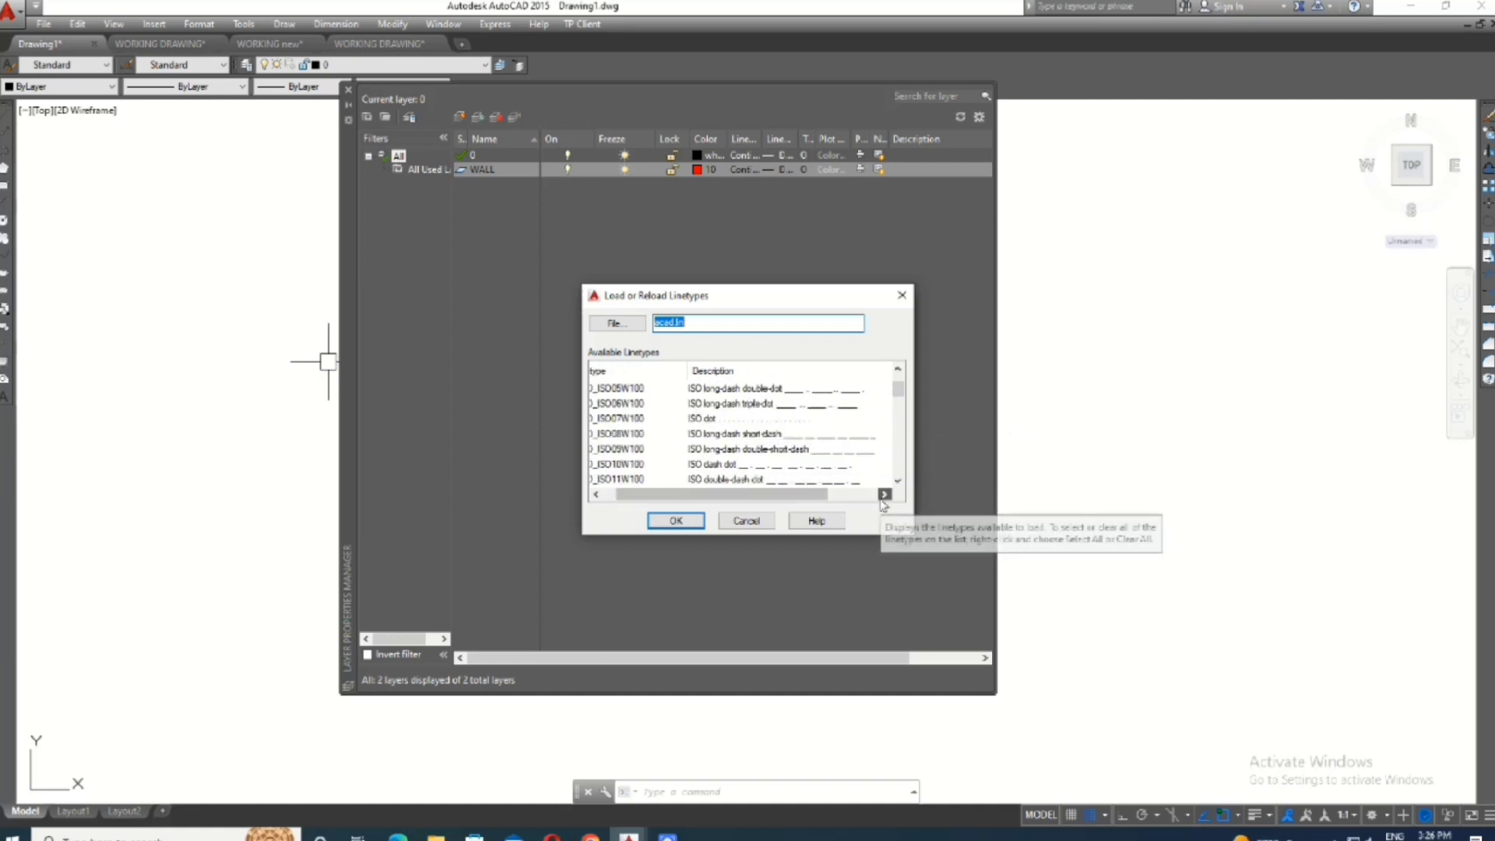
pyautogui.click(884, 494)
pyautogui.click(881, 499)
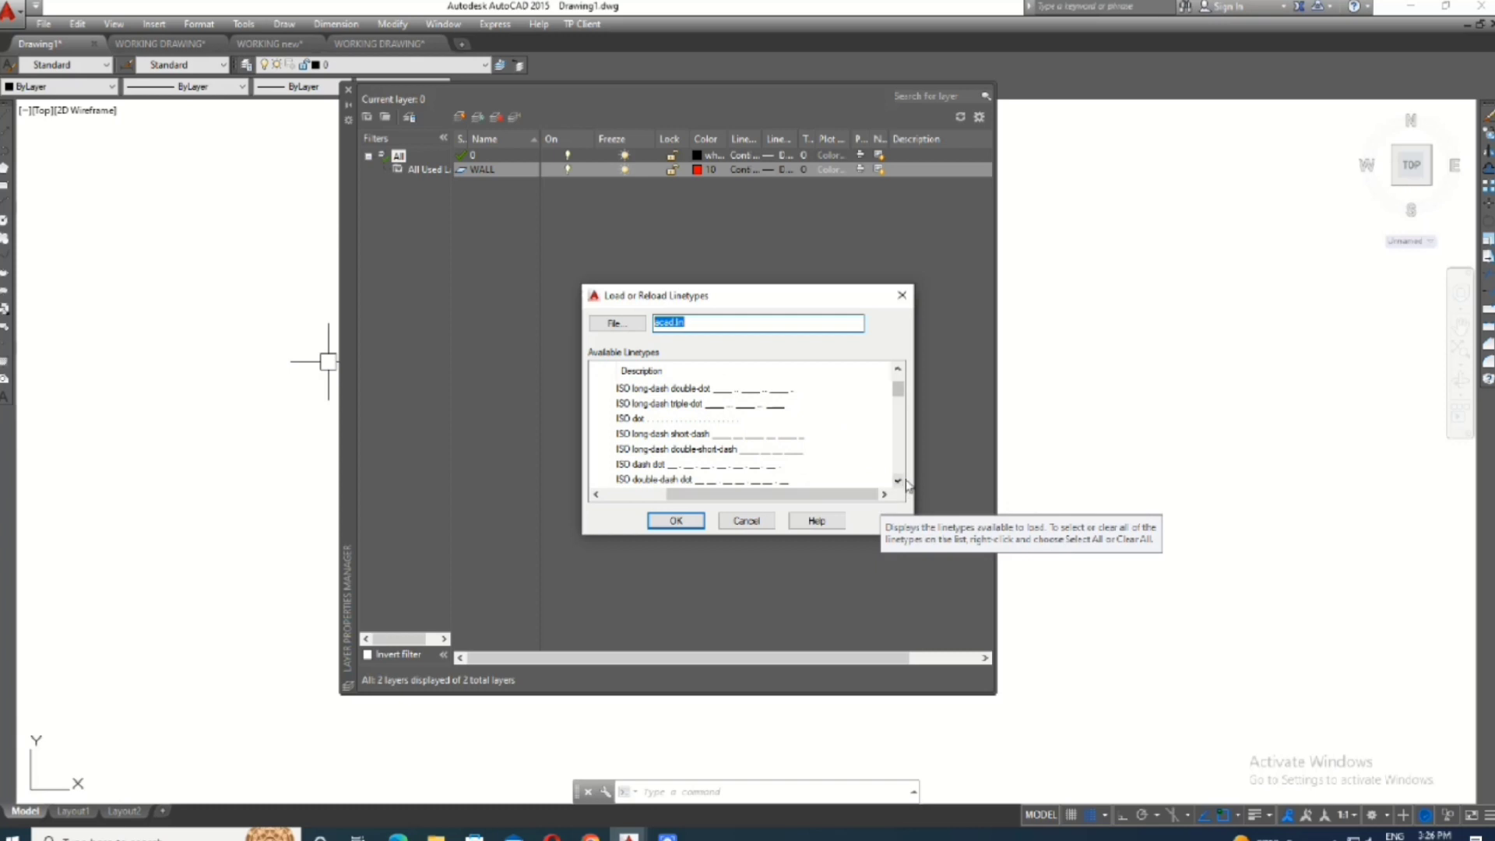
pyautogui.click(899, 482)
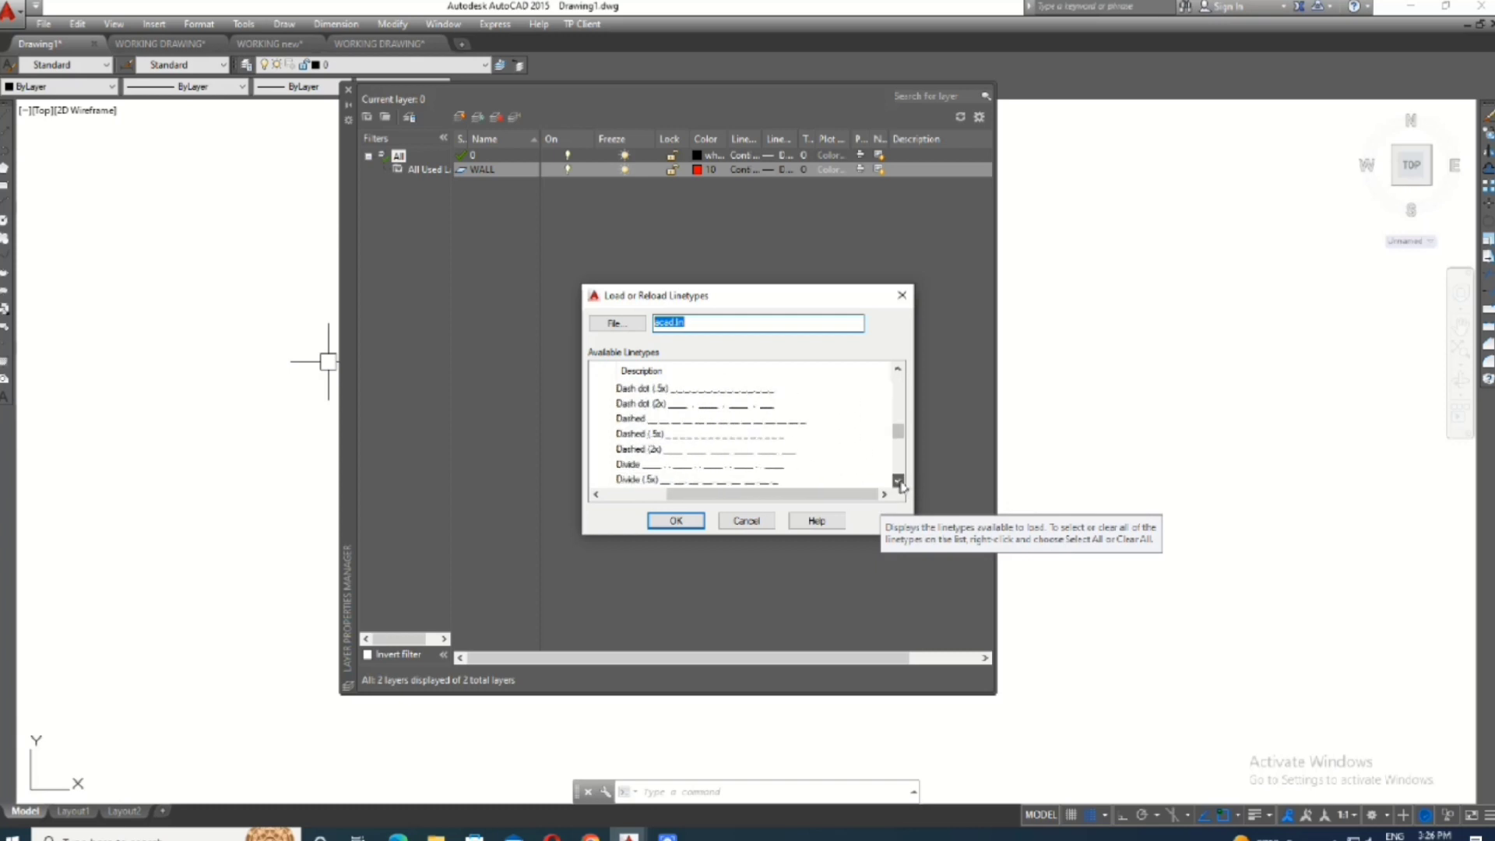
pyautogui.click(898, 481)
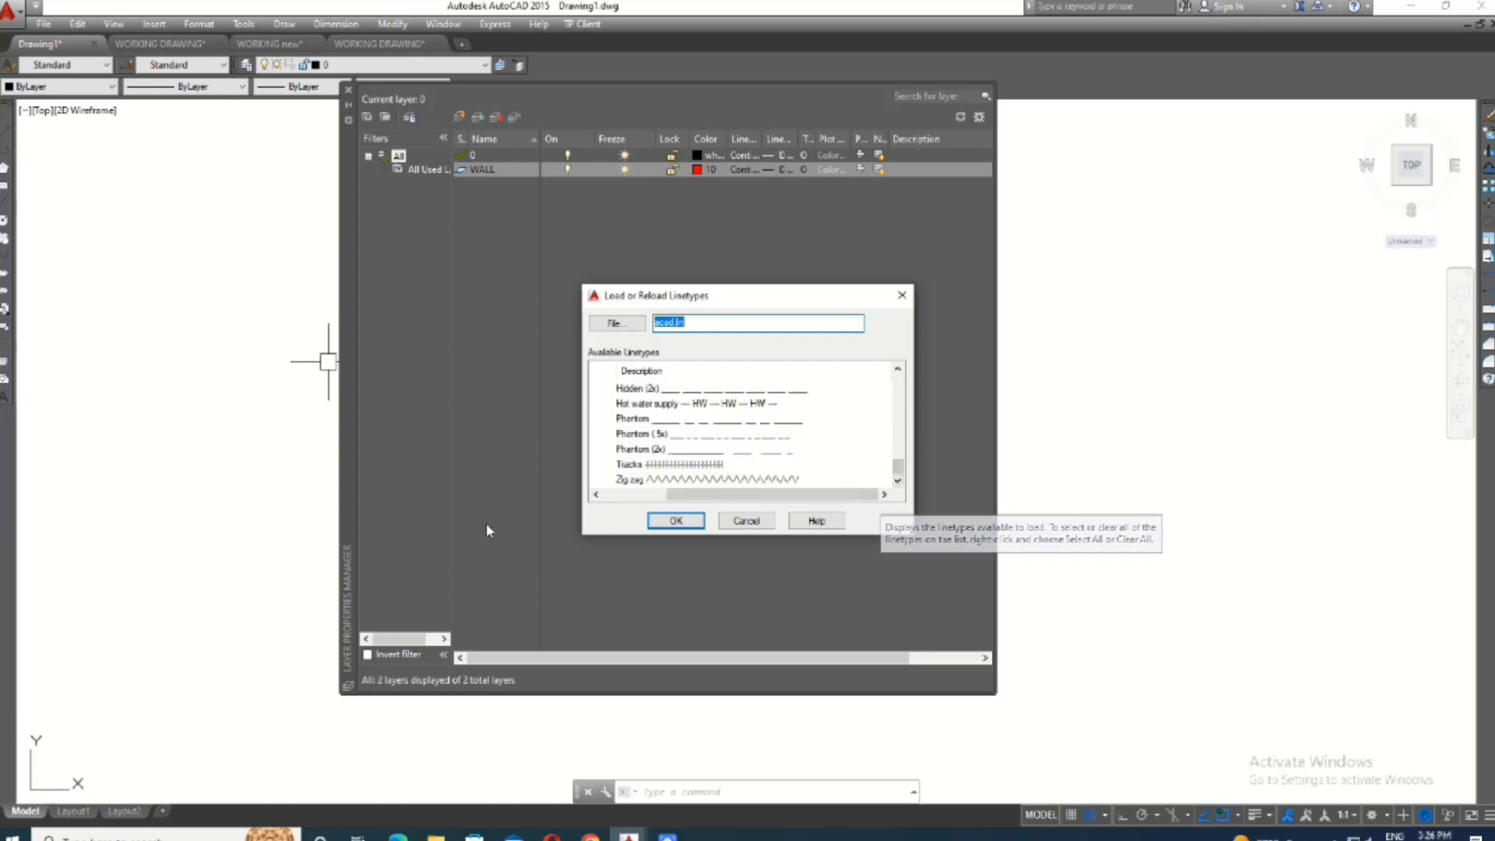
pyautogui.click(597, 495)
pyautogui.click(596, 495)
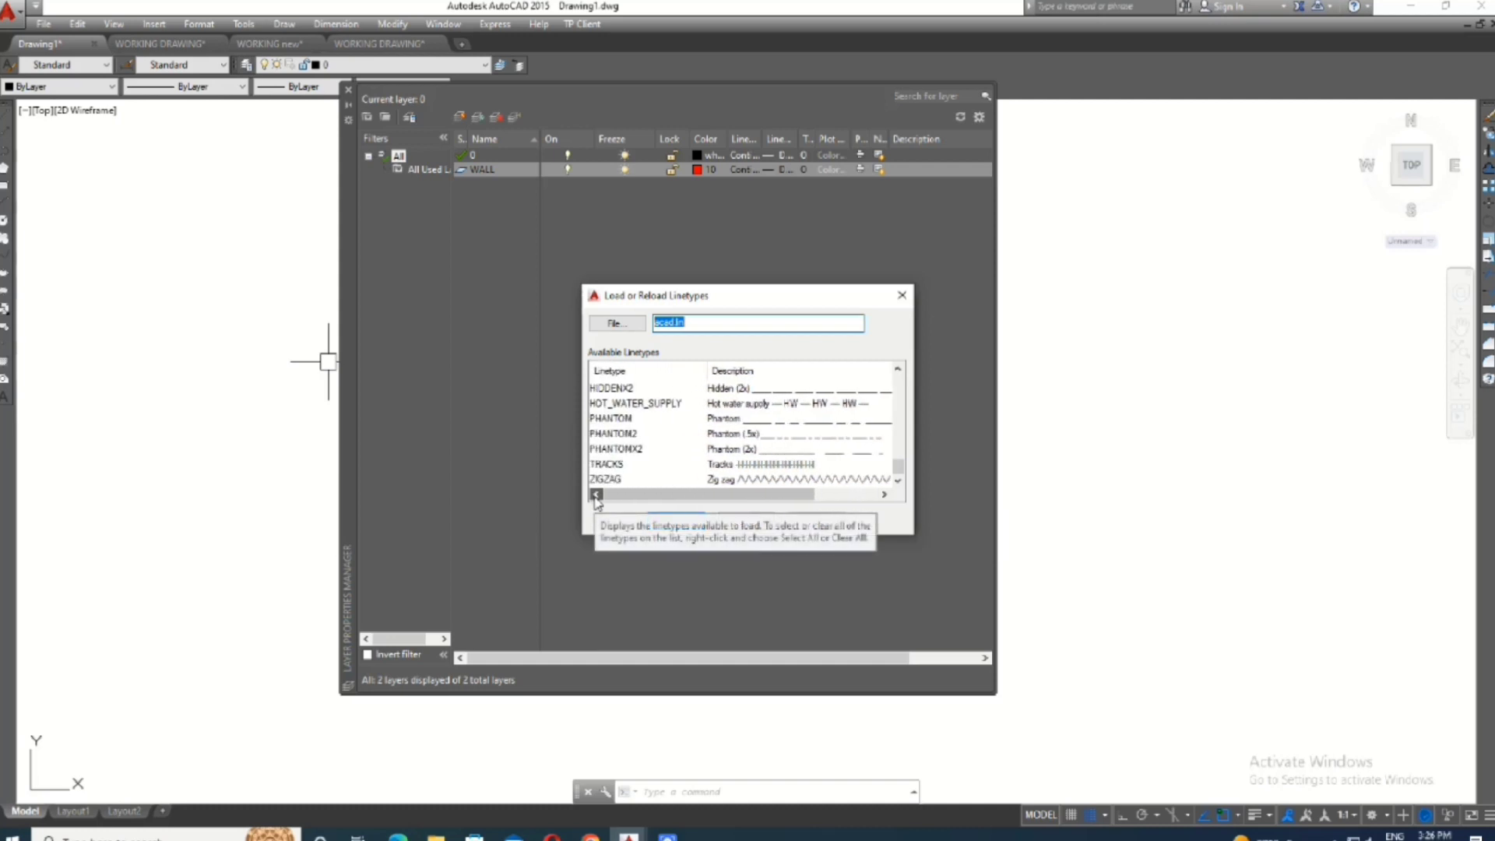
pyautogui.click(759, 391)
pyautogui.click(676, 521)
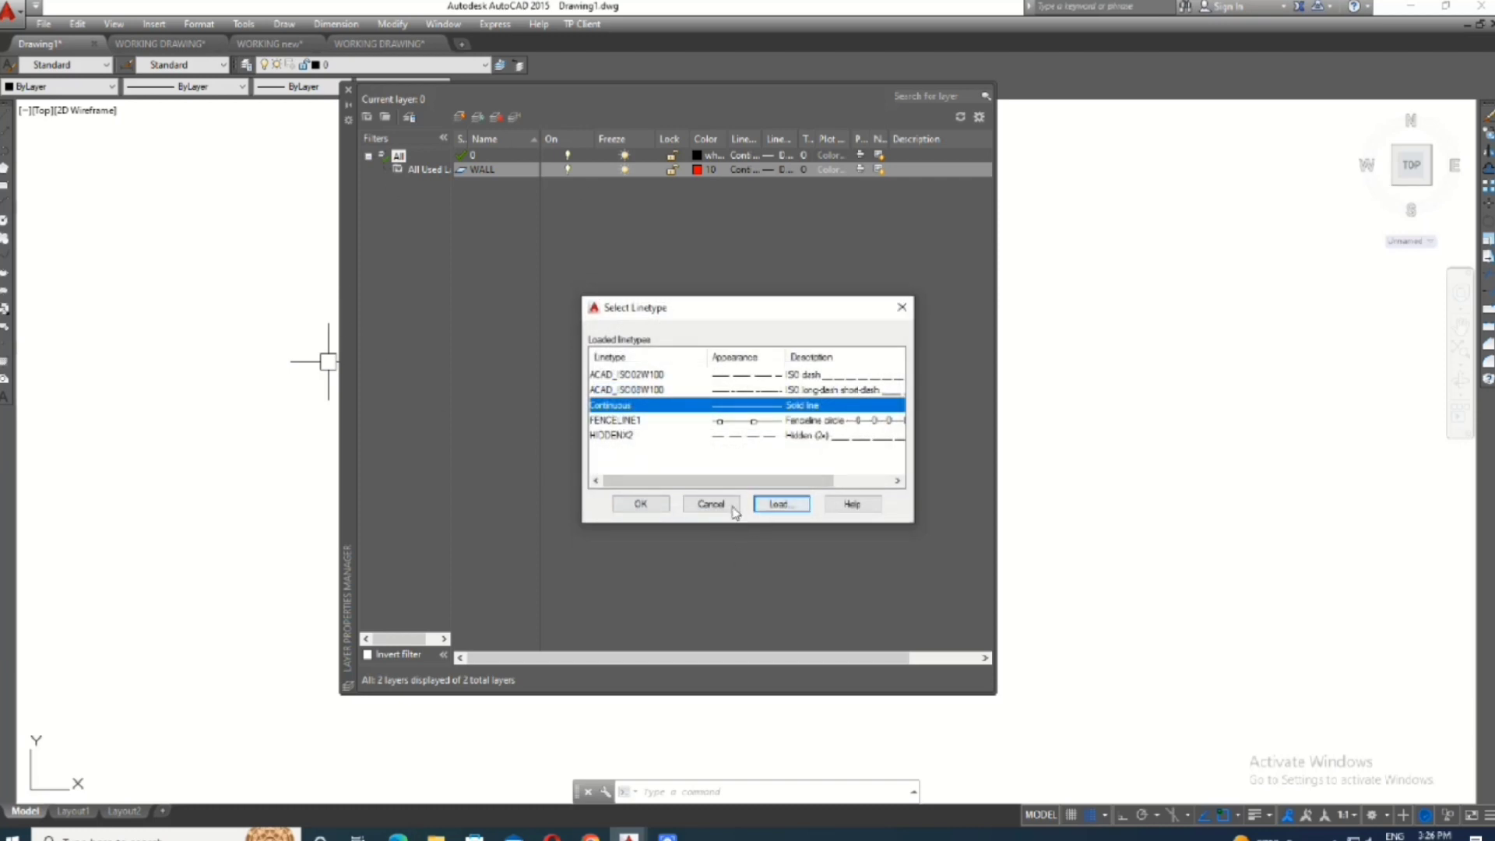
pyautogui.click(637, 504)
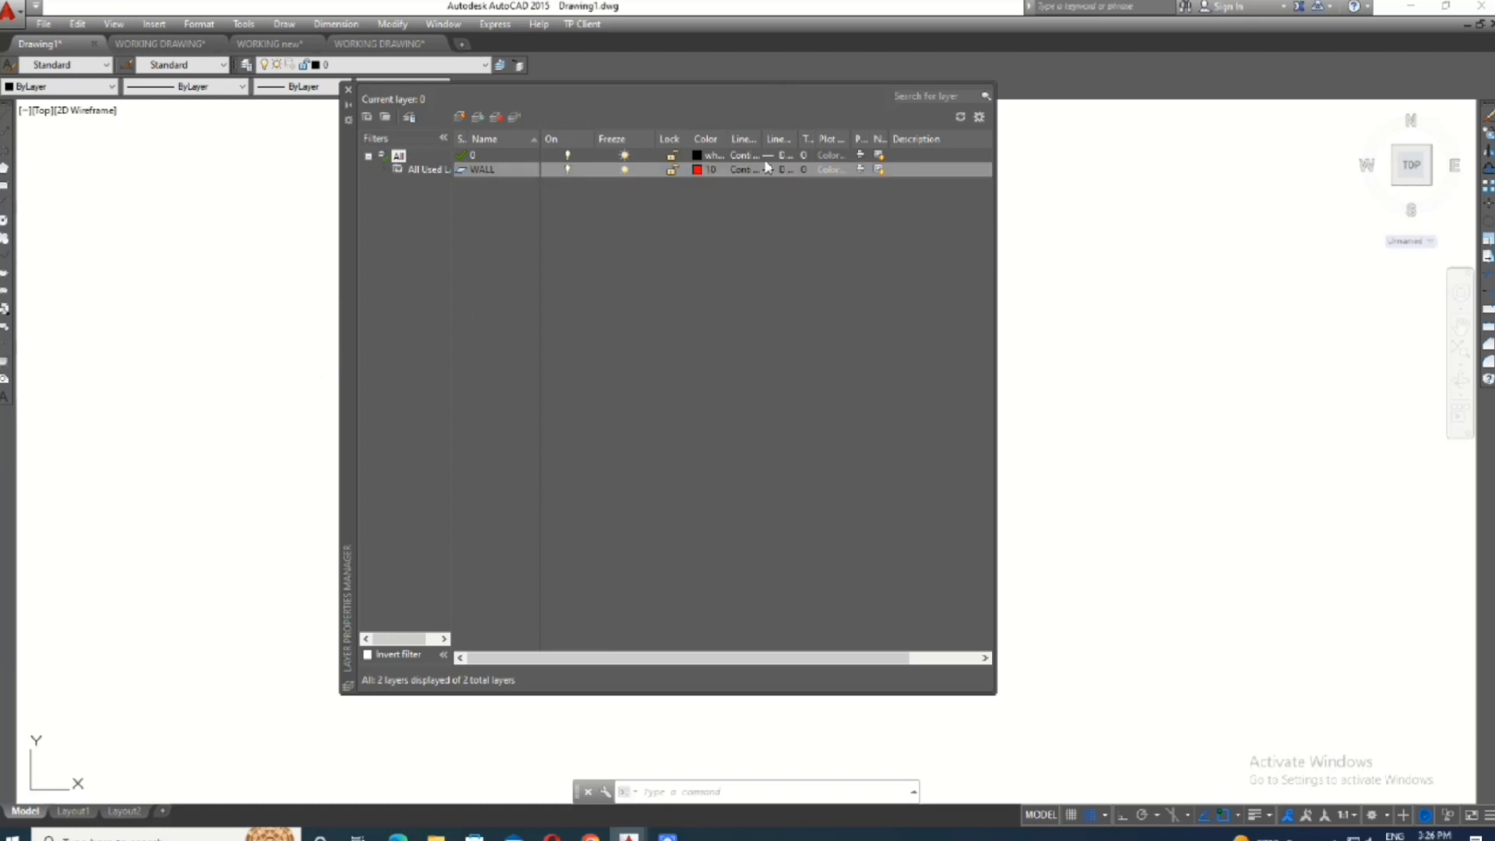
# - Look through the available lineweights for the WALL layer and keep the Default lineweight
pyautogui.click(782, 170)
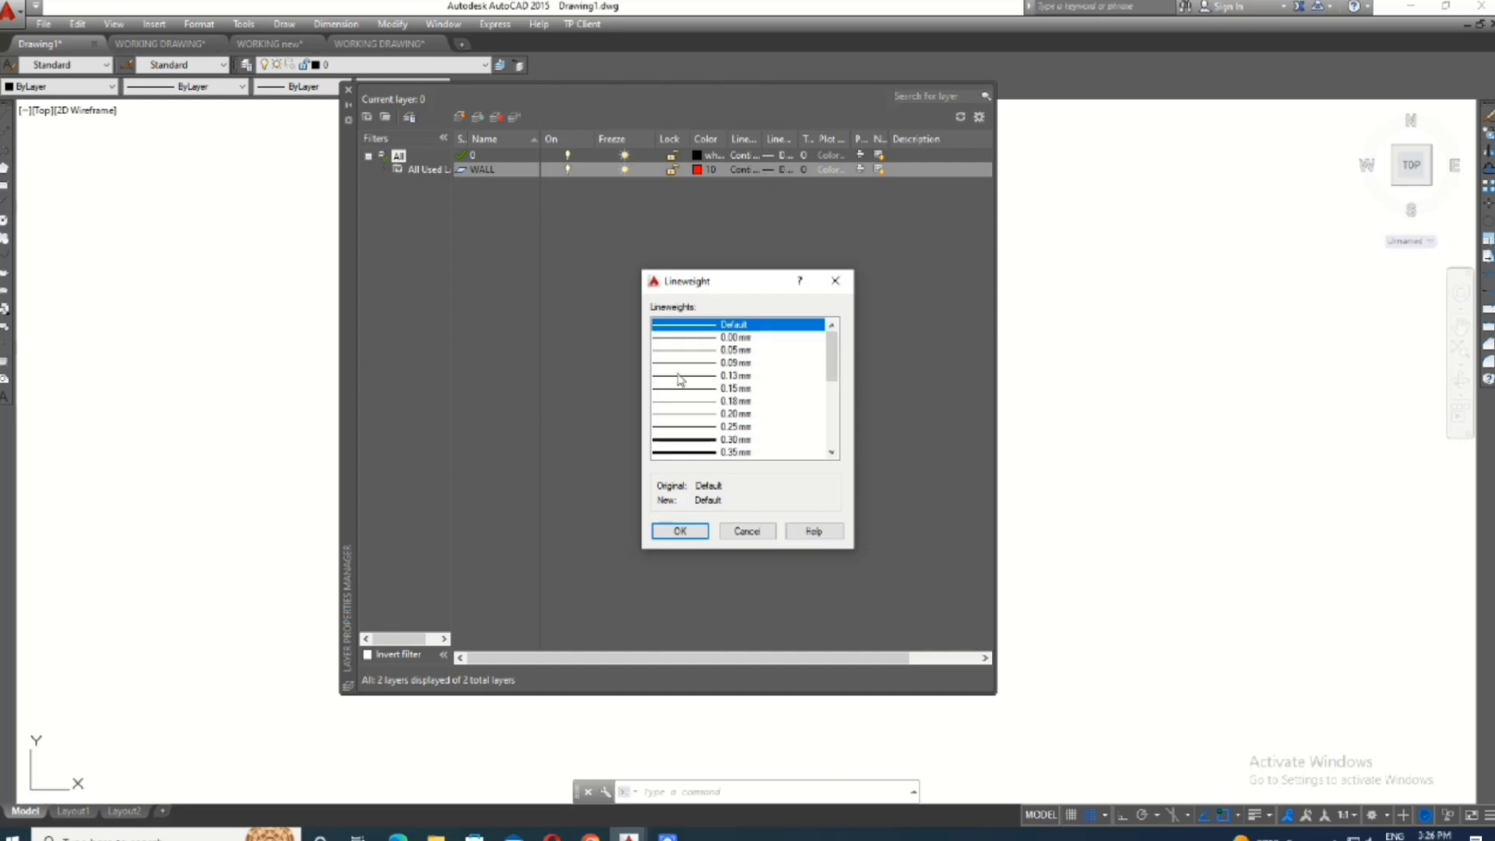
pyautogui.click(712, 439)
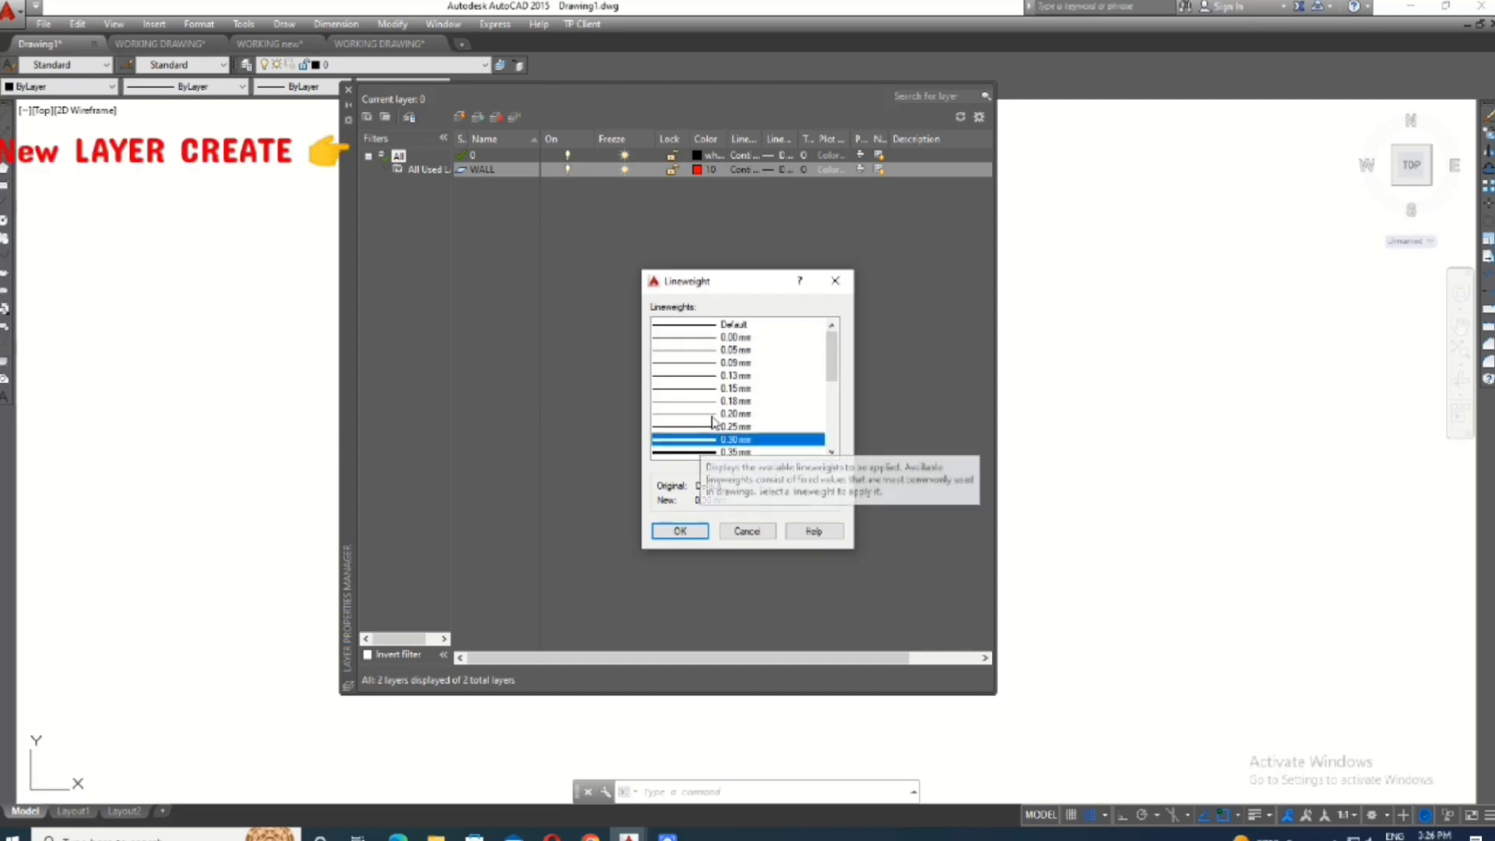
pyautogui.scroll(-5, 723, 437)
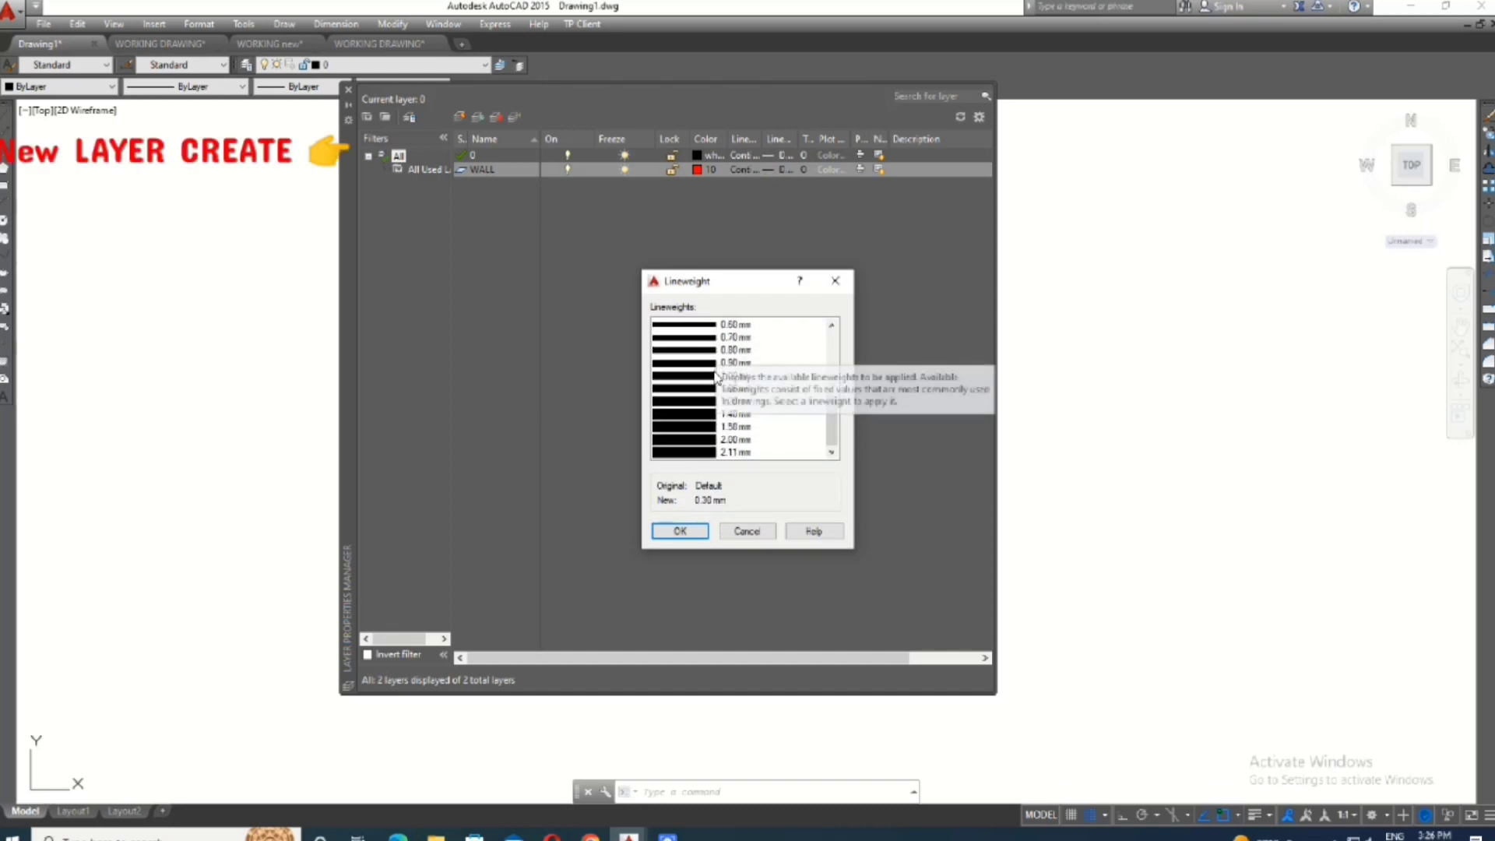
pyautogui.scroll(5, 720, 395)
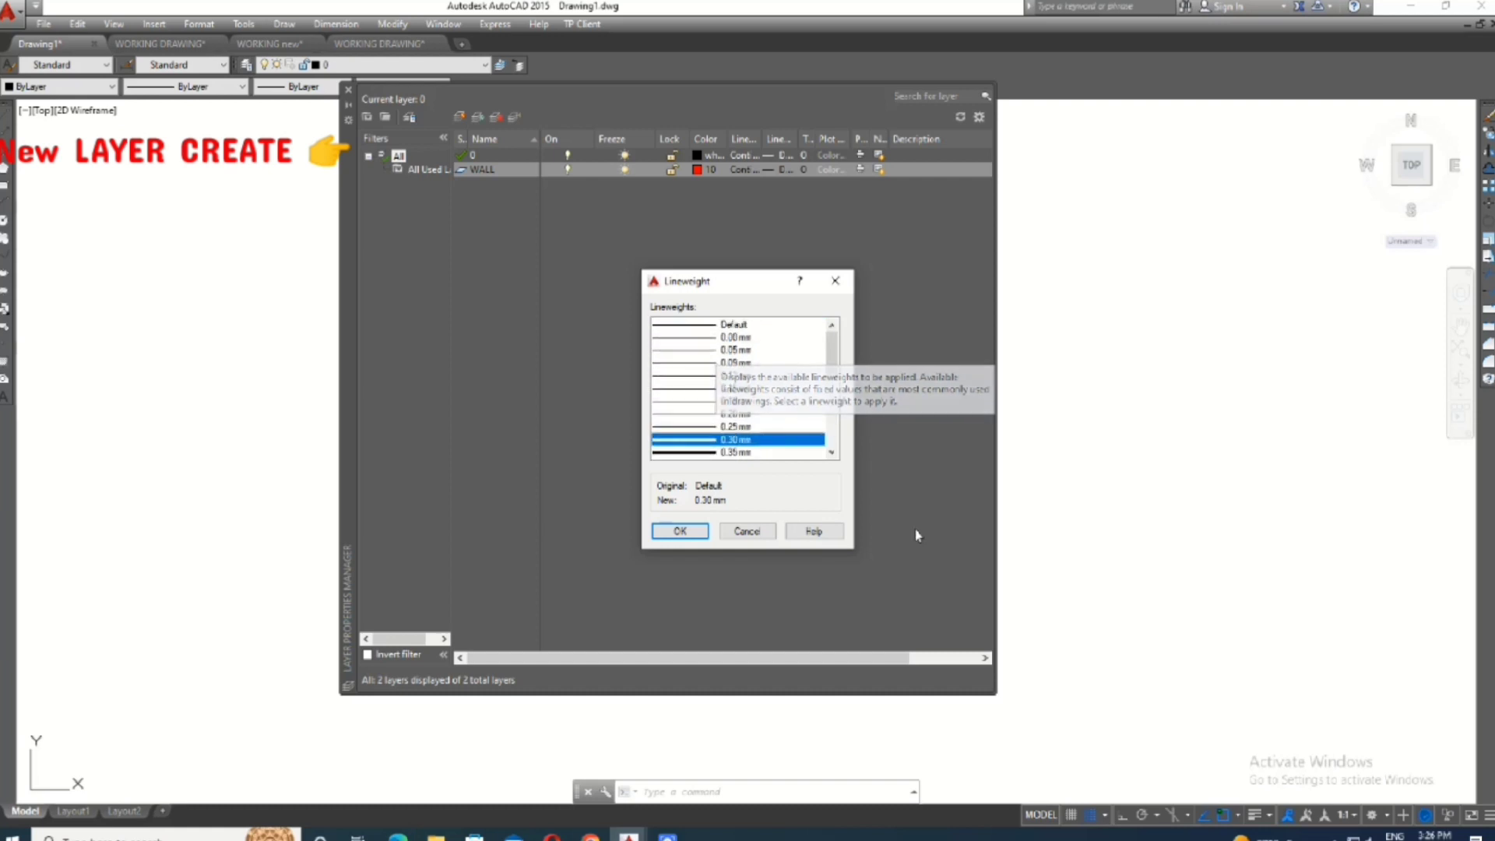
pyautogui.scroll(-2, 810, 428)
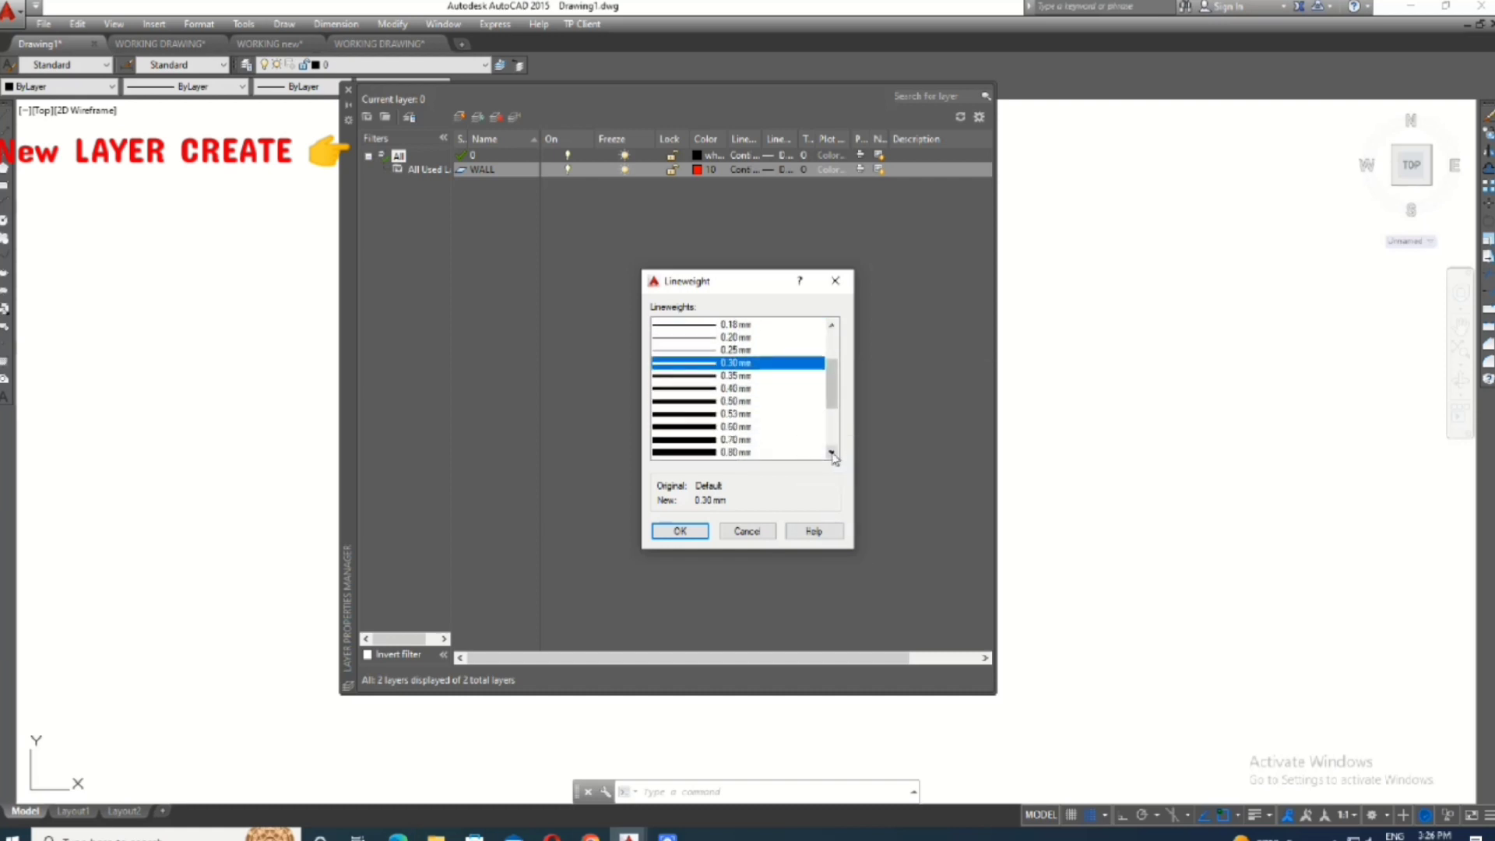
pyautogui.click(832, 453)
pyautogui.click(833, 454)
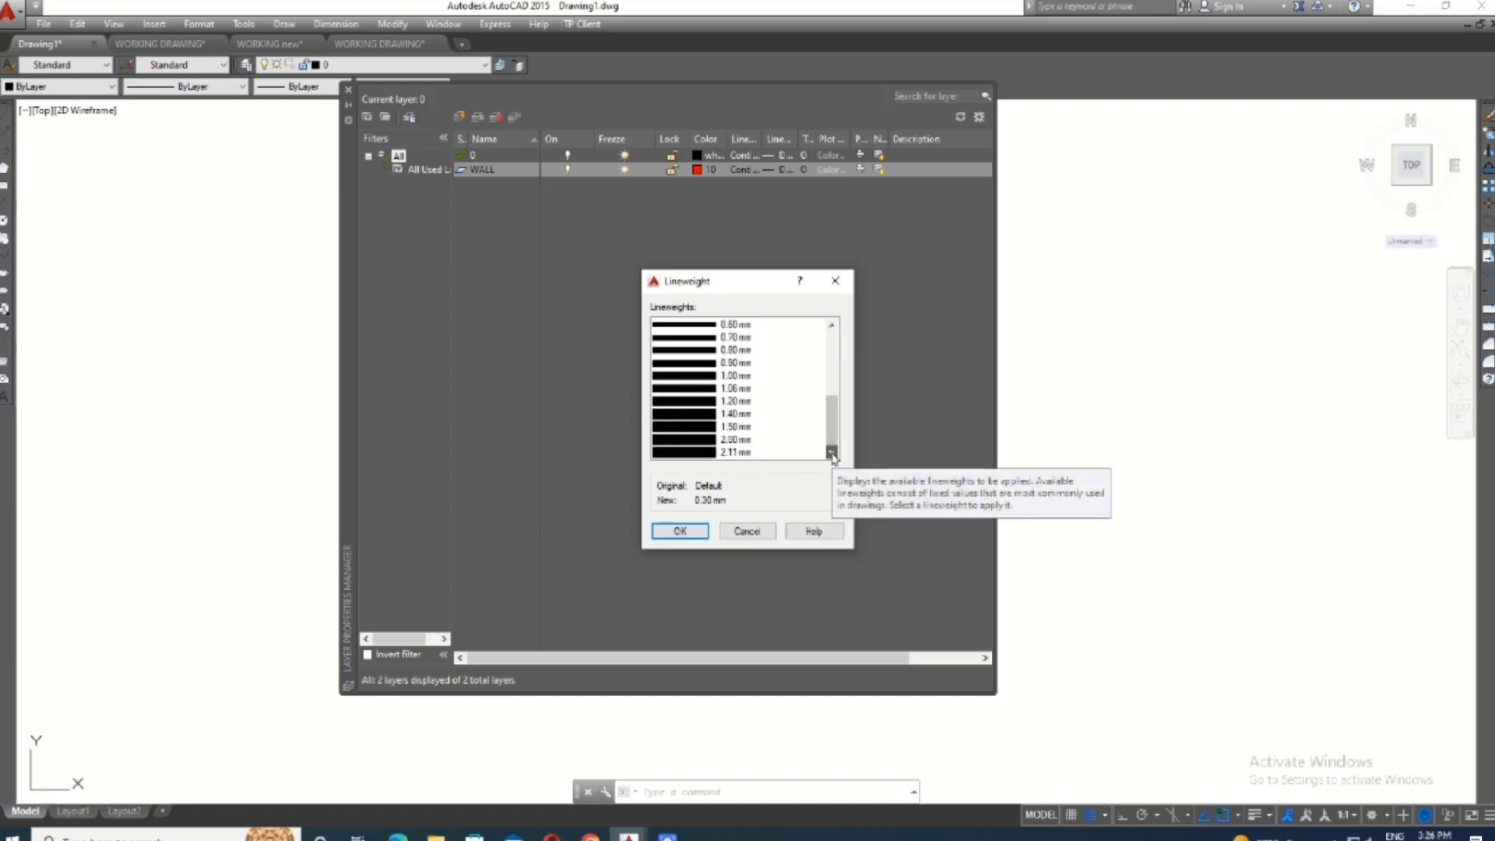
pyautogui.click(831, 327)
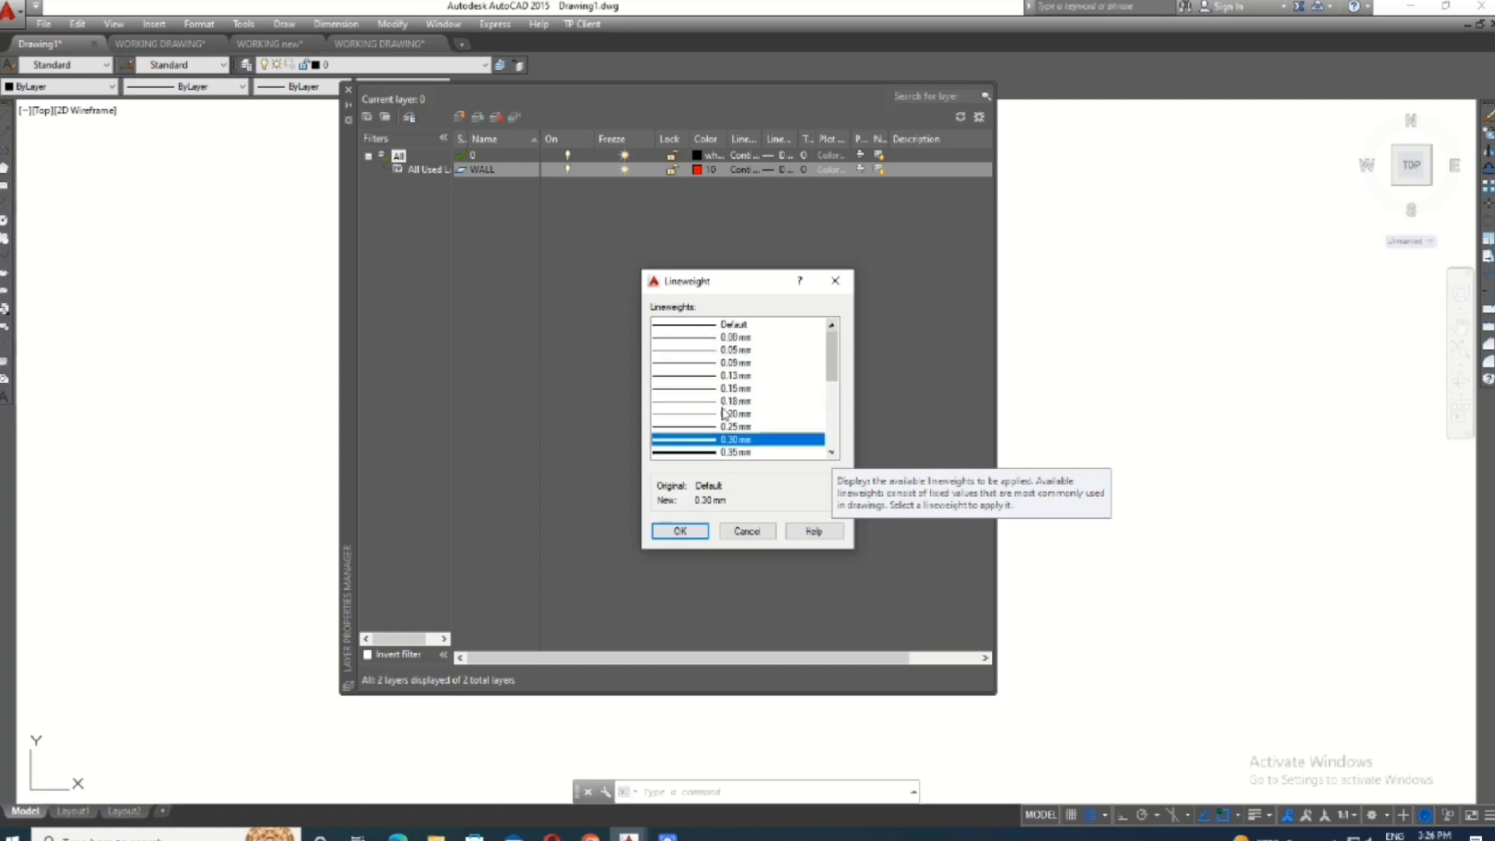
pyautogui.click(723, 325)
pyautogui.click(680, 531)
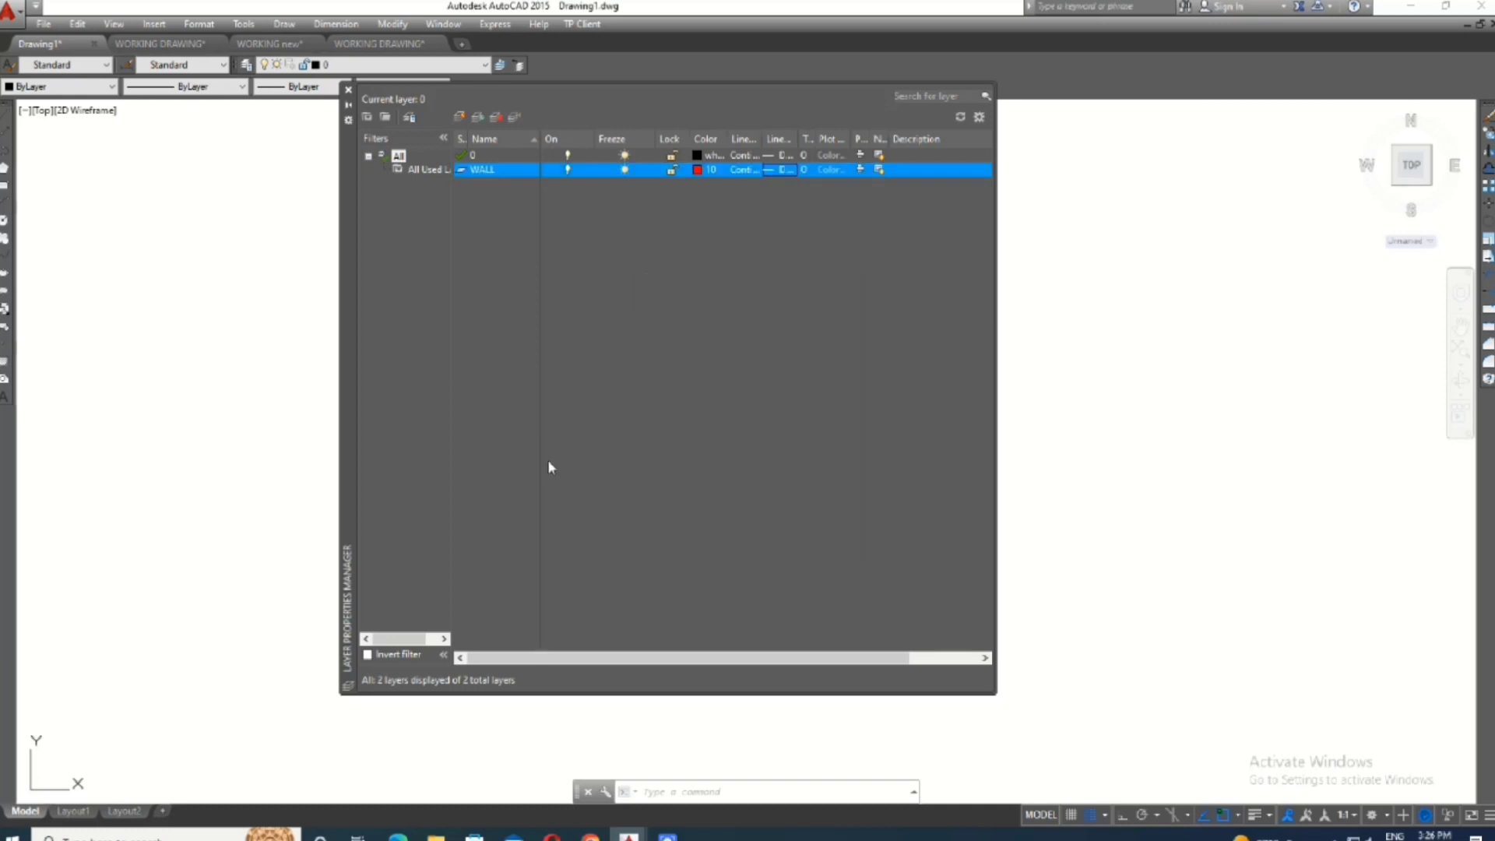
# - Create a new layer named WINDOW and set its color to blue, index color 140
pyautogui.click(460, 118)
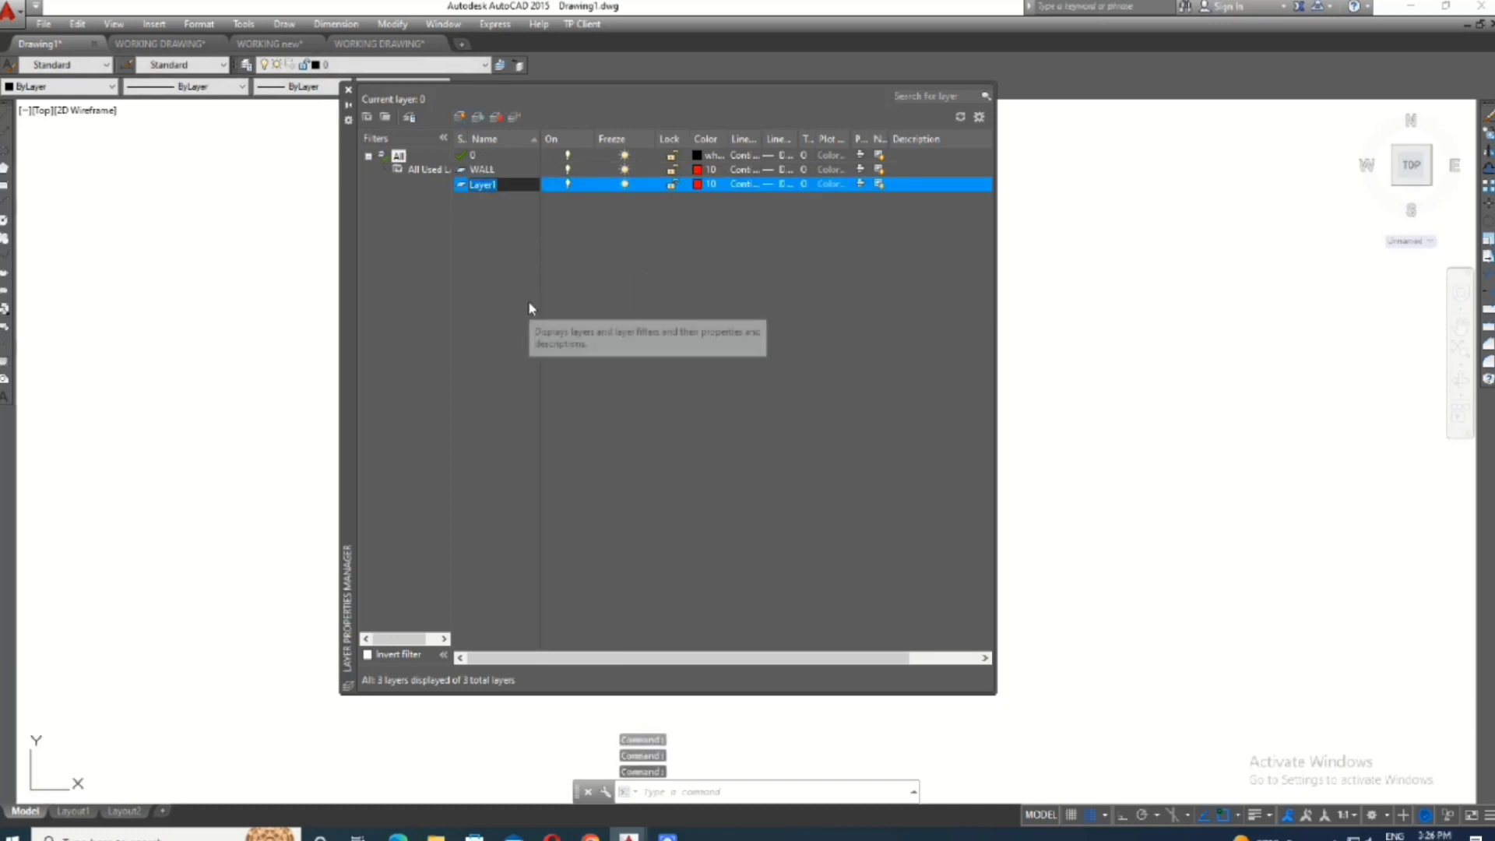
pyautogui.press('BackSpace')
pyautogui.write('W')
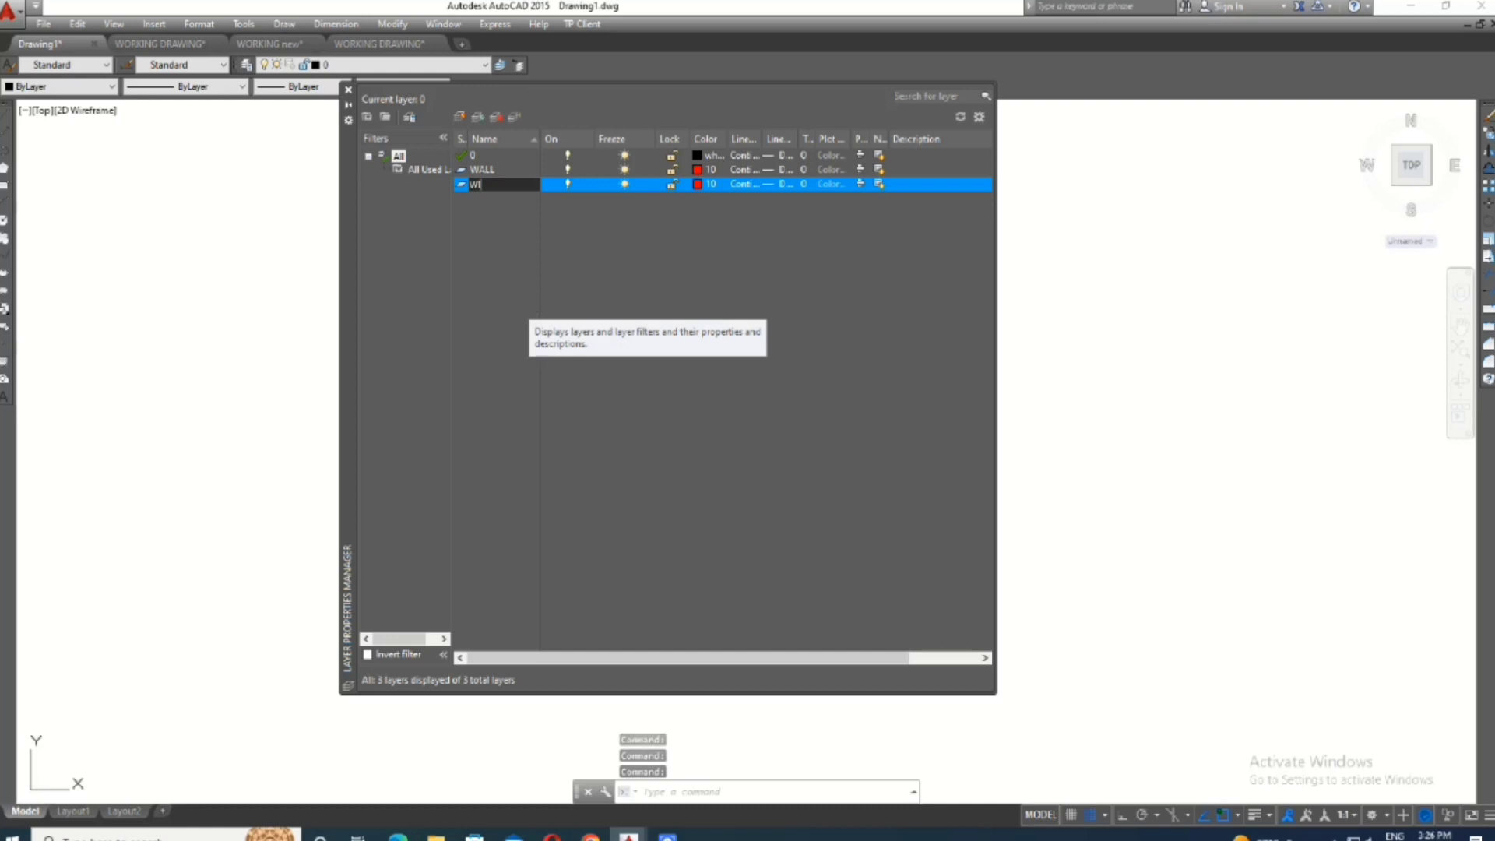
pyautogui.write('INDOW')
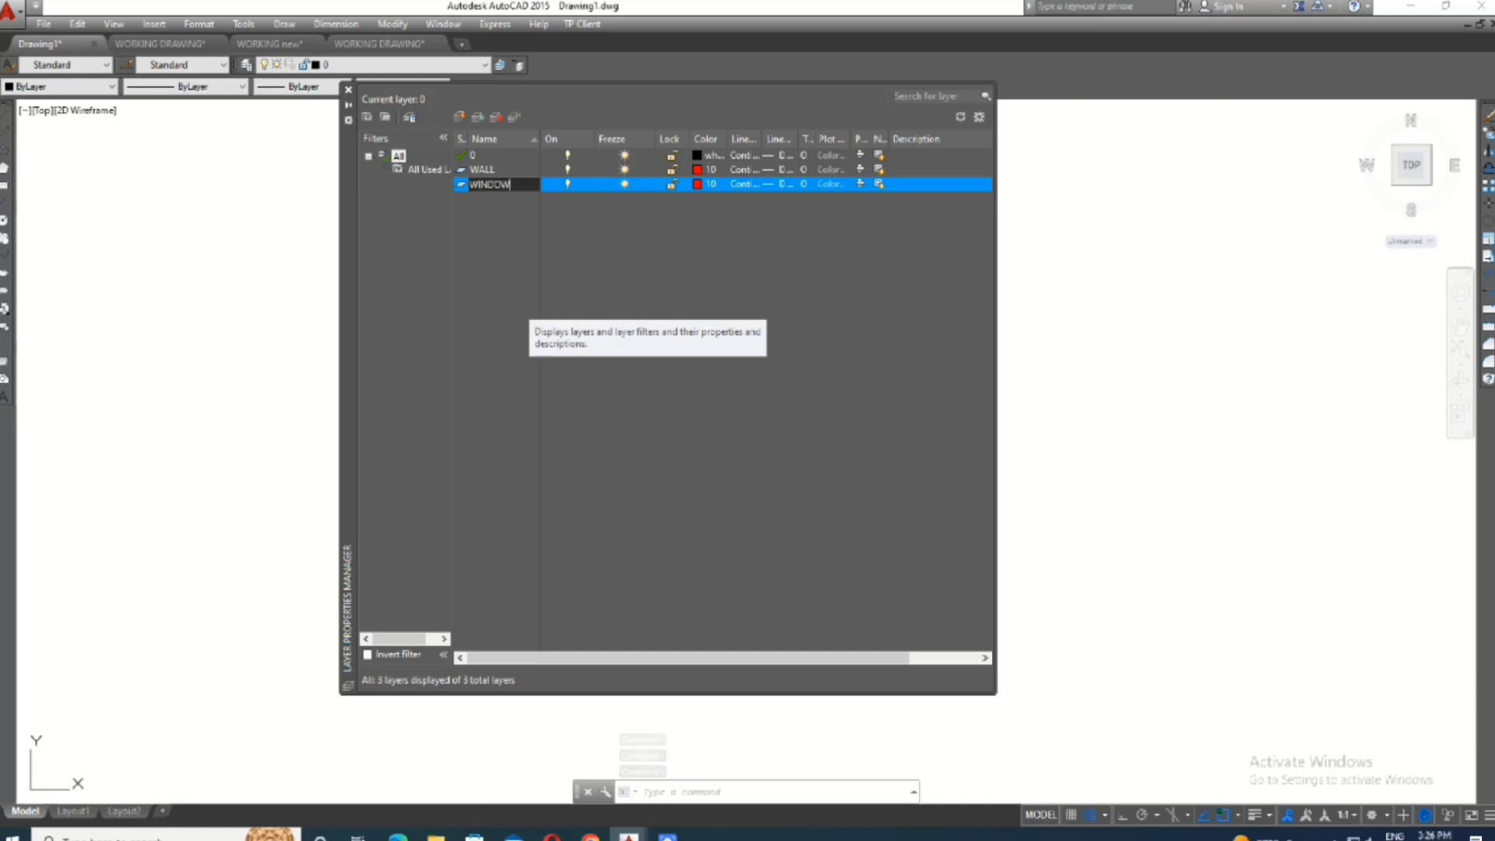
pyautogui.click(695, 188)
pyautogui.click(696, 187)
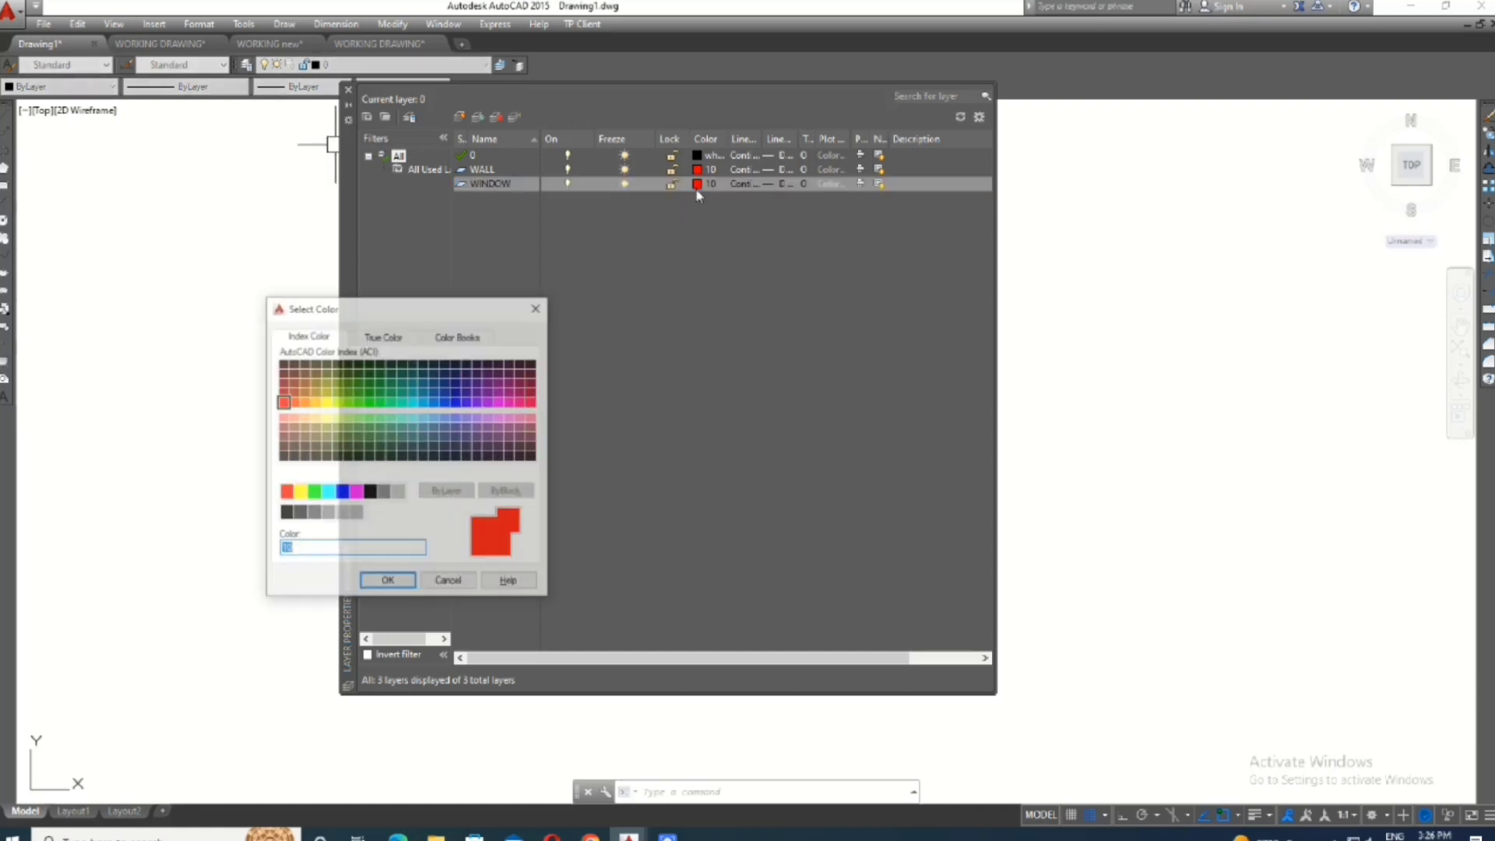
pyautogui.click(426, 404)
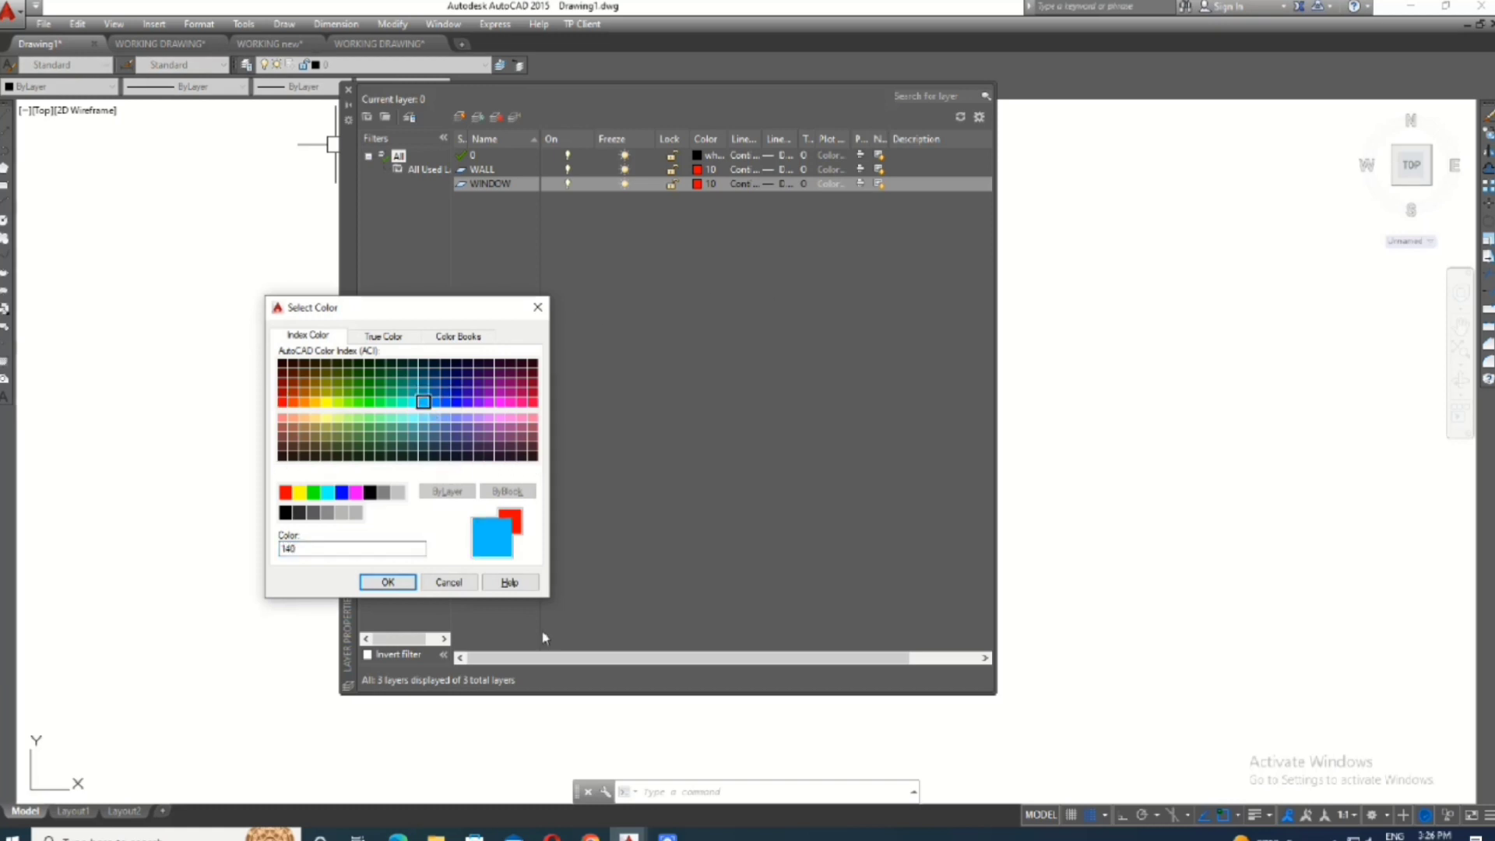
pyautogui.click(400, 587)
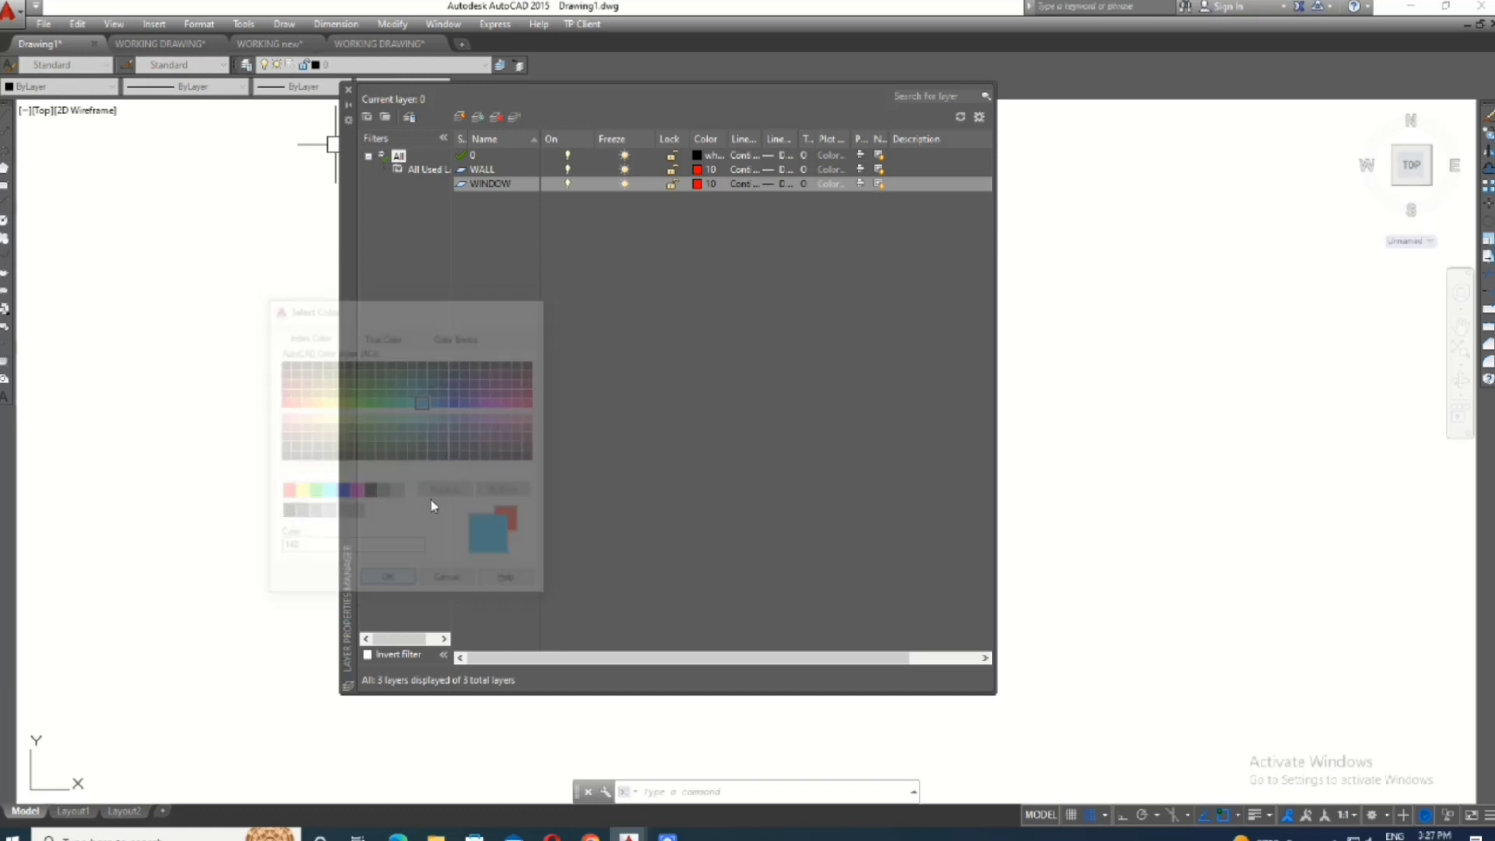
# - Check the WINDOW layer's lineweight and linetype options, keeping the Default lineweight and the Continuous linetype
pyautogui.click(784, 187)
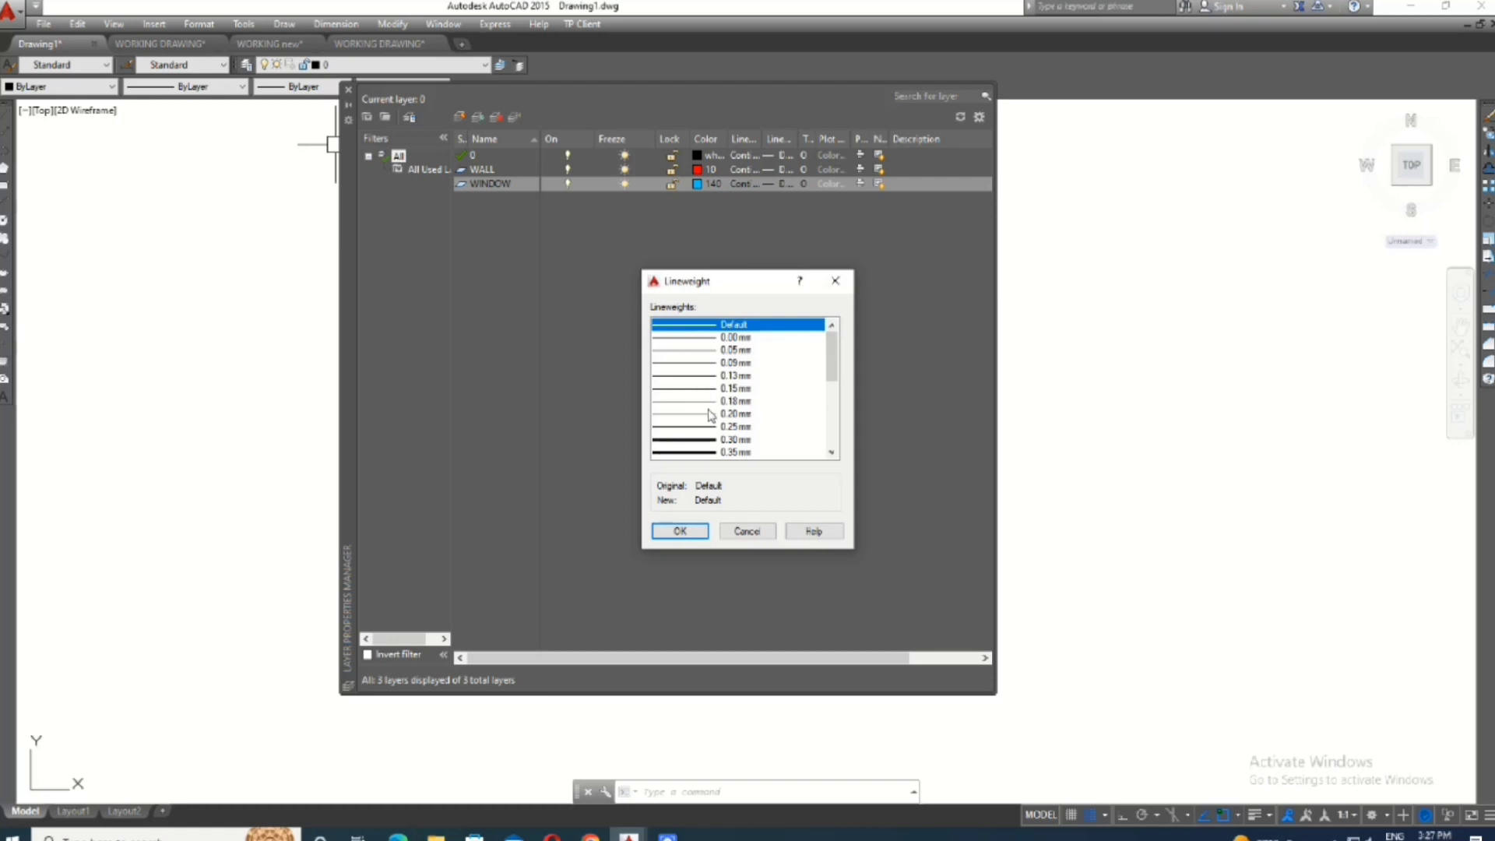
pyautogui.press('Escape')
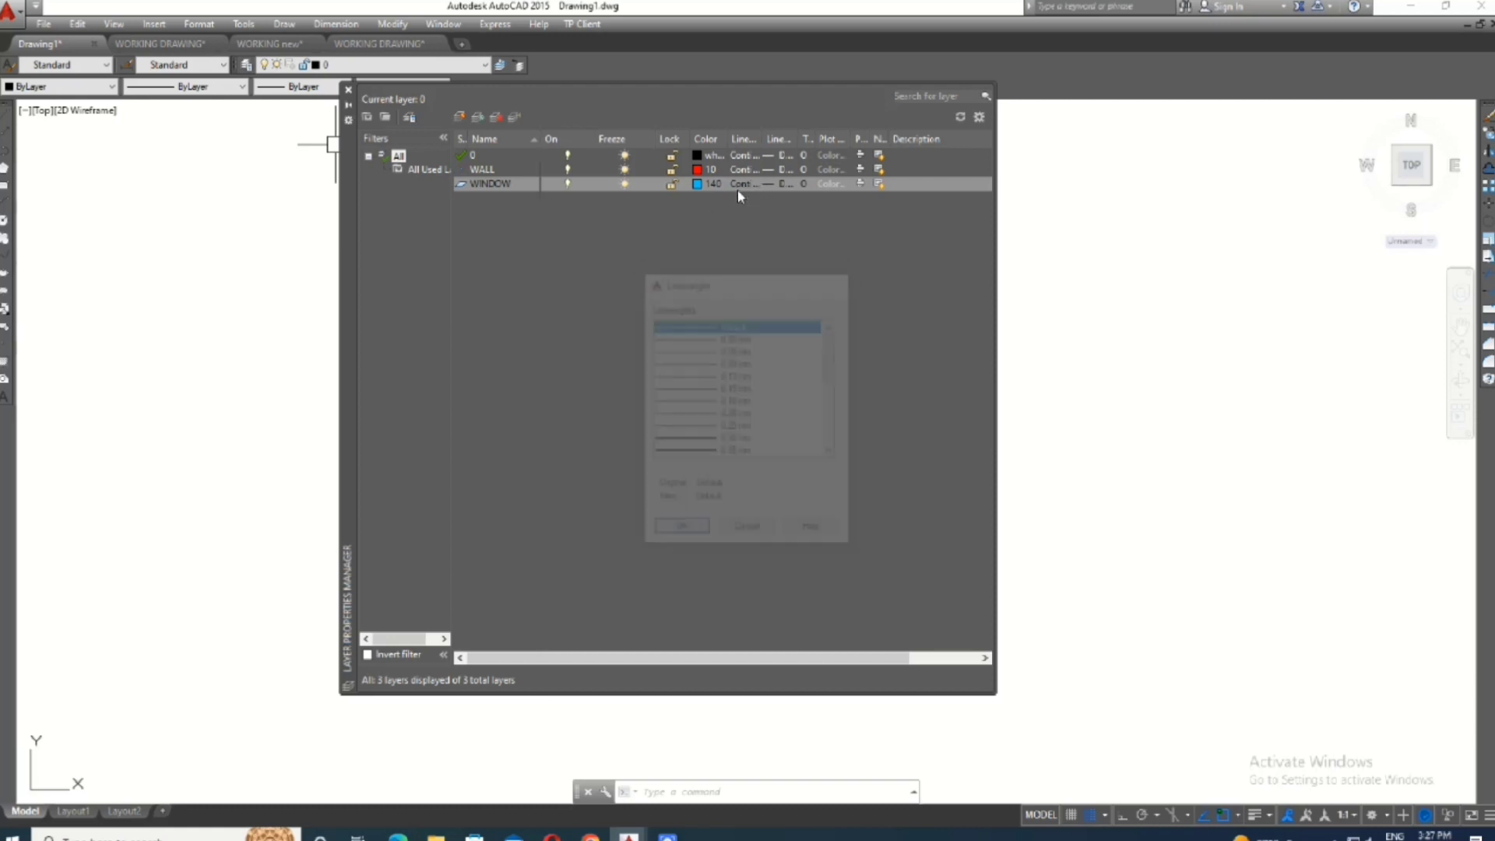
pyautogui.click(748, 186)
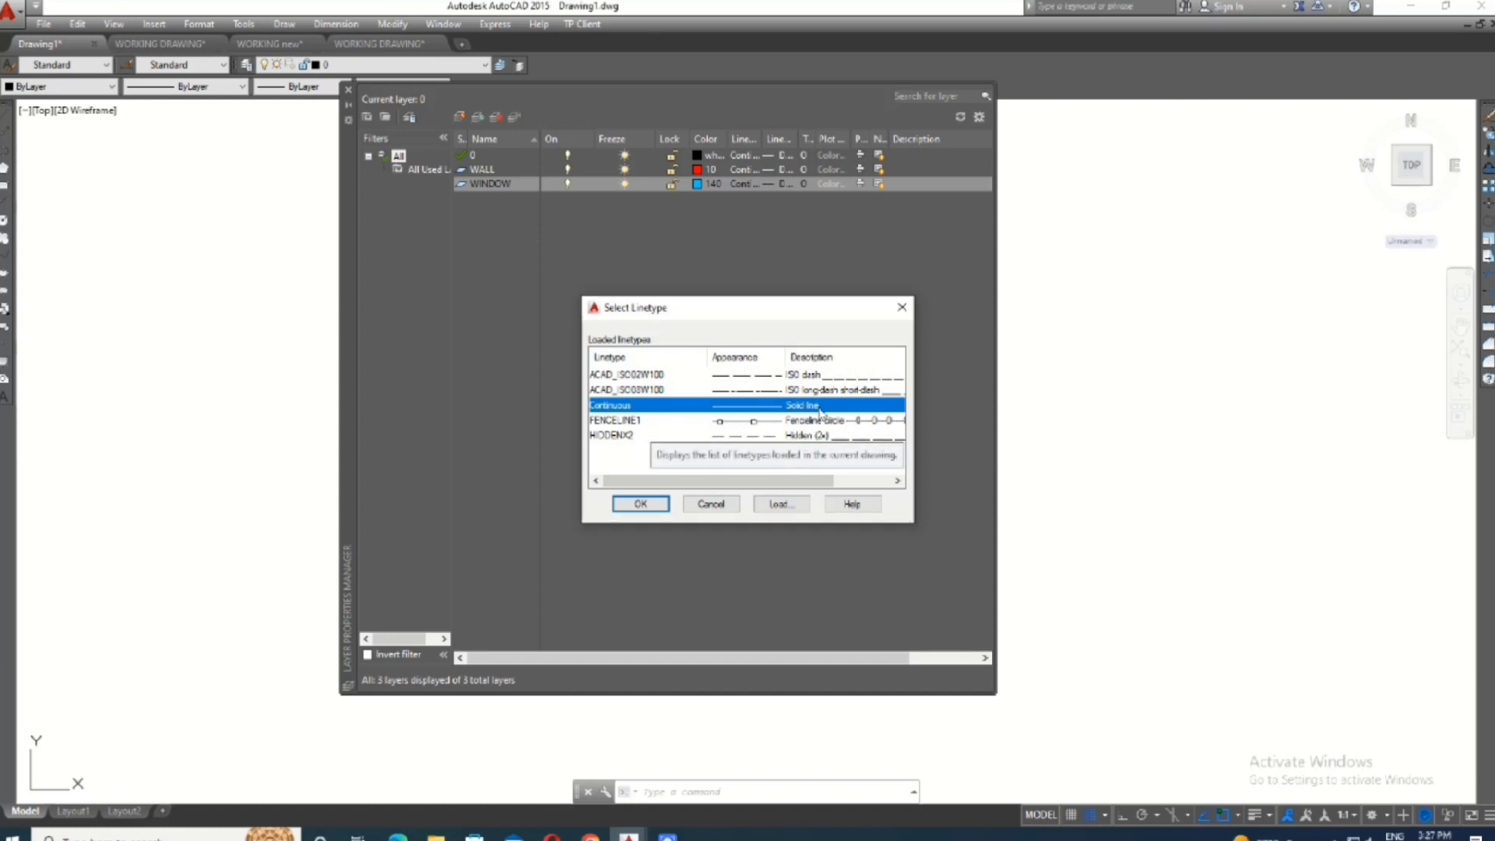
pyautogui.click(640, 505)
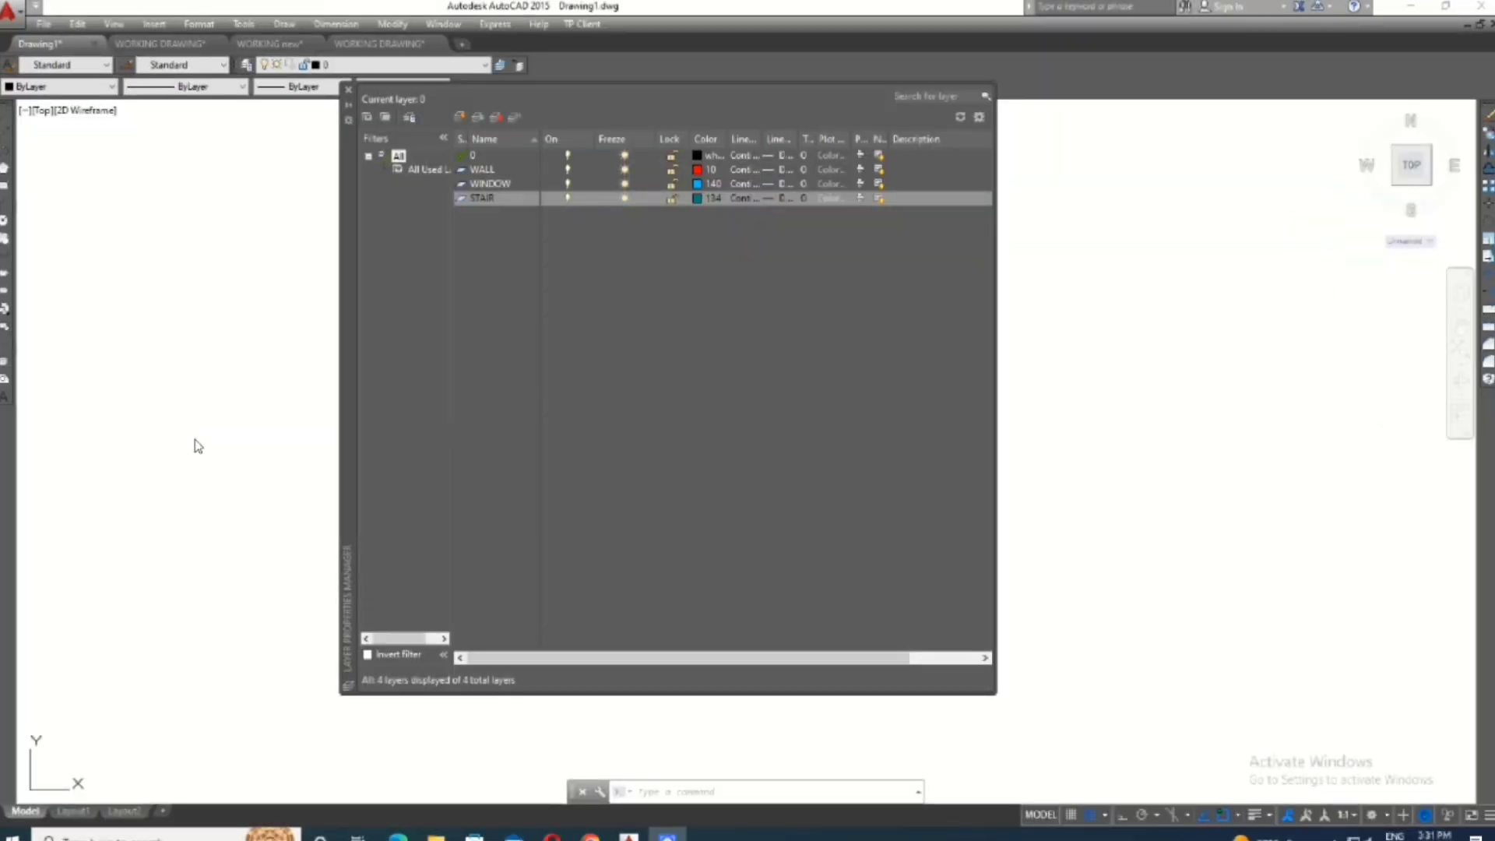
# - Create a new layer named EXTERNAL WALL and set its color to dark gray, index color 252
pyautogui.click(461, 117)
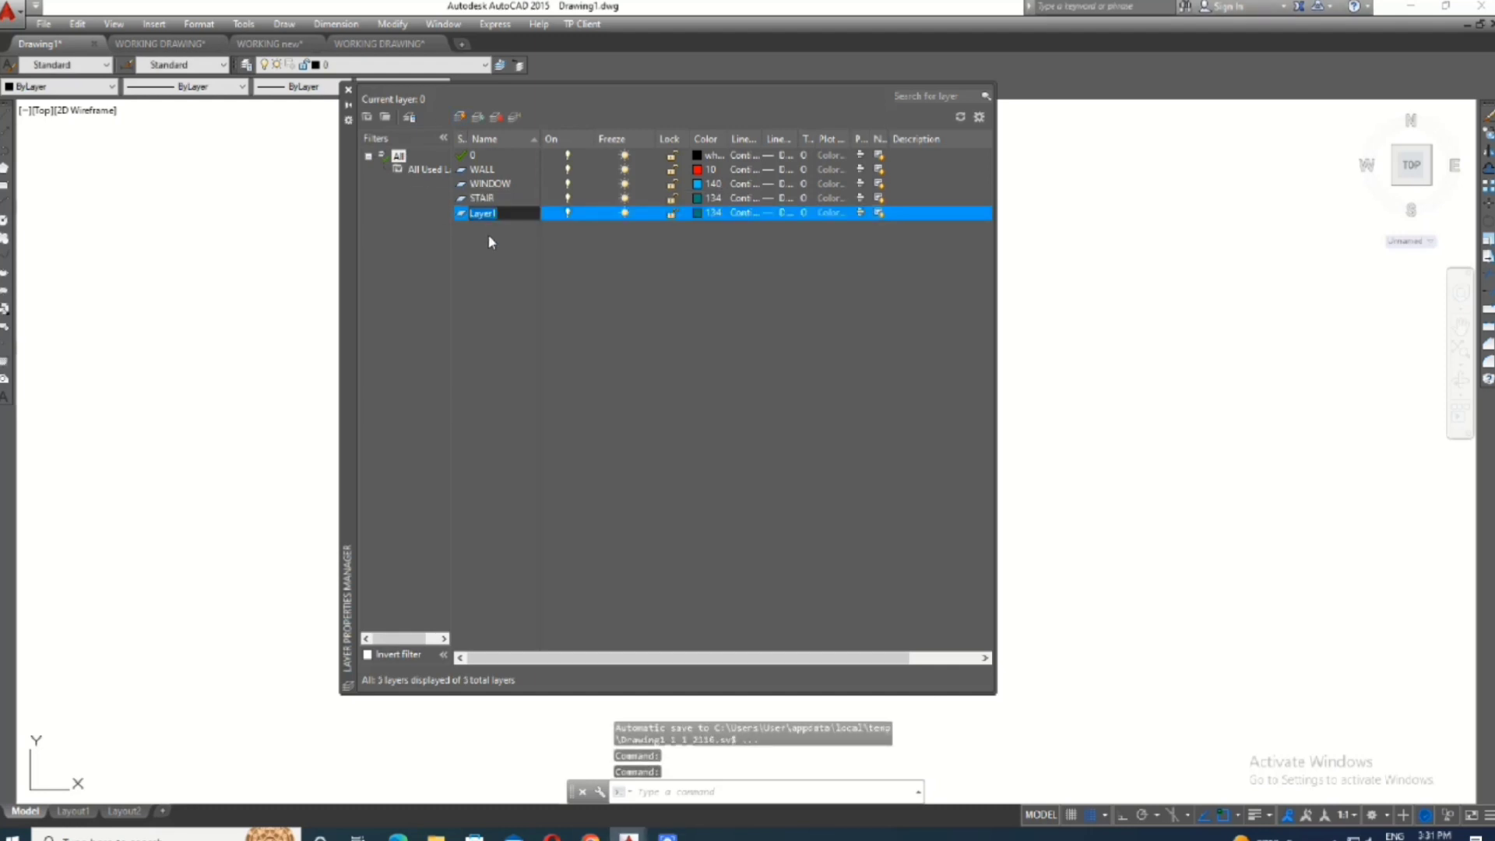
pyautogui.press('BackSpace')
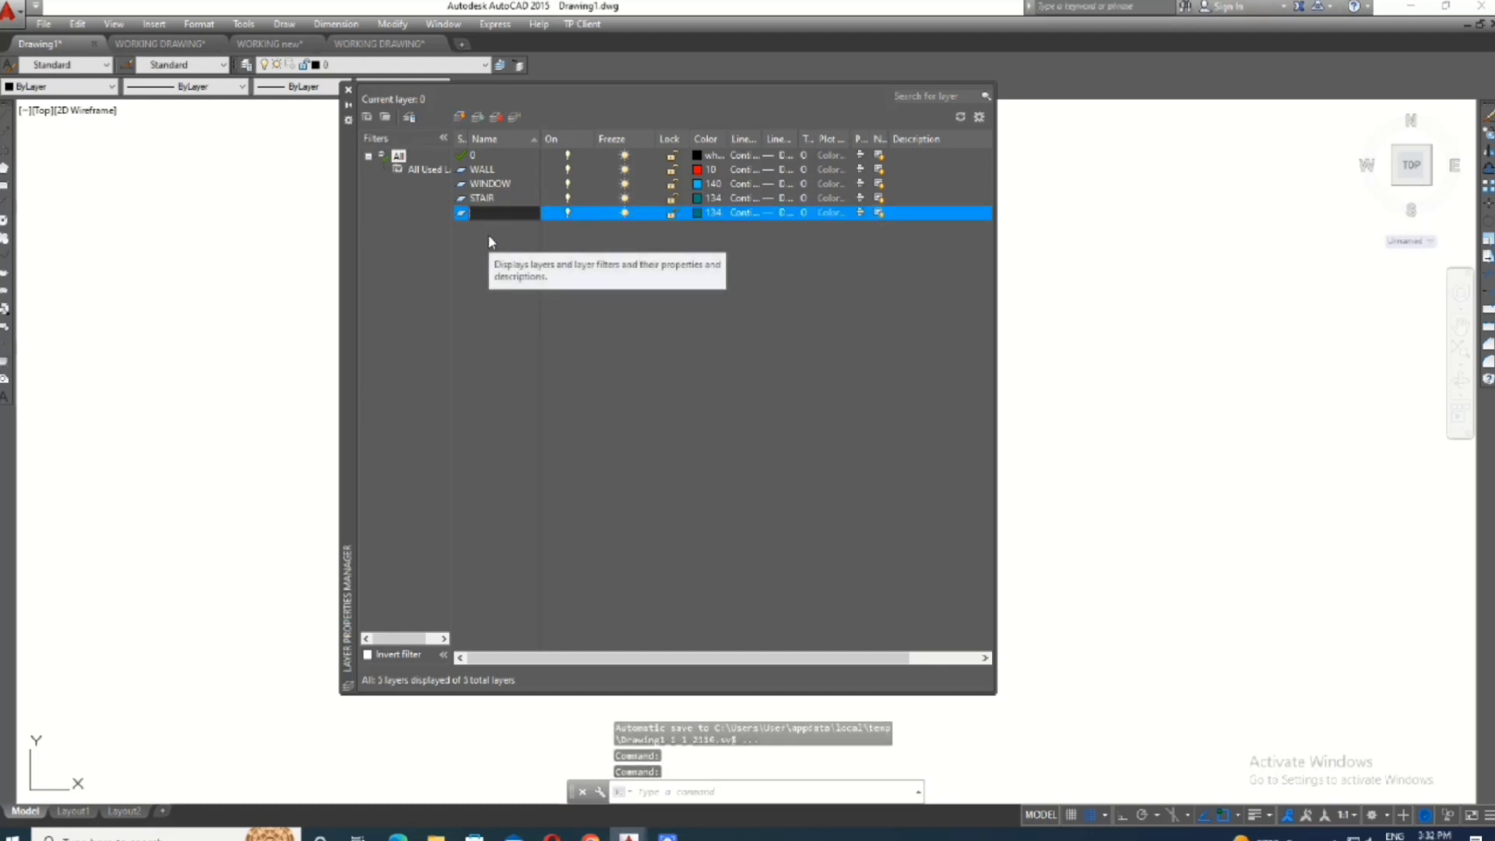
pyautogui.write('DXTE')
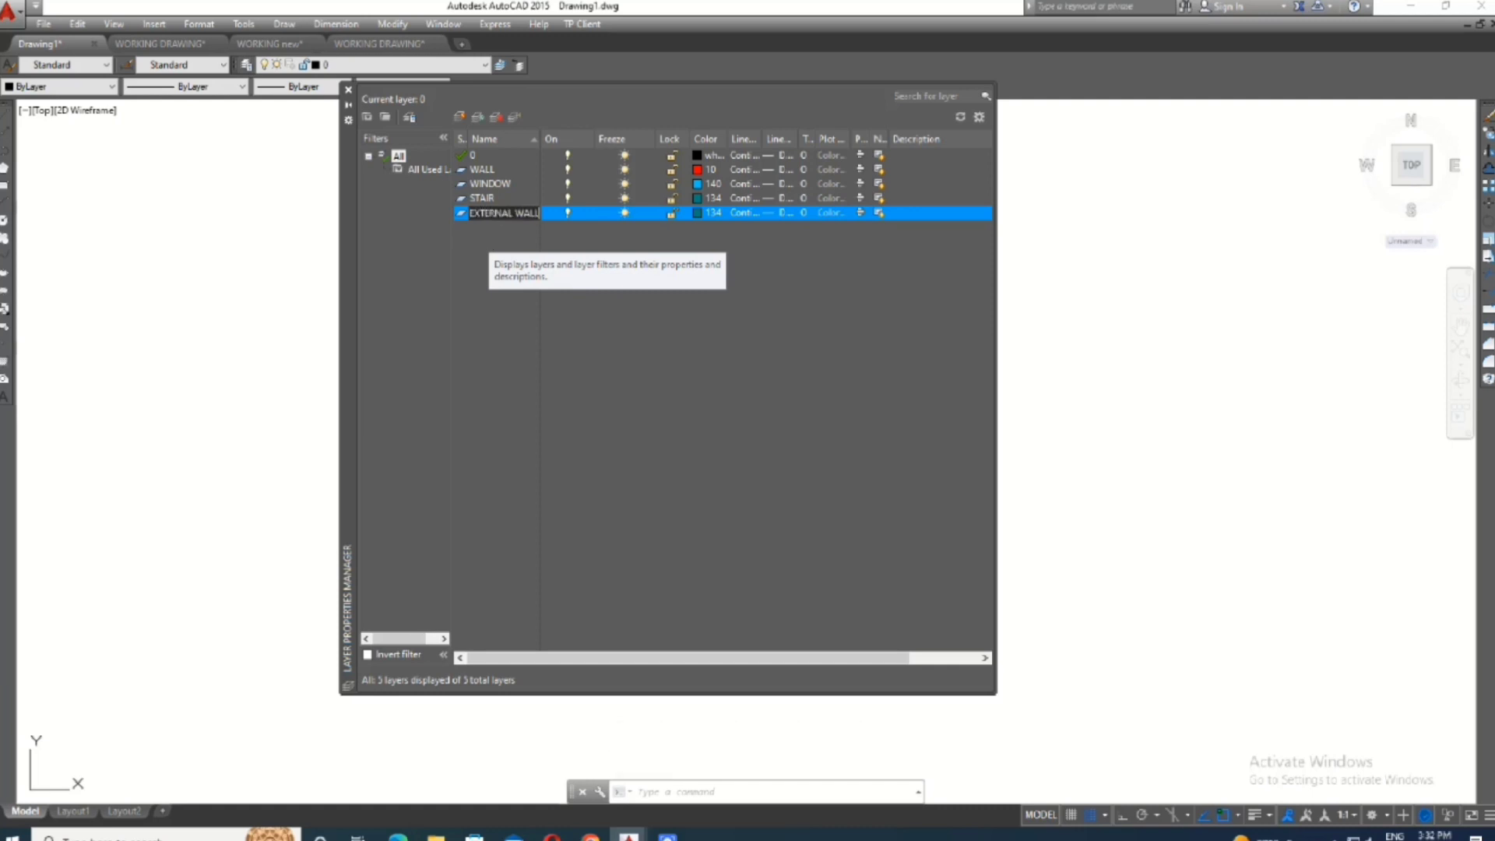
pyautogui.click(699, 215)
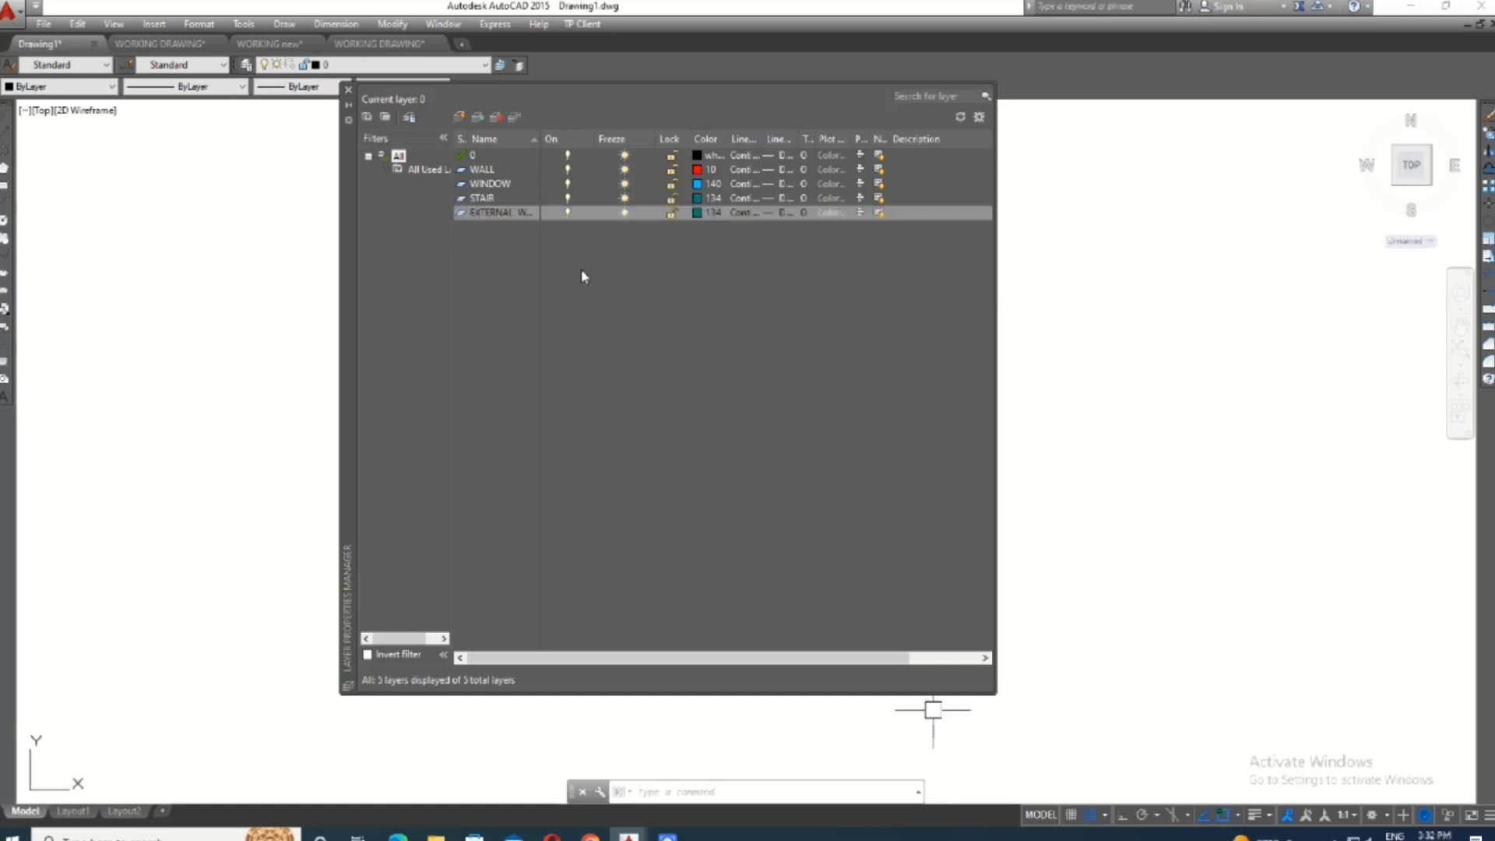
pyautogui.click(313, 513)
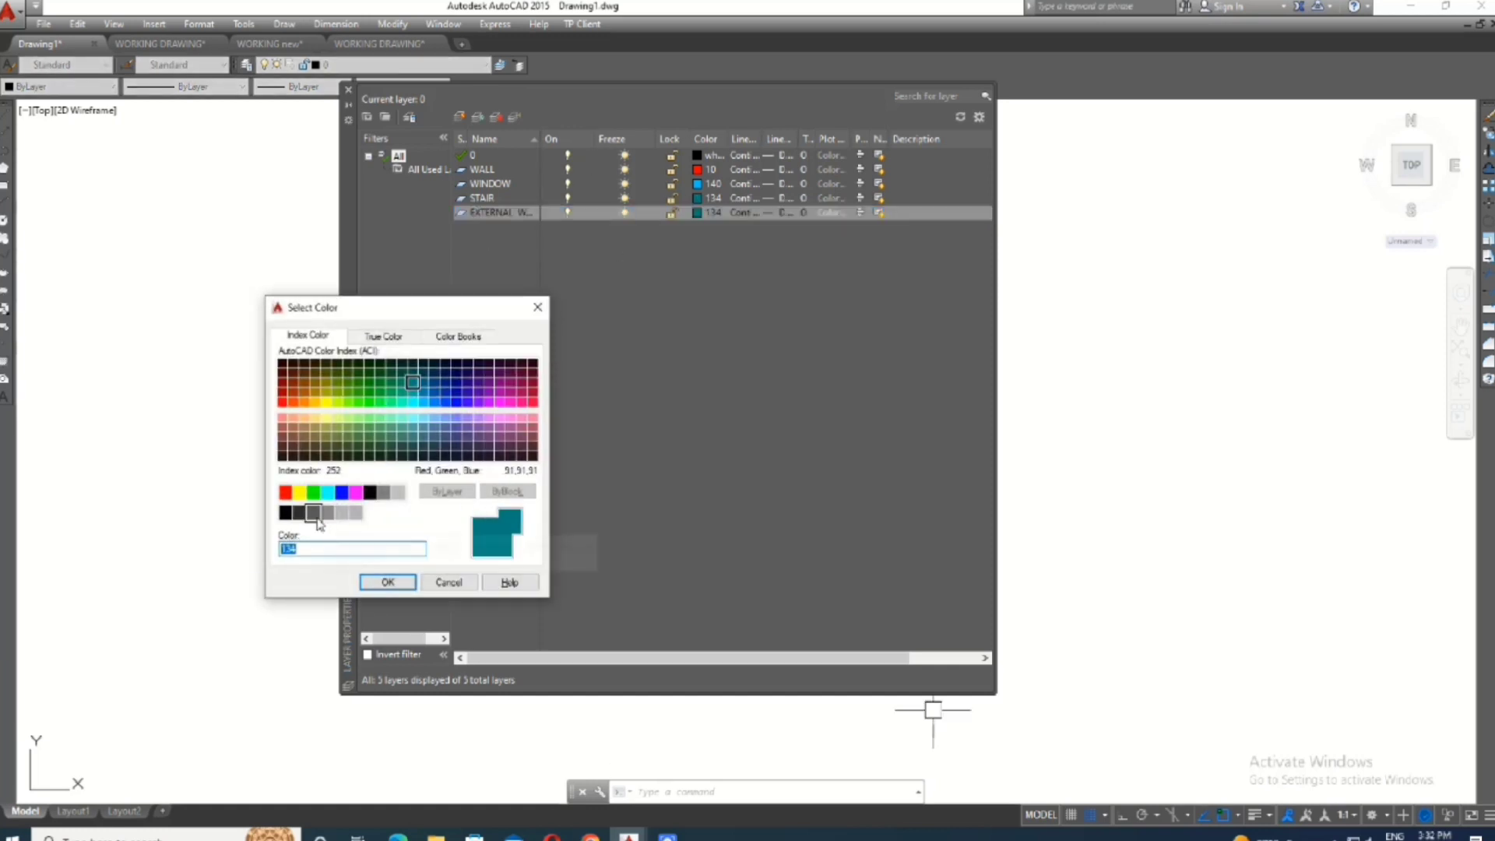
pyautogui.click(380, 582)
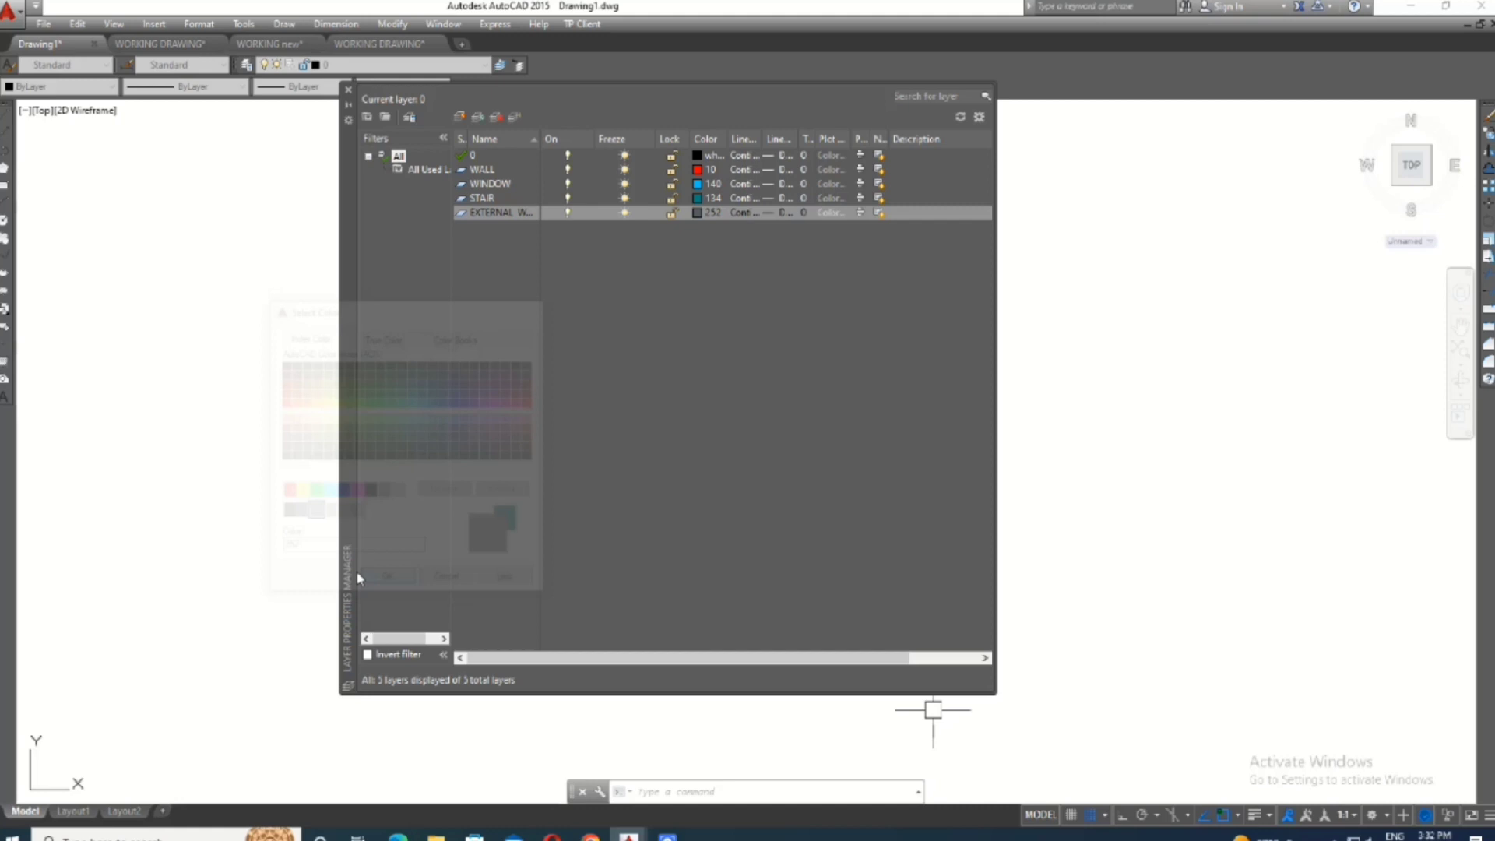
# - Keep Continuous as the EXTERNAL WALL layer's linetype and set its lineweight to 0.30 mm
pyautogui.click(735, 213)
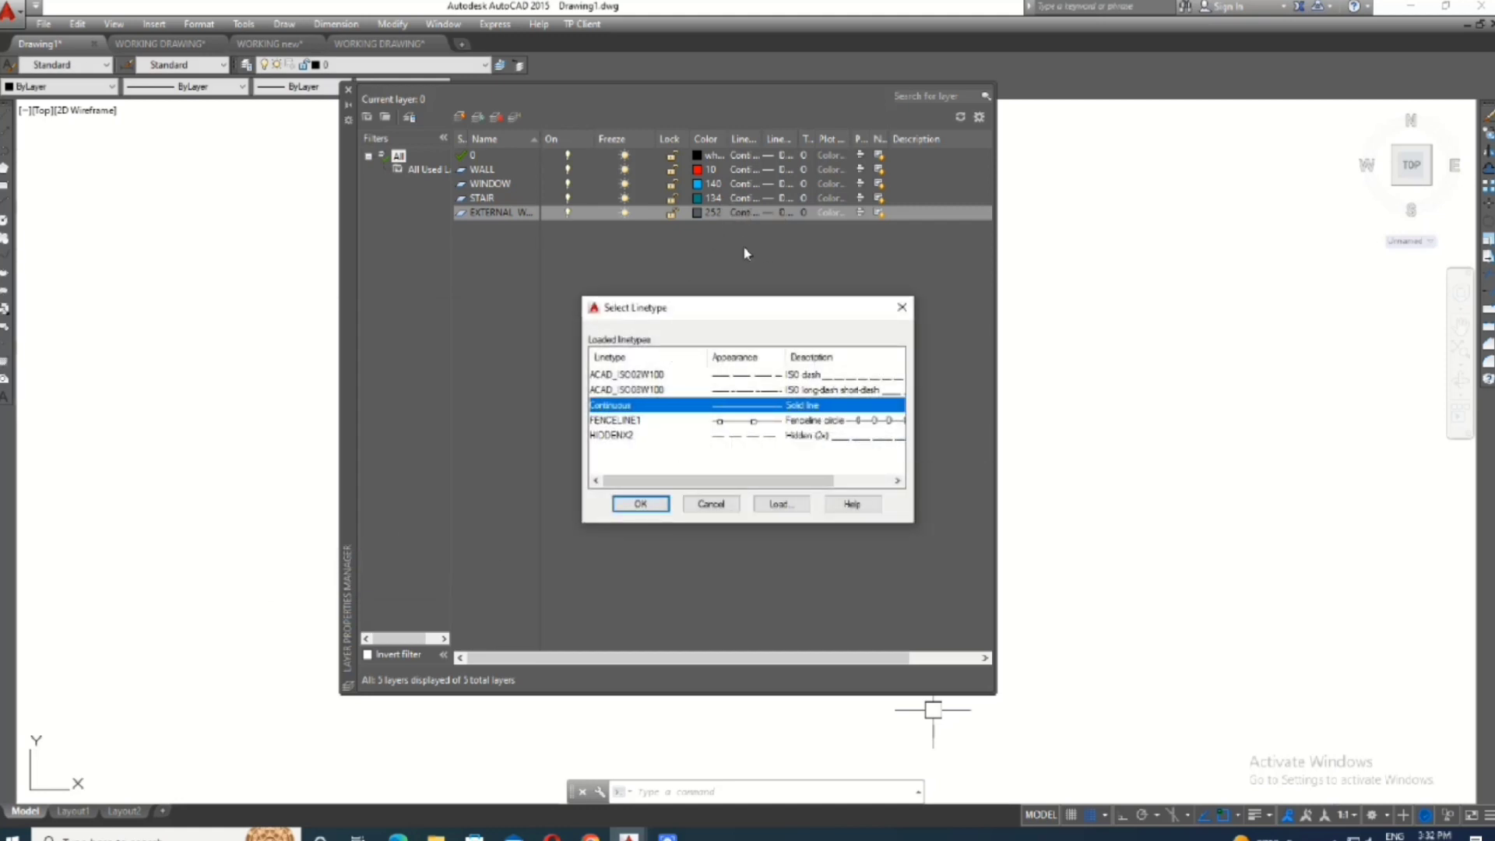
pyautogui.click(637, 503)
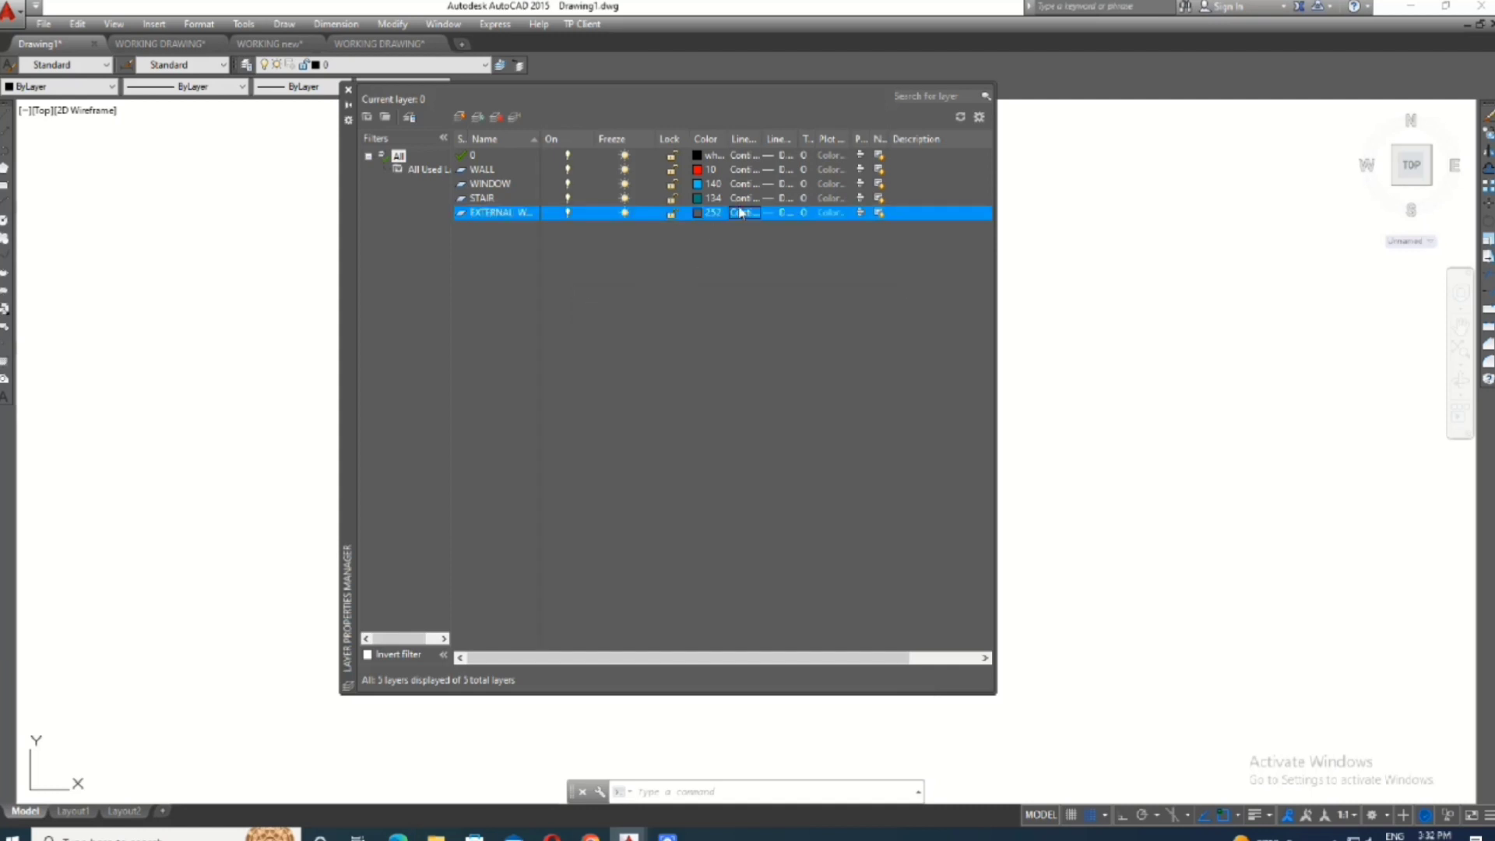
pyautogui.click(780, 215)
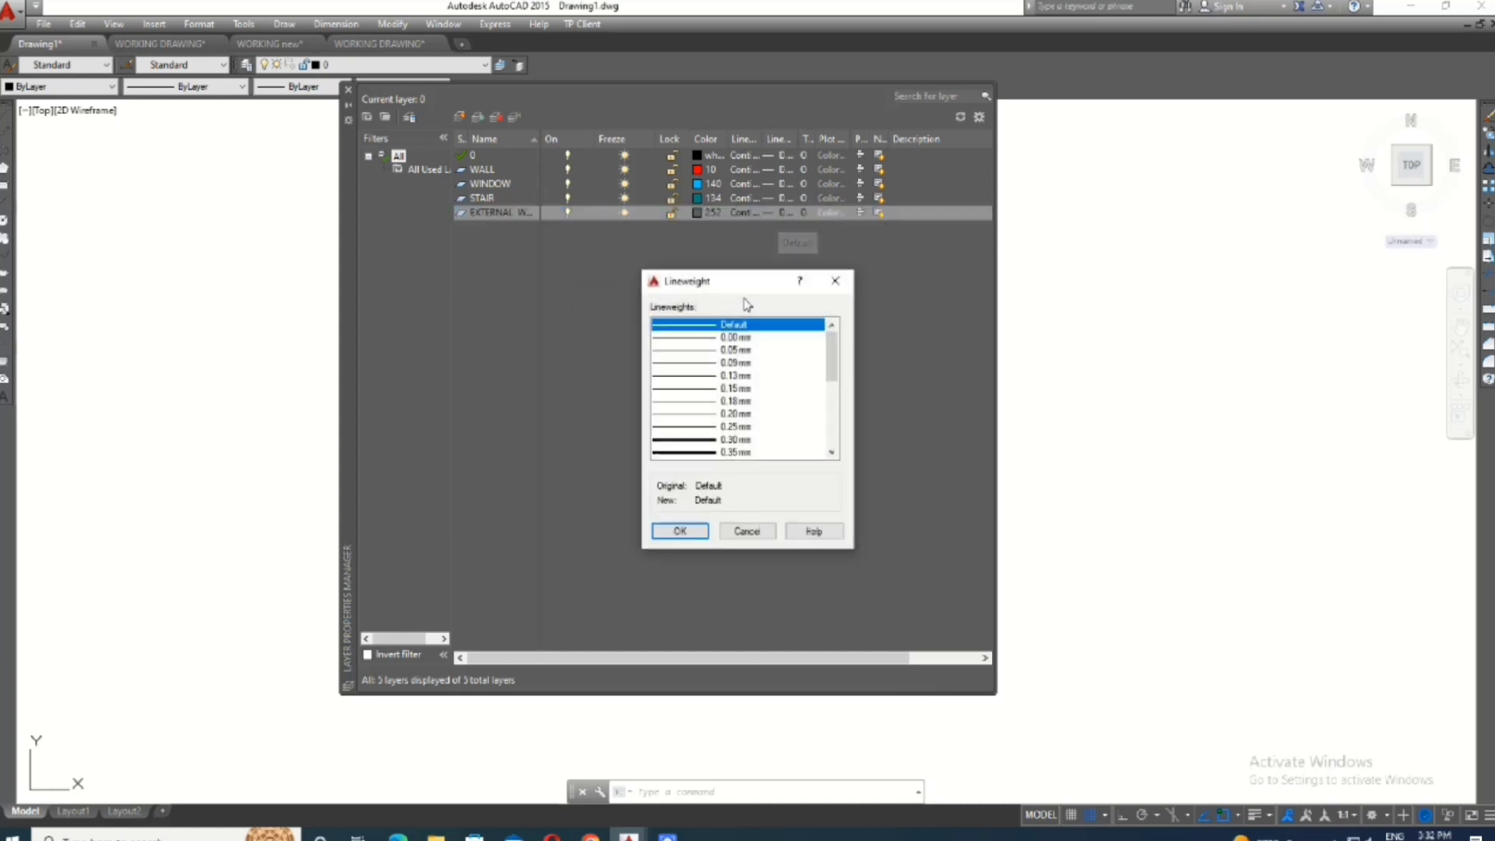
pyautogui.click(693, 437)
pyautogui.click(680, 530)
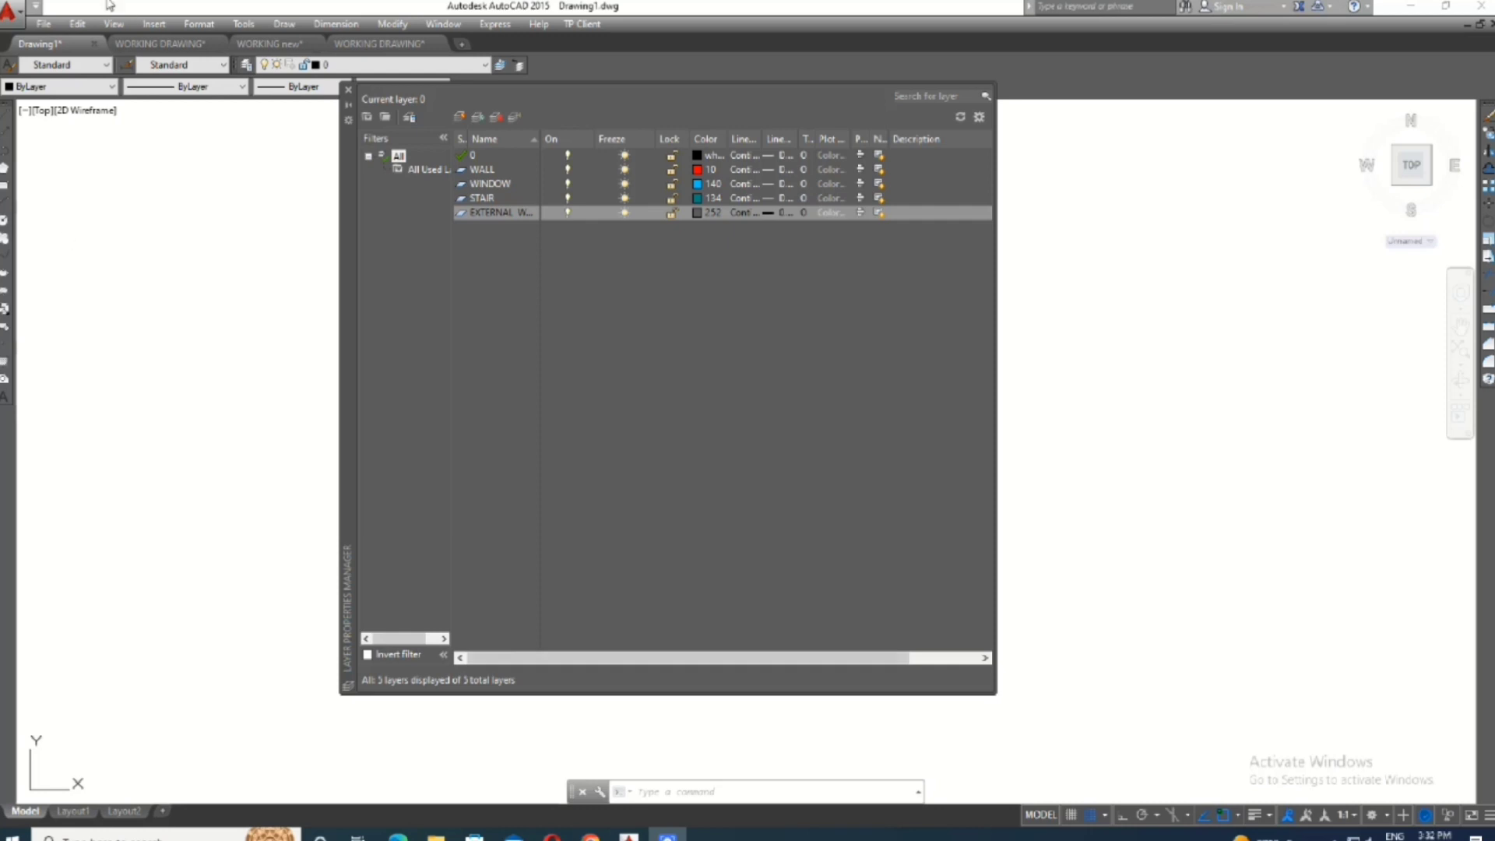
# - Create a new layer named DOOR and set its color to dark brown, index color 26
pyautogui.click(461, 117)
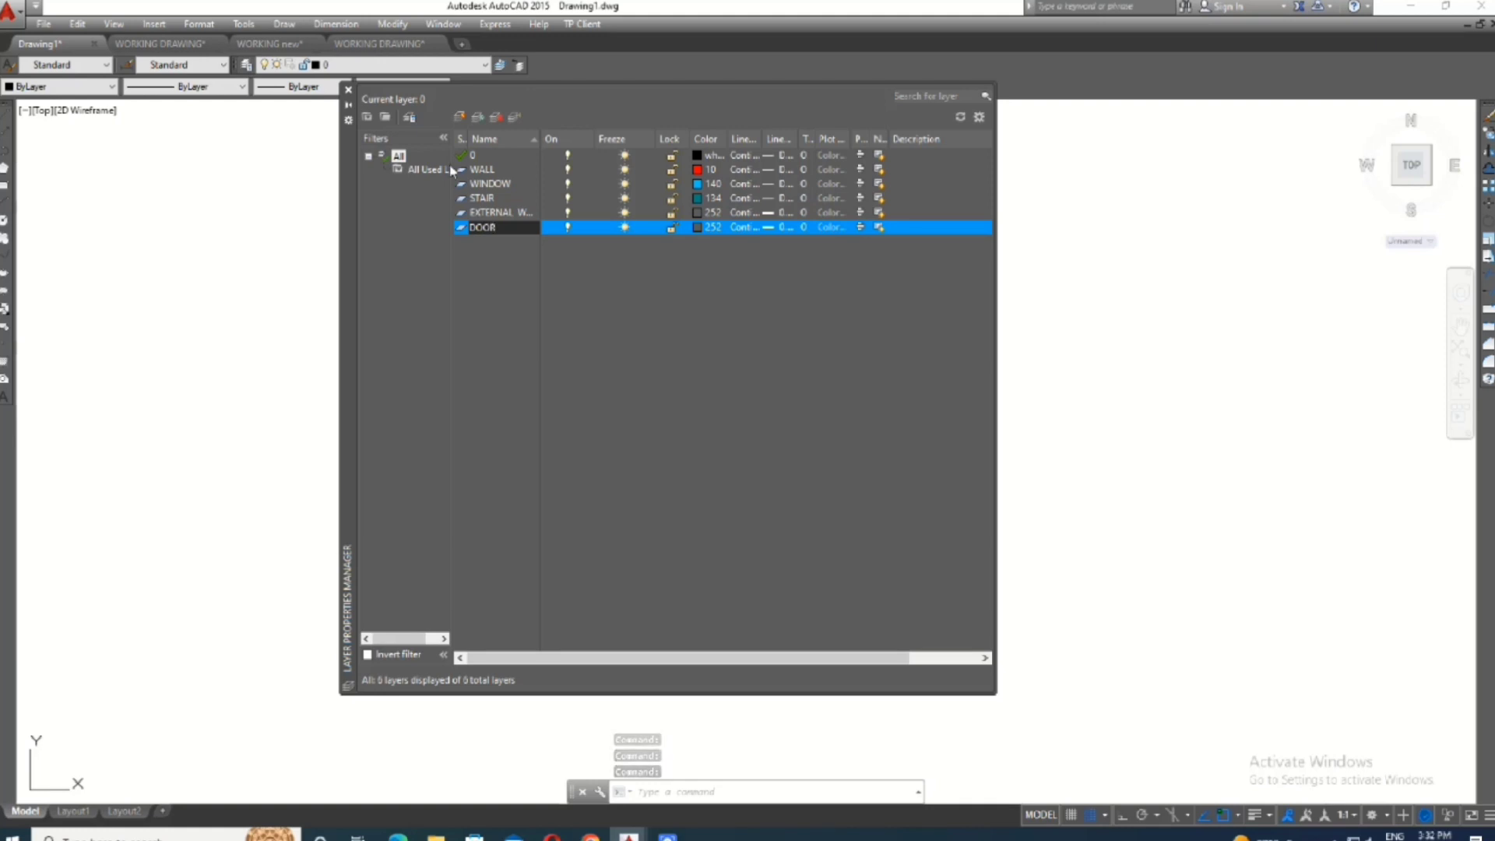
pyautogui.click(697, 226)
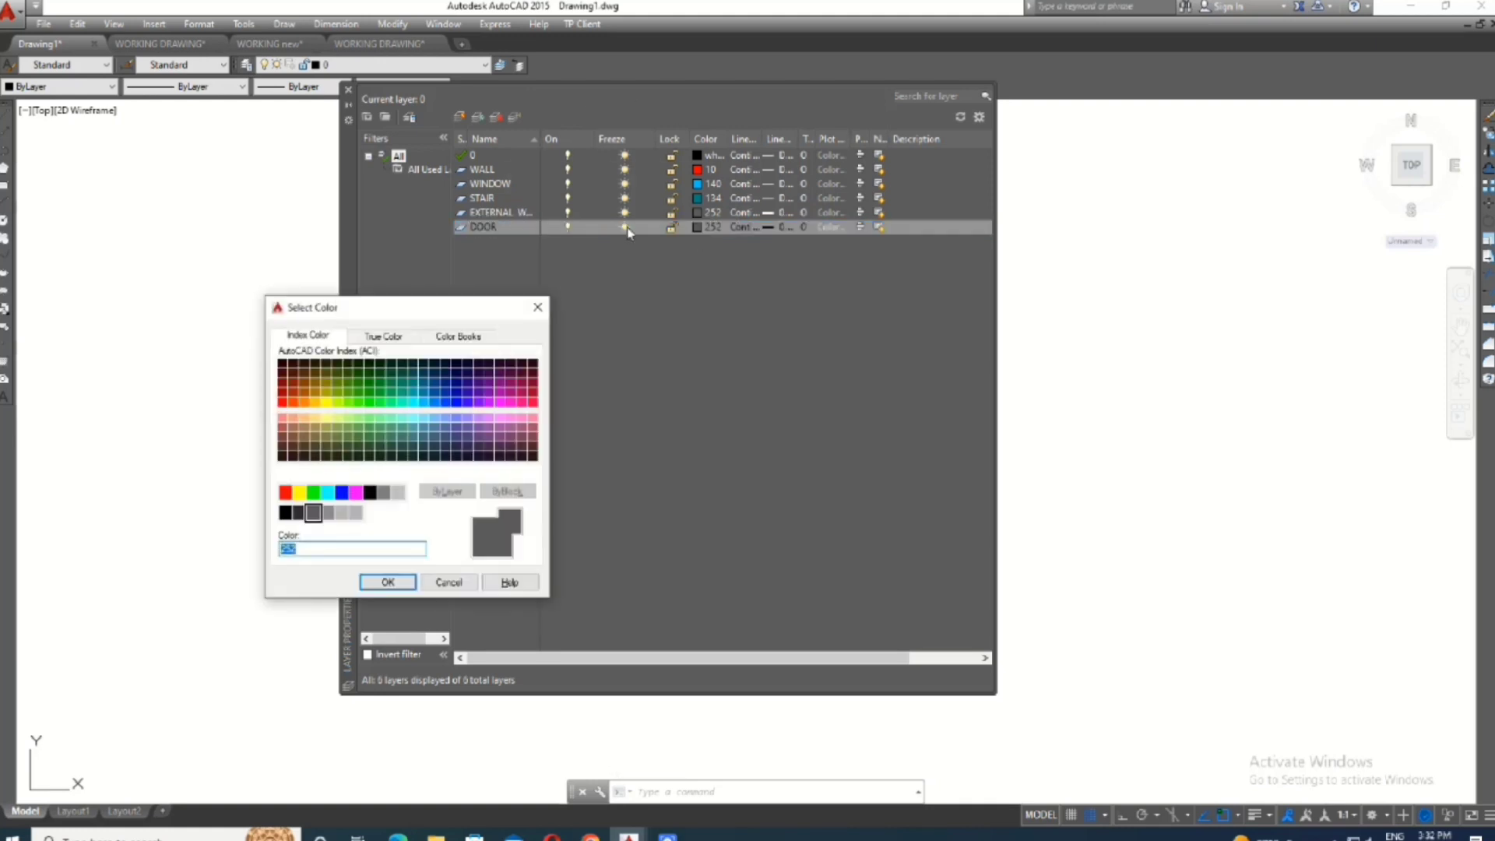
pyautogui.click(292, 373)
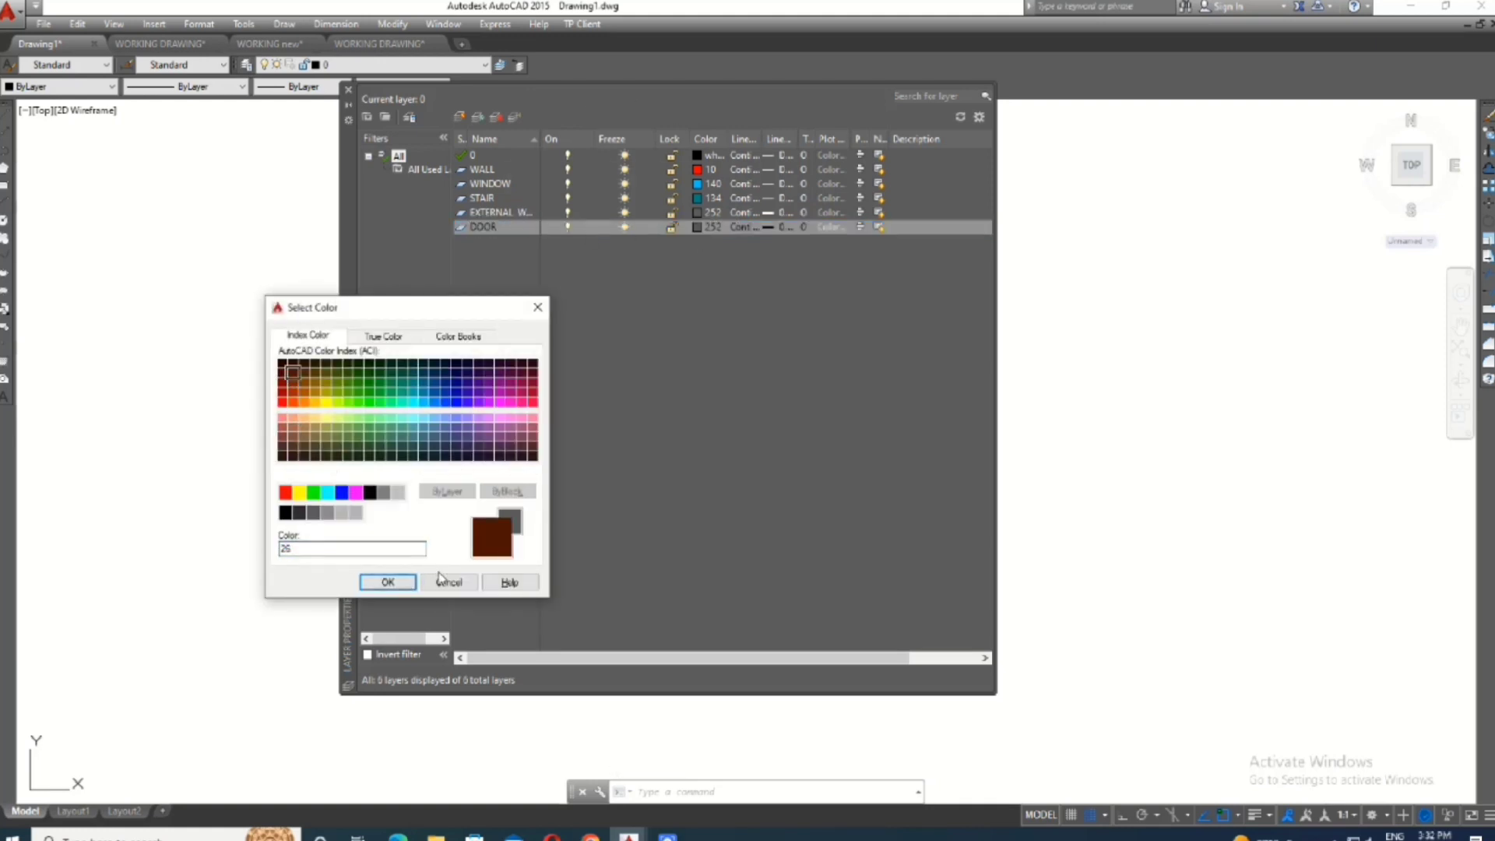
pyautogui.click(387, 582)
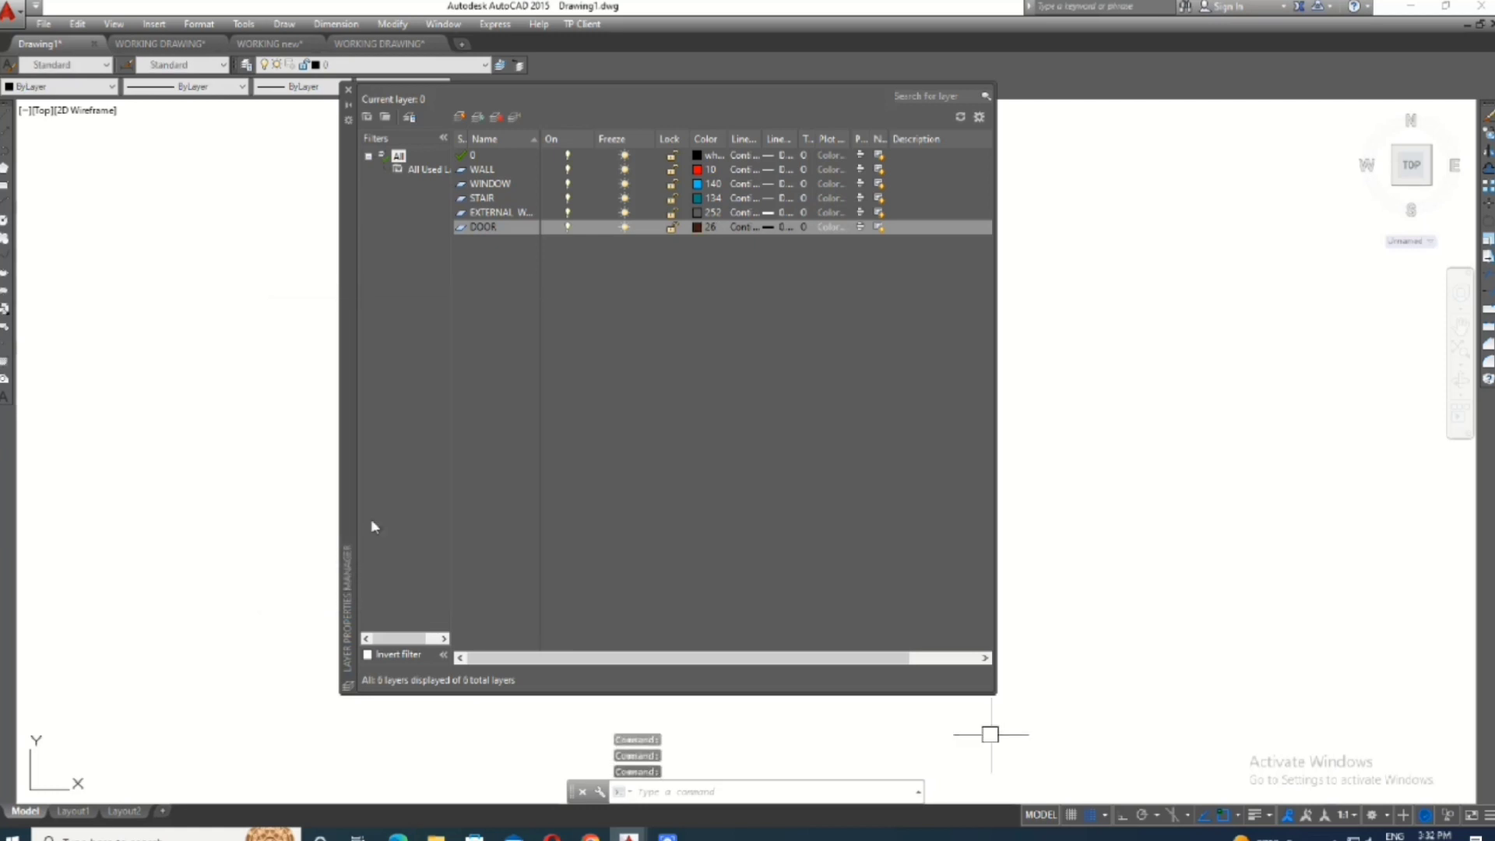
# - Keep Continuous as the DOOR layer's linetype and set its lineweight to 0.00 mm
pyautogui.click(746, 230)
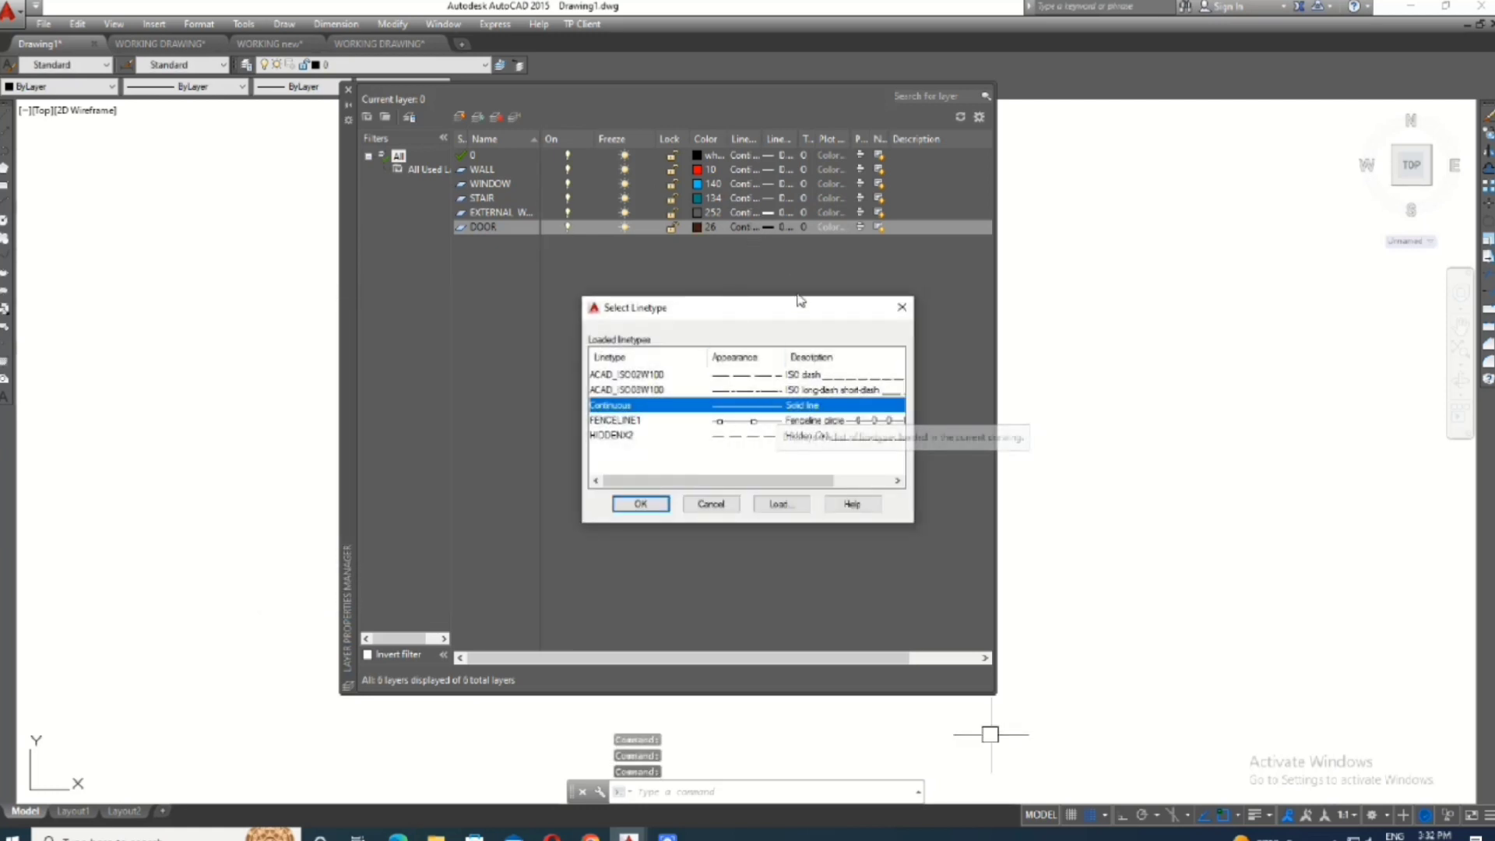
pyautogui.press('Return')
pyautogui.click(780, 228)
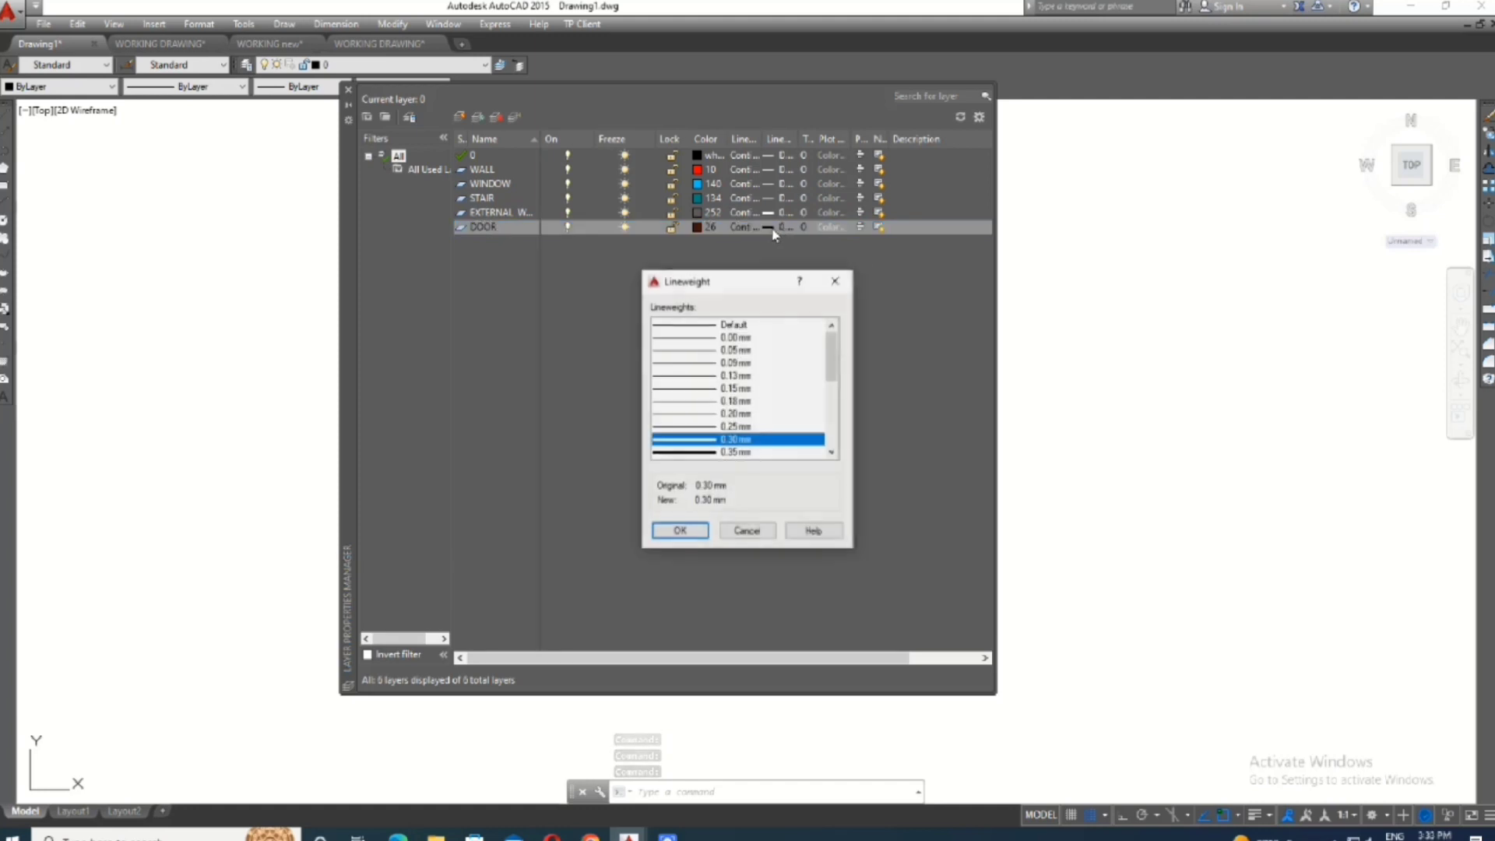
pyautogui.click(697, 339)
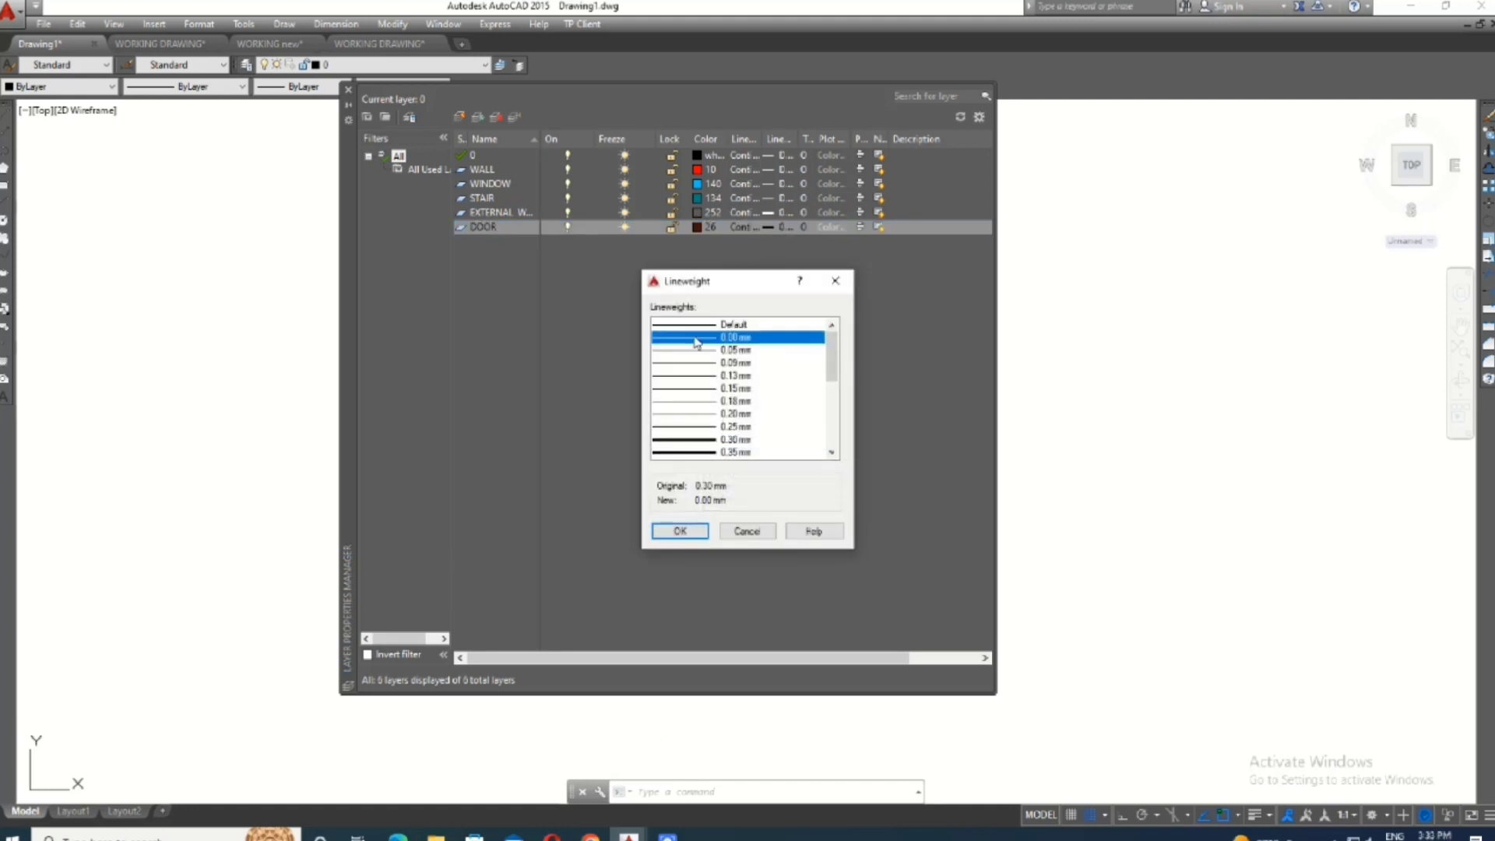
pyautogui.click(679, 535)
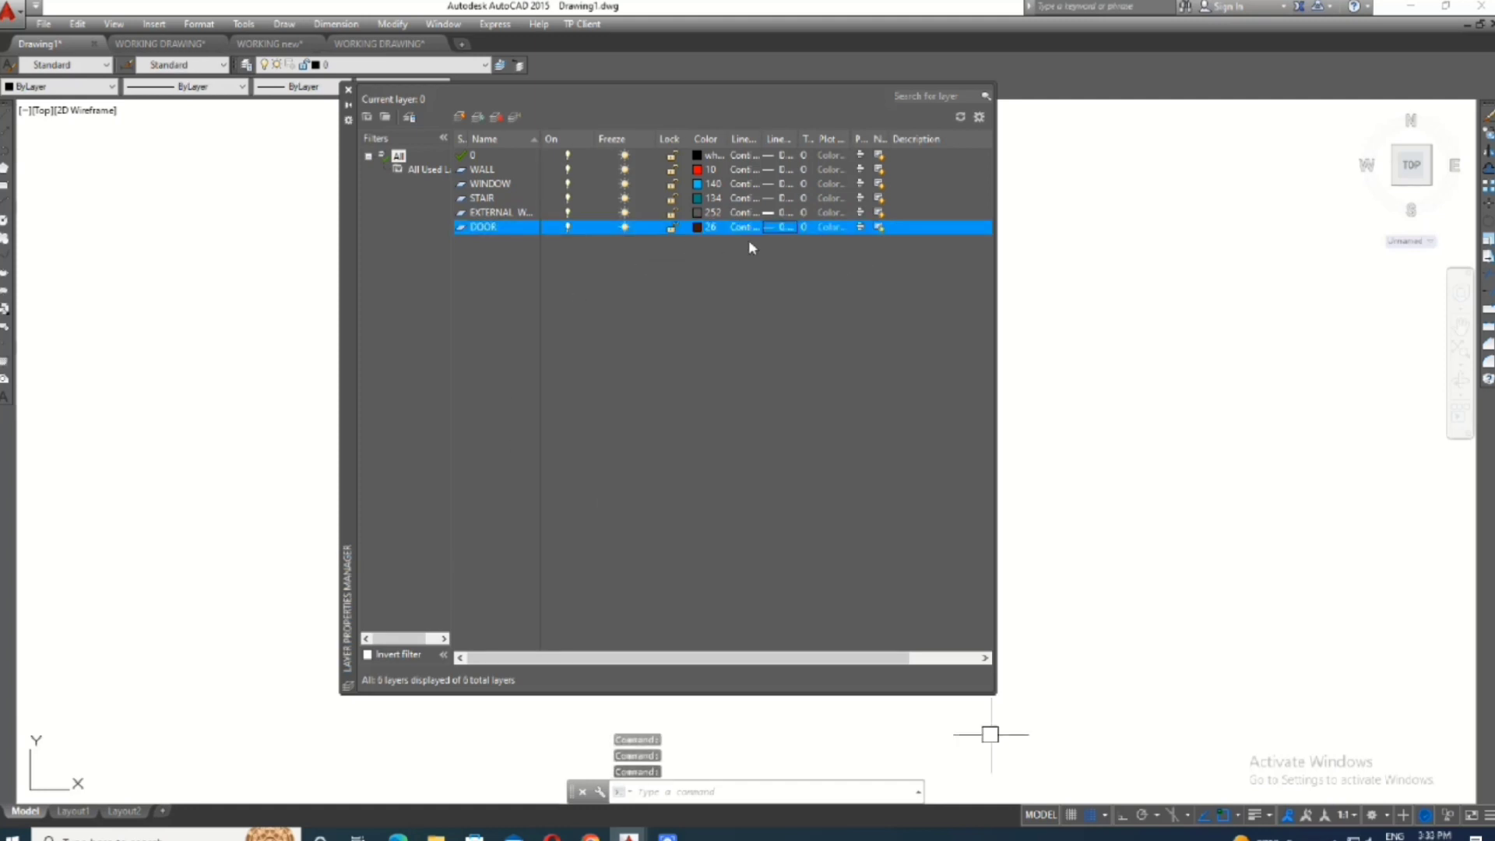
# - Create a new layer named FURNITURE and set its color to light orange, index color 21
pyautogui.click(459, 117)
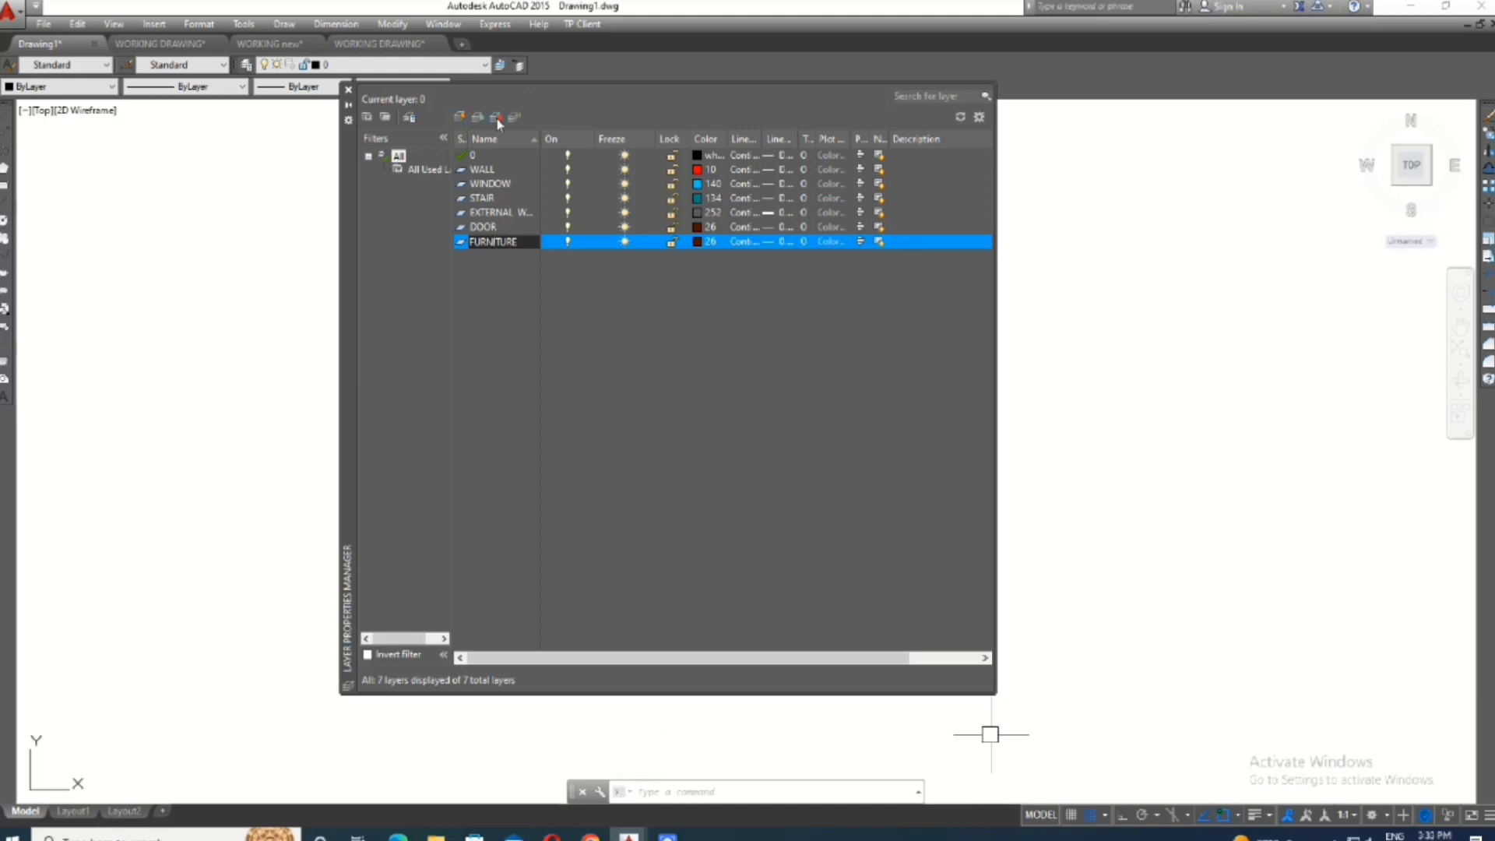
pyautogui.click(699, 241)
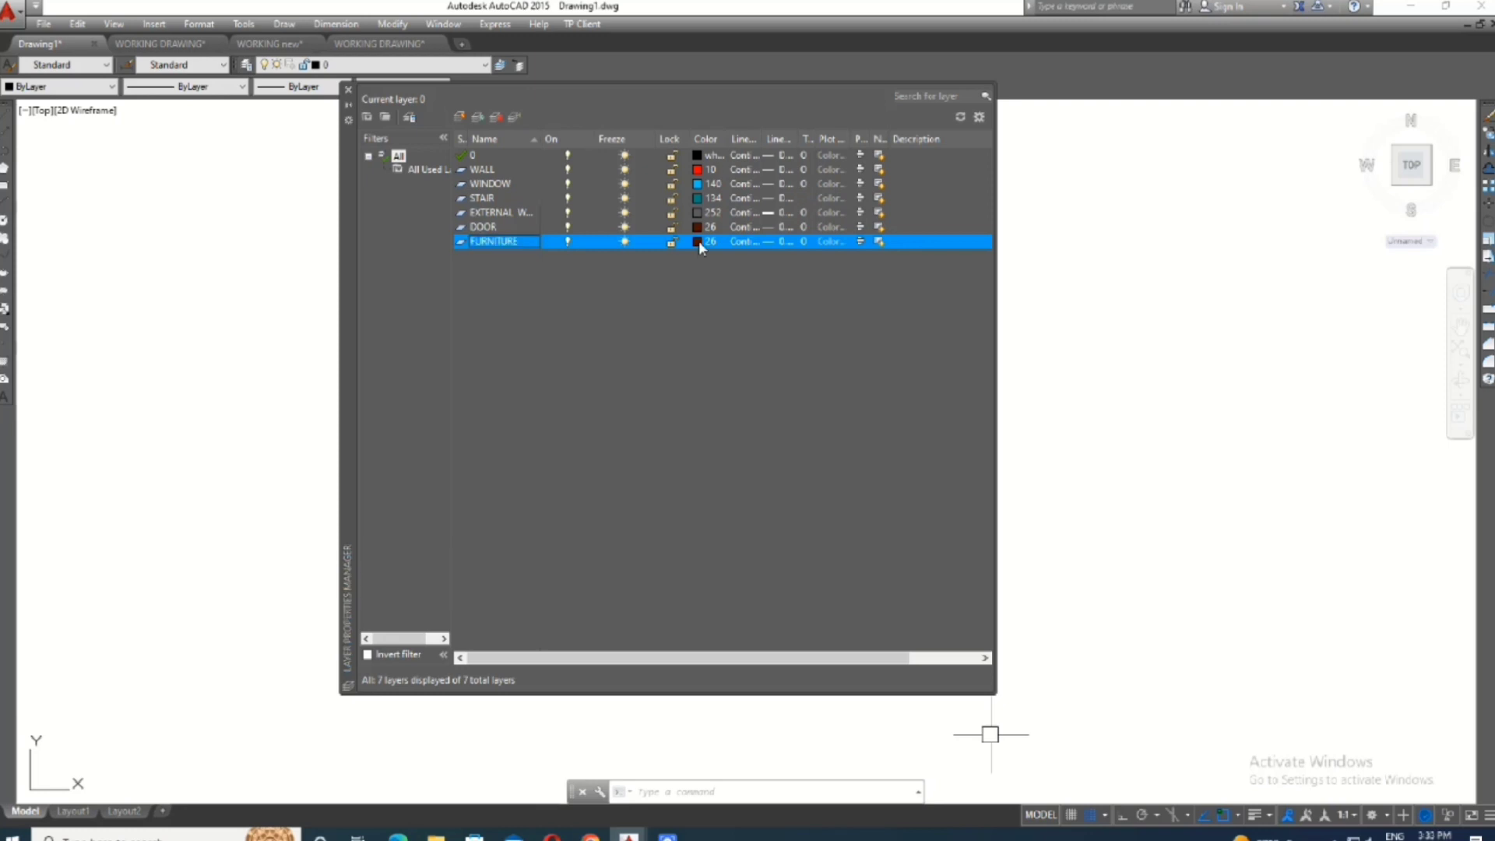
pyautogui.click(293, 418)
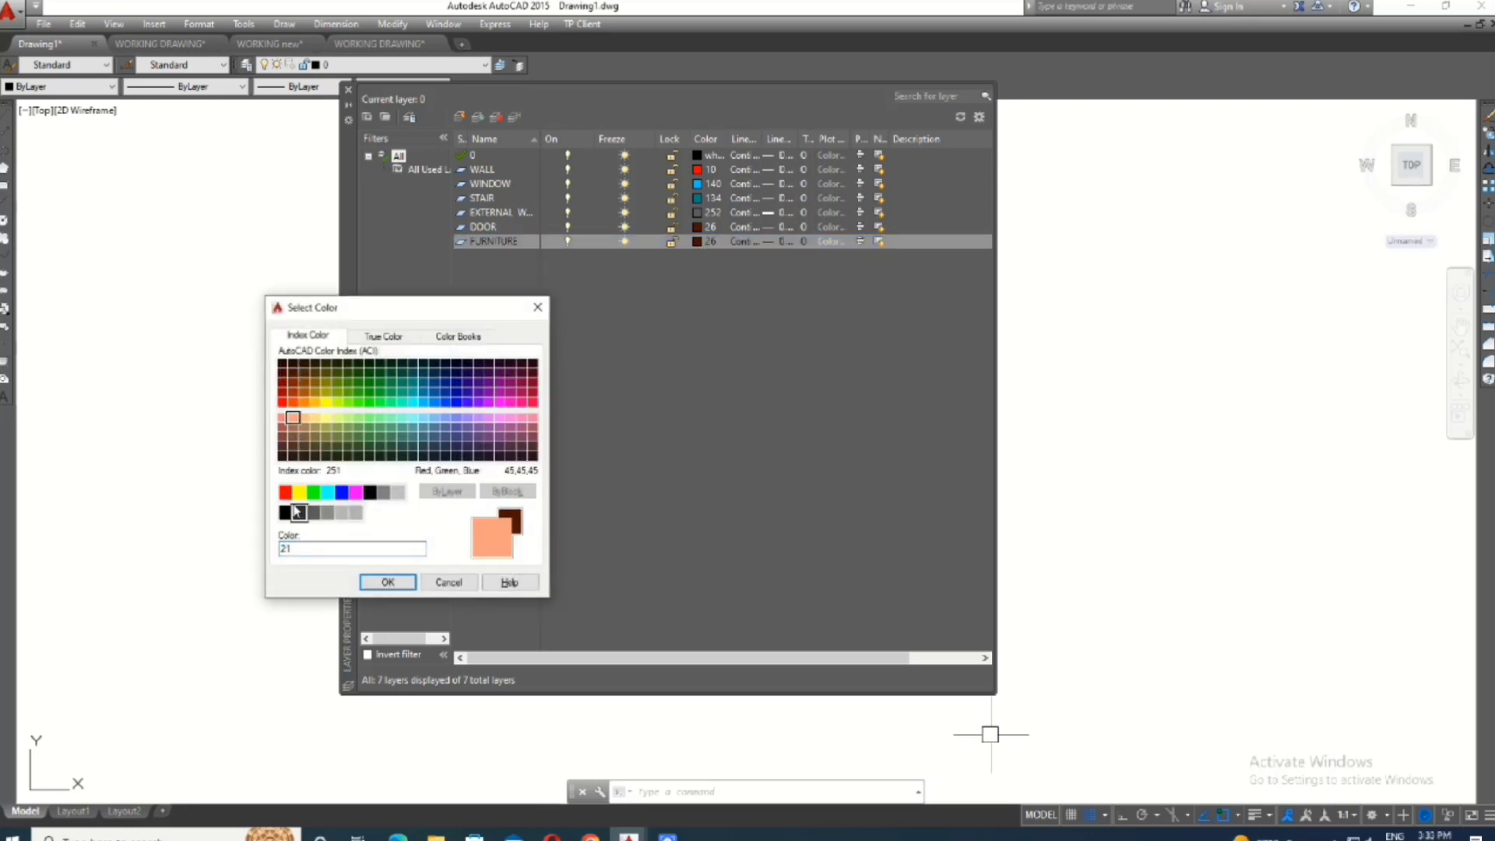
pyautogui.click(388, 583)
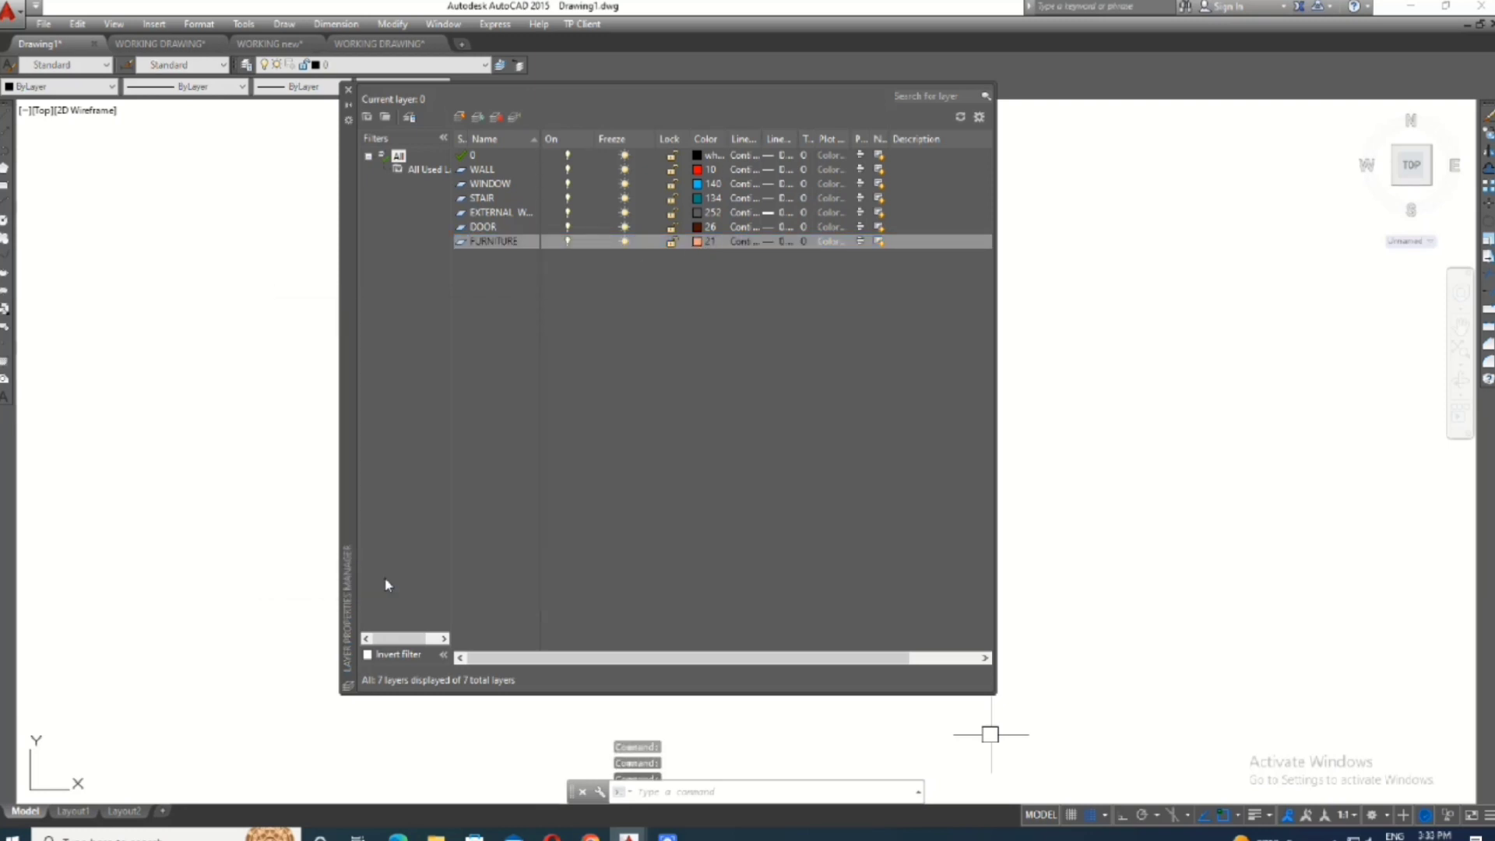
# - Assign the loaded HIDDENX2 linetype to the FURNITURE layer
pyautogui.click(747, 247)
pyautogui.click(592, 419)
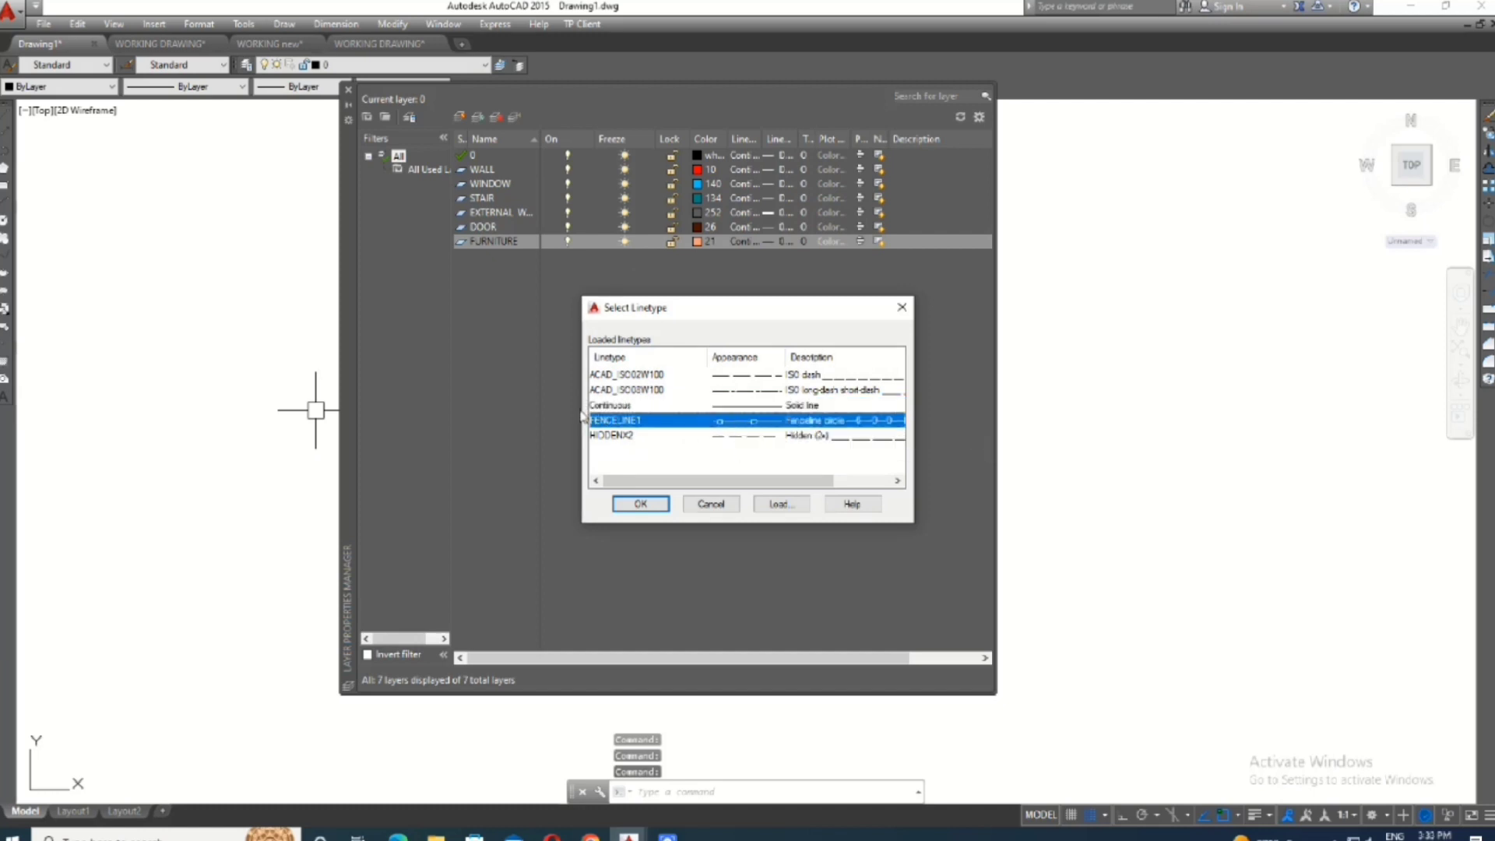
pyautogui.click(750, 436)
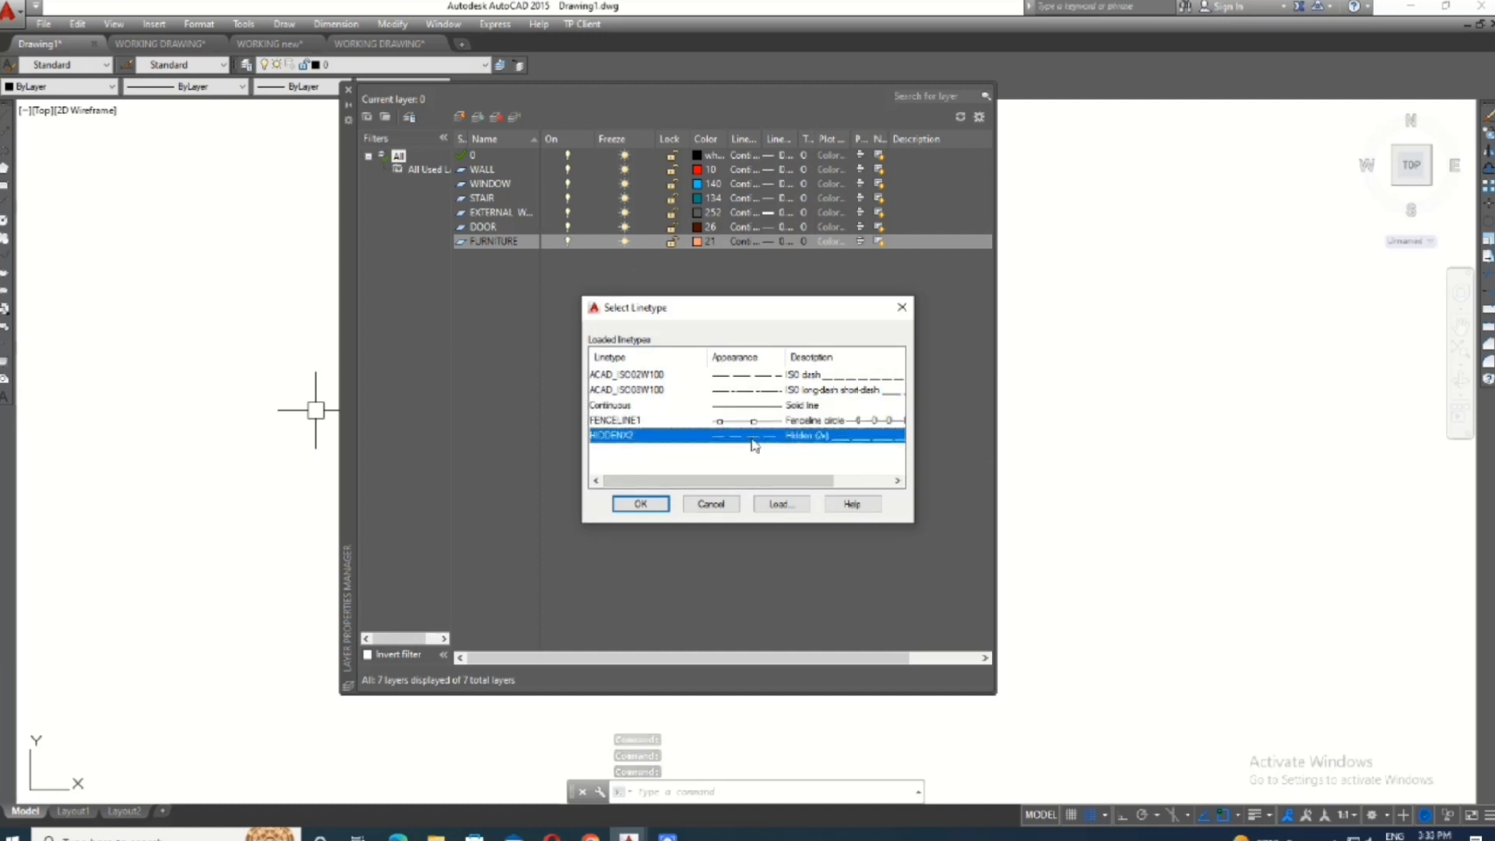
pyautogui.click(643, 506)
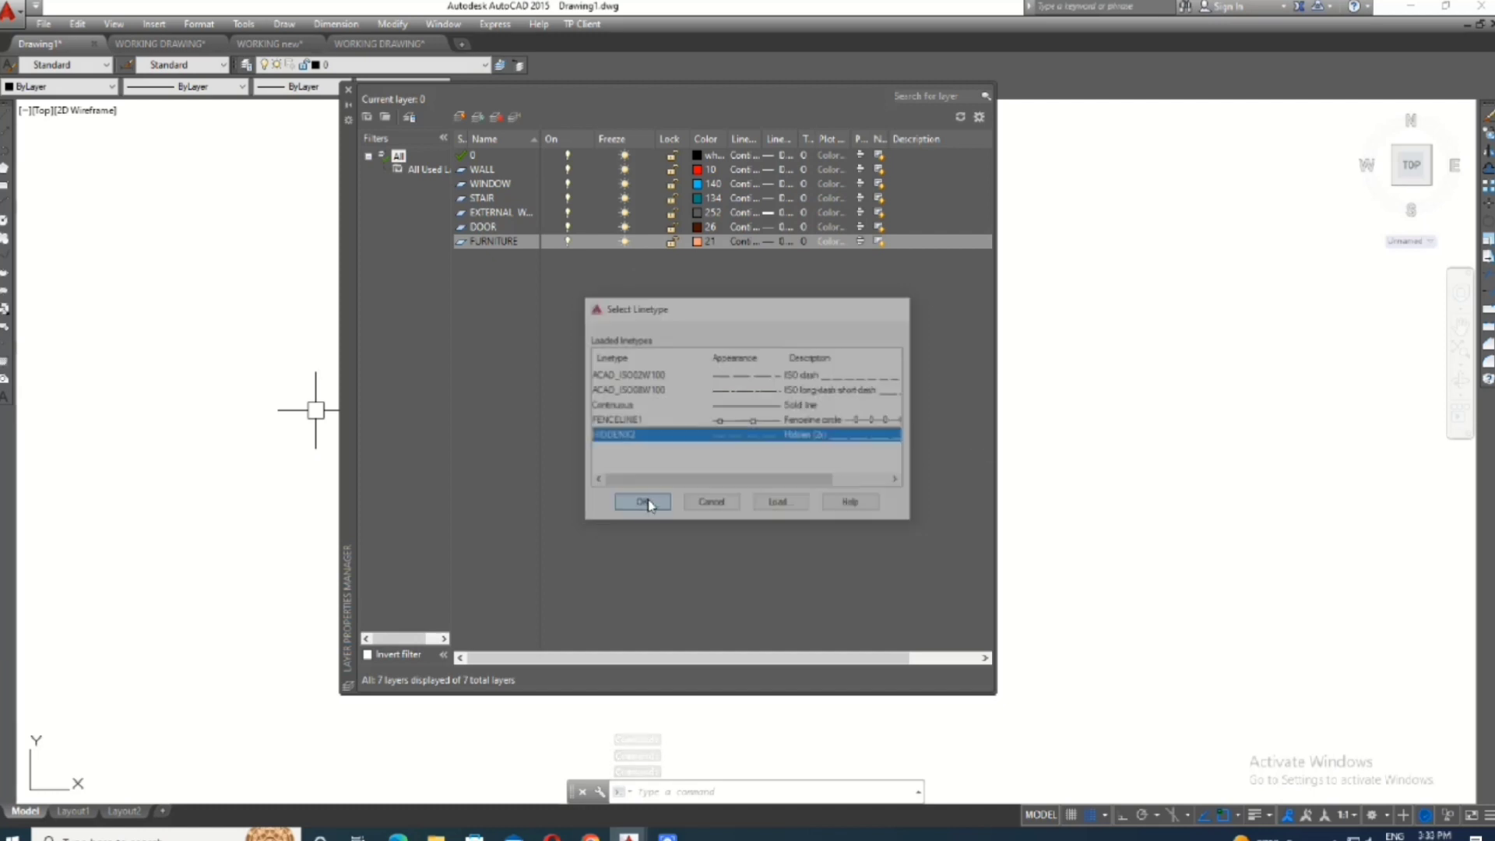
# - Set the FURNITURE layer's lineweight to 0.30 mm and widen the Linetype and Lineweight columns of the layer list
pyautogui.rightClick(767, 249)
pyautogui.click(763, 266)
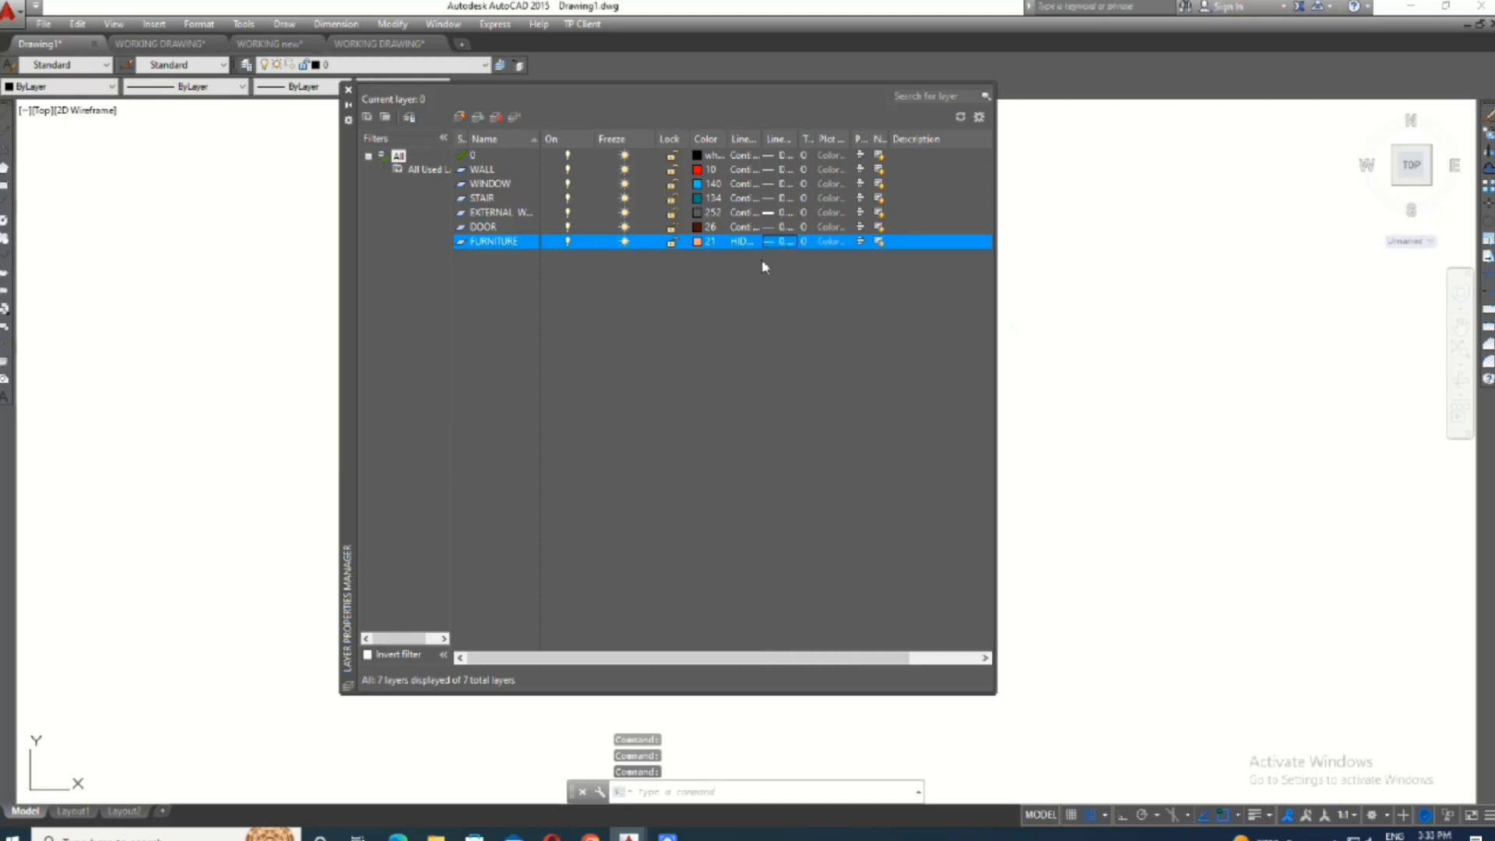
pyautogui.click(763, 242)
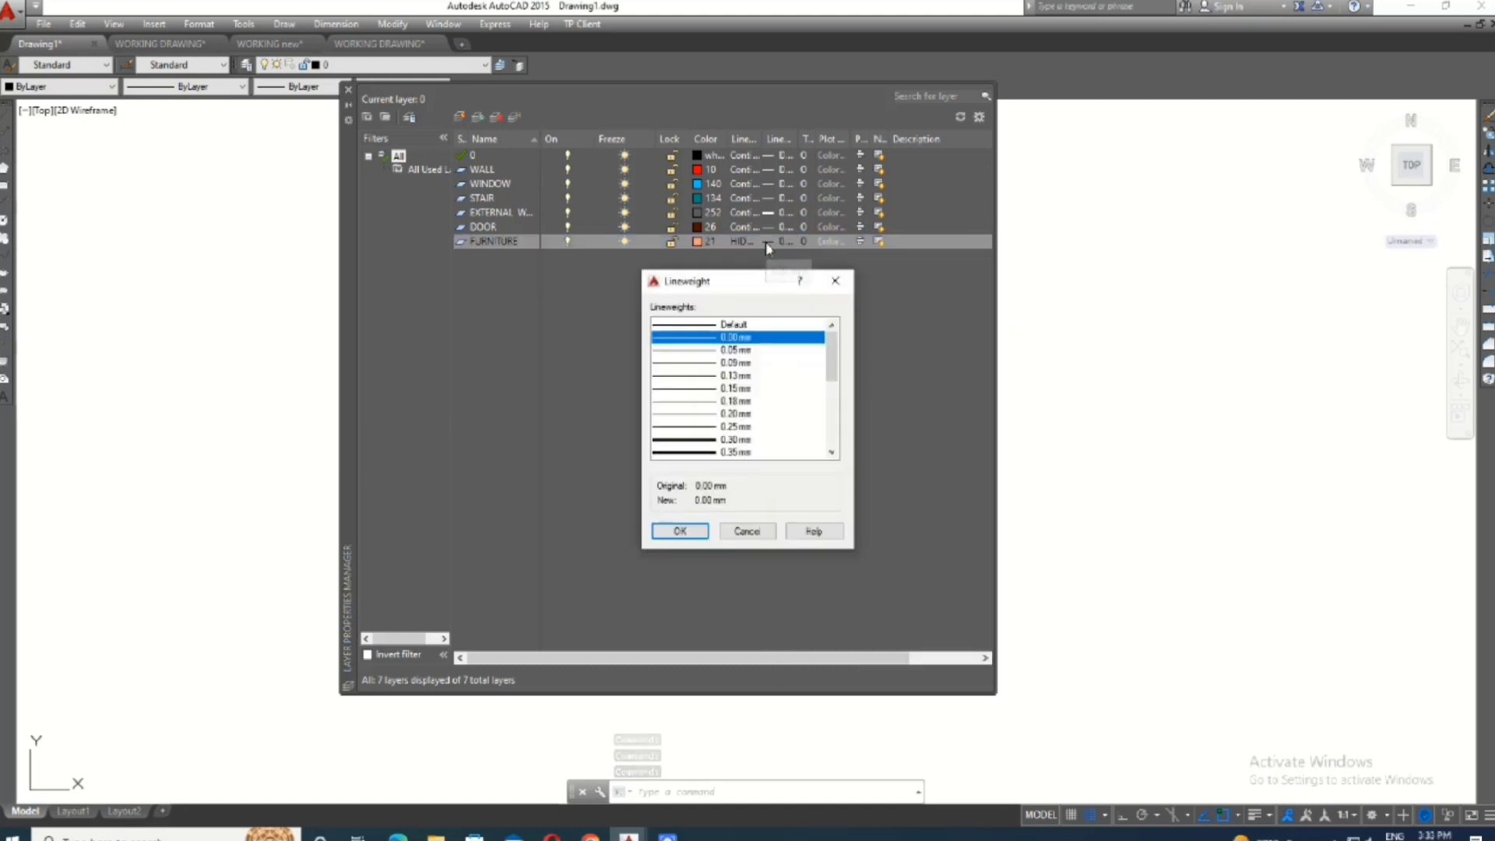
pyautogui.click(715, 441)
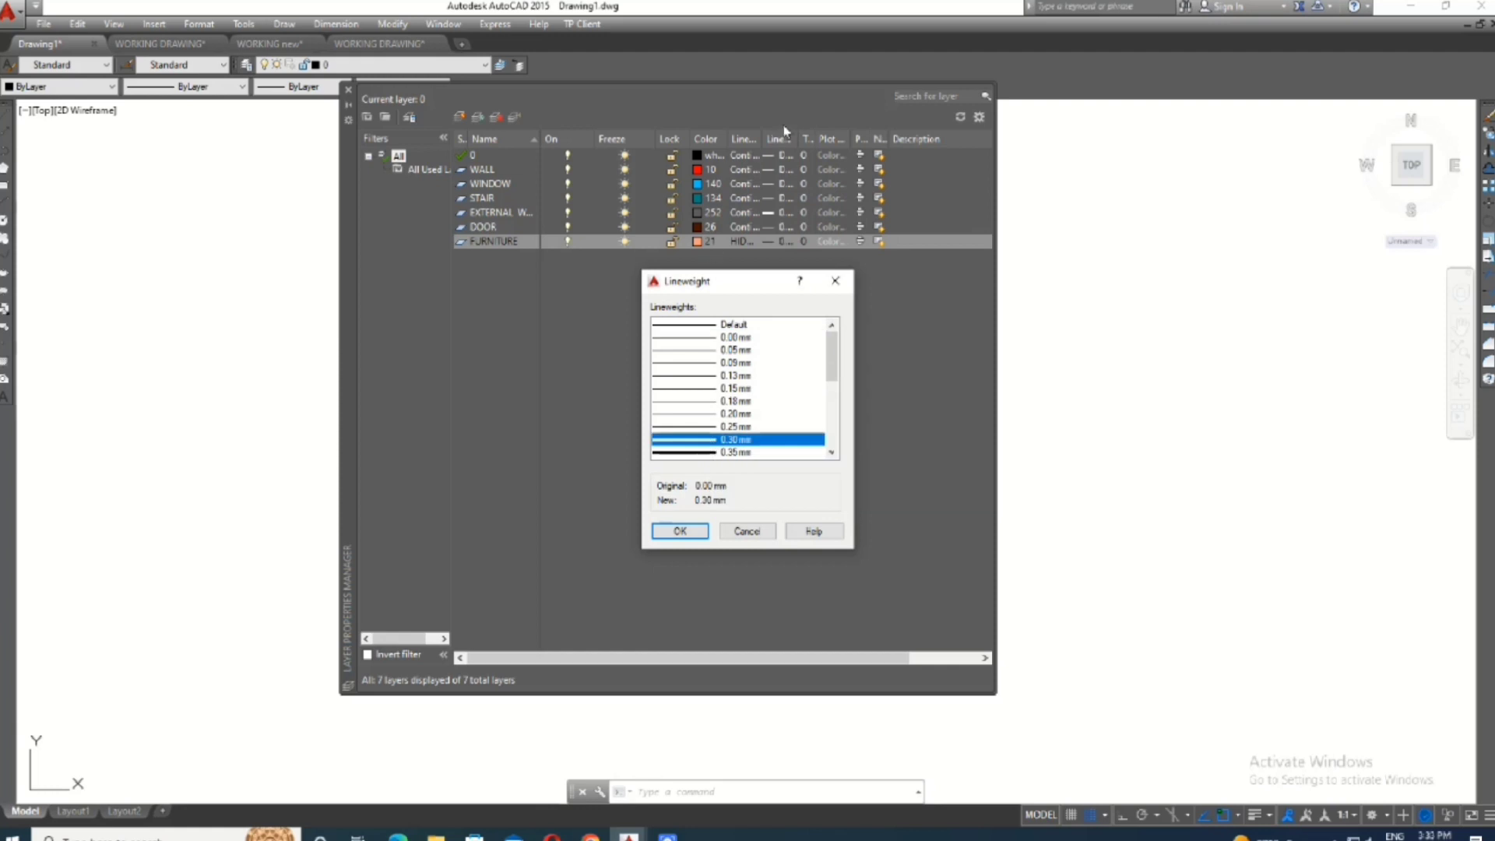
pyautogui.click(678, 531)
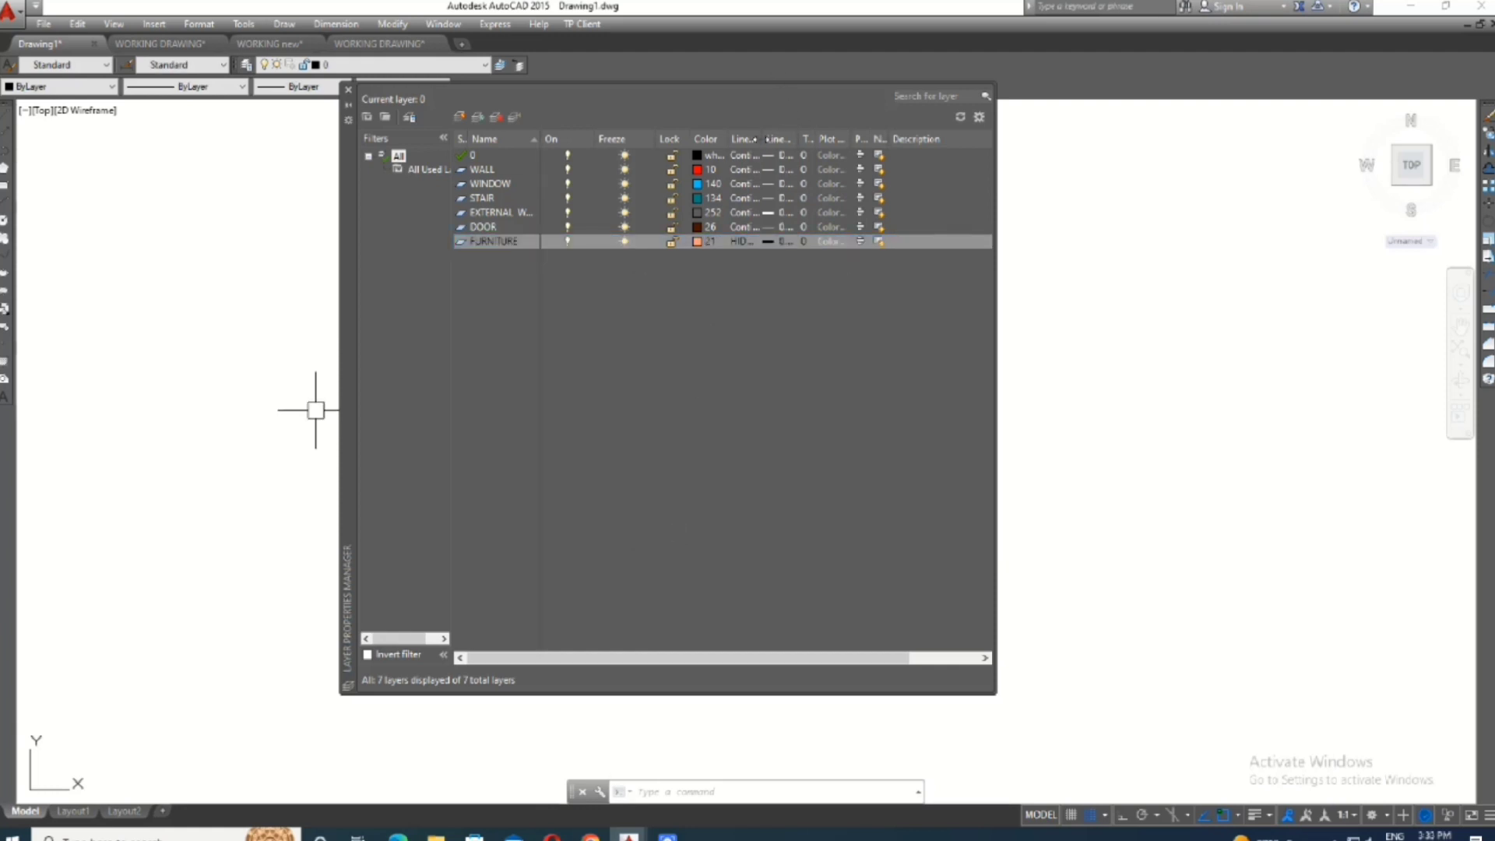
pyautogui.moveTo(767, 139); pyautogui.dragTo(855, 138)
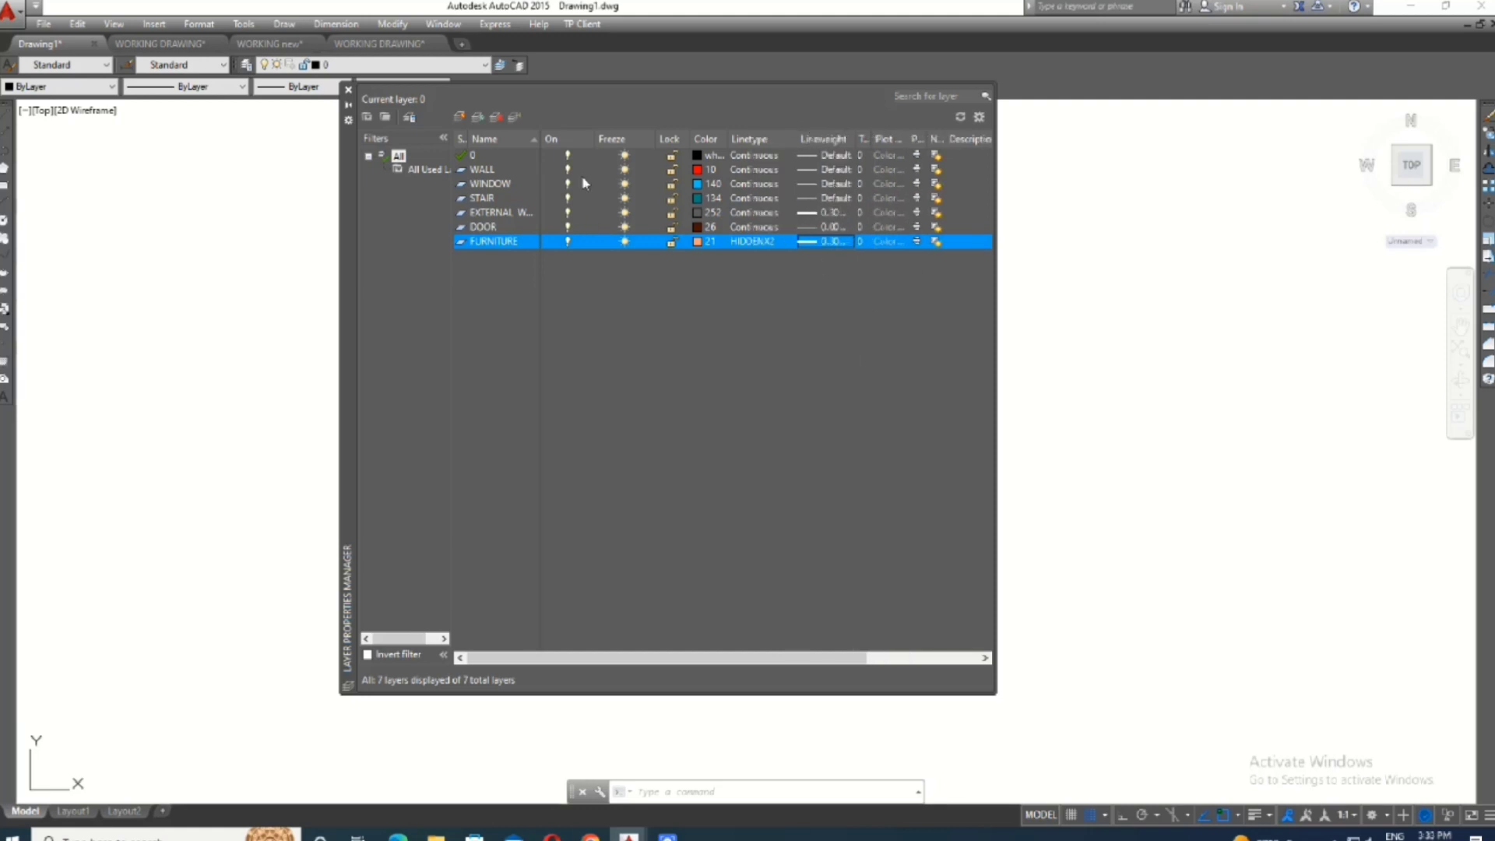
# - Create a new layer named RAILING and set its color to magenta
pyautogui.click(469, 120)
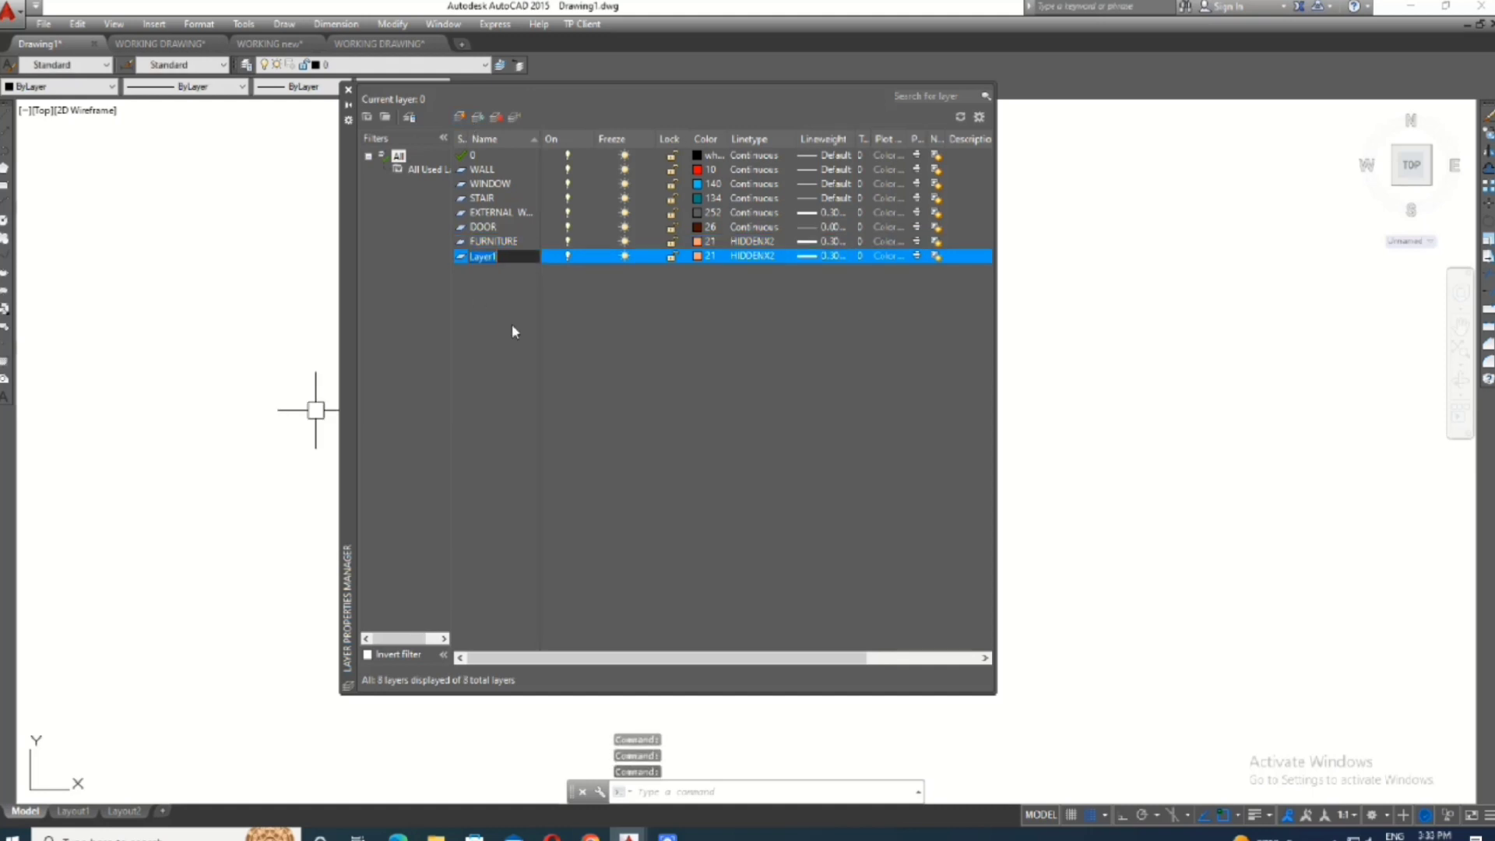
pyautogui.press('BackSpace')
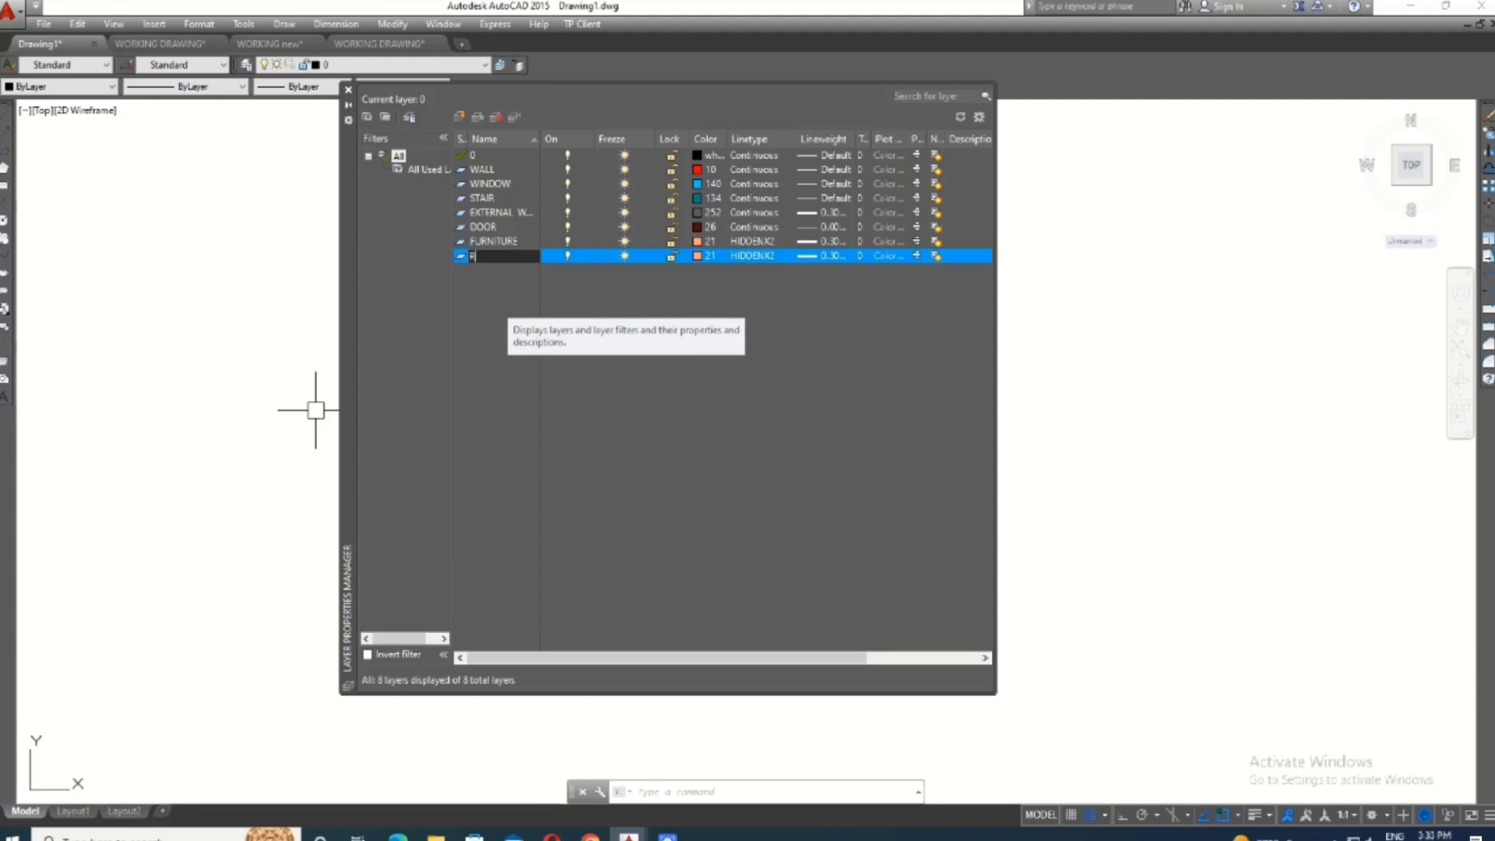
pyautogui.write('RAILING')
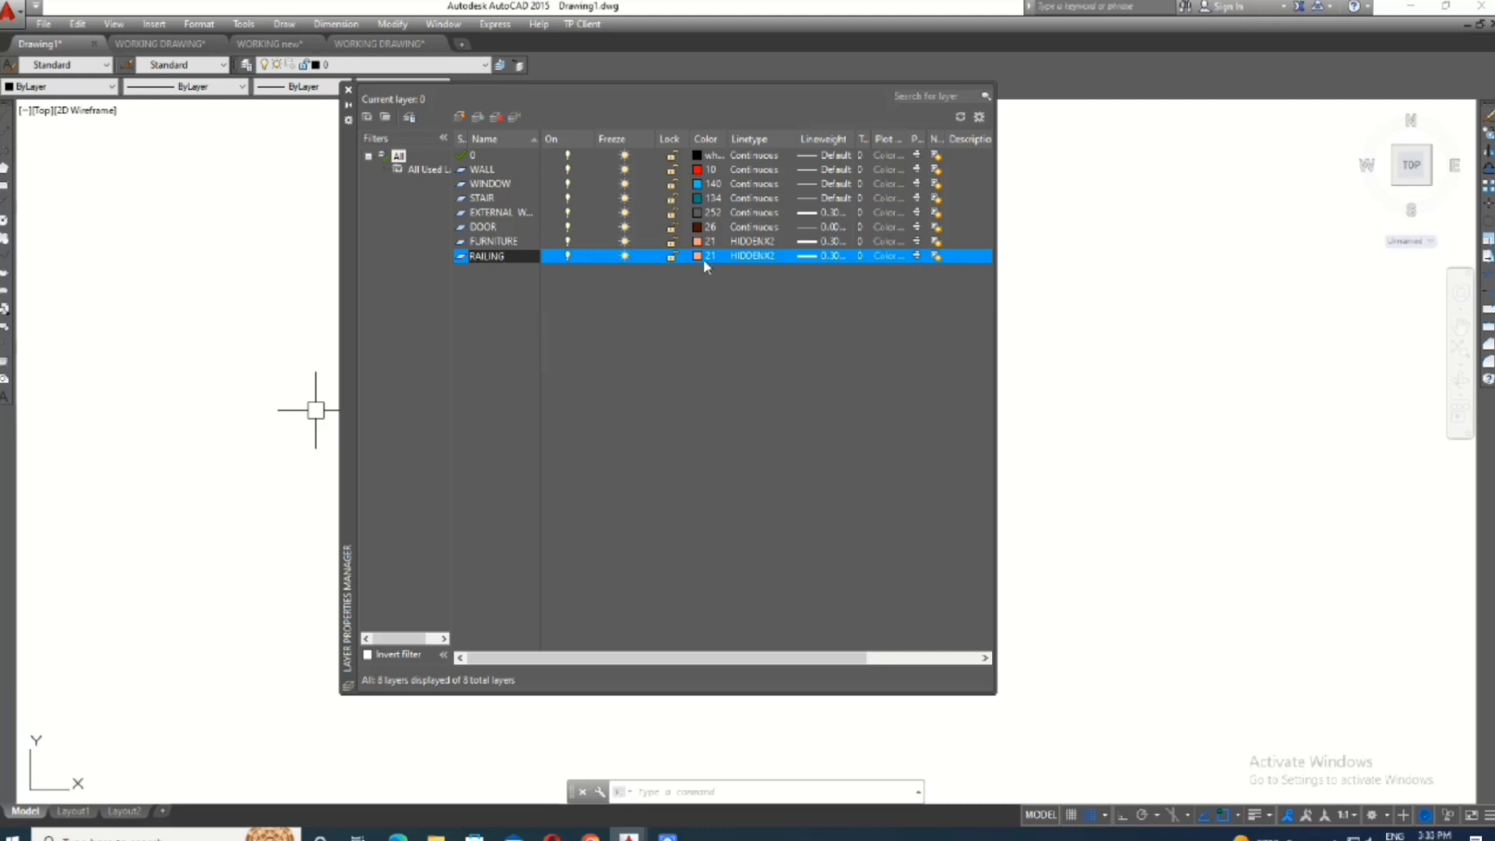
pyautogui.click(699, 256)
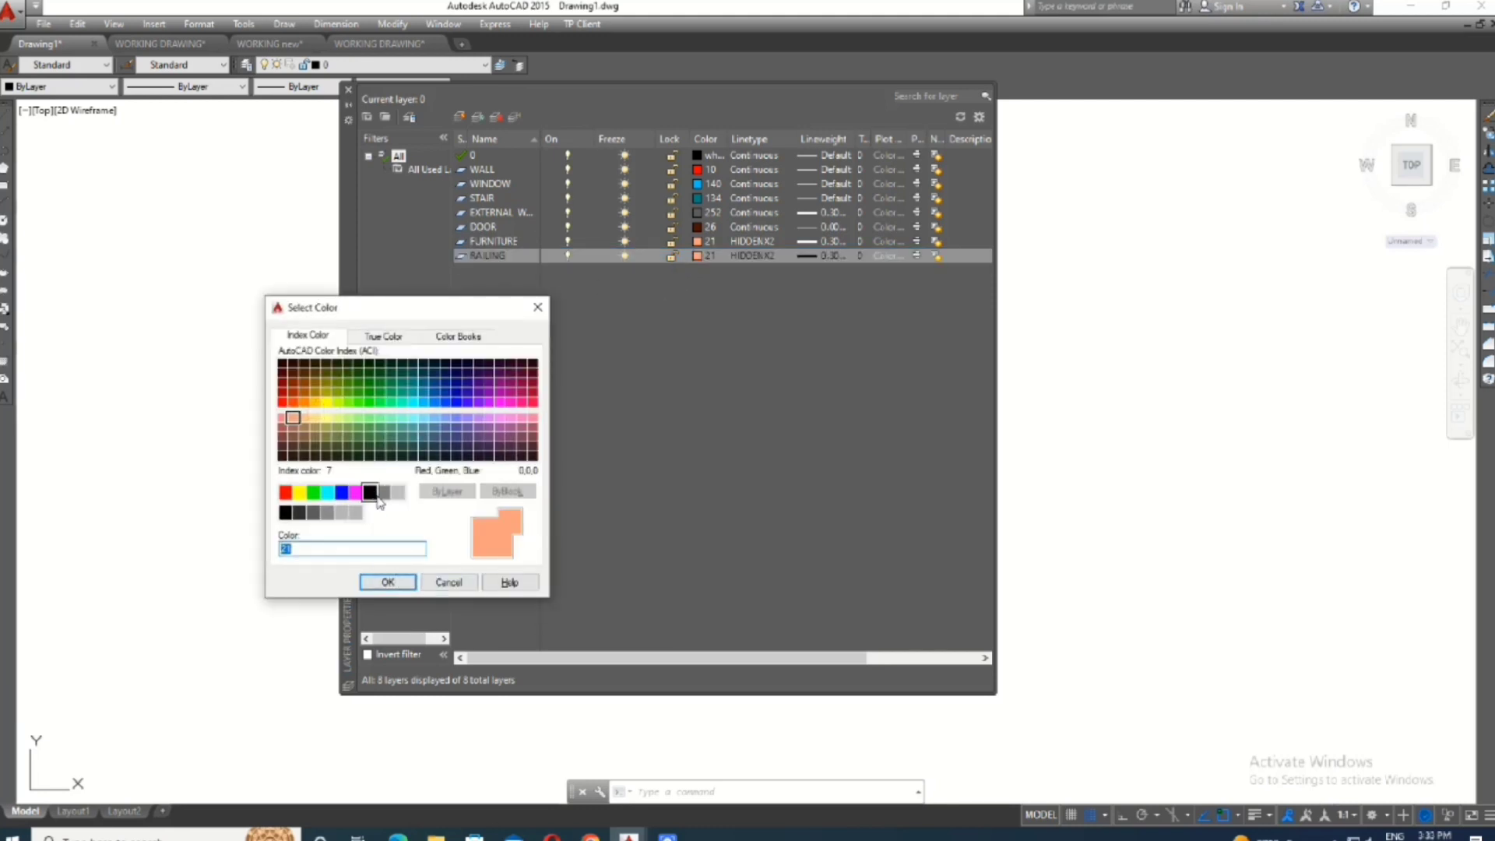
pyautogui.click(356, 492)
pyautogui.click(388, 582)
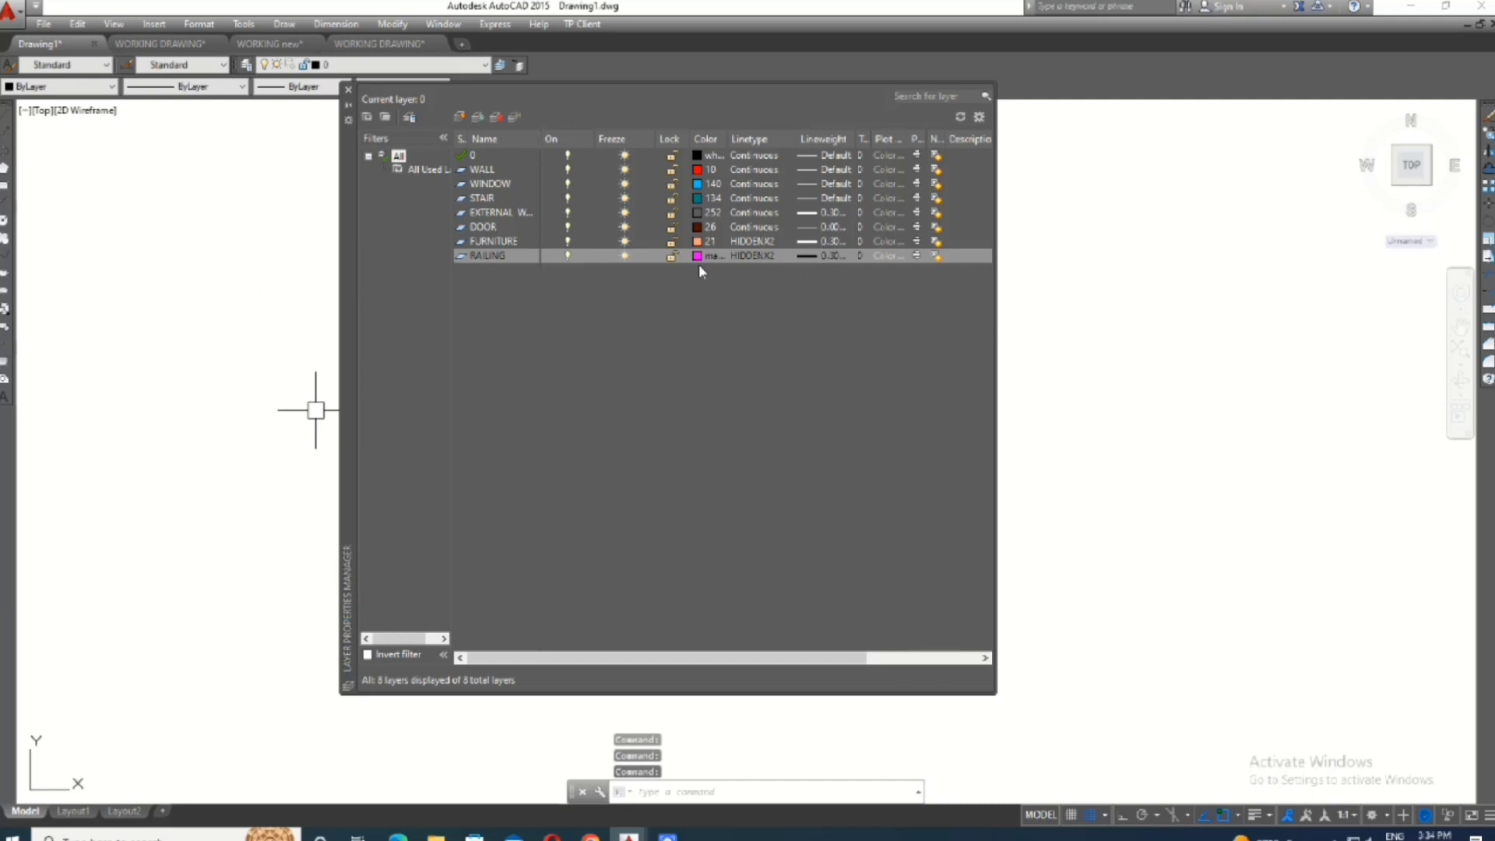
# - Set the RAILING layer's linetype to Continuous and its lineweight to Default
pyautogui.click(751, 256)
pyautogui.click(749, 405)
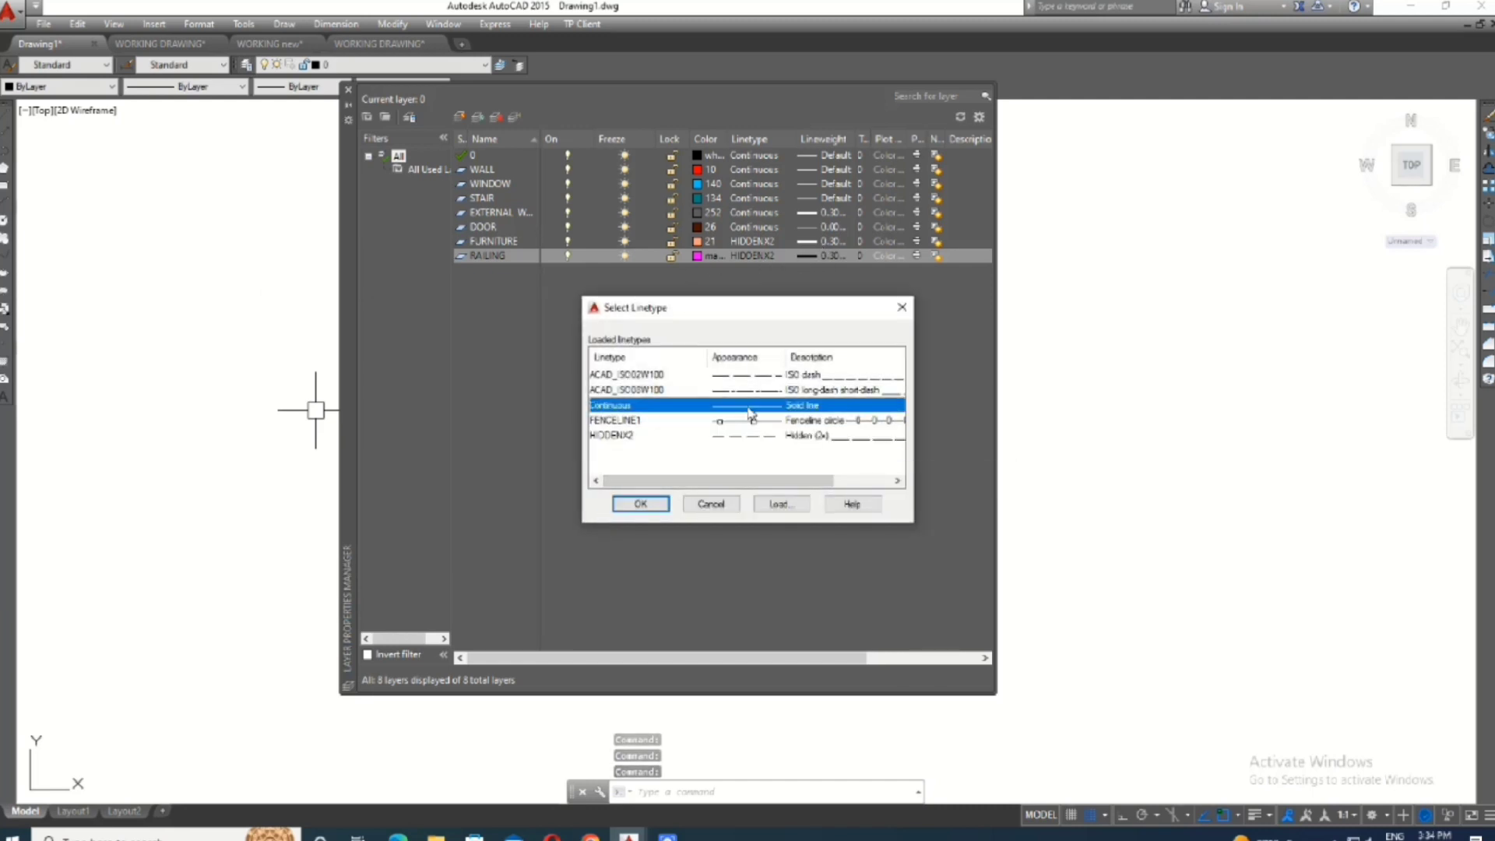
pyautogui.click(640, 504)
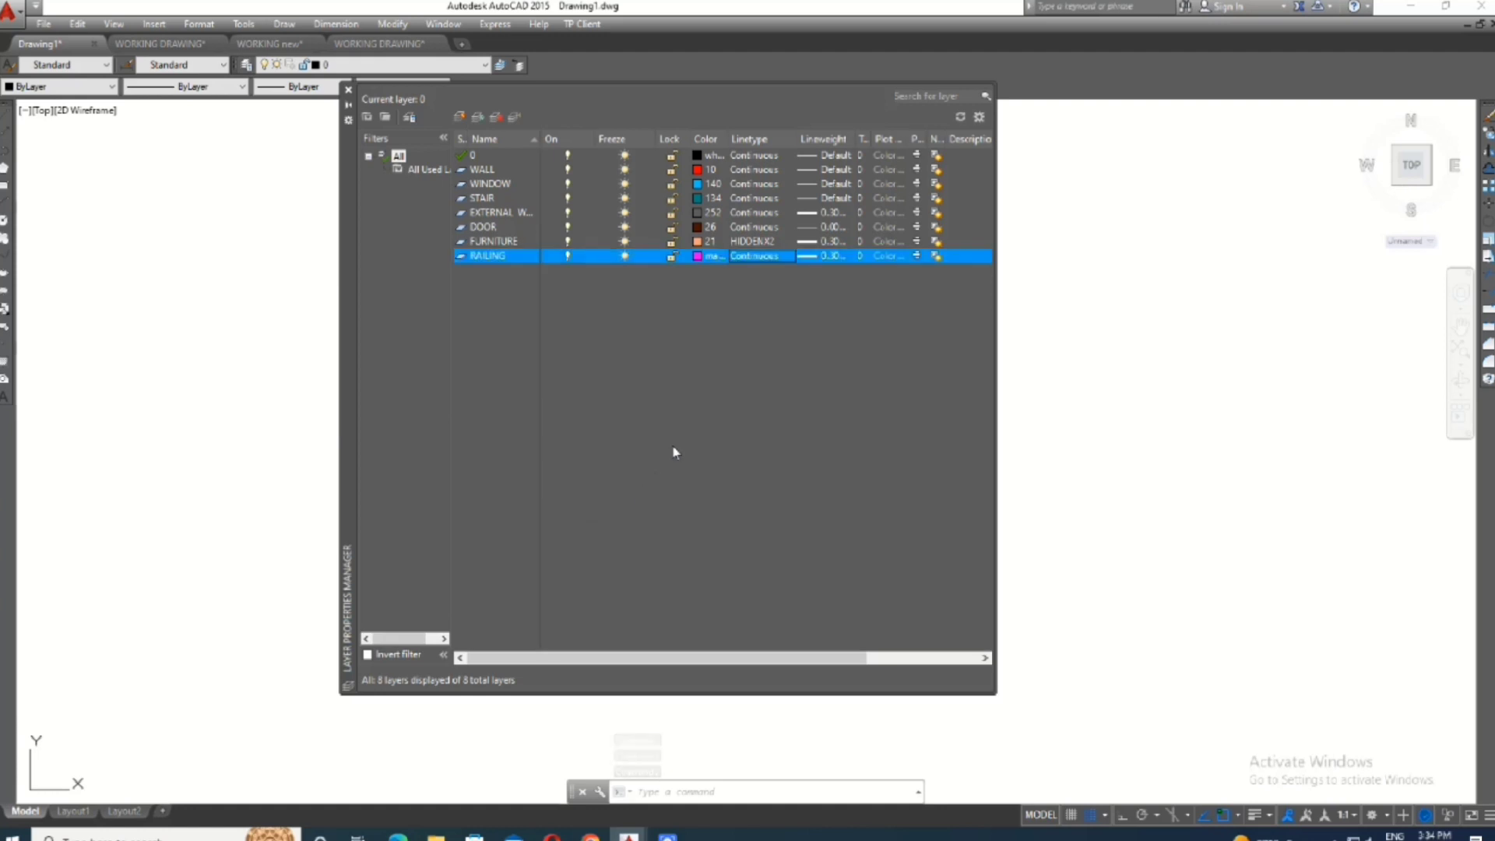
pyautogui.click(811, 256)
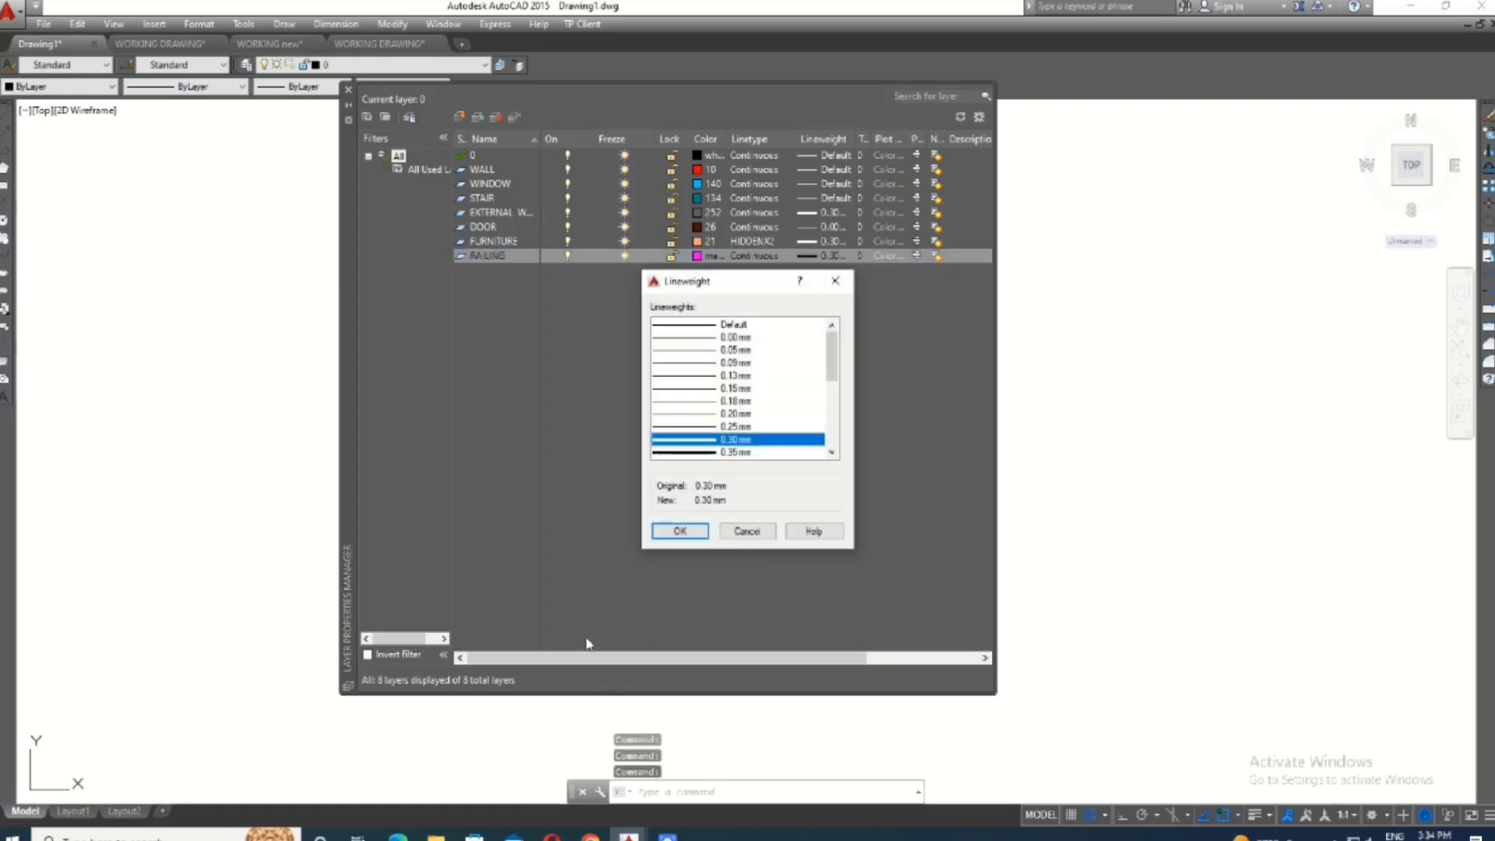
pyautogui.click(716, 327)
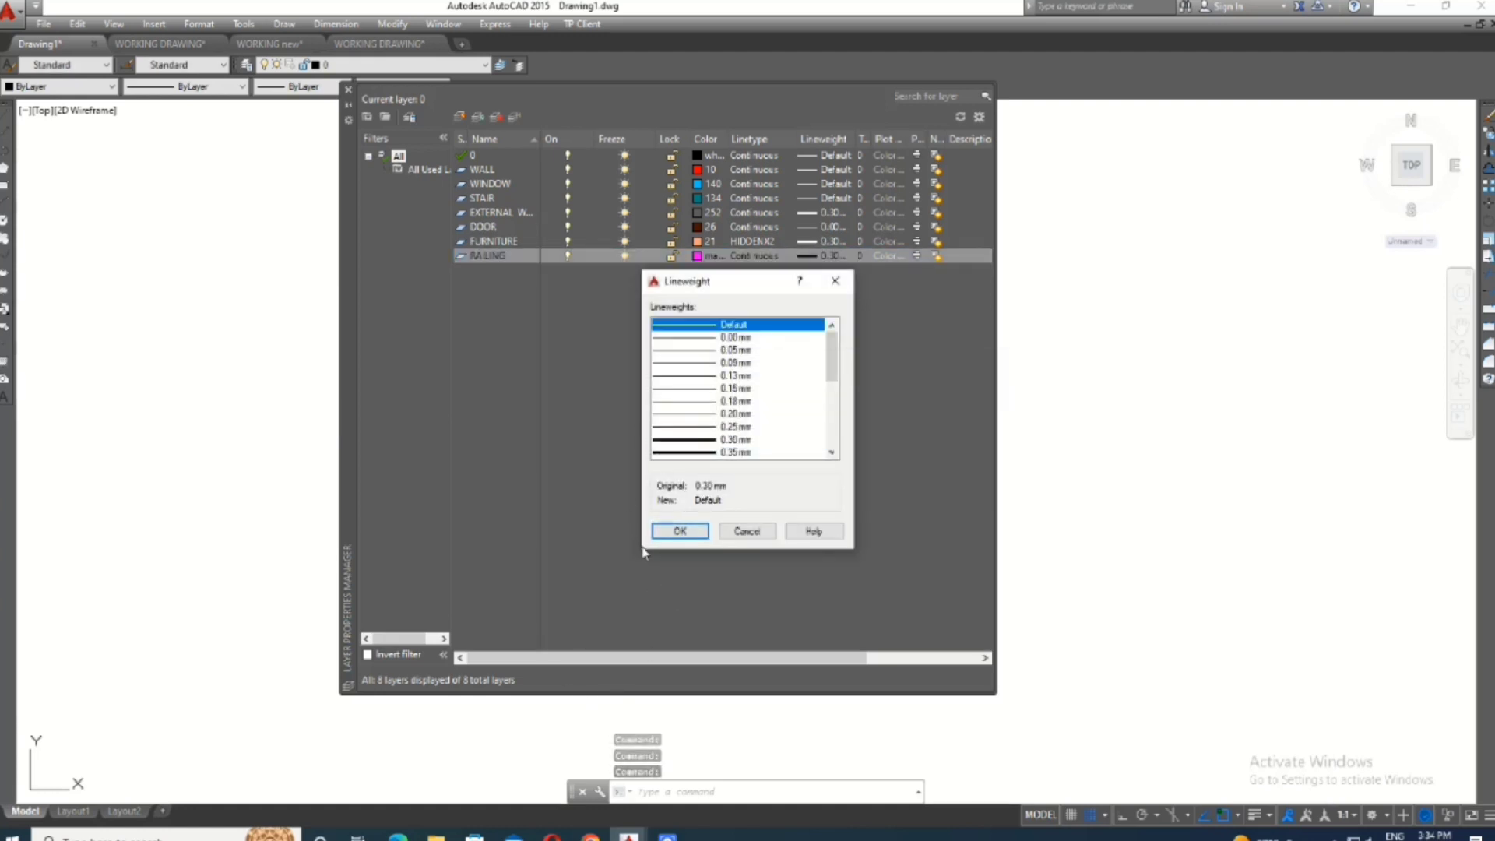
pyautogui.click(680, 532)
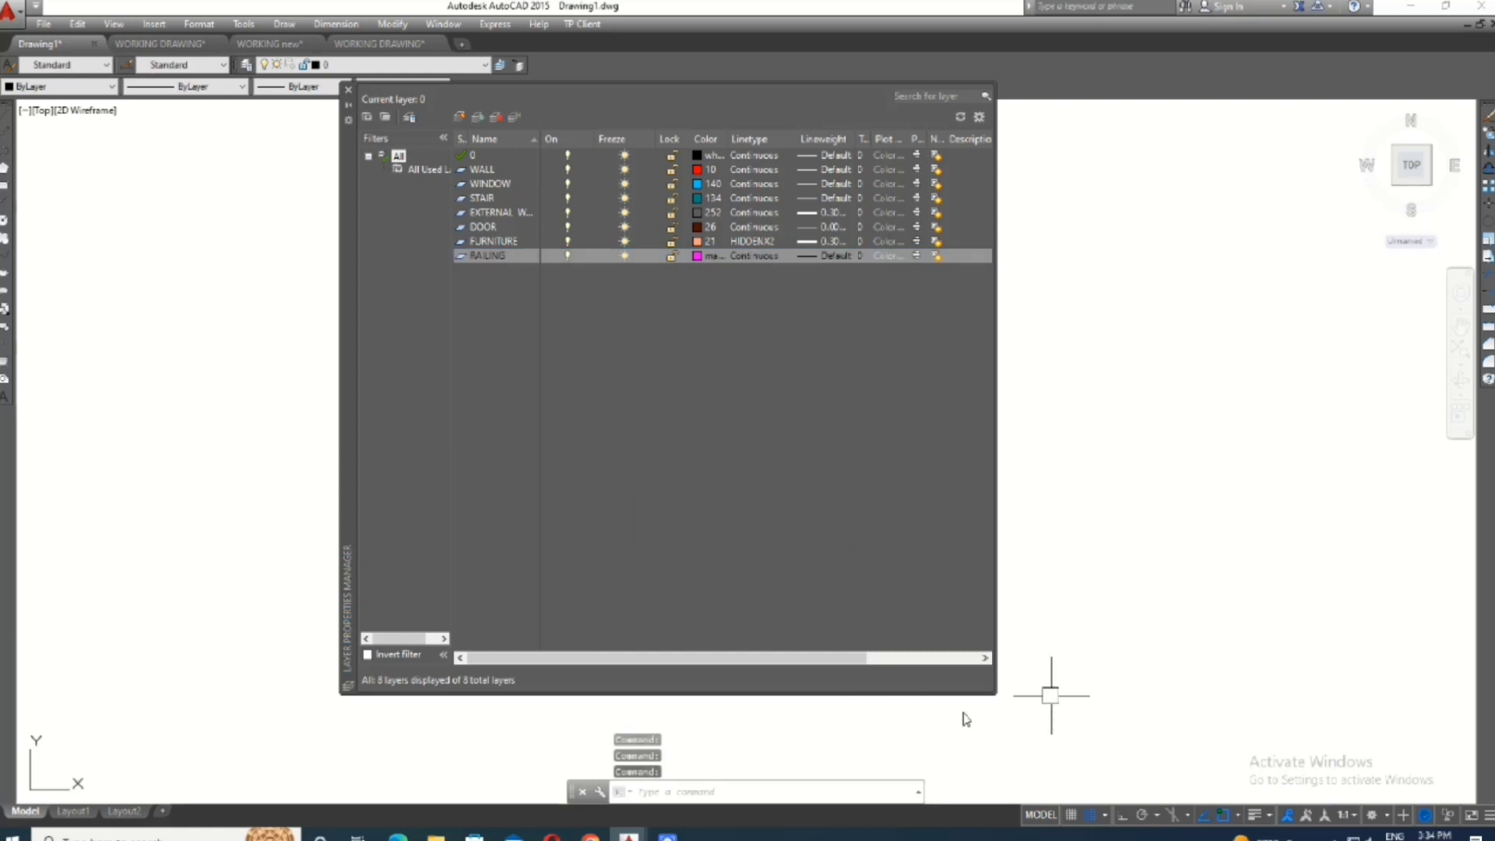
# - Create a new layer named PLINTH BEAM and set its color to blue
pyautogui.click(462, 119)
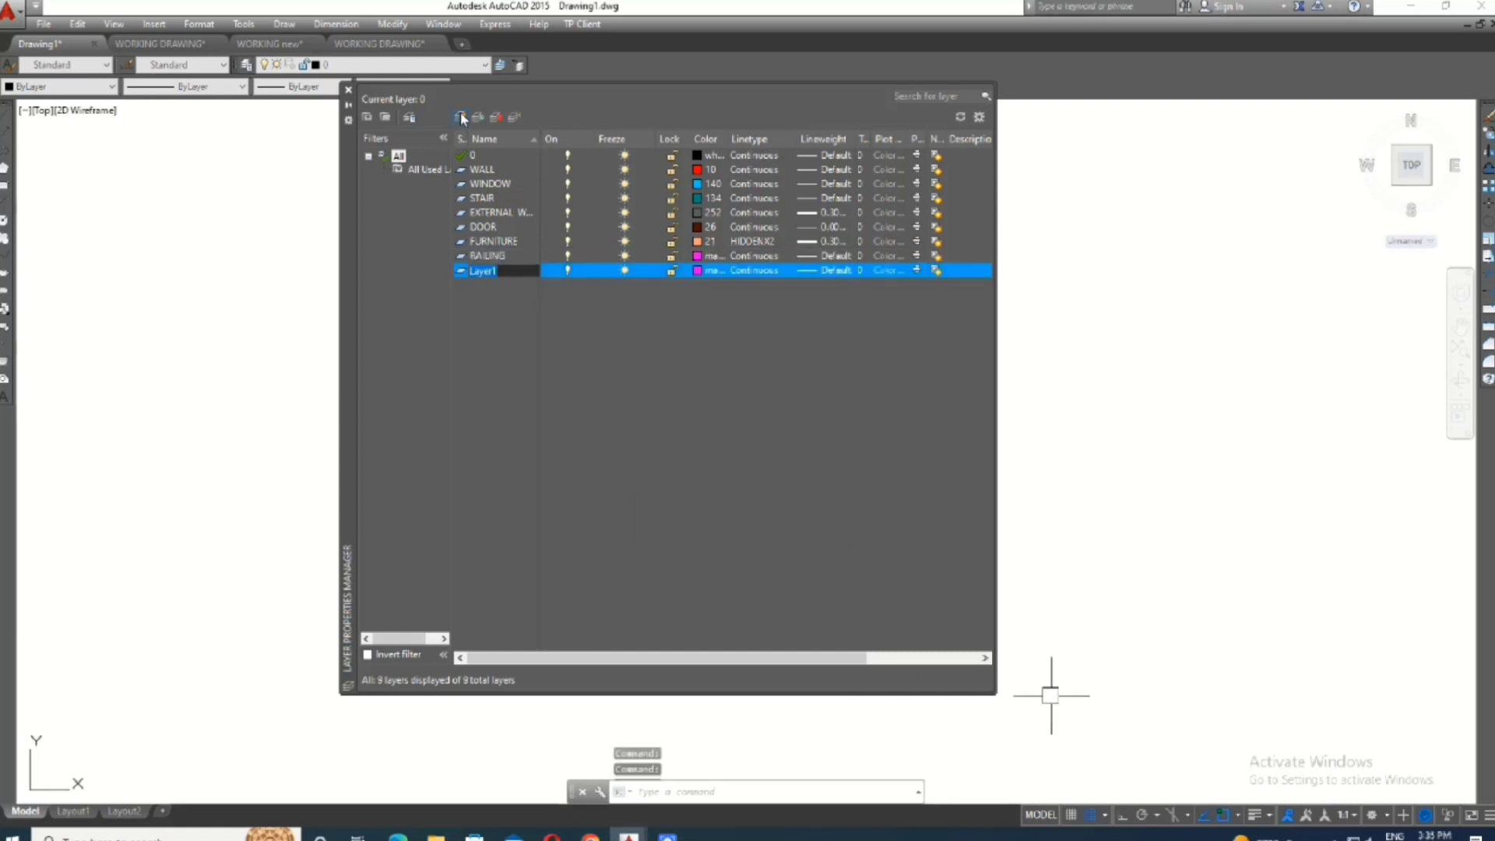
pyautogui.press('BackSpace')
pyautogui.write('P')
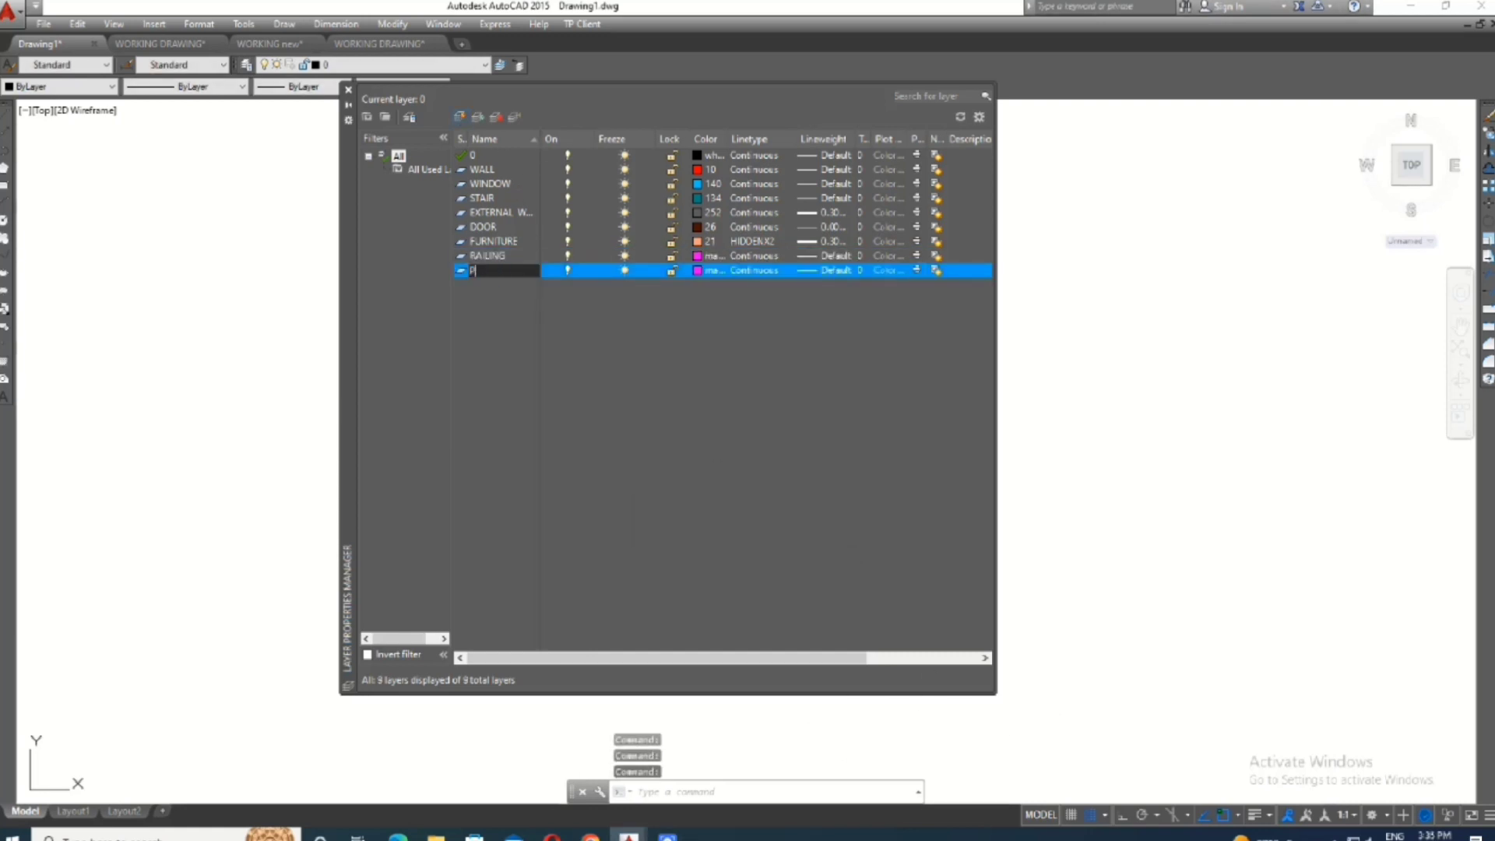
pyautogui.write('LINTH BEAM')
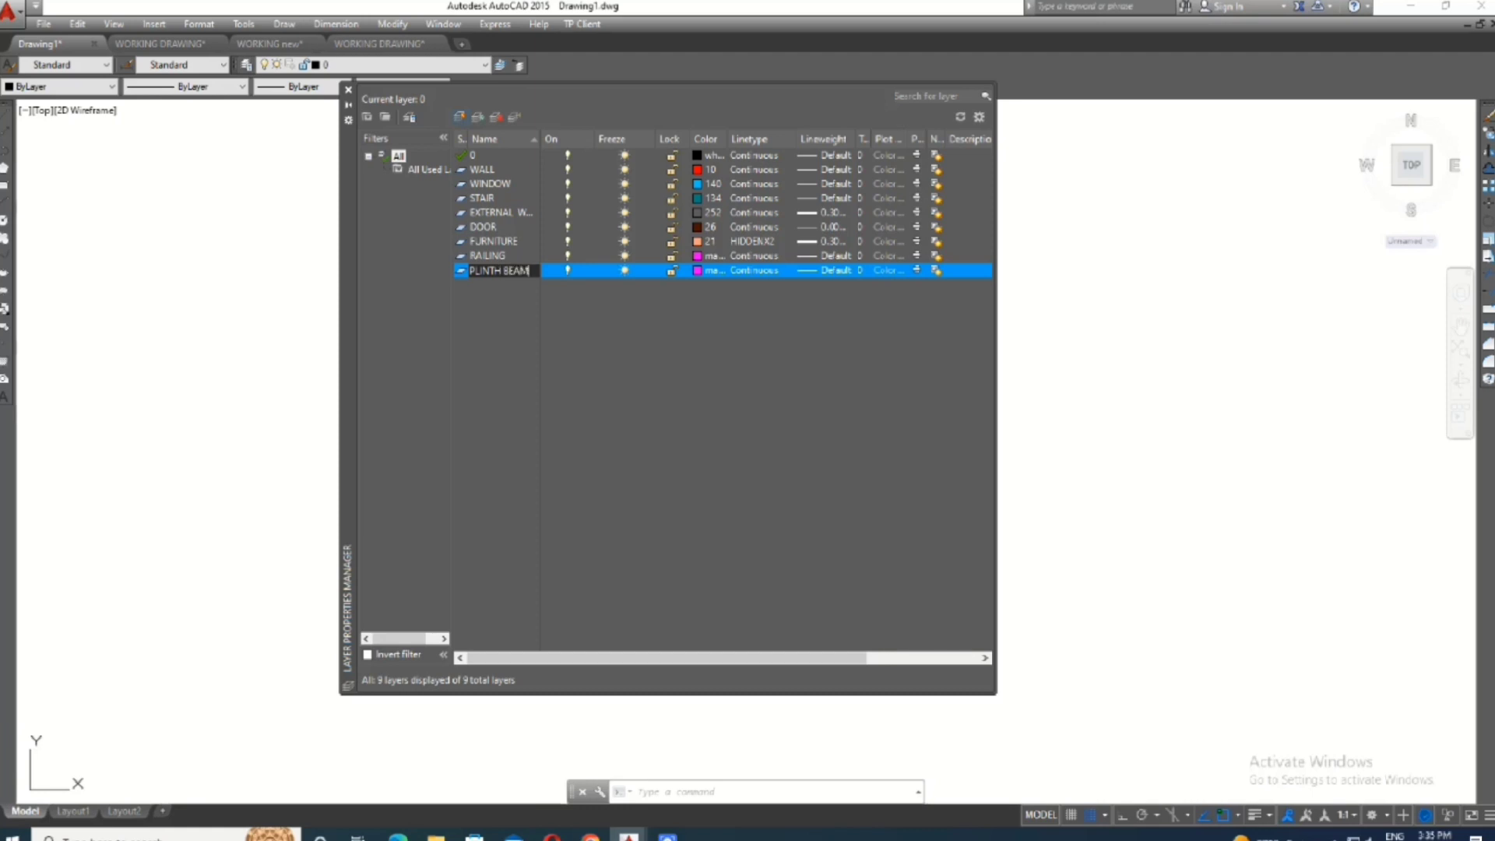
pyautogui.click(698, 271)
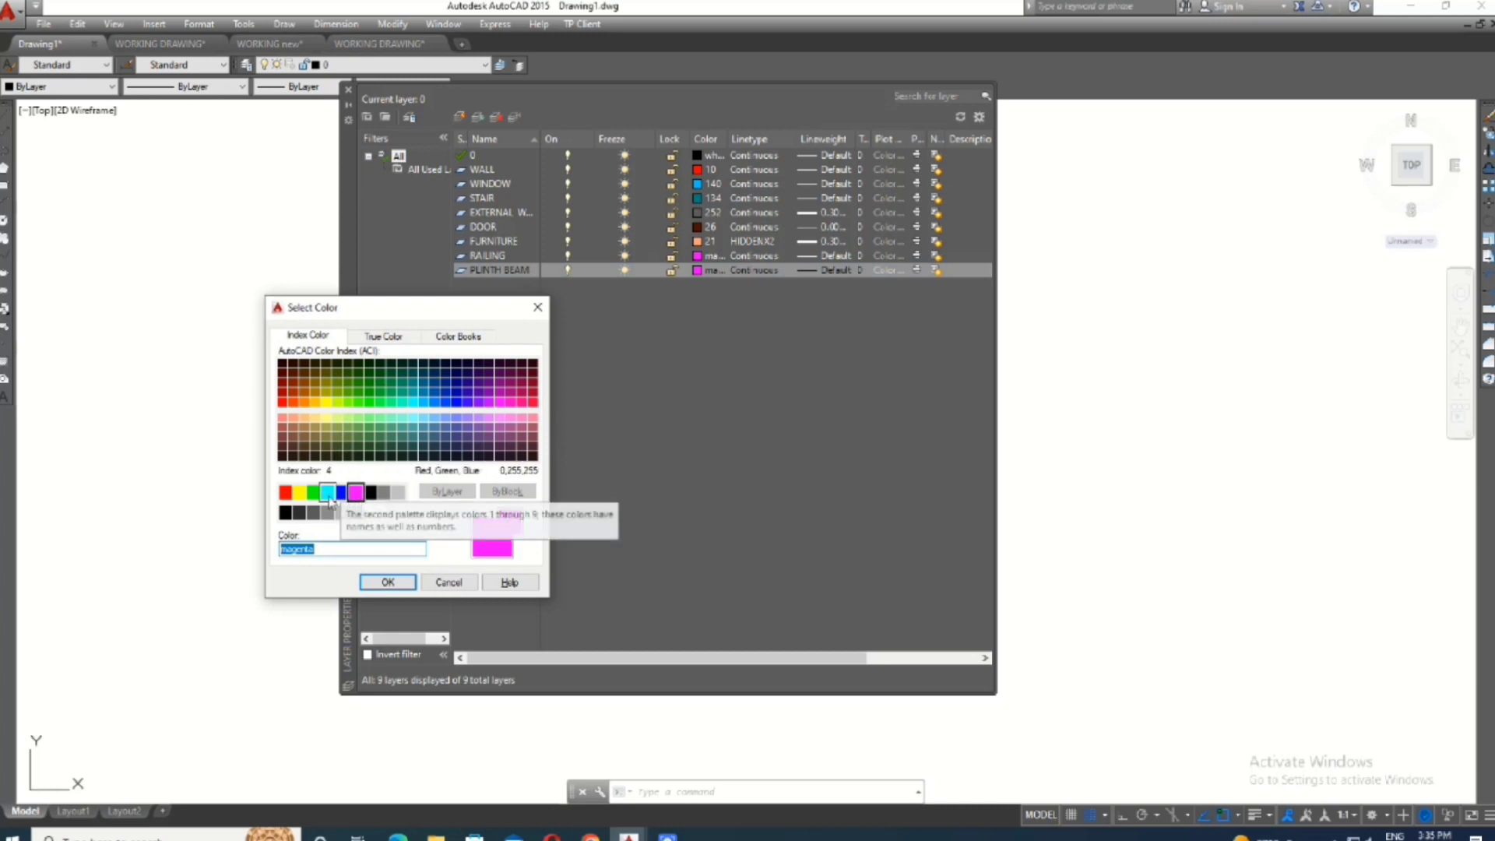
pyautogui.click(342, 492)
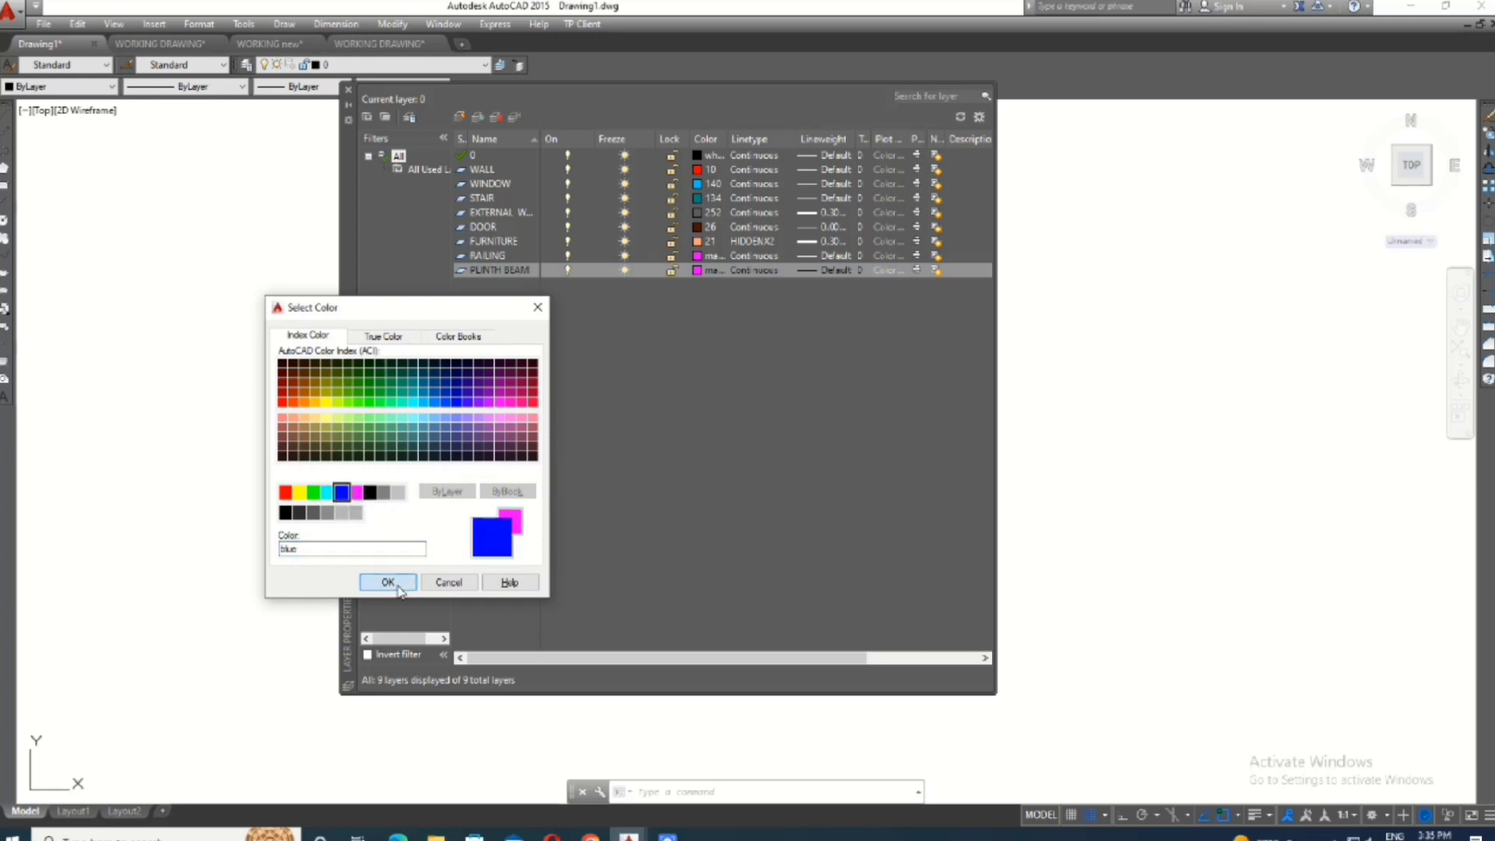
pyautogui.click(388, 583)
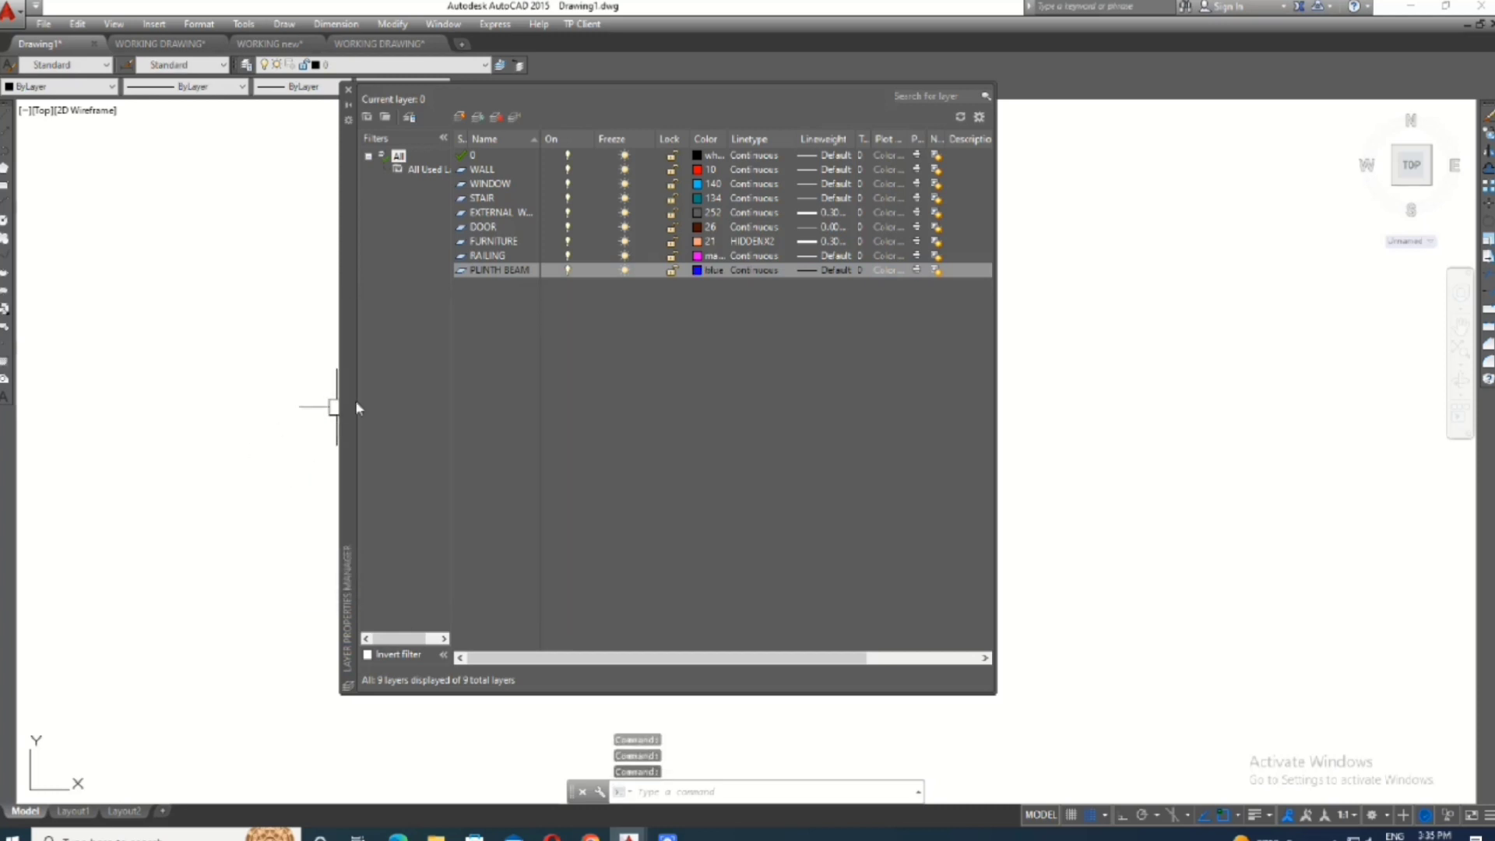
# - Assign the ISO dash linetype ACAD_ISO02W100 to the PLINTH BEAM layer and set its lineweight to 0.30 mm
pyautogui.click(753, 270)
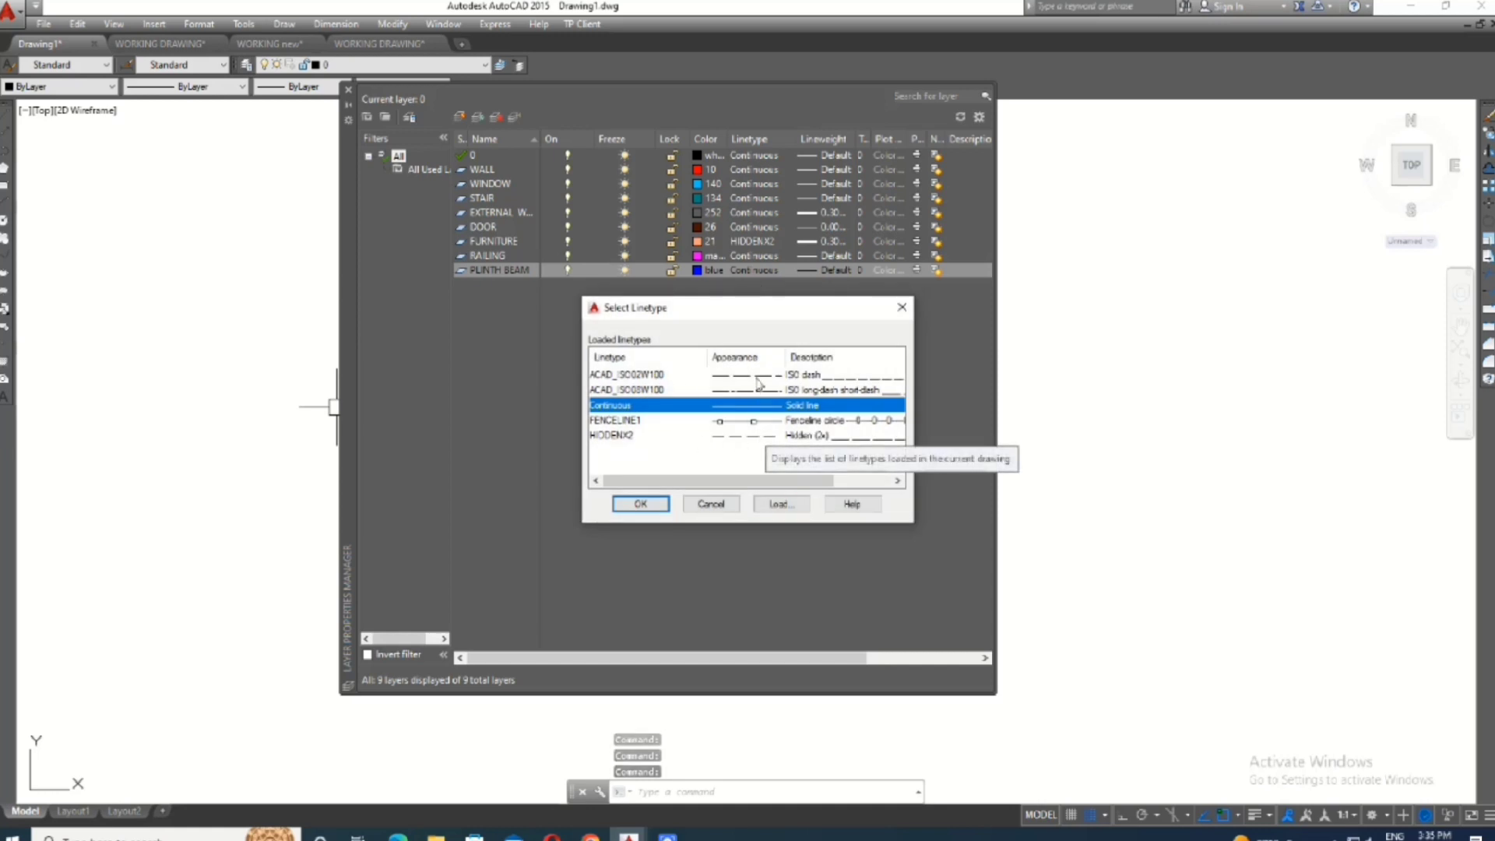
pyautogui.click(701, 375)
pyautogui.click(640, 504)
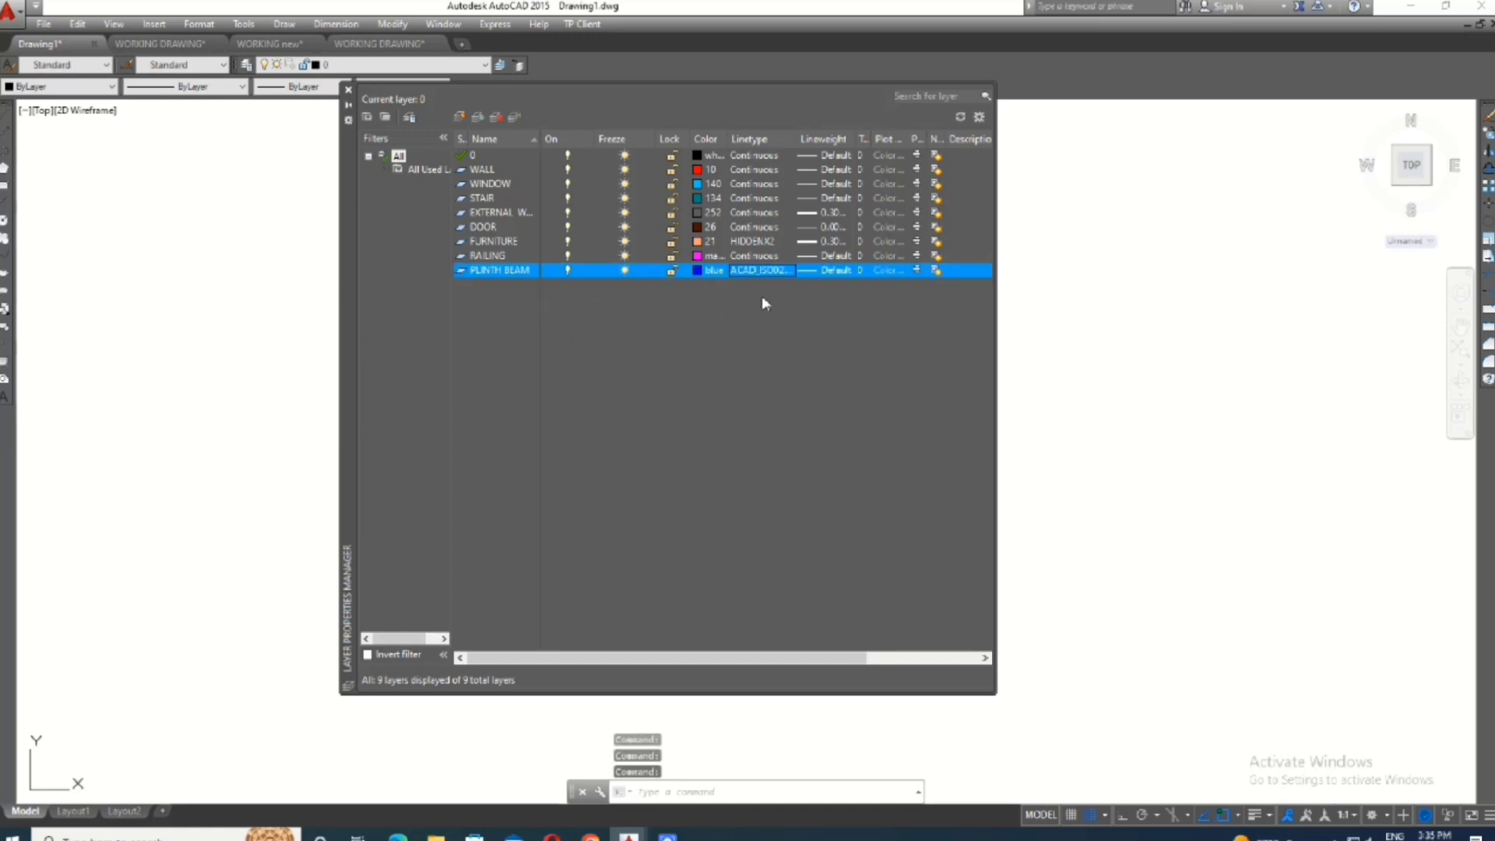
pyautogui.click(807, 274)
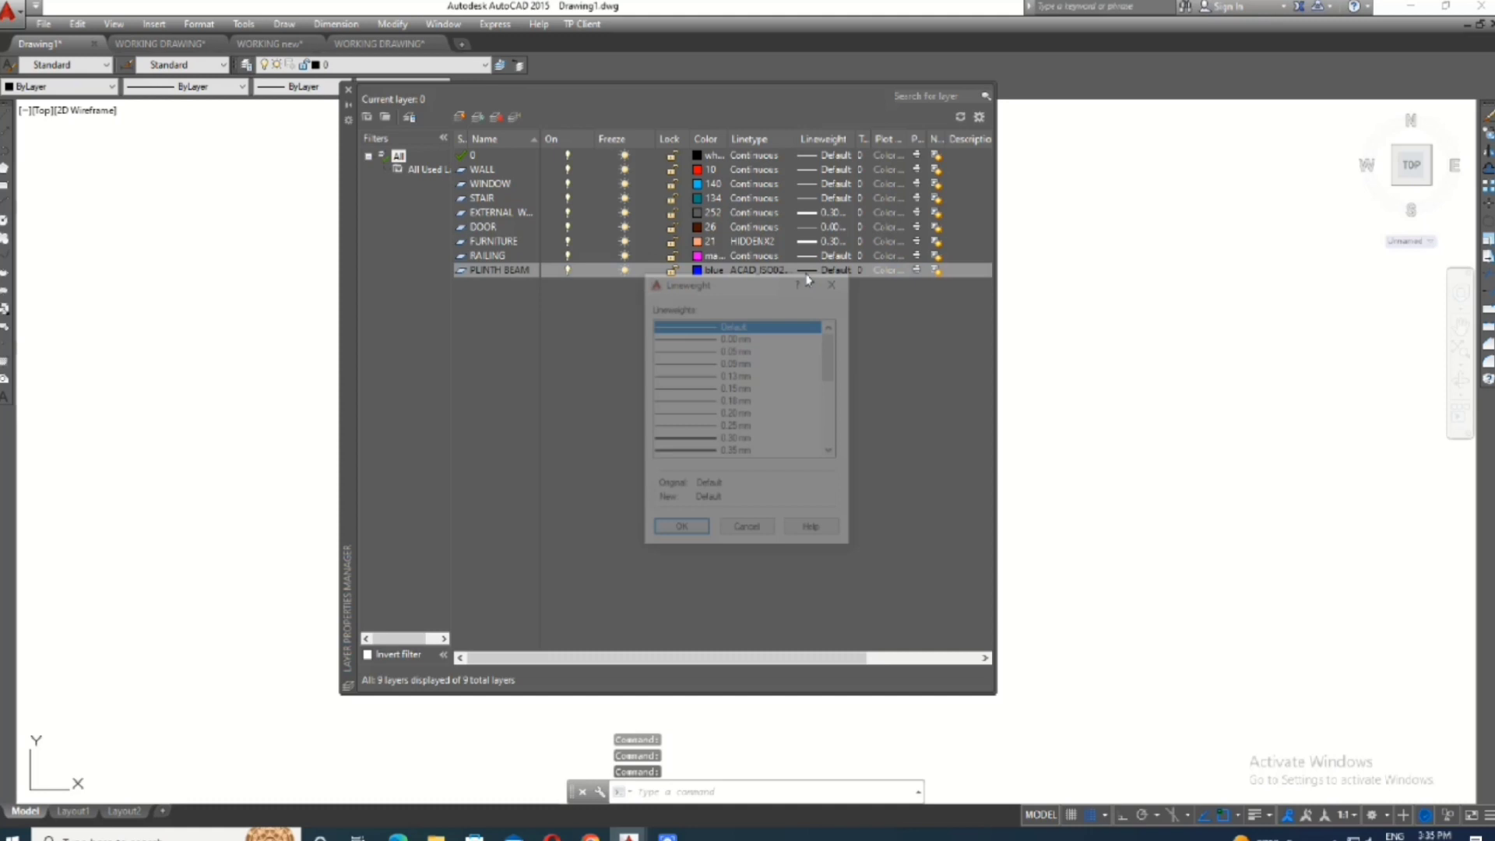
pyautogui.click(699, 439)
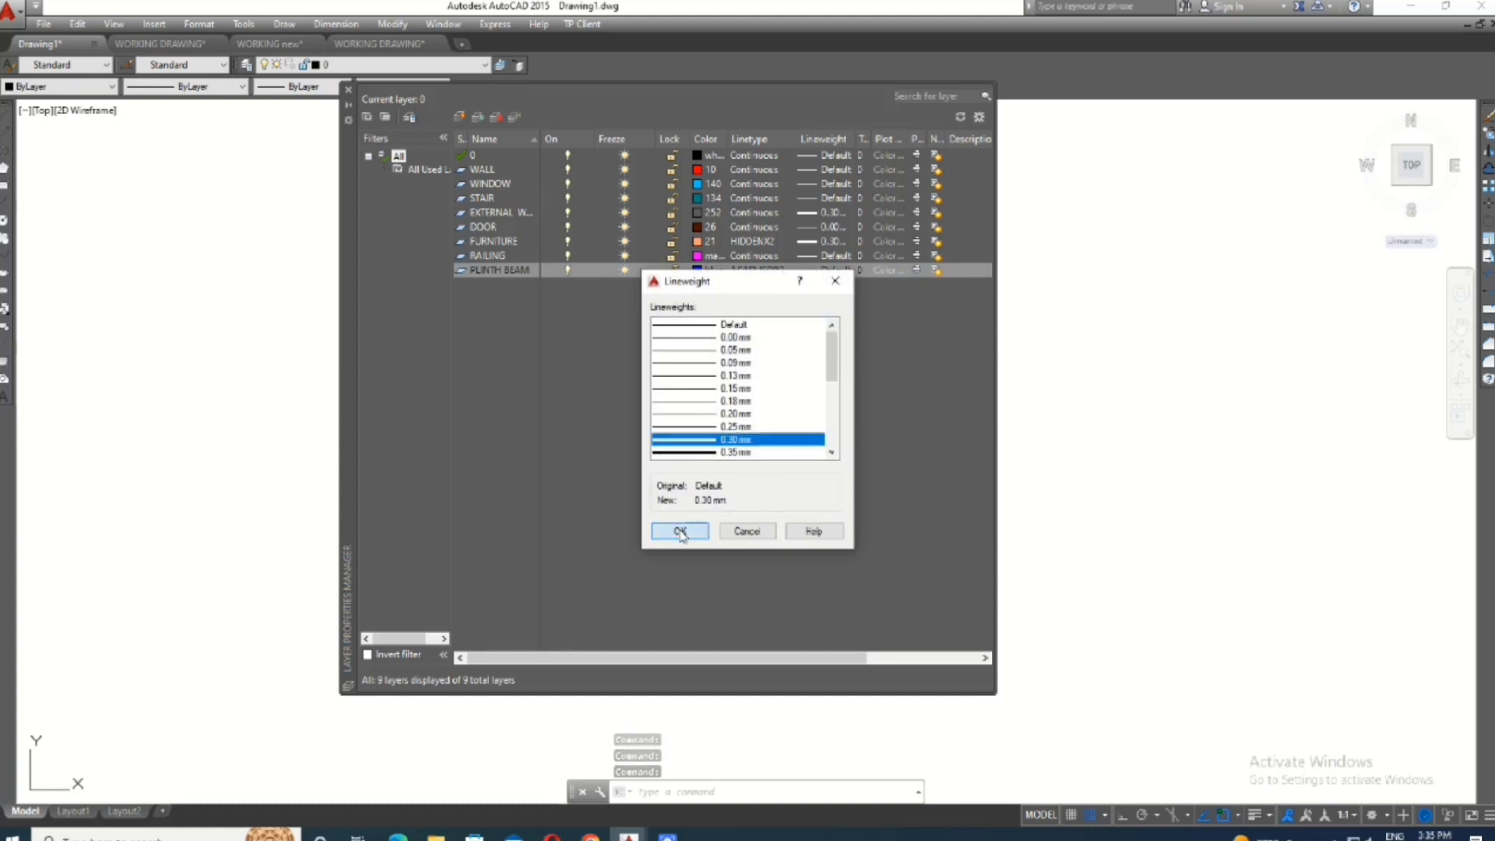
pyautogui.click(679, 530)
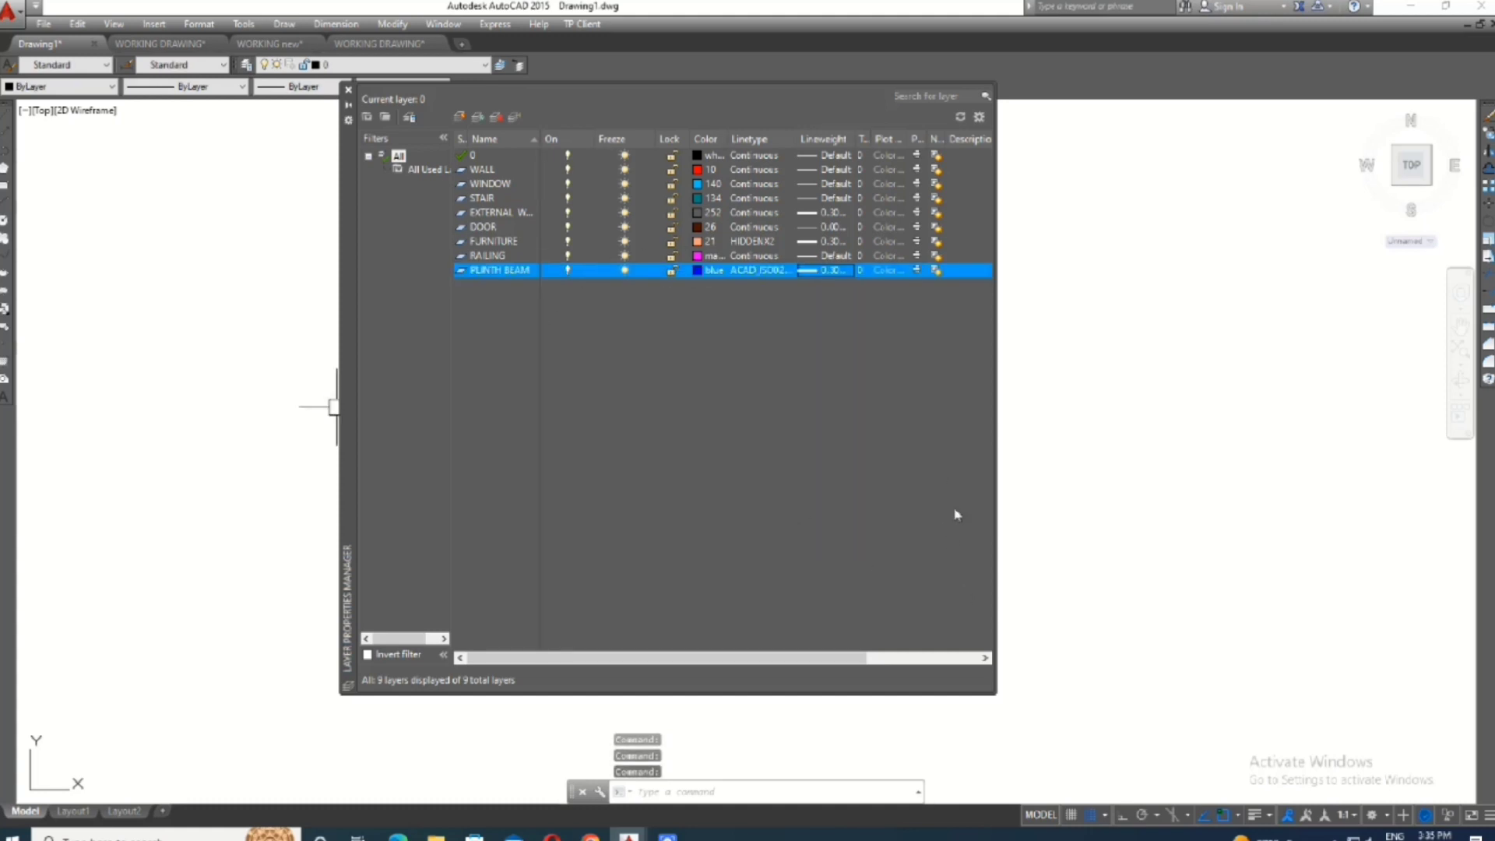
# - Leave the Layer Properties Manager, review the created layers in the drawing's layer list and keep layer 0 current
pyautogui.click(1106, 537)
pyautogui.press('Escape')
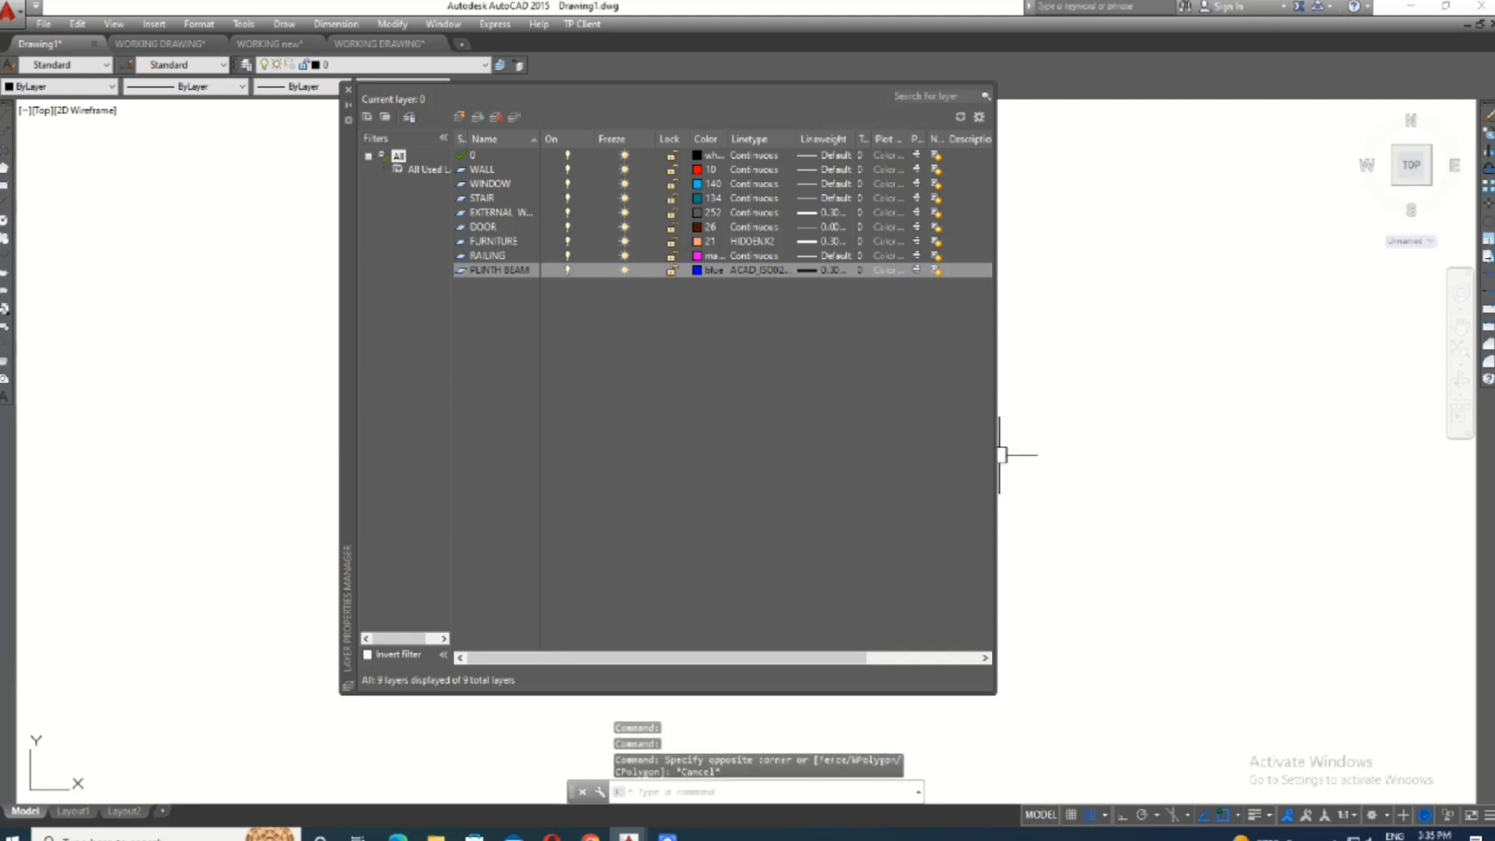
pyautogui.click(1000, 455)
pyautogui.press('Escape')
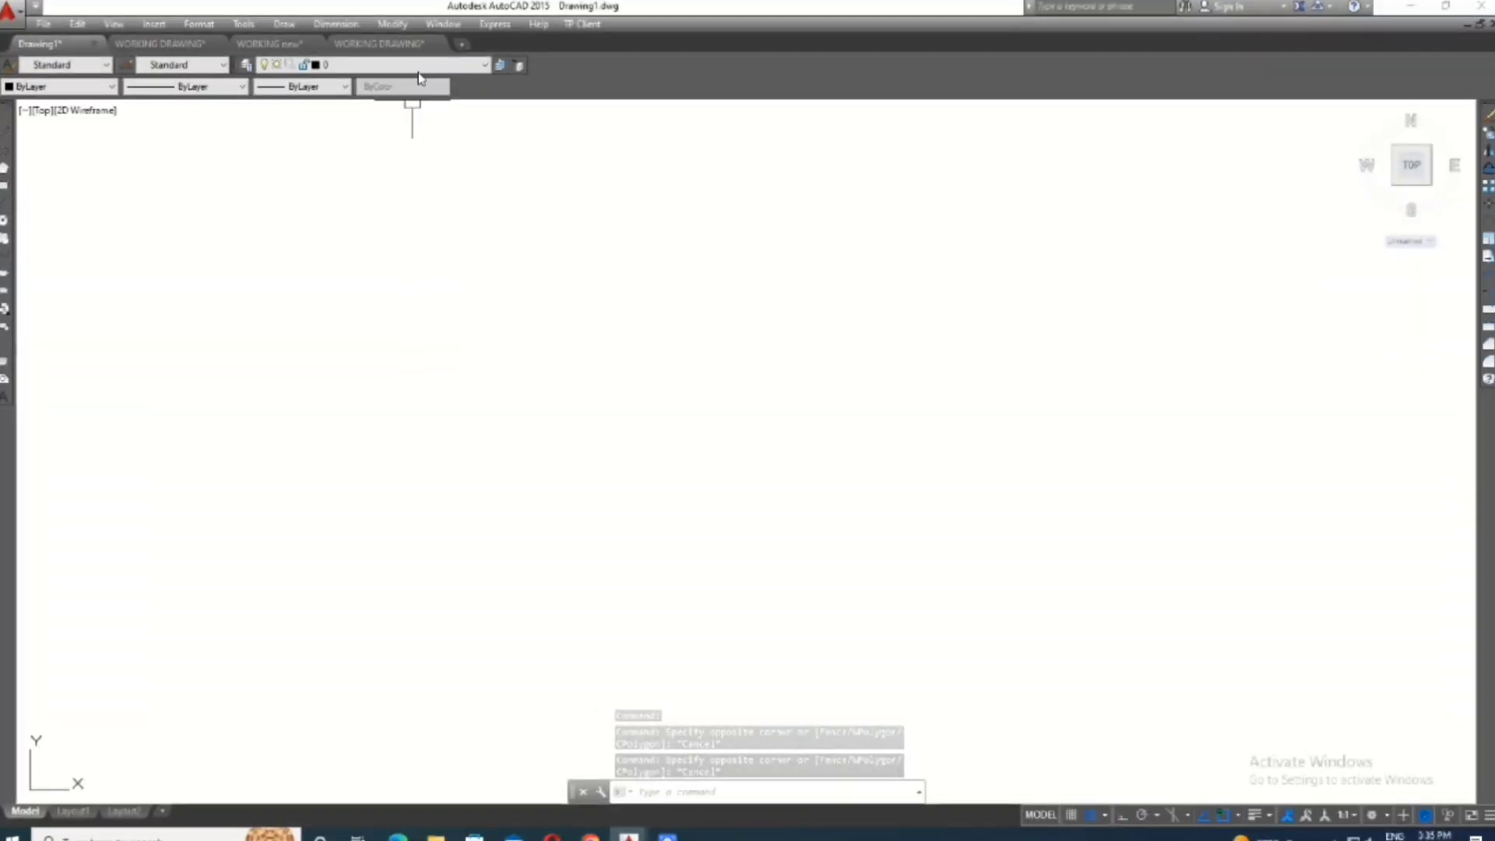
pyautogui.click(420, 67)
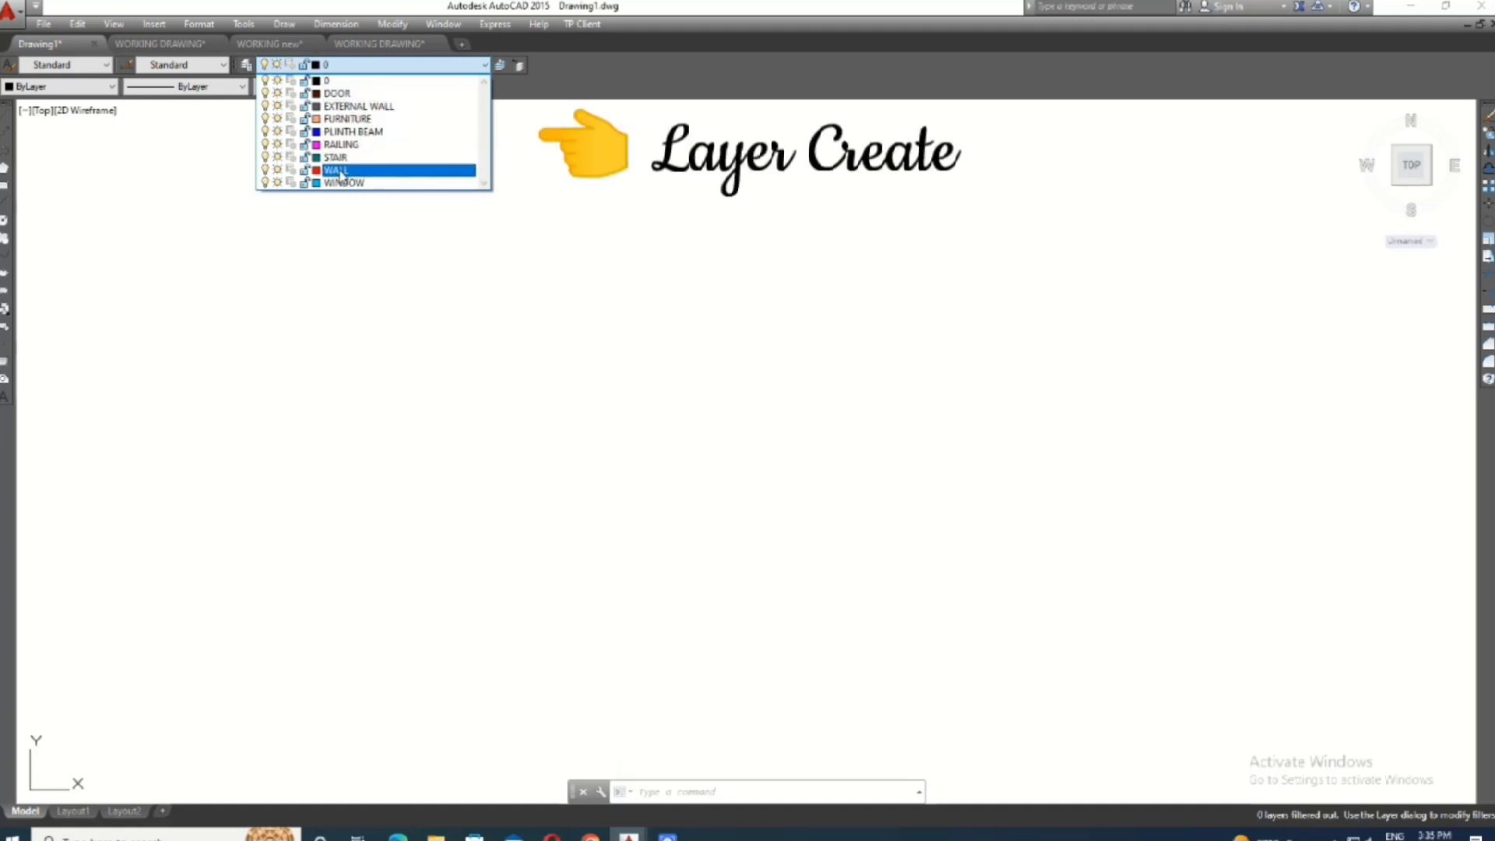
pyautogui.click(337, 80)
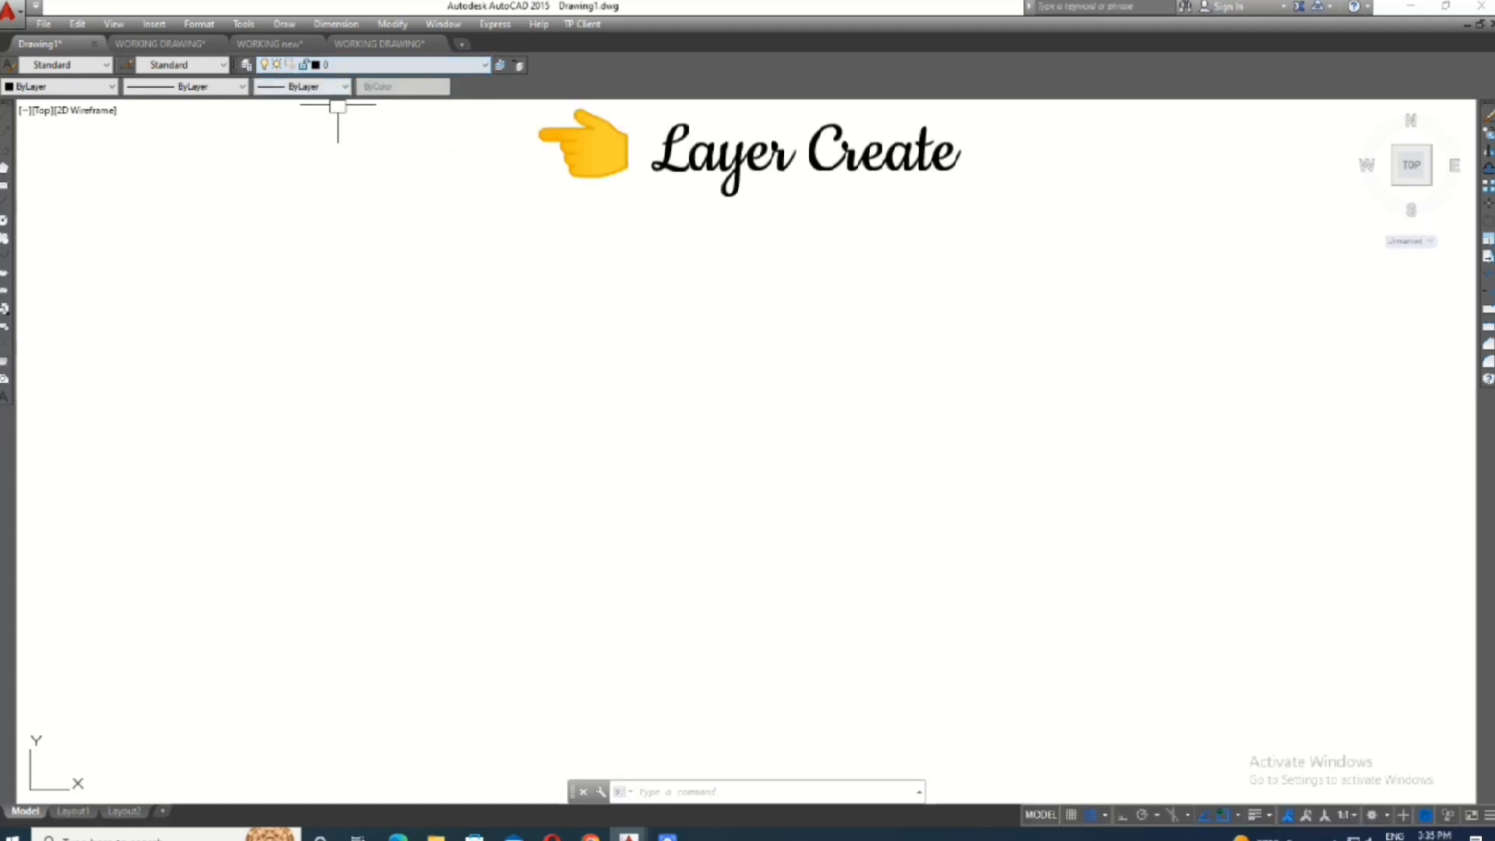
# - Reopen the Layer Properties Manager with the LA command and delete the PLINTH BEAM layer and the RAILING layer below it
pyautogui.write('LA')
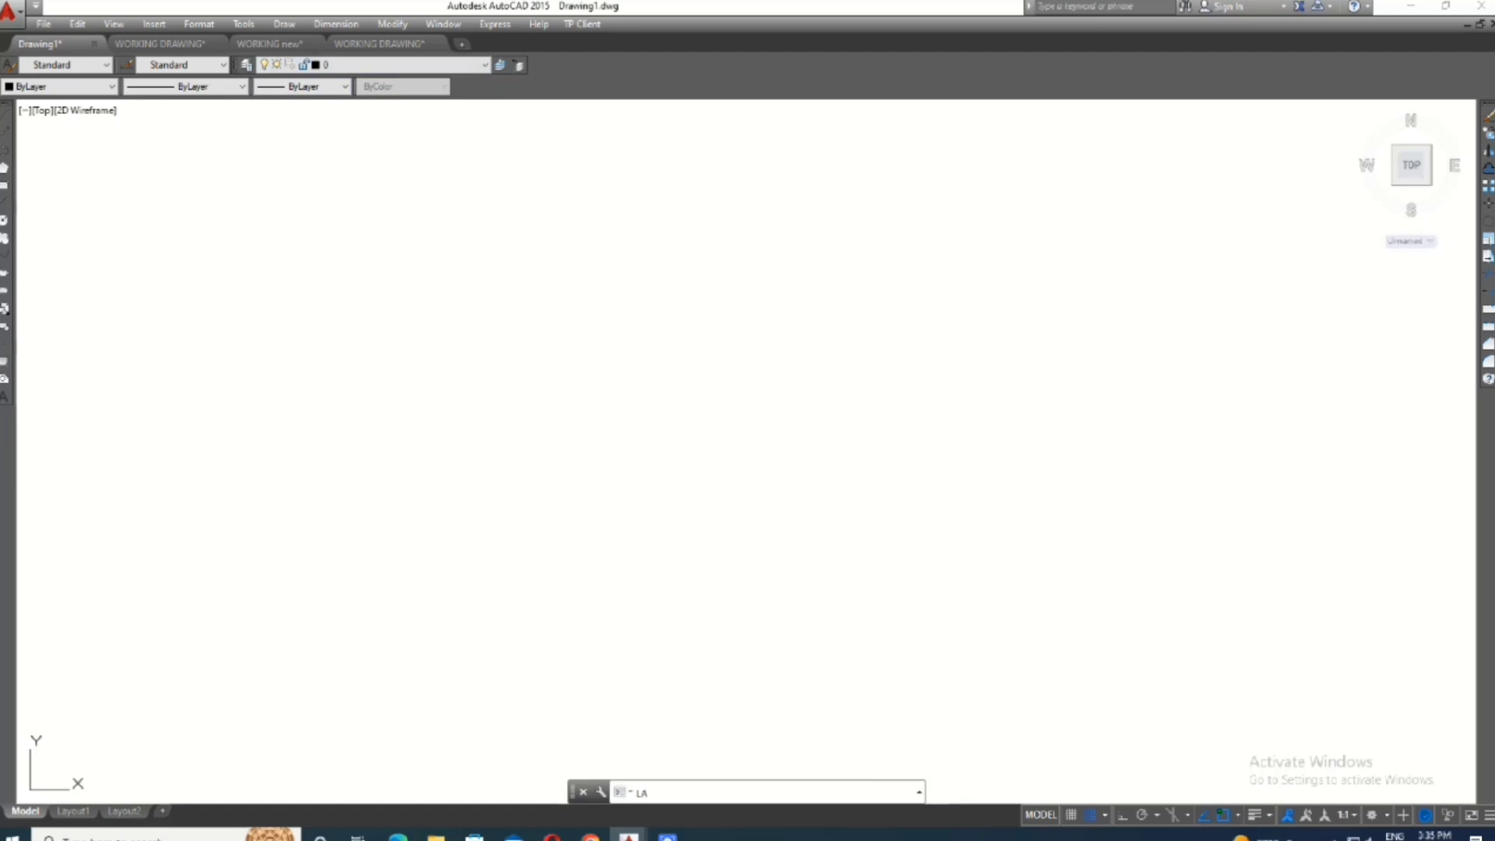
pyautogui.press('Return')
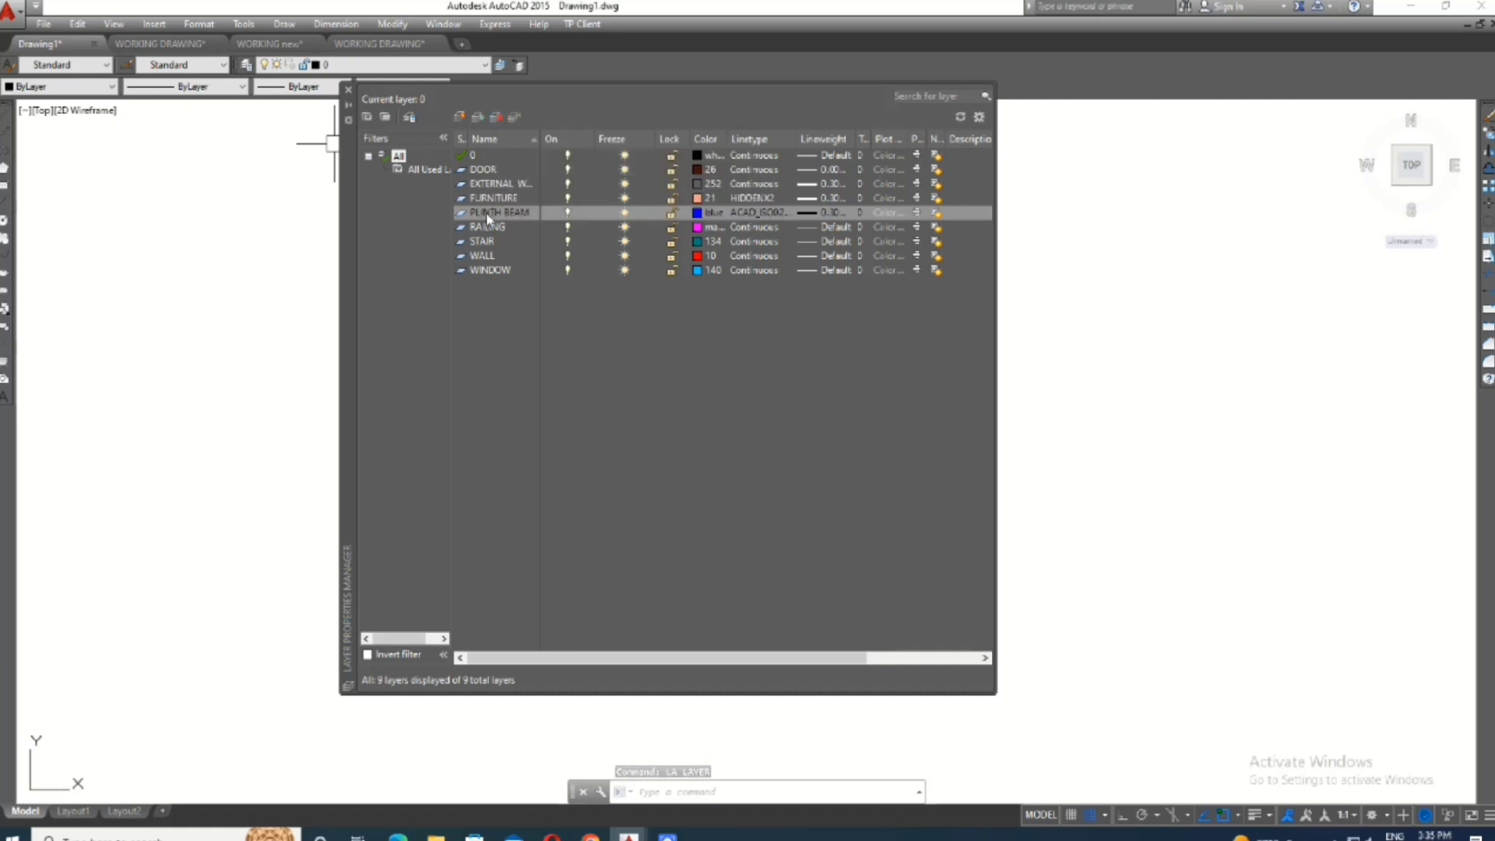
pyautogui.click(498, 212)
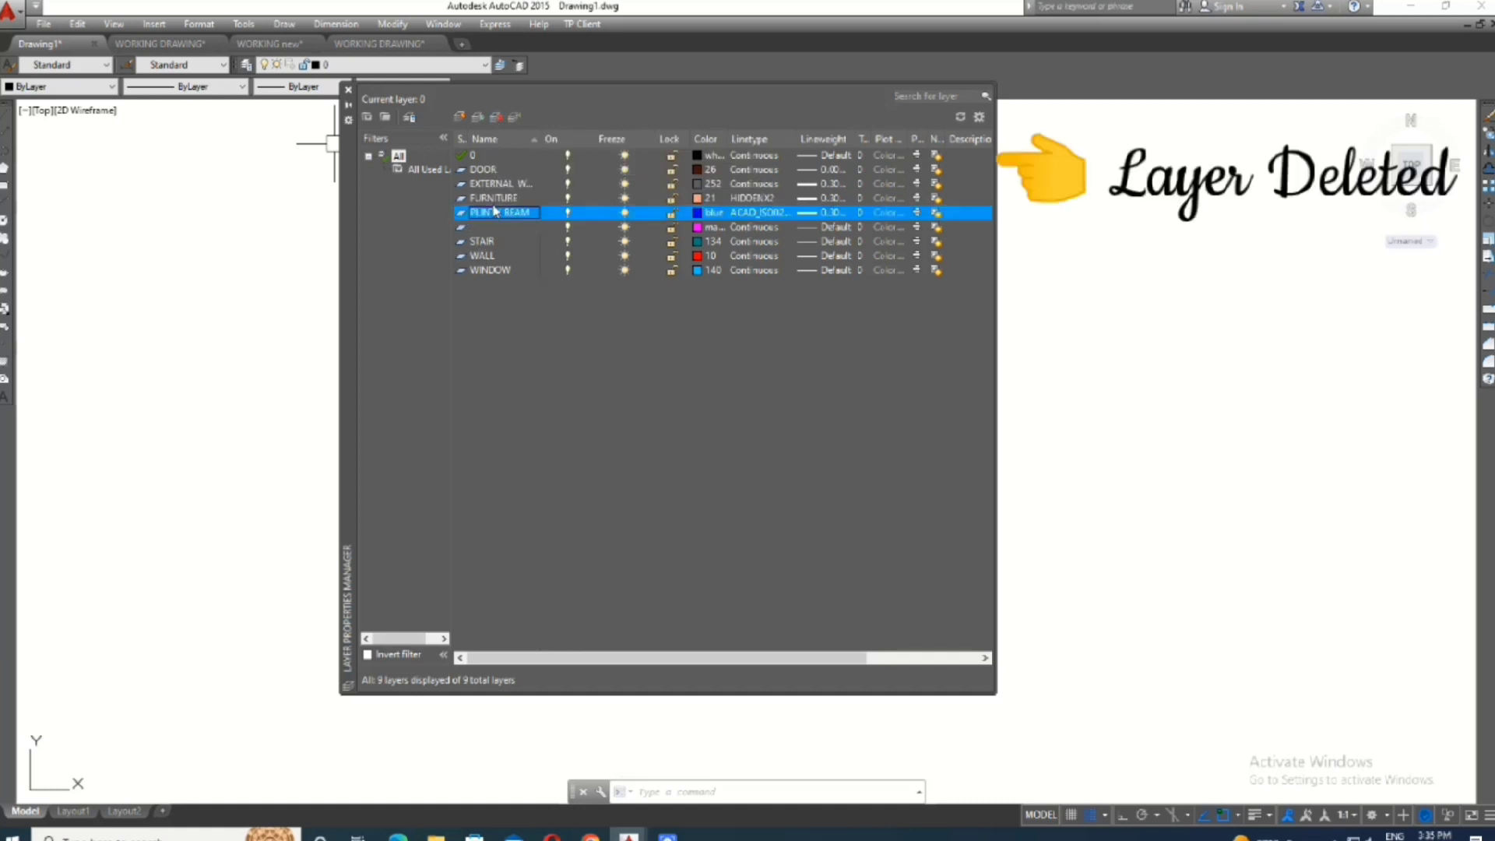
pyautogui.click(499, 118)
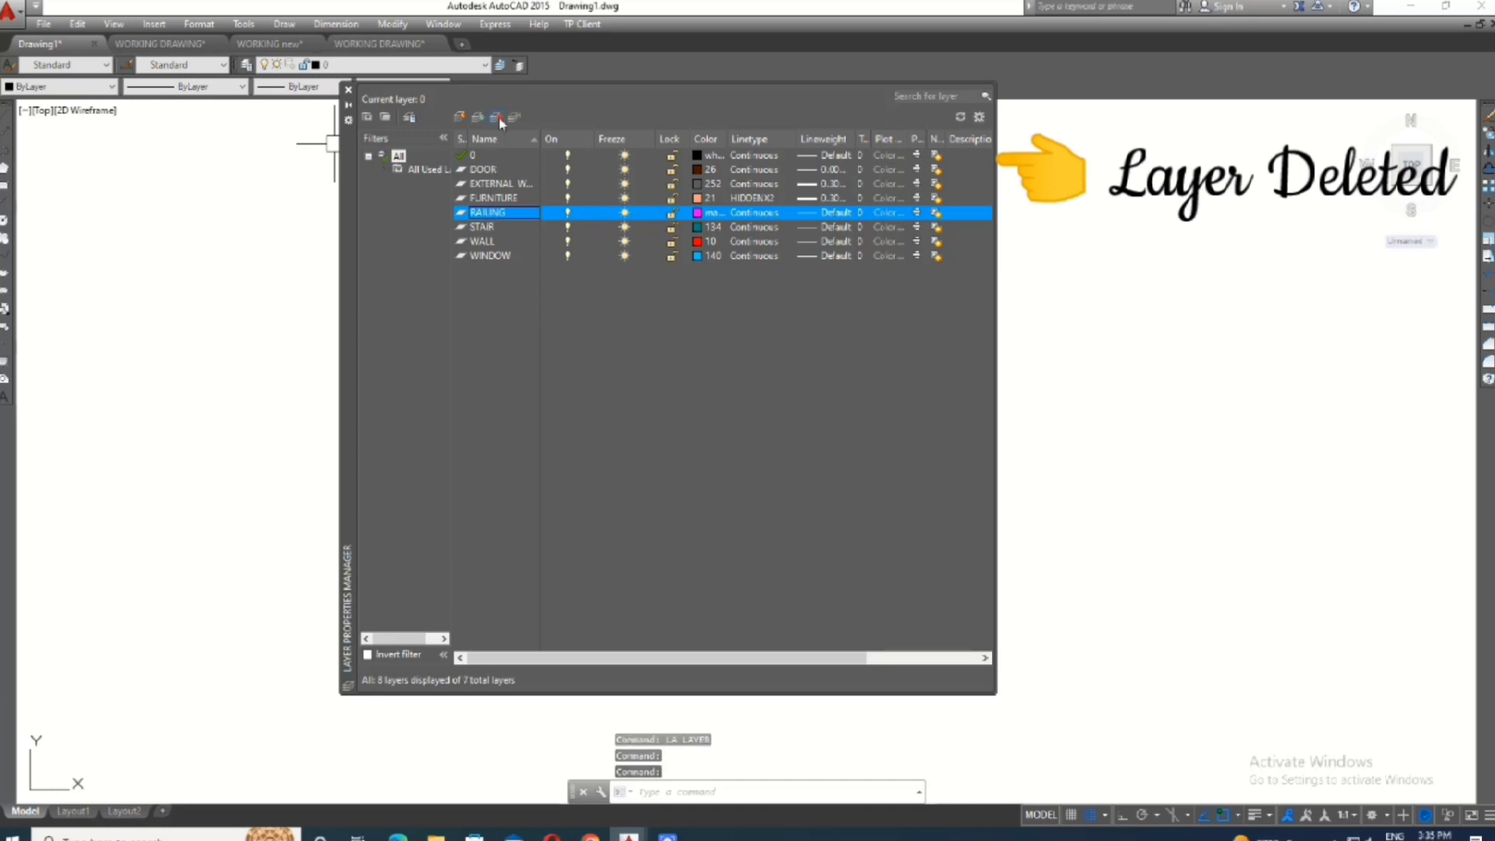
pyautogui.click(497, 117)
pyautogui.click(497, 117)
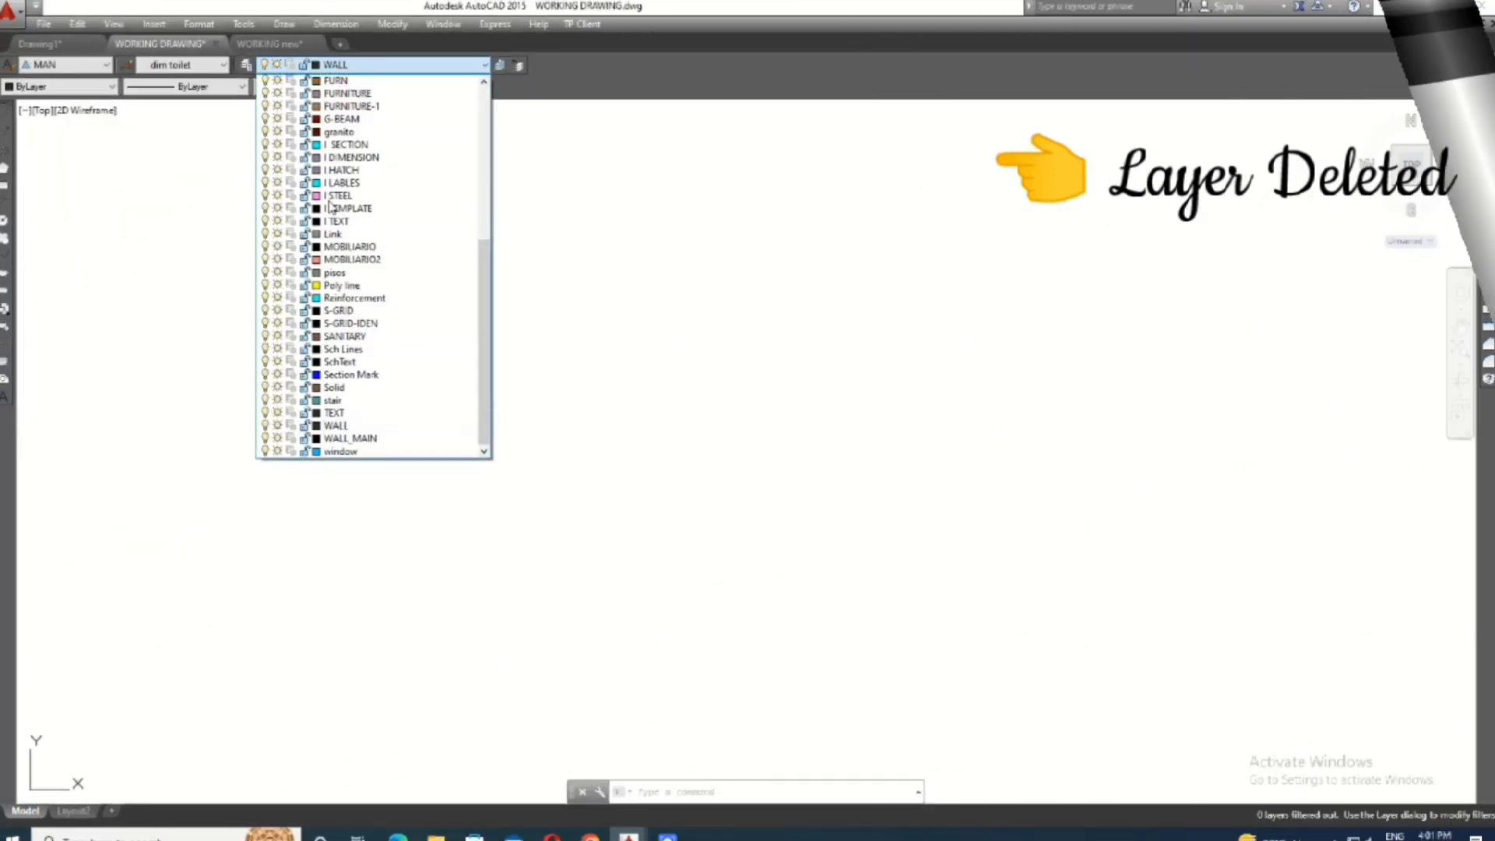
# - Make WALL_MAIN the current layer in the WORKING DRAWING file
pyautogui.click(347, 438)
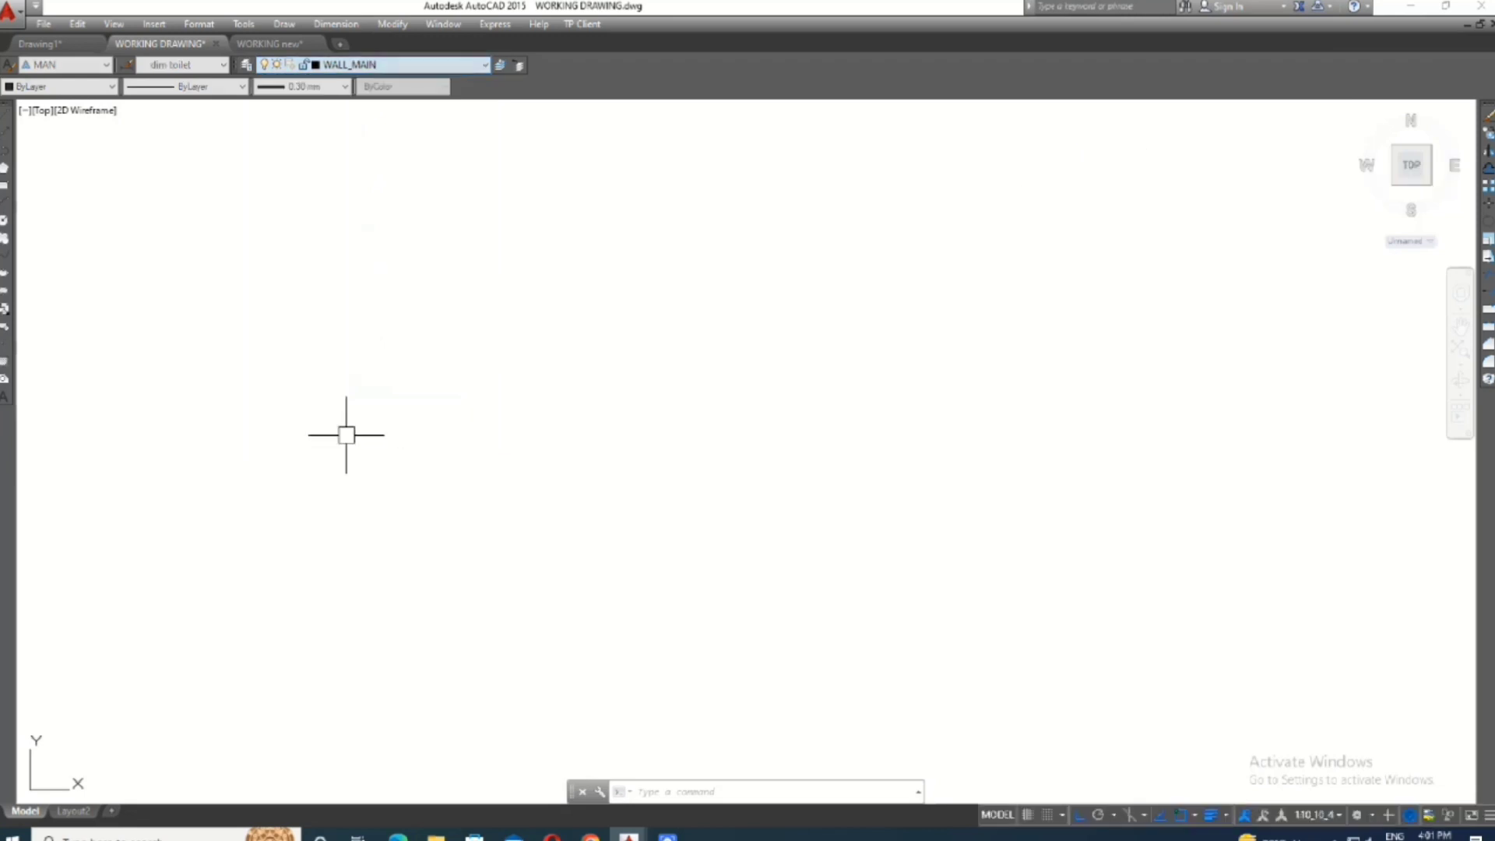
# - Set the current color and linetype to ByLayer and the lineweight to 0.30 mm
pyautogui.click(47, 87)
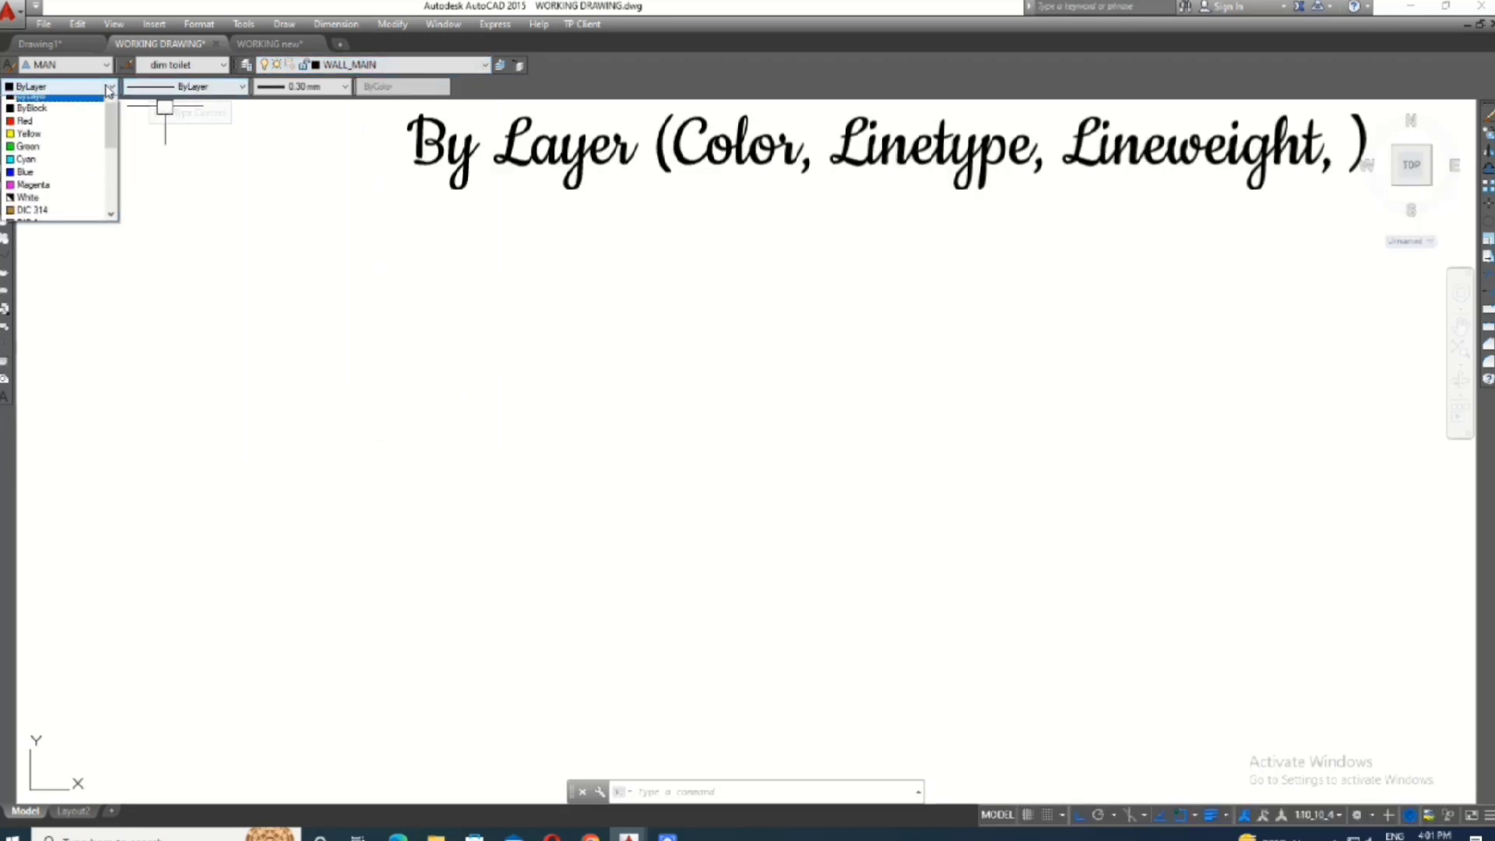
pyautogui.click(40, 104)
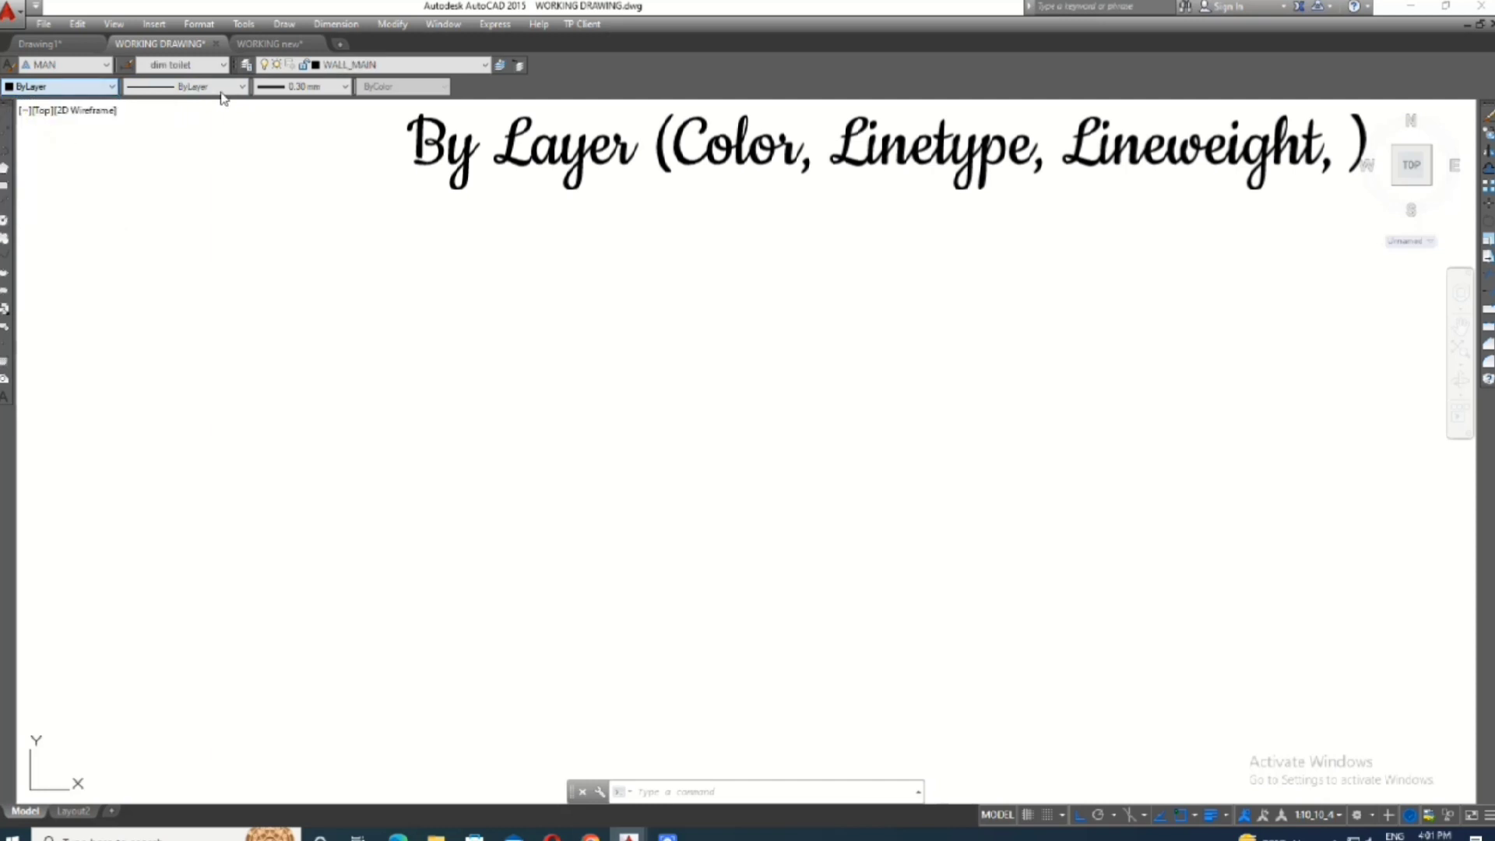
pyautogui.click(223, 92)
pyautogui.click(189, 103)
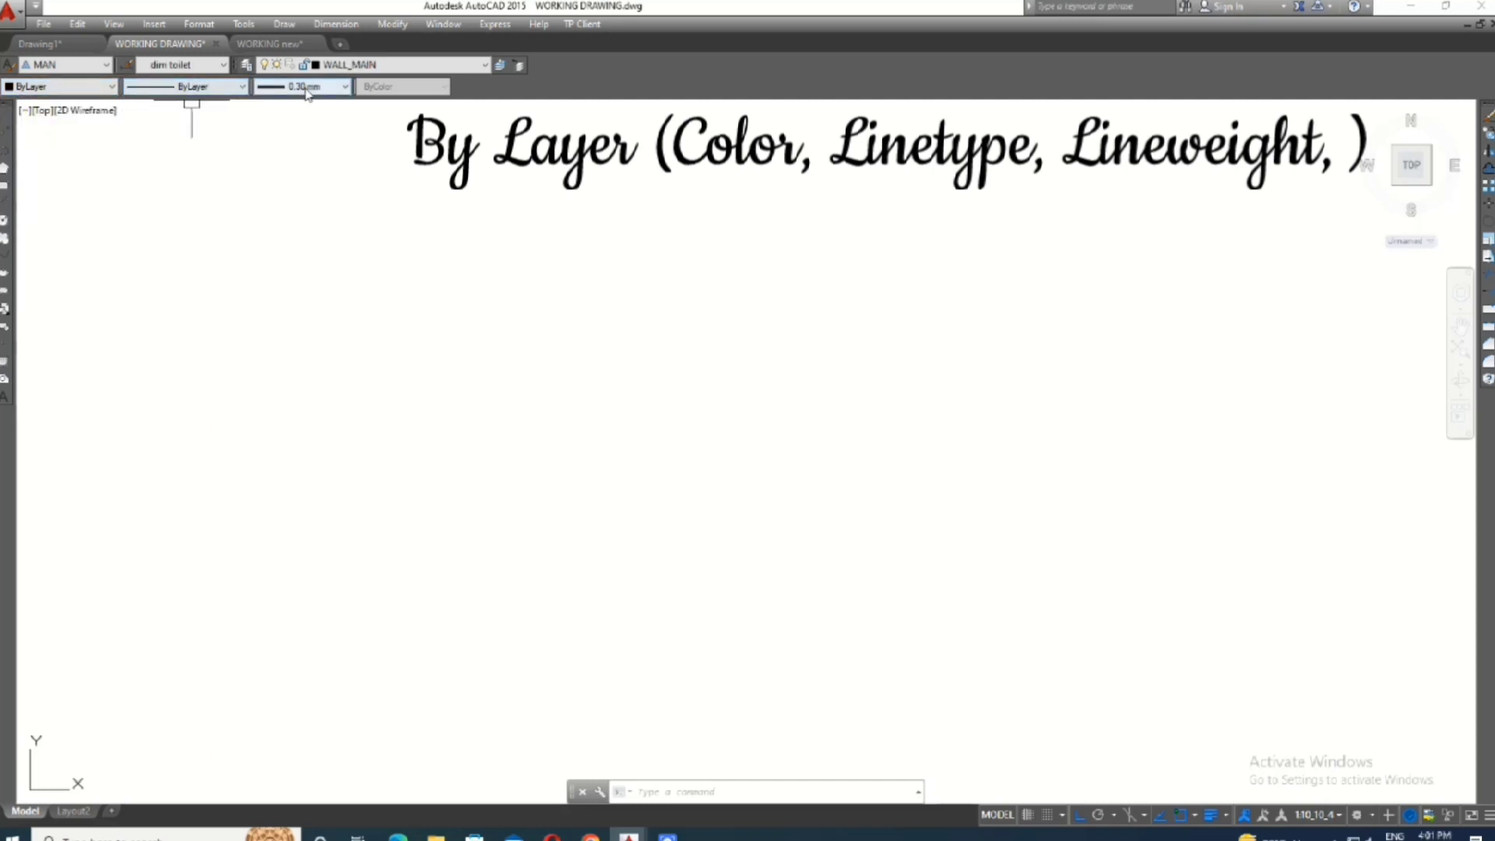
pyautogui.click(280, 87)
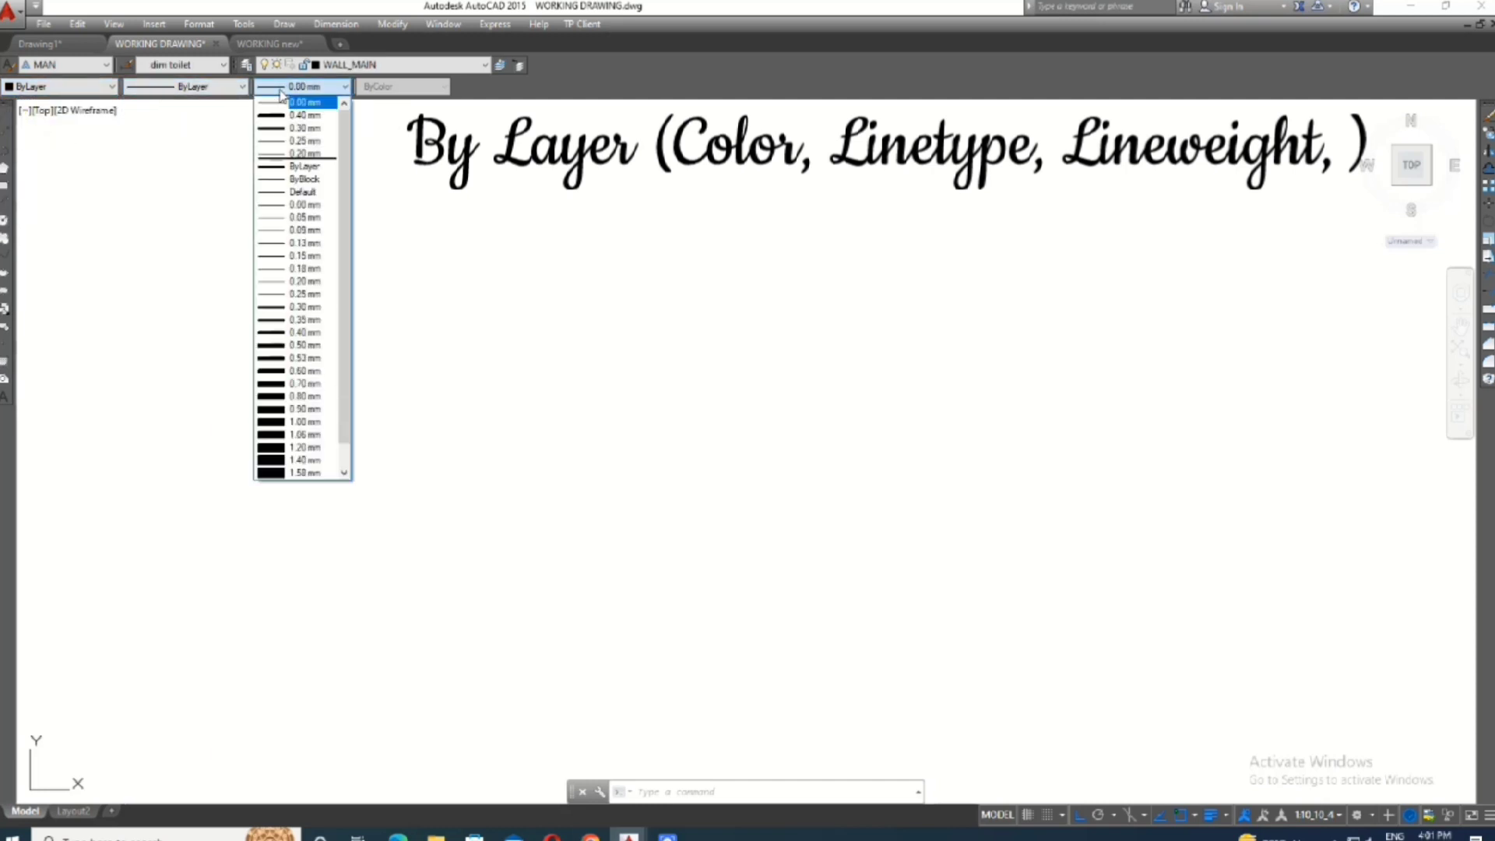
pyautogui.click(308, 126)
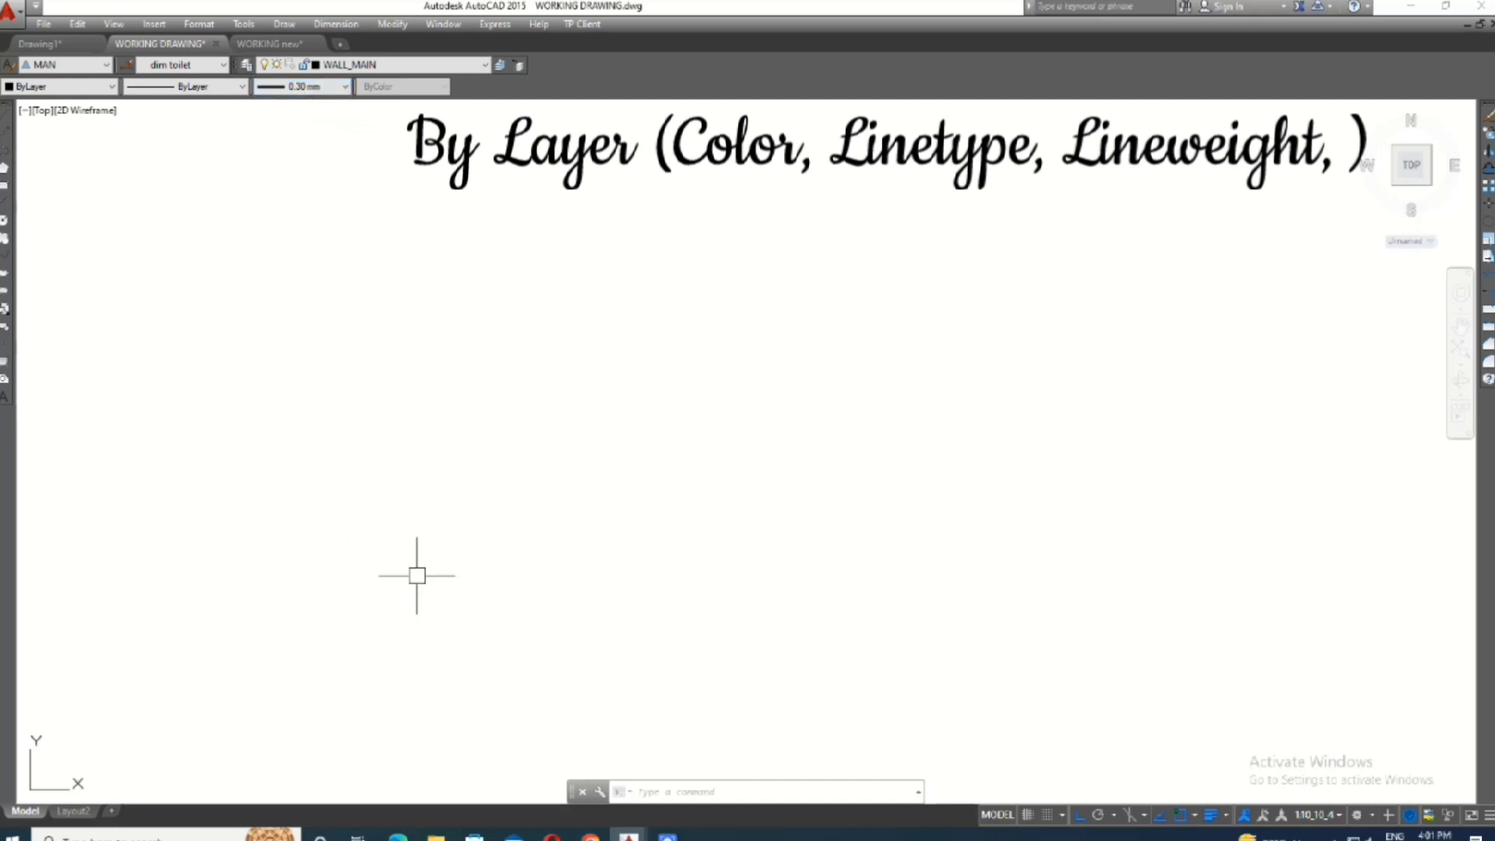
# - Draw a 20' by 20' rectangle on the WALL_MAIN layer as the outer wall outline
pyautogui.write('rec')
pyautogui.press('Return')
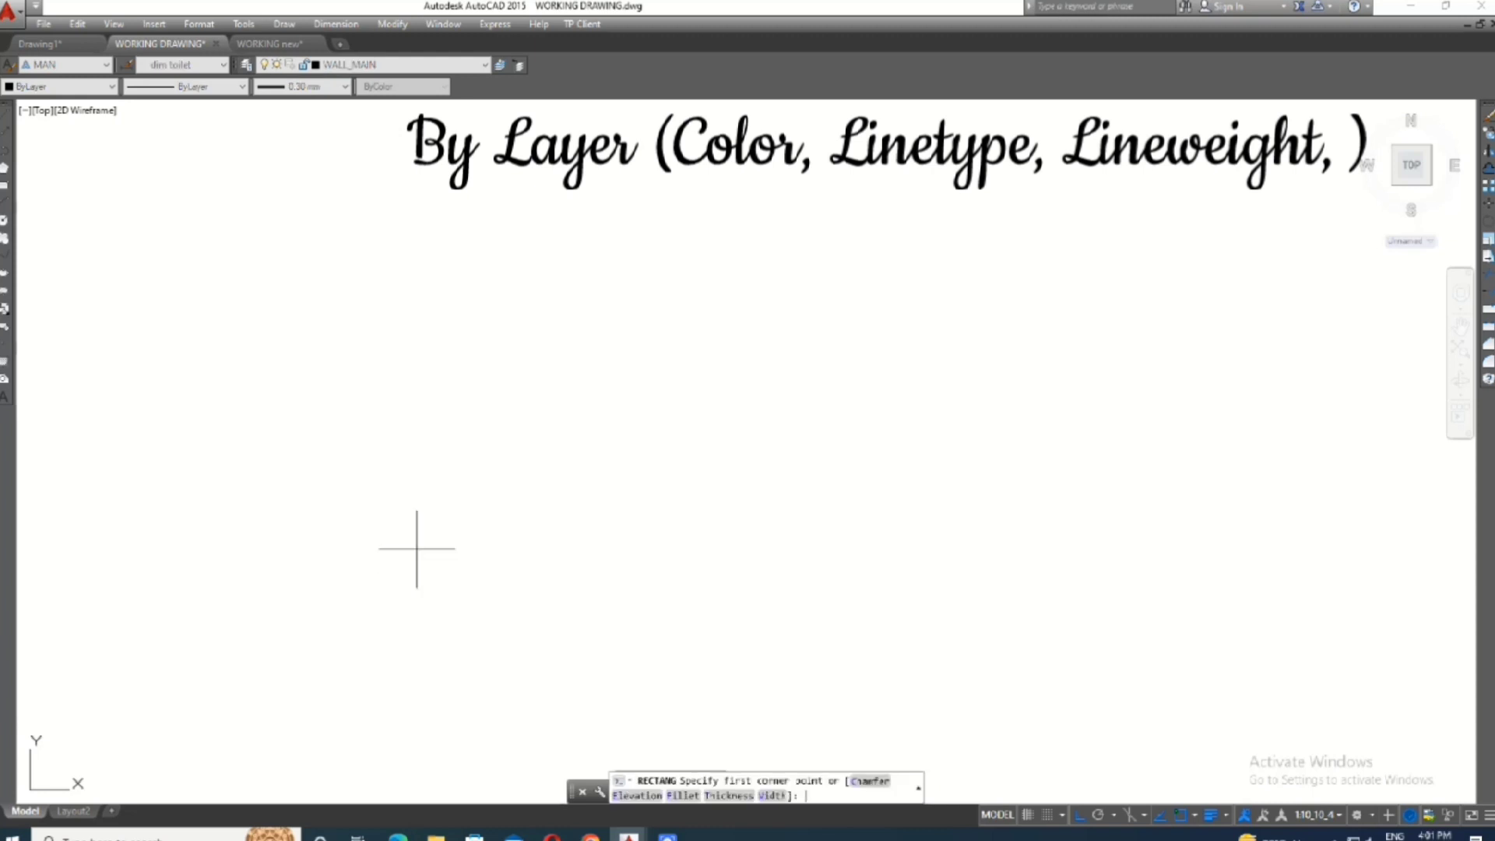
pyautogui.click(413, 537)
pyautogui.write("@20',20")
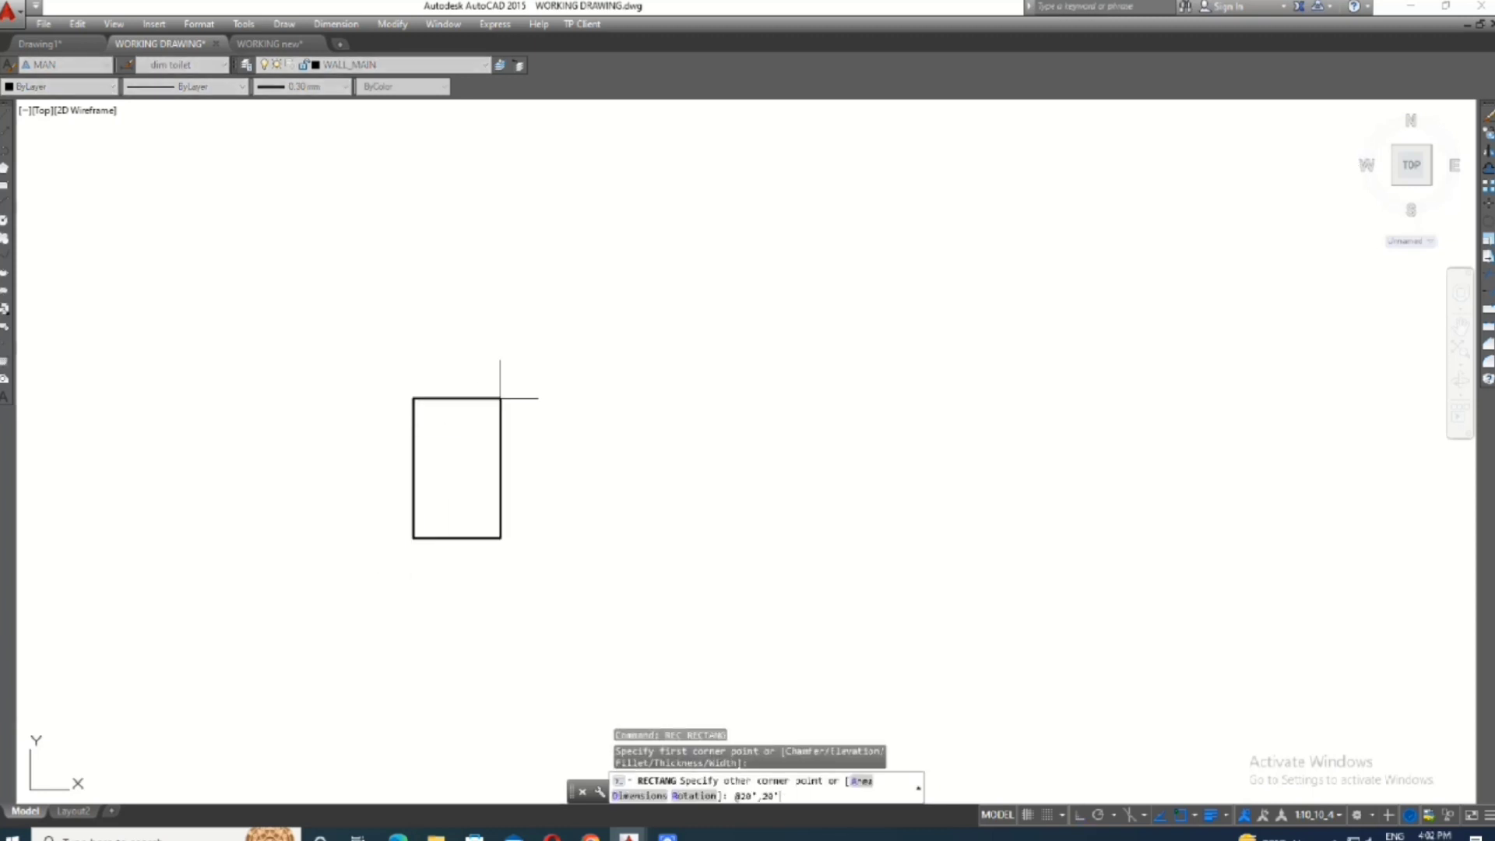
pyautogui.press('Return')
pyautogui.scroll(-4, 545, 685)
pyautogui.scroll(2, 664, 545)
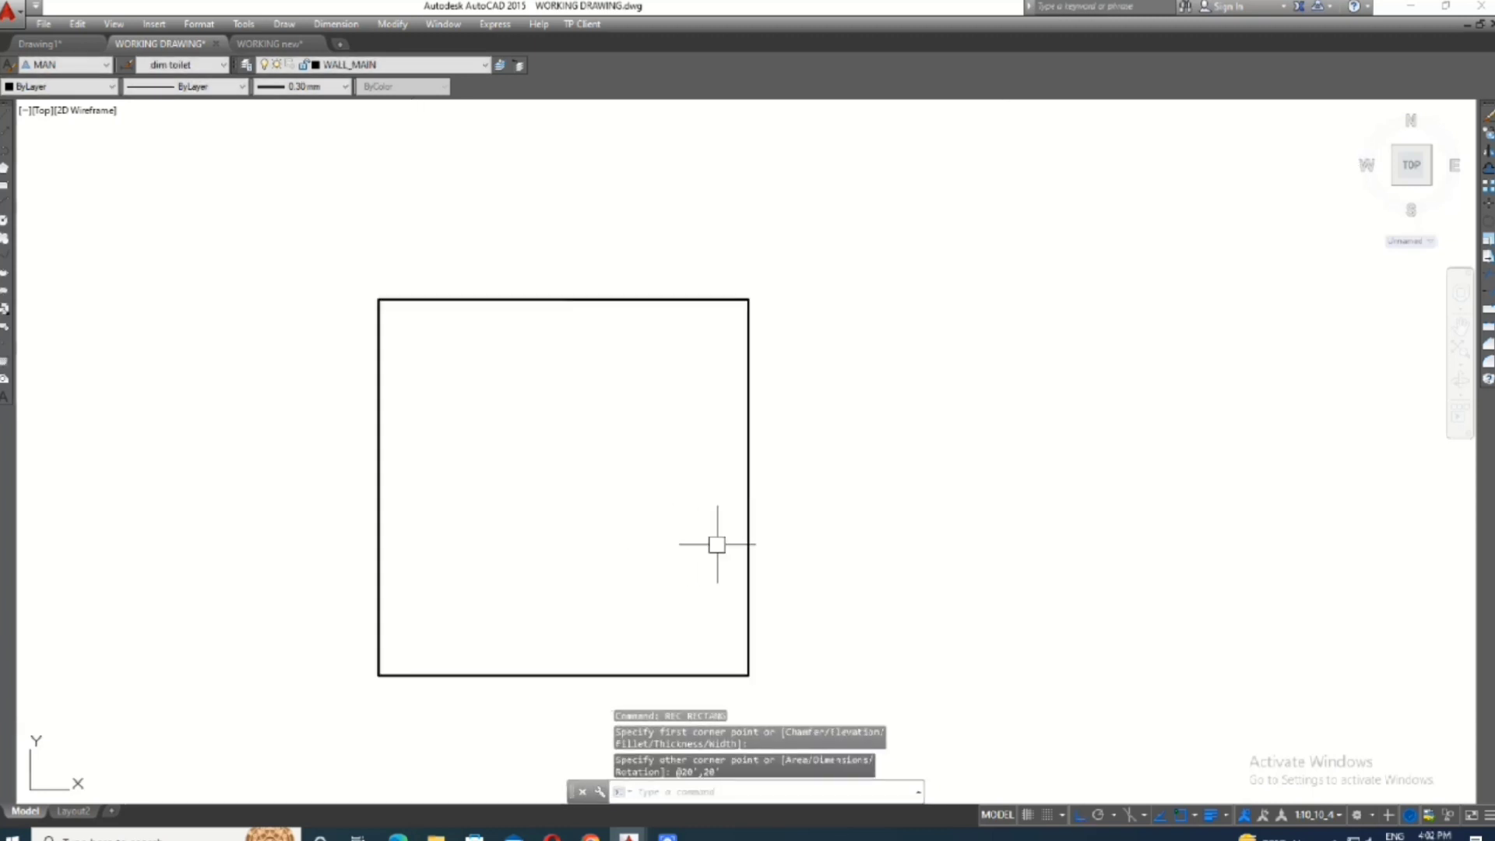
# - Offset the outer rectangle 8 inches inward to form the wall thickness
pyautogui.write('o')
pyautogui.press('Return')
pyautogui.write('8')
pyautogui.press('Return')
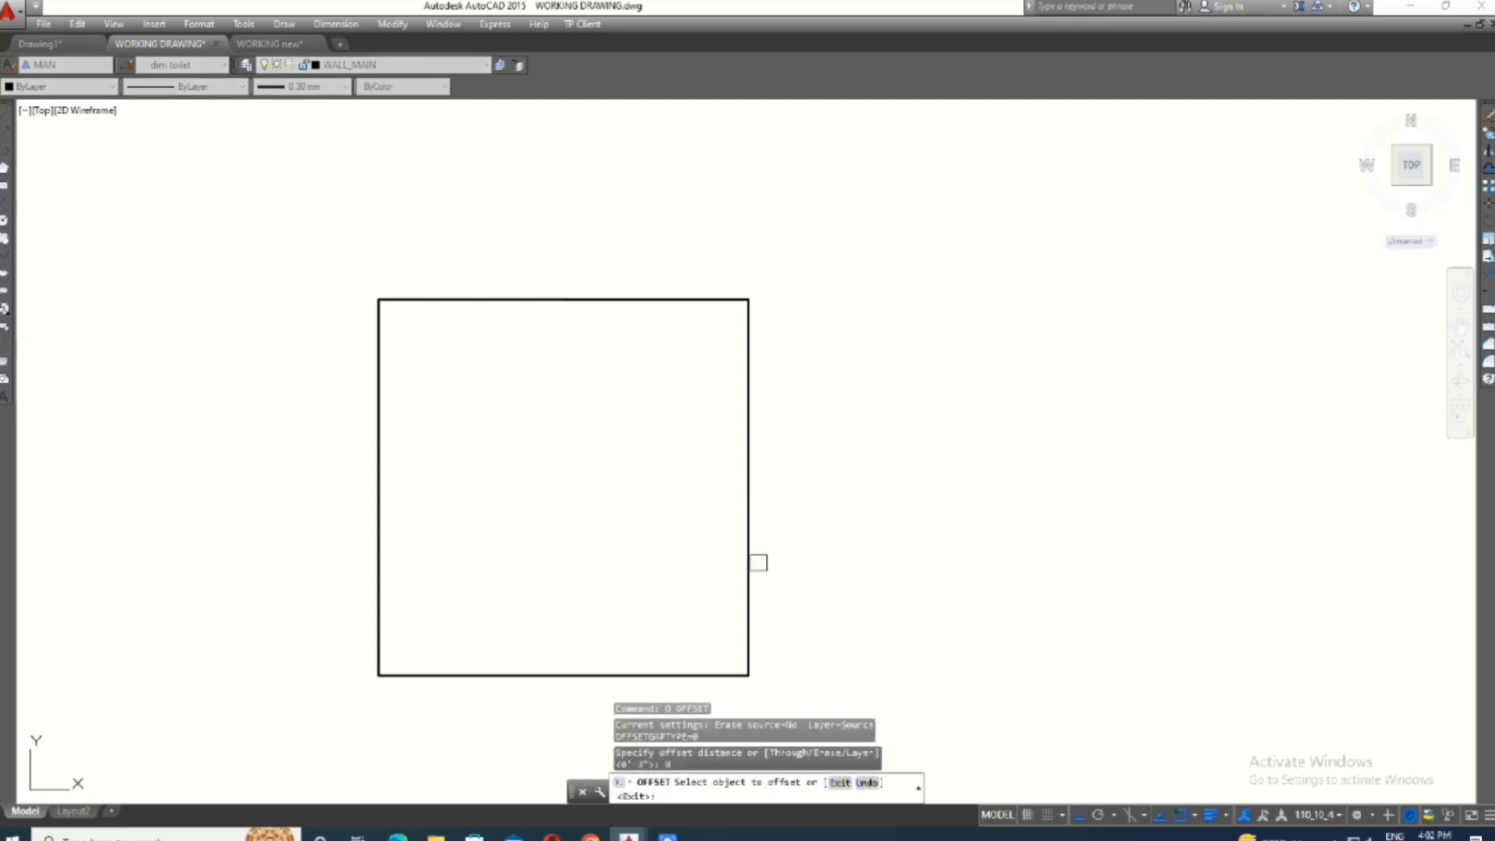
pyautogui.click(754, 563)
pyautogui.click(705, 568)
pyautogui.press('Escape')
# - Explode the outer and inner wall rectangles into separate lines
pyautogui.click(793, 555)
pyautogui.click(702, 590)
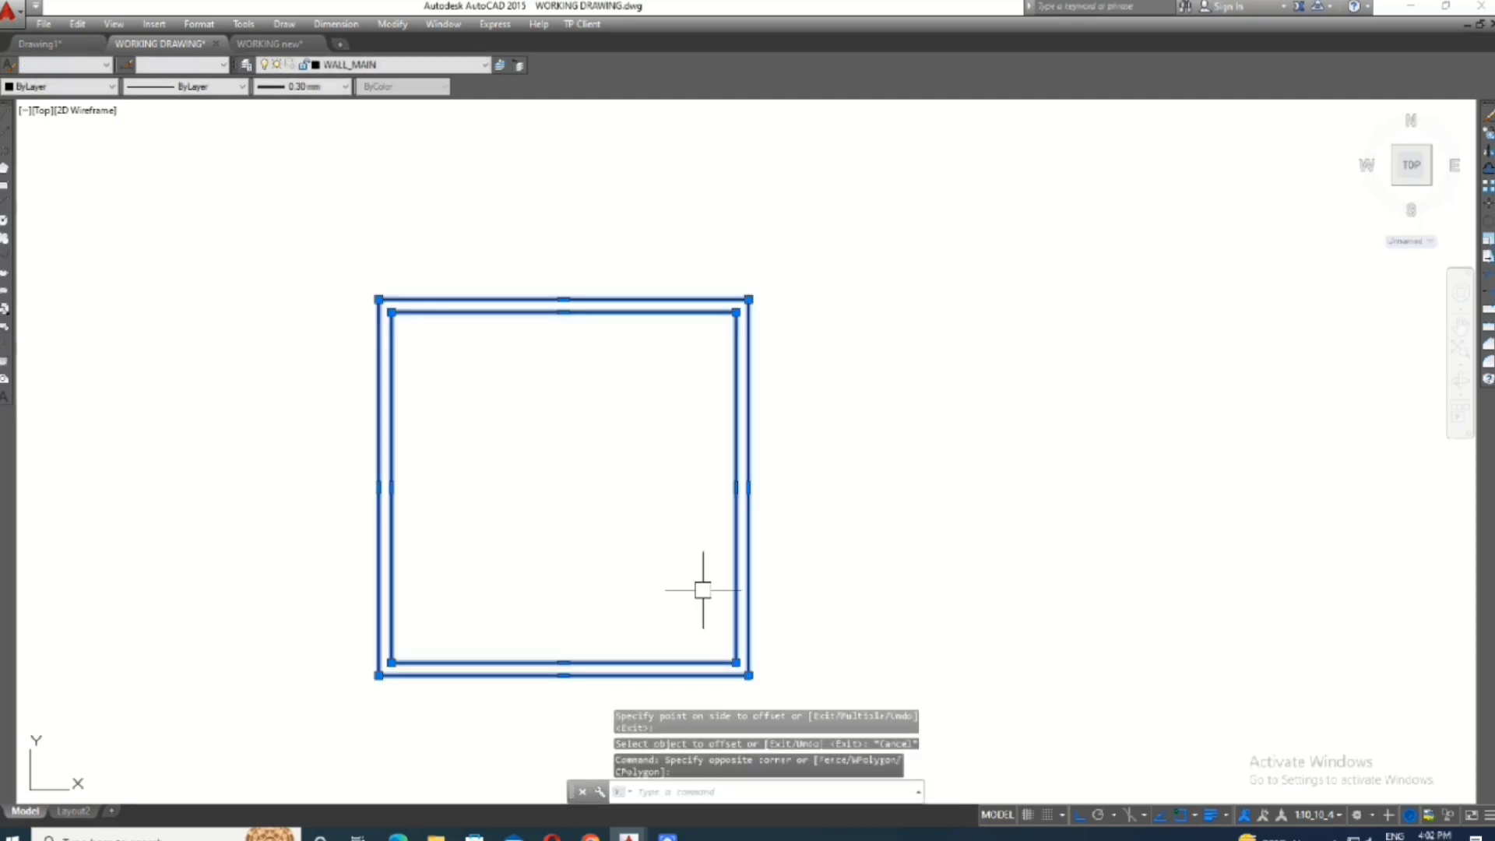
pyautogui.write('x')
pyautogui.press('Return')
pyautogui.click(801, 527)
pyautogui.press('Escape')
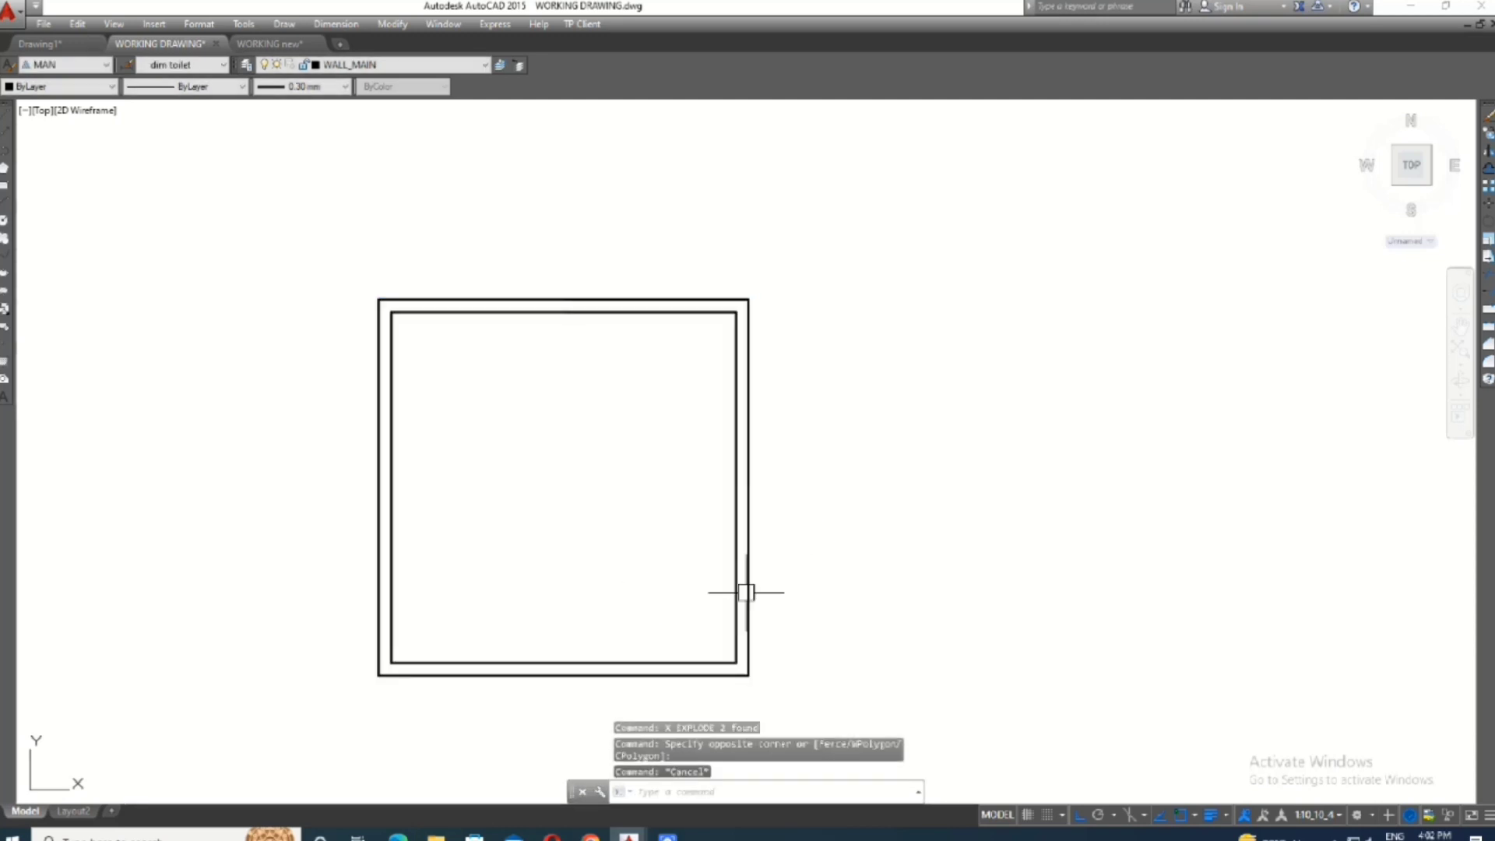
# - Draw a short horizontal line from the midpoint of the right-hand wall's inner face outward past the wall
pyautogui.write('l')
pyautogui.press('Return')
pyautogui.click(737, 488)
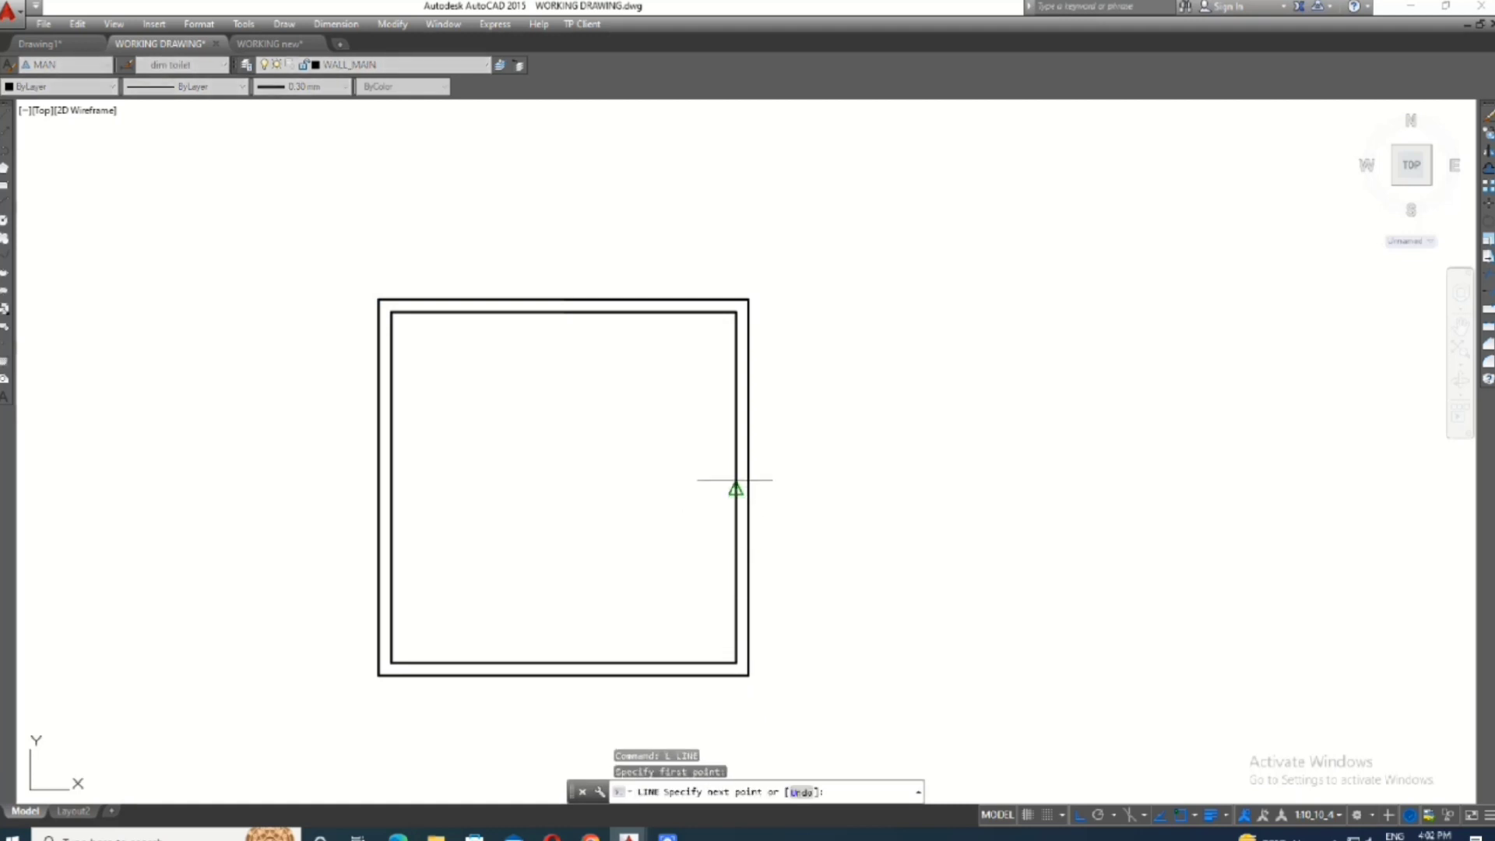
pyautogui.click(808, 470)
pyautogui.press('Return')
# - Offset the short horizontal line 4' upward and 4' downward to mark the window opening
pyautogui.write('o')
pyautogui.press('Return')
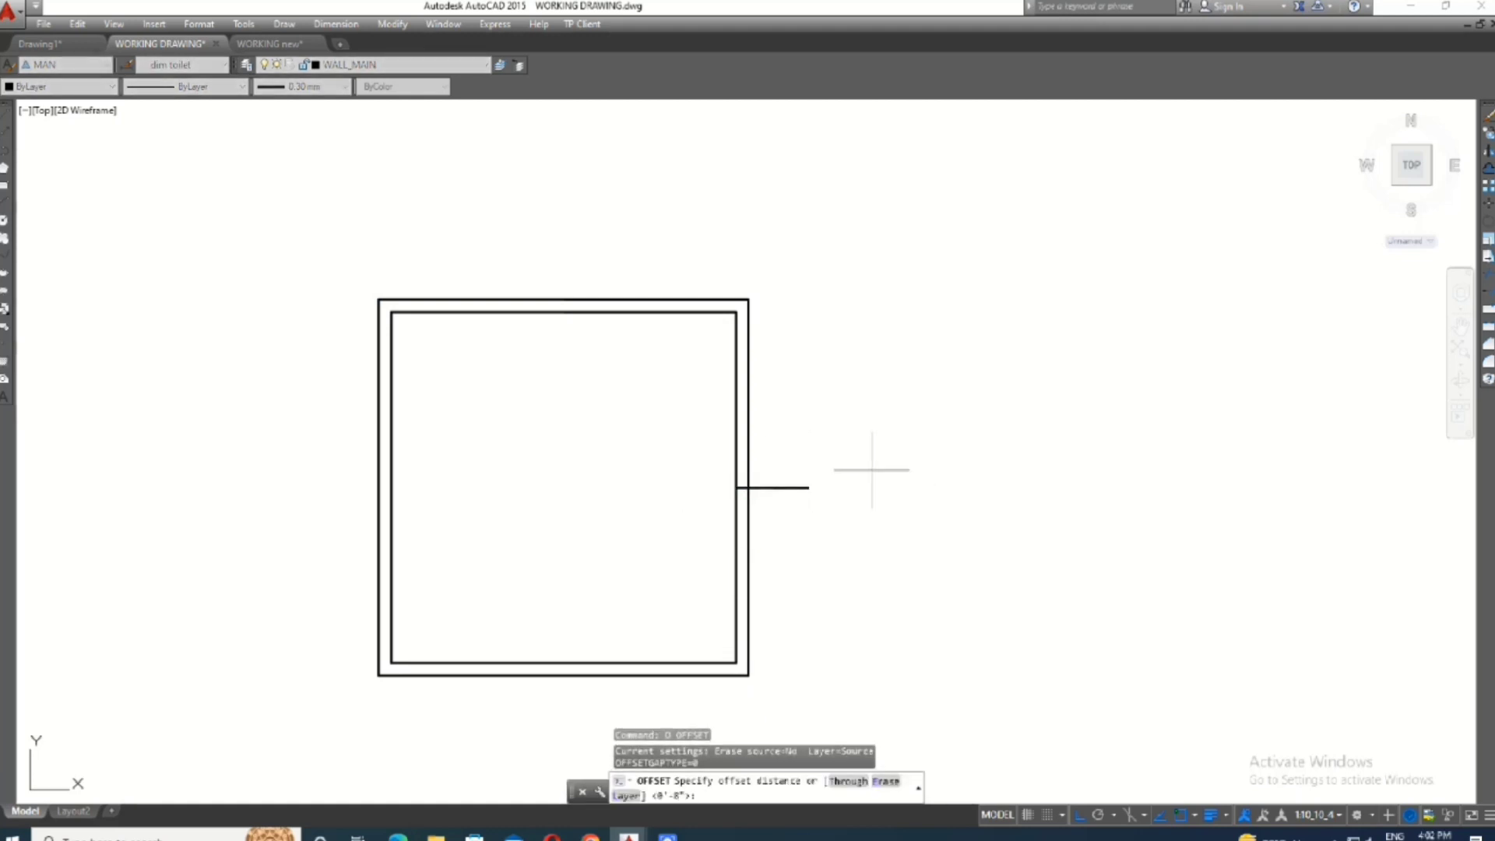
pyautogui.write("4'")
pyautogui.press('Return')
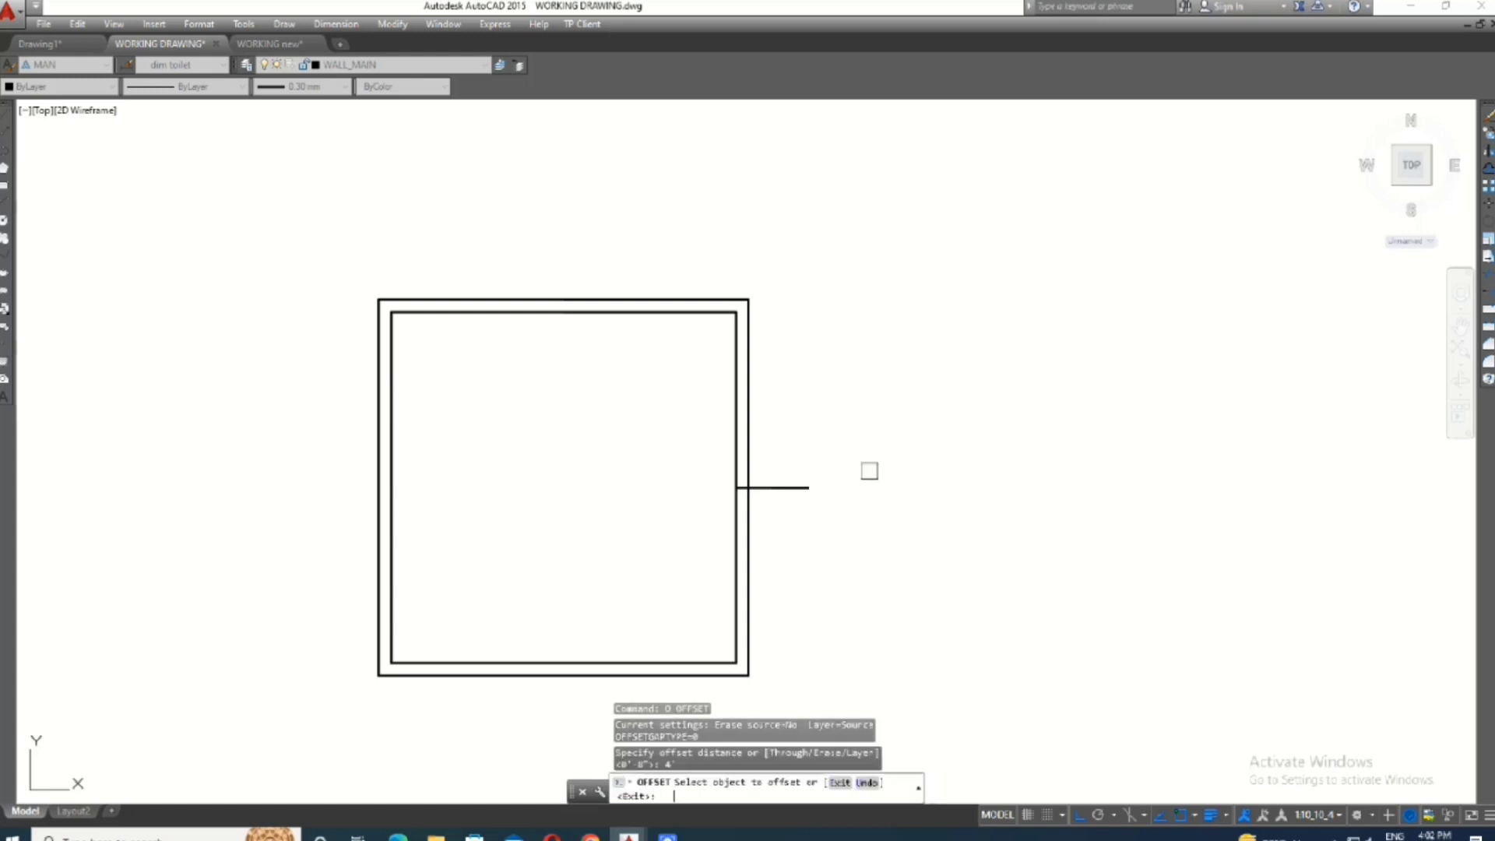
pyautogui.click(797, 489)
pyautogui.click(792, 445)
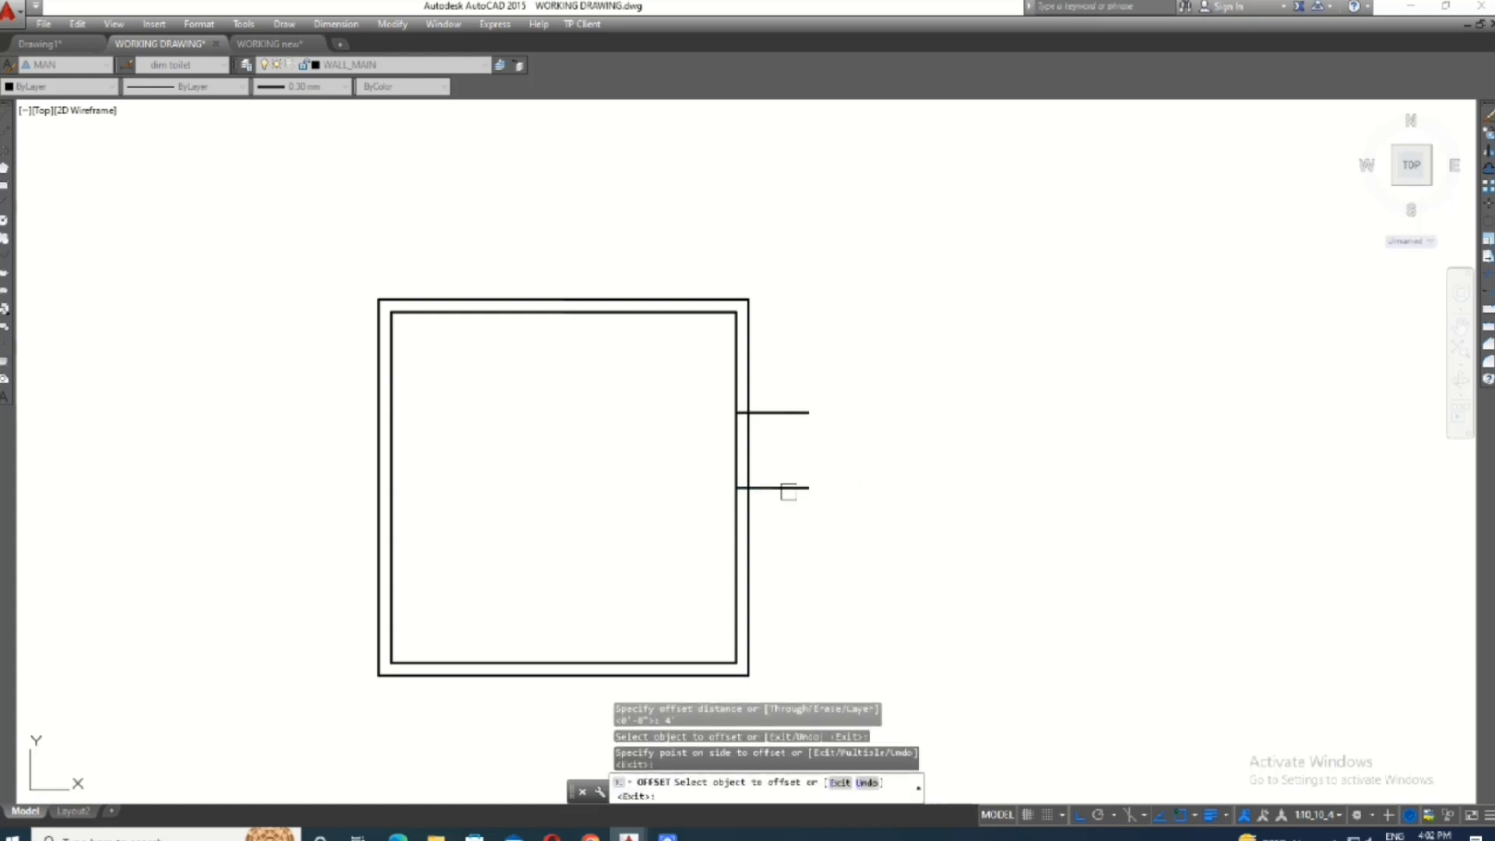
pyautogui.click(793, 489)
pyautogui.click(771, 584)
pyautogui.scroll(-2, 751, 504)
pyautogui.scroll(4, 802, 490)
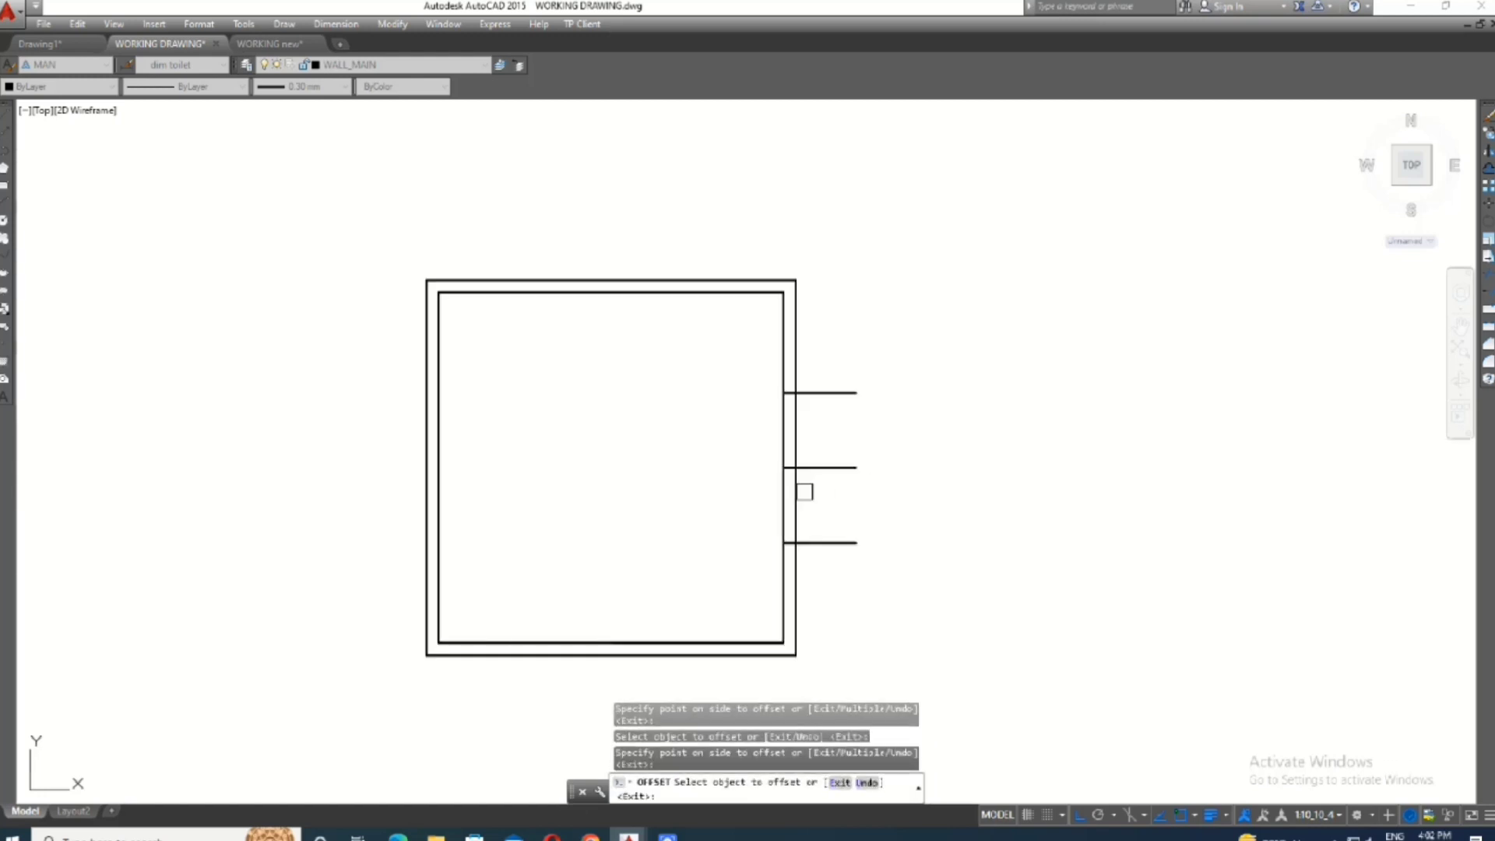
pyautogui.press('Escape')
# - Trim the window opening in the right-hand wall and the projecting line ends, and erase the leftover middle piece
pyautogui.write('tr')
pyautogui.press('Return')
pyautogui.press('Return')
pyautogui.click(861, 405)
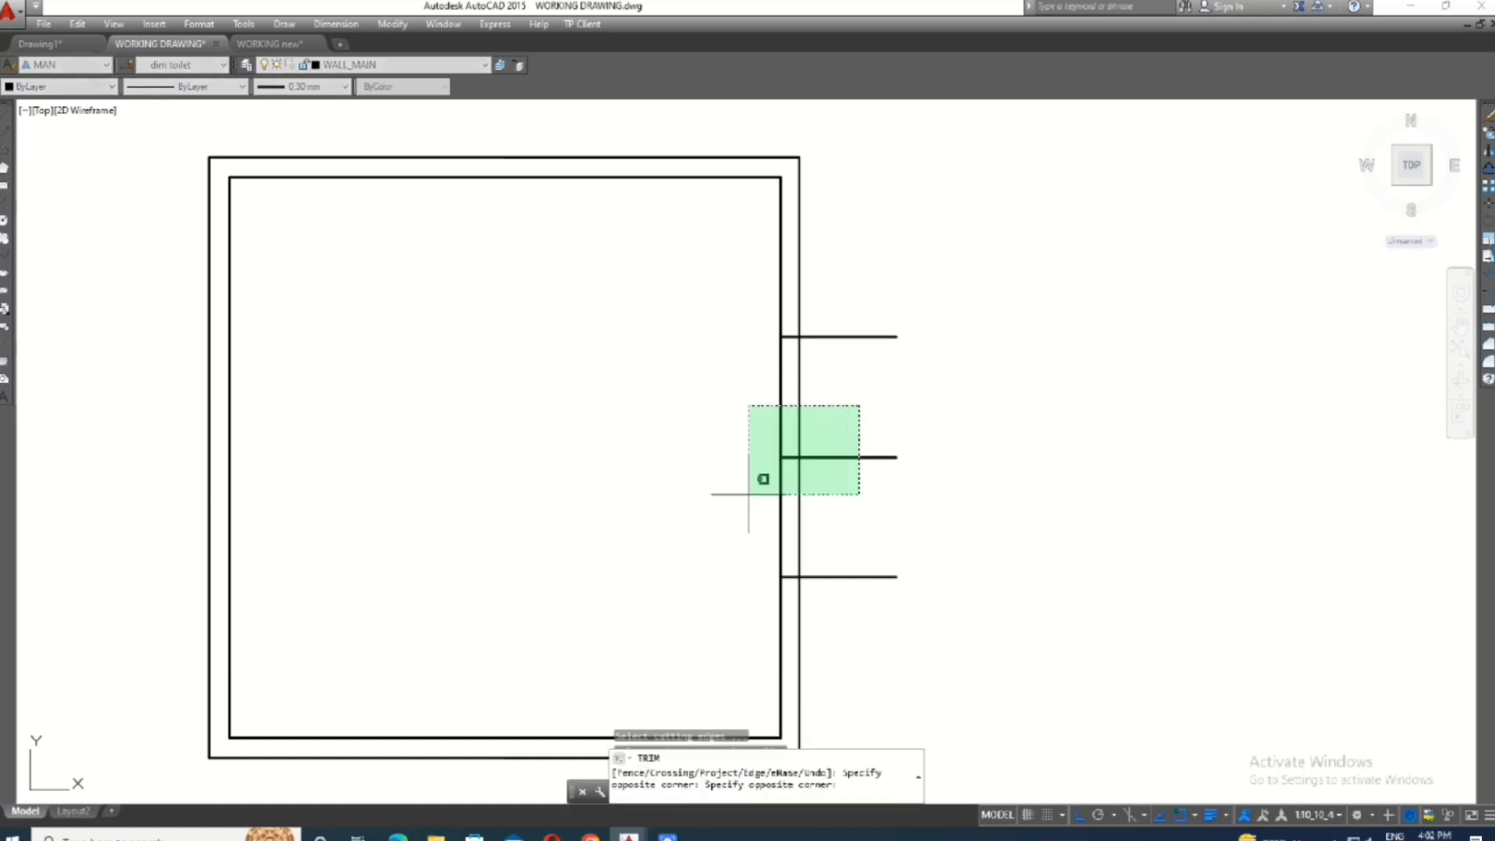
pyautogui.click(750, 495)
pyautogui.click(937, 270)
pyautogui.click(859, 704)
pyautogui.press('Escape')
pyautogui.click(673, 328)
pyautogui.click(847, 503)
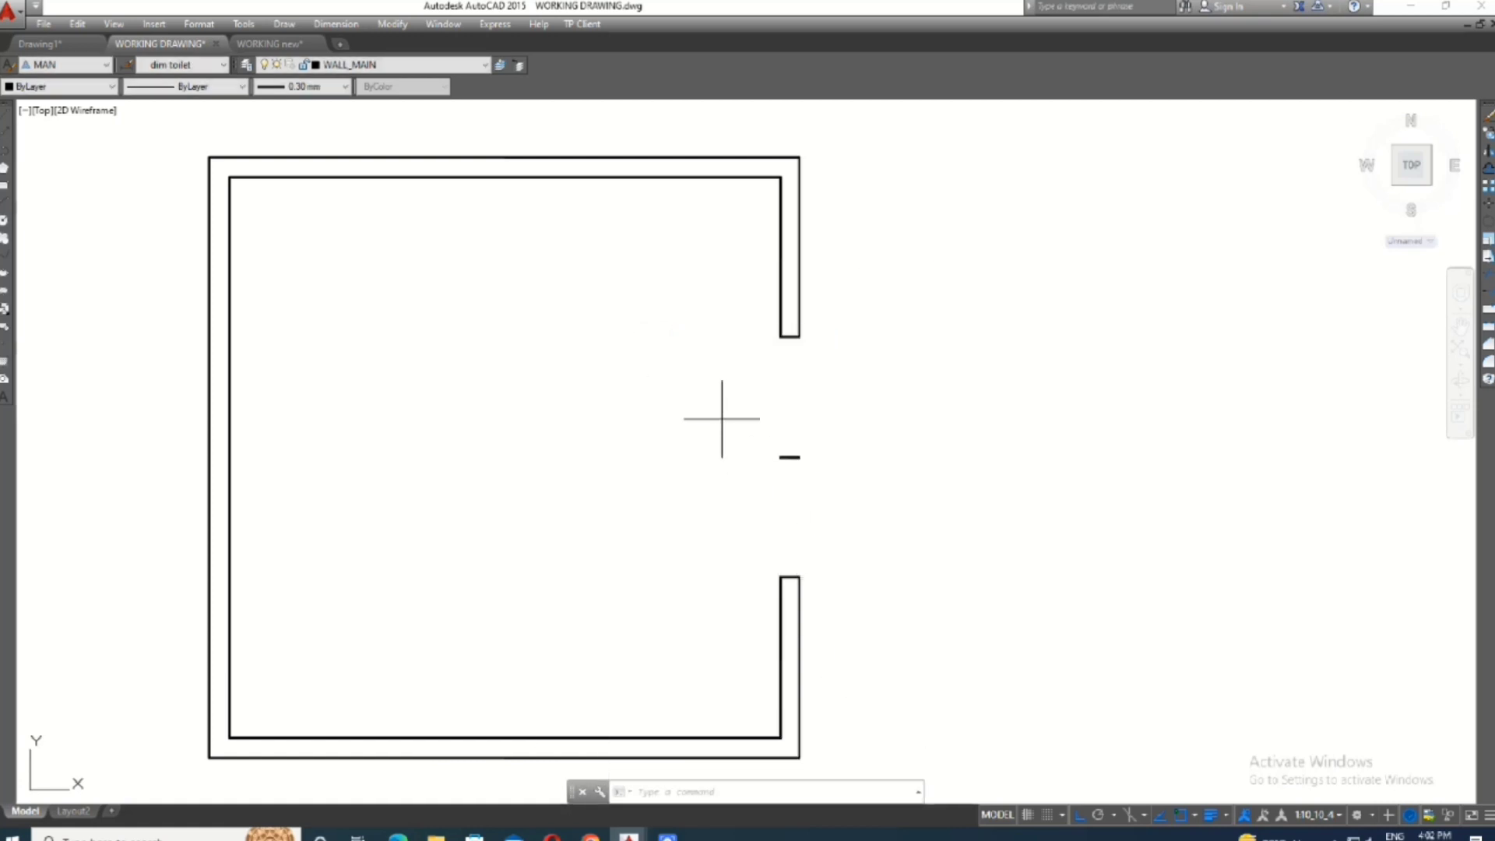
pyautogui.write('e')
pyautogui.press('Return')
# - Draw vertical lines across the window opening along the outer and inner wall faces
pyautogui.write('l')
pyautogui.press('Return')
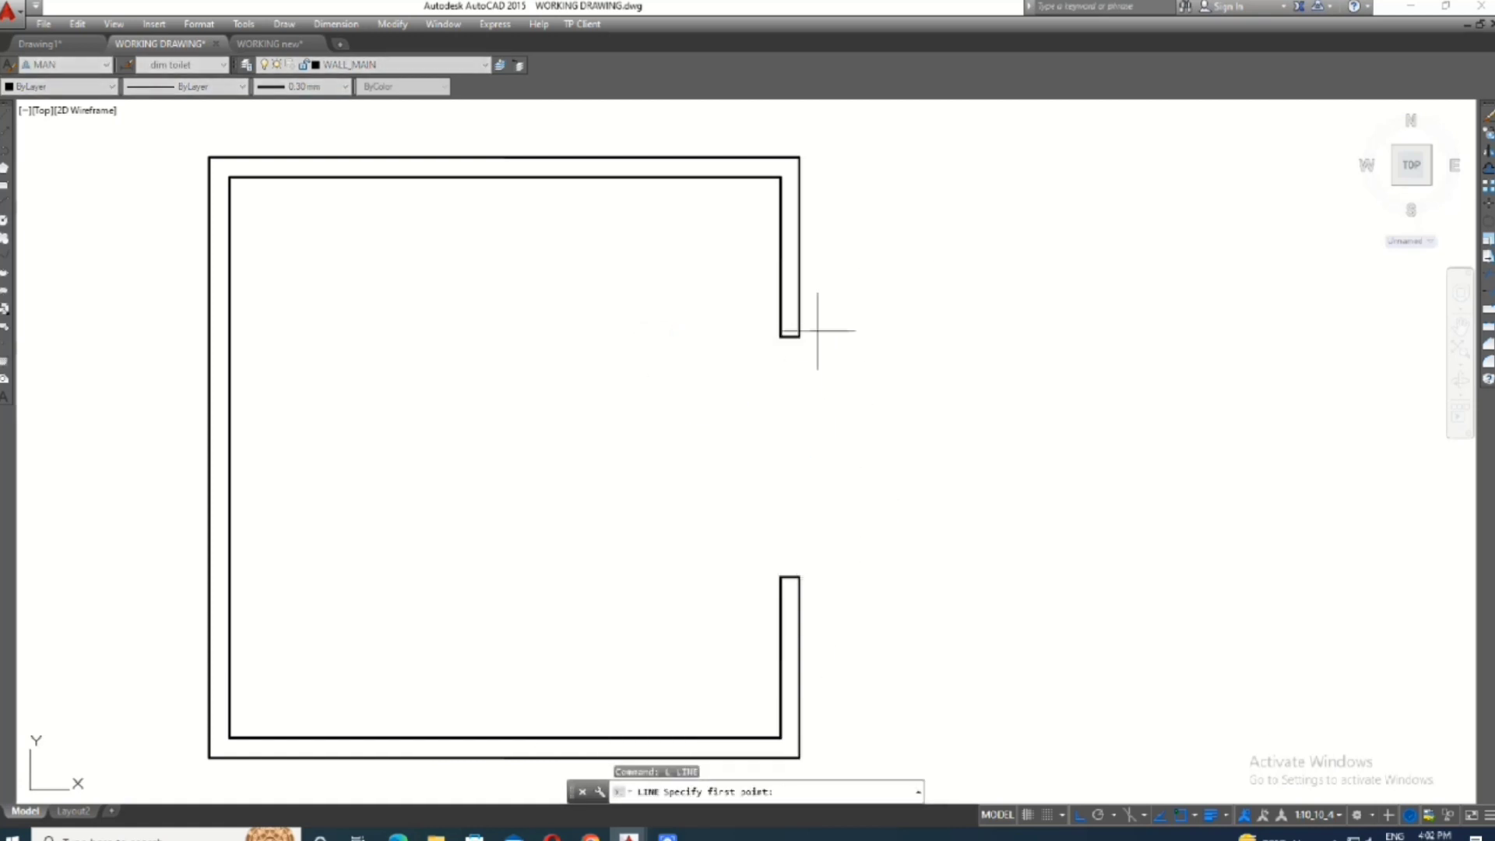
pyautogui.click(798, 336)
pyautogui.click(801, 577)
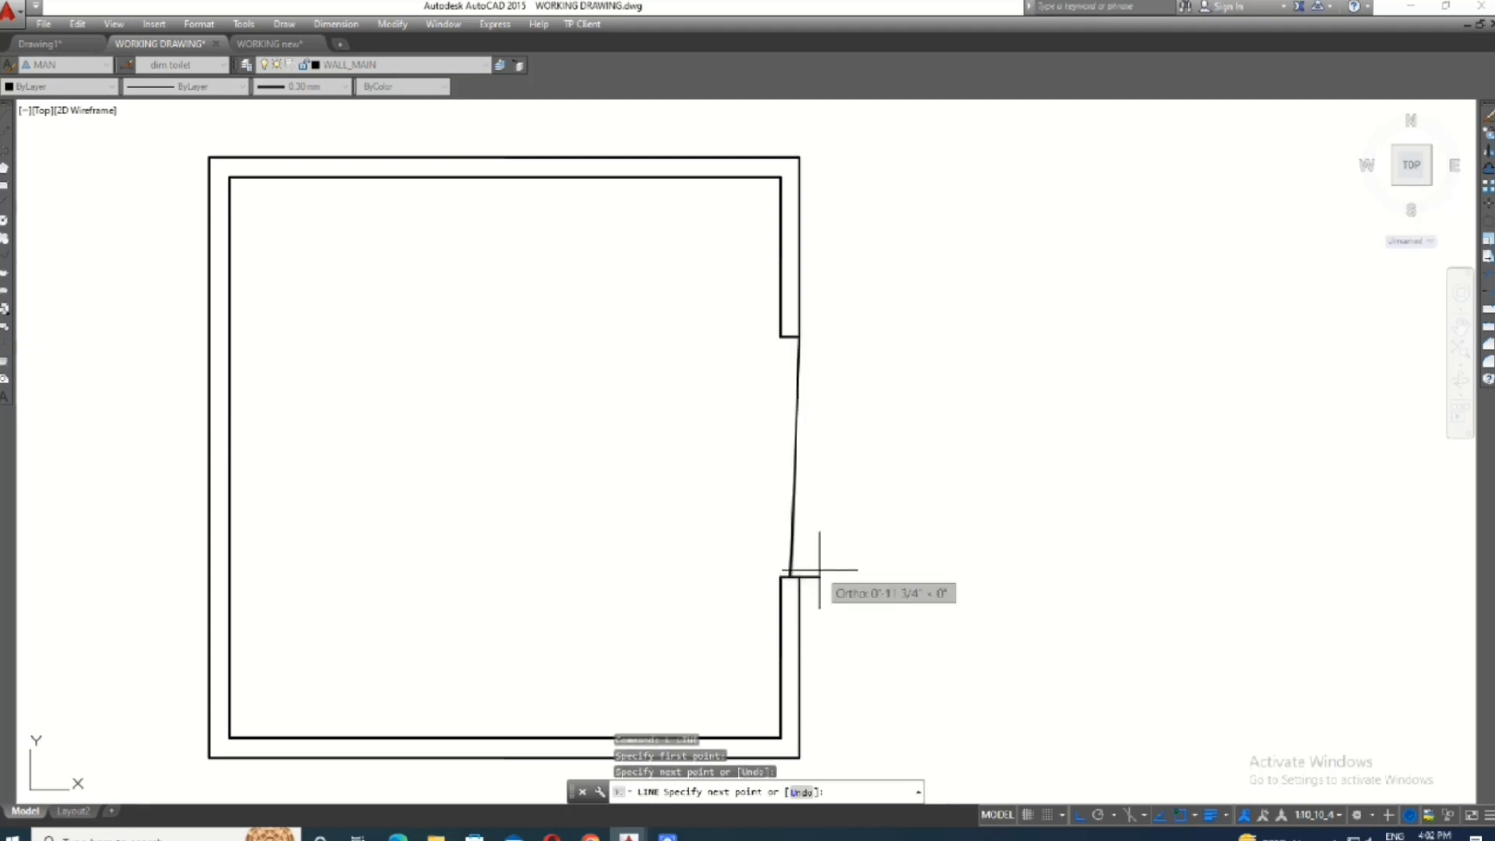
pyautogui.write('u')
pyautogui.press('Return')
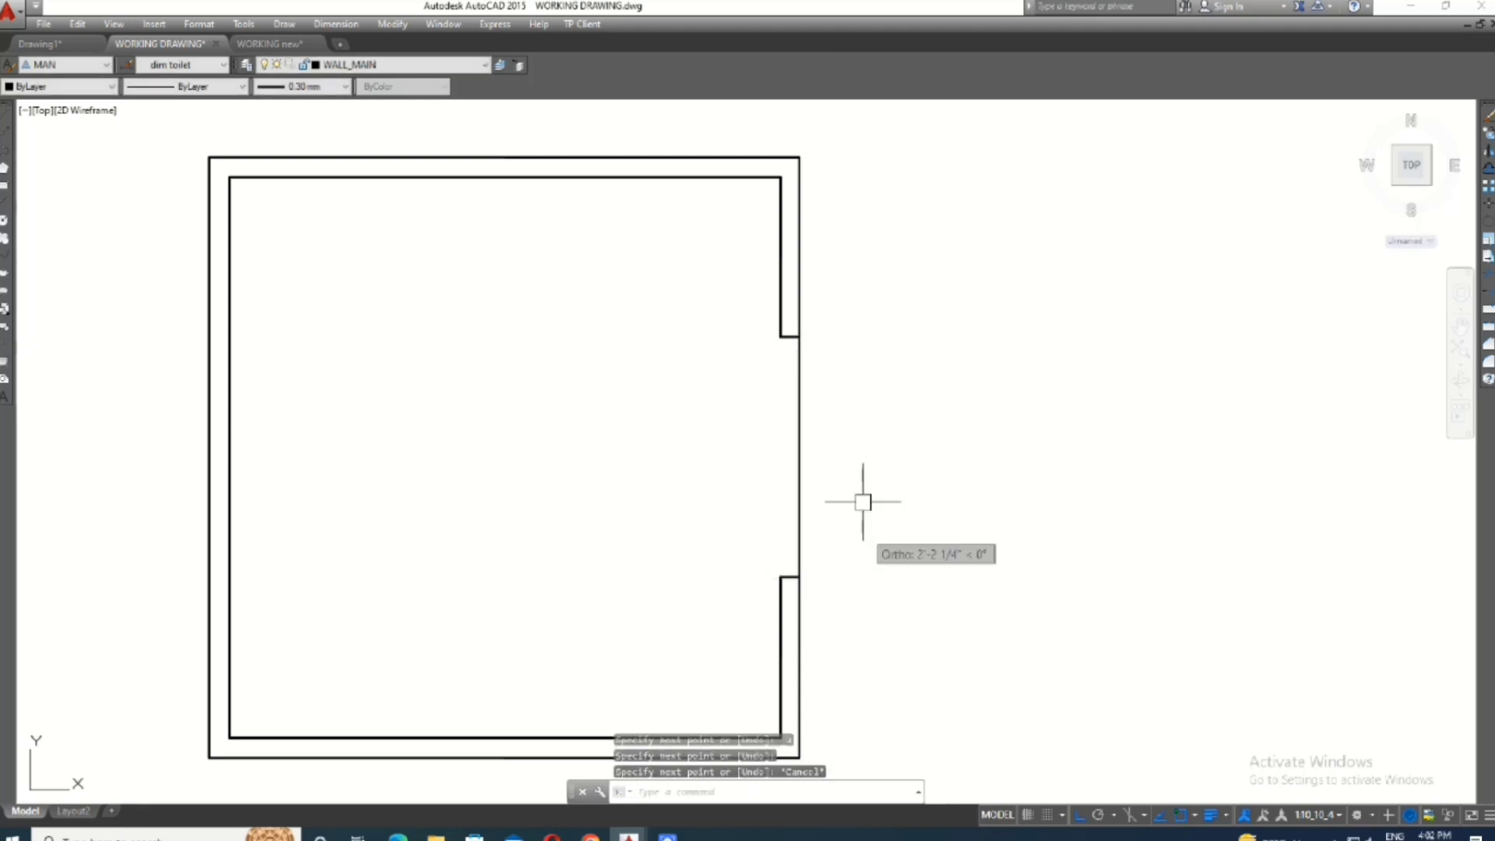
pyautogui.press('Return')
pyautogui.press('Return')
pyautogui.click(781, 337)
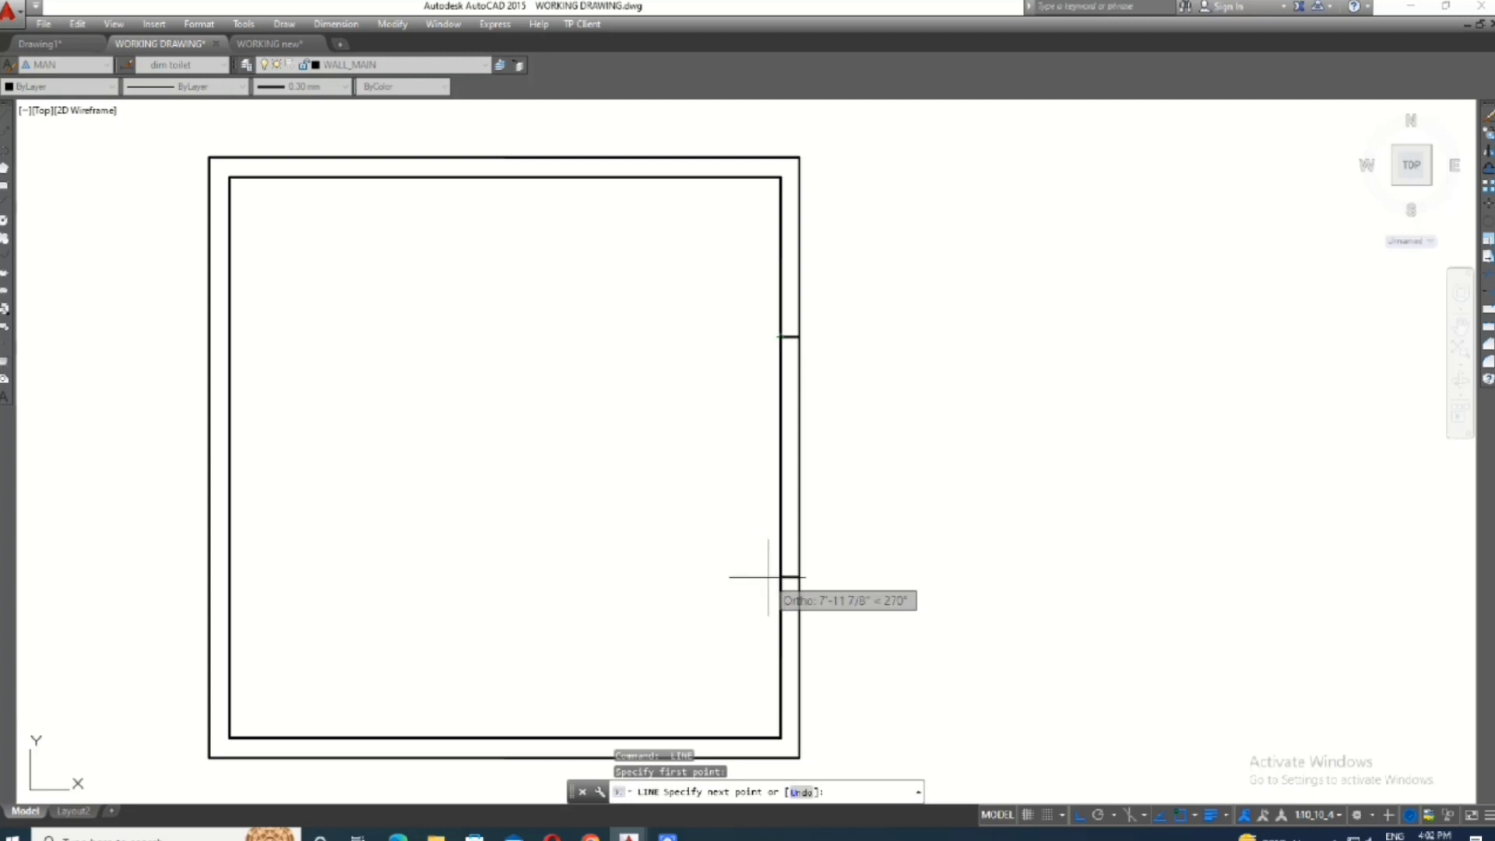
pyautogui.press('Escape')
# - Offset the outer and inner window lines 3 inches into the wall thickness to form the window panes
pyautogui.write('o')
pyautogui.press('Return')
pyautogui.write('3')
pyautogui.press('Return')
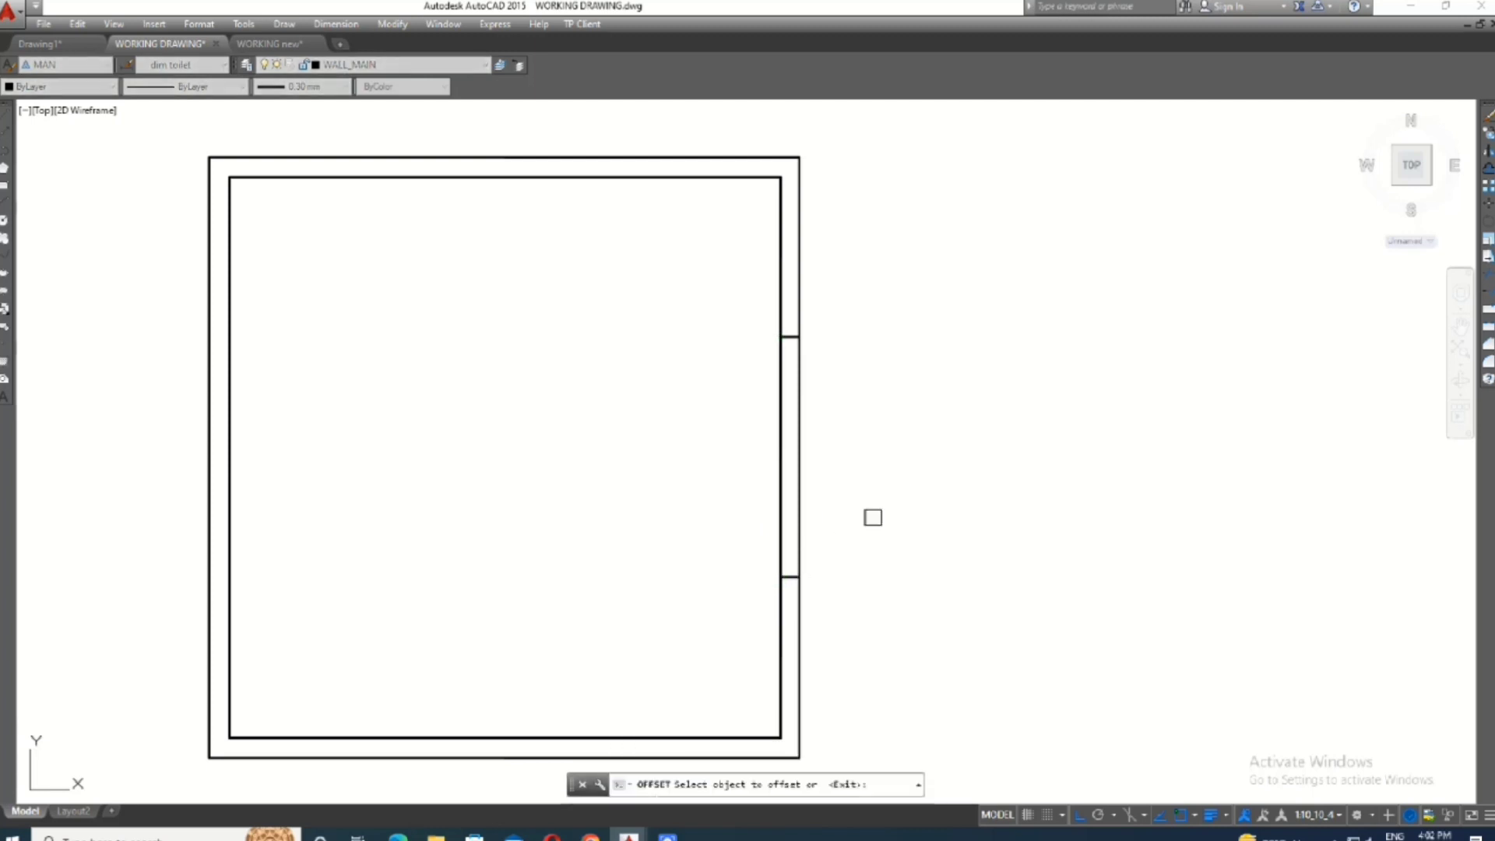
pyautogui.scroll(2, 872, 515)
pyautogui.click(759, 570)
pyautogui.click(701, 608)
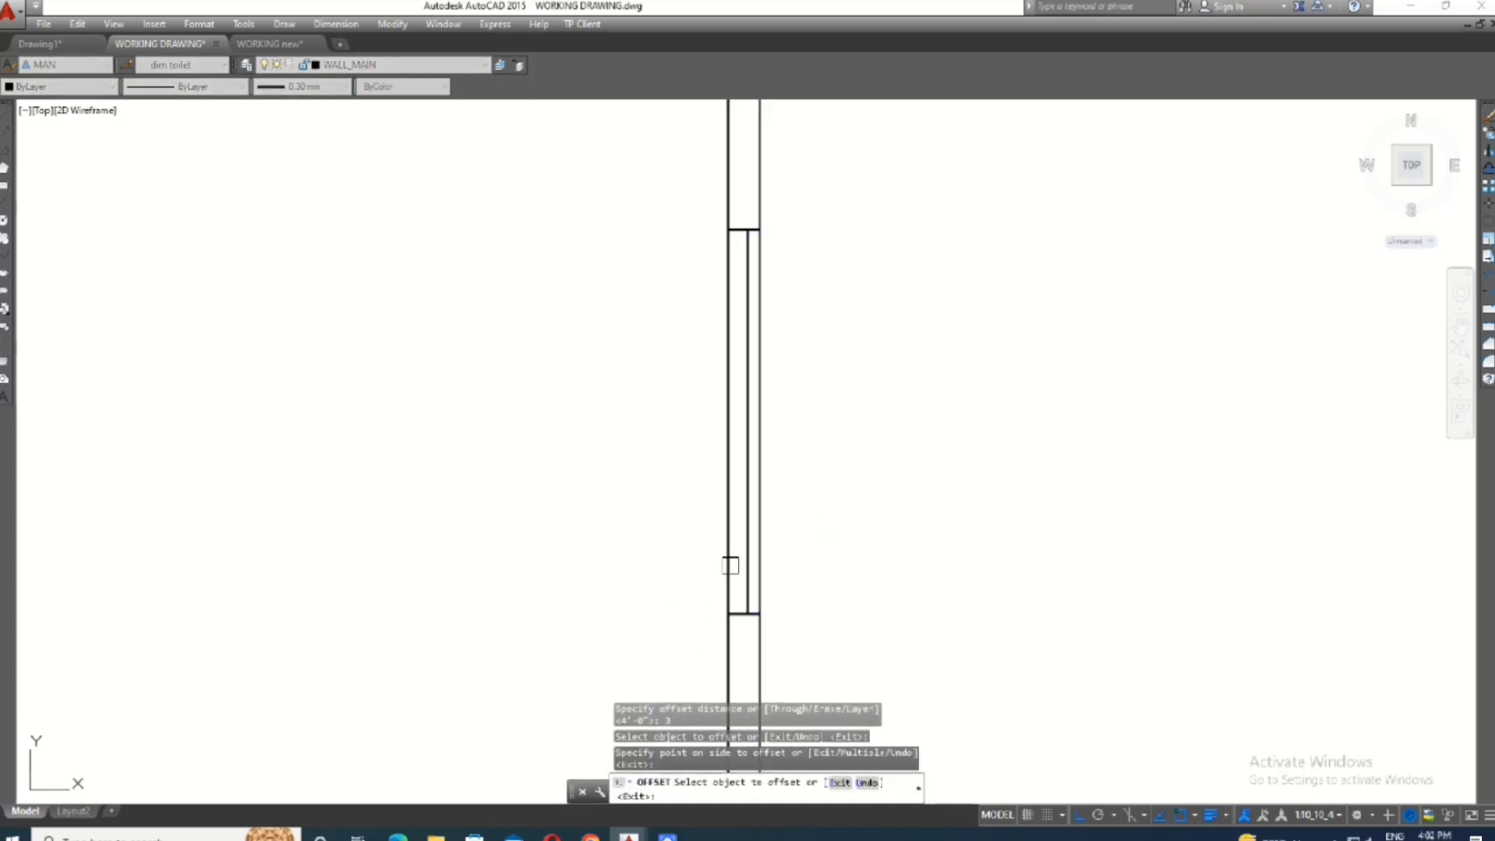
pyautogui.click(731, 564)
pyautogui.click(870, 389)
pyautogui.press('Escape')
# - Extend the right-hand wall's inner line down to the outer line of the bottom wall
pyautogui.scroll(-4, 870, 374)
pyautogui.moveTo(770, 658); pyautogui.dragTo(824, 573, button='middle')
pyautogui.scroll(2, 895, 421)
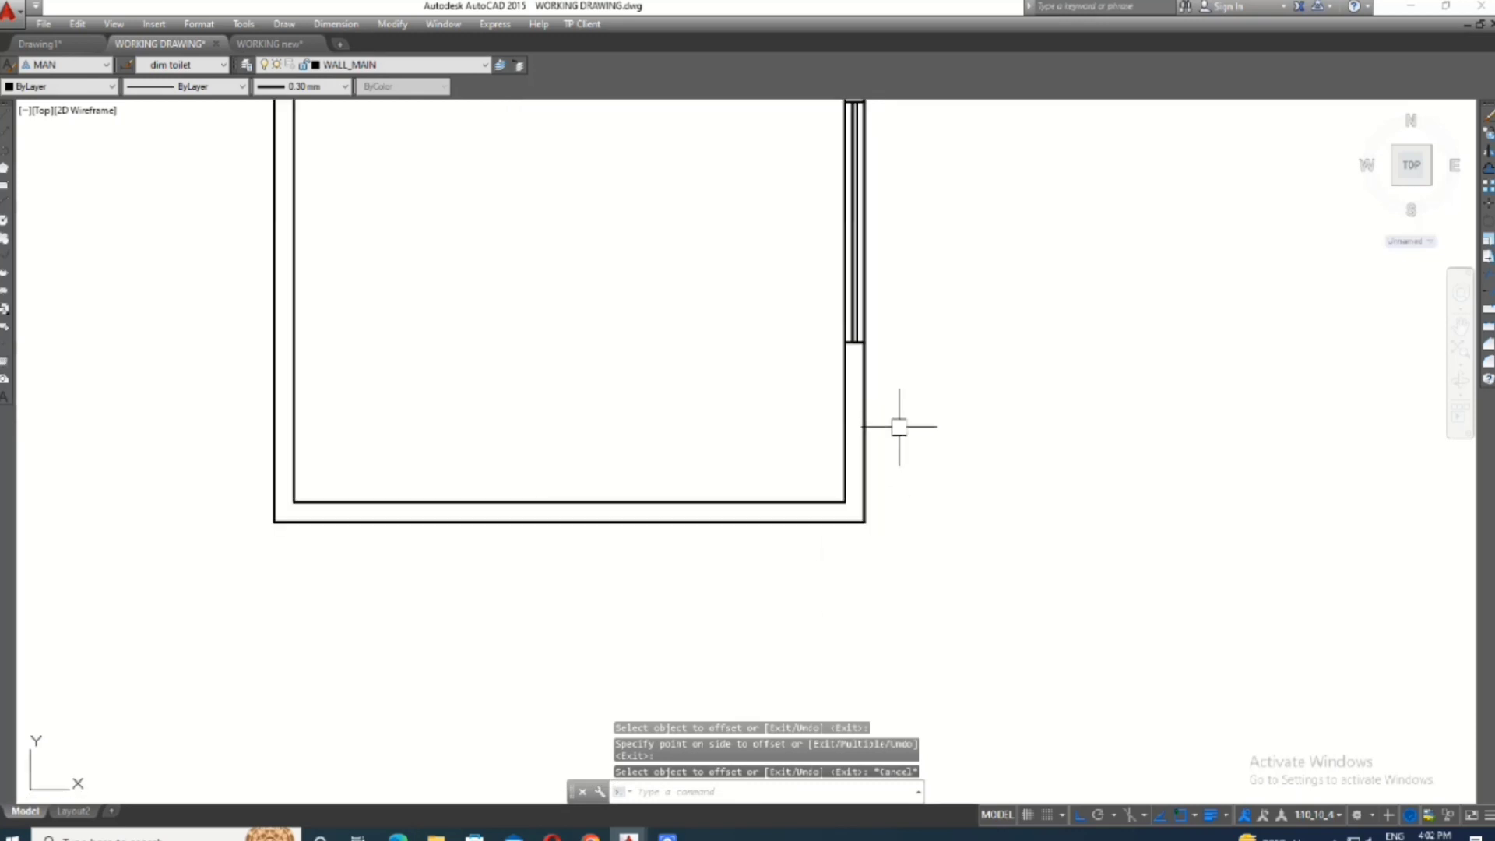
pyautogui.write('ex')
pyautogui.press('Return')
pyautogui.scroll(2, 841, 467)
pyautogui.press('Escape')
# - Offset the lower inner line of the right-hand wall 5' into the room to mark the door opening
pyautogui.write('o')
pyautogui.press('Return')
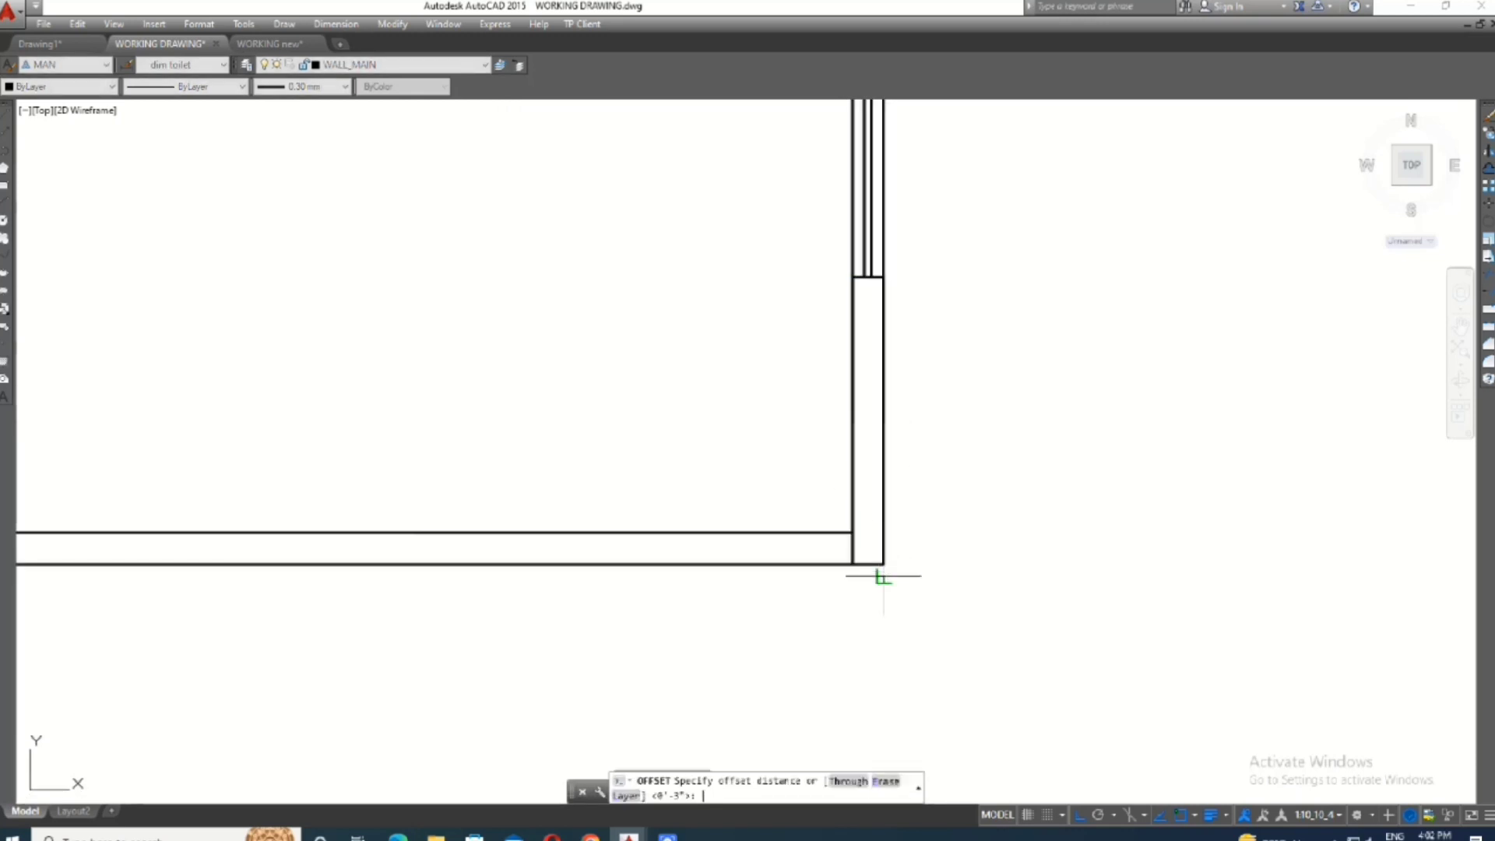
pyautogui.press('Escape')
pyautogui.write('o')
pyautogui.press('Return')
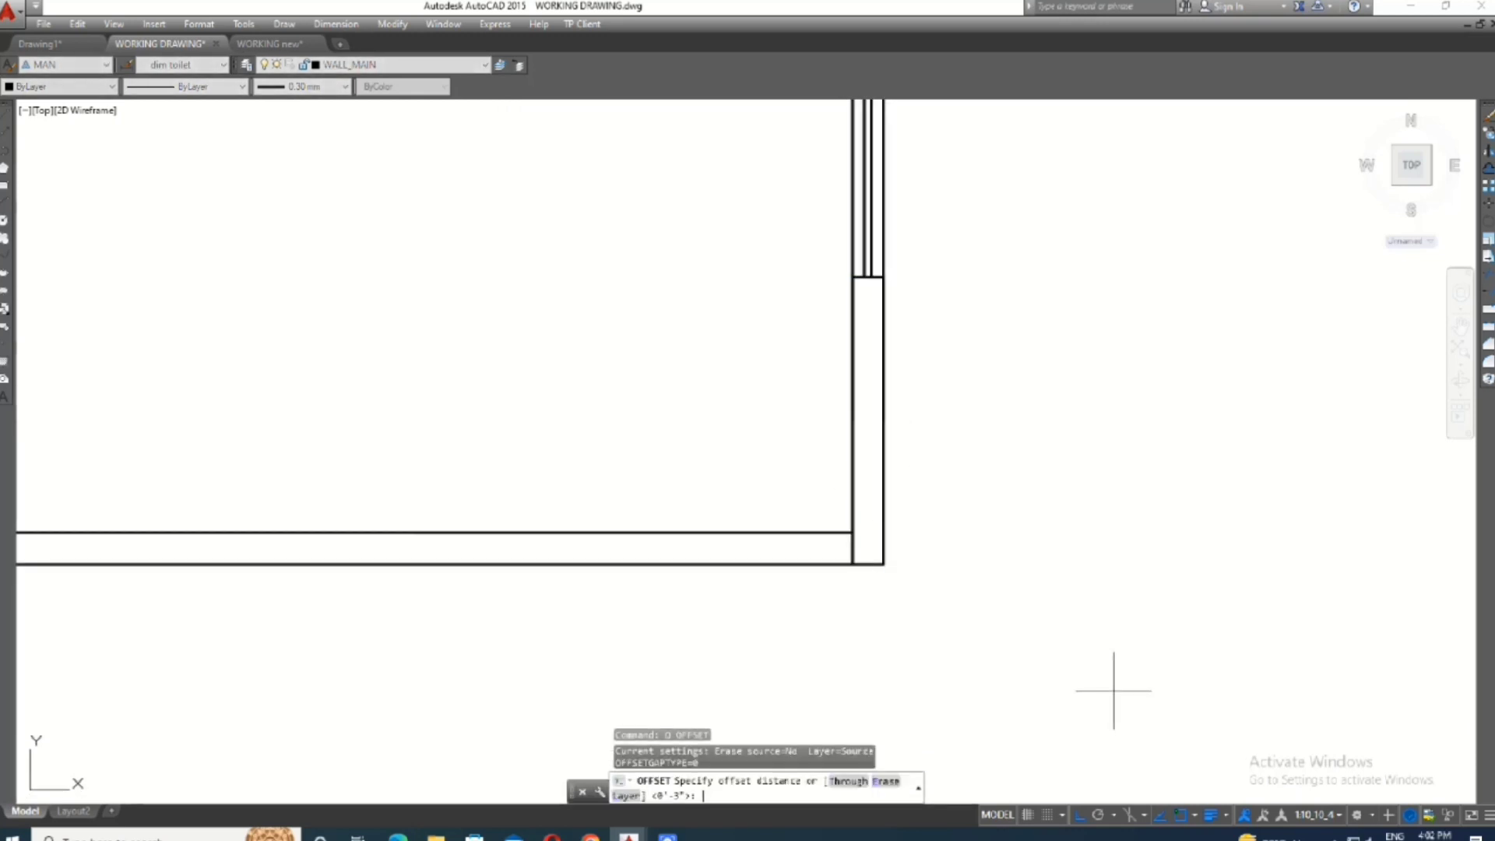
pyautogui.write('5')
pyautogui.press('Return')
pyautogui.click(855, 549)
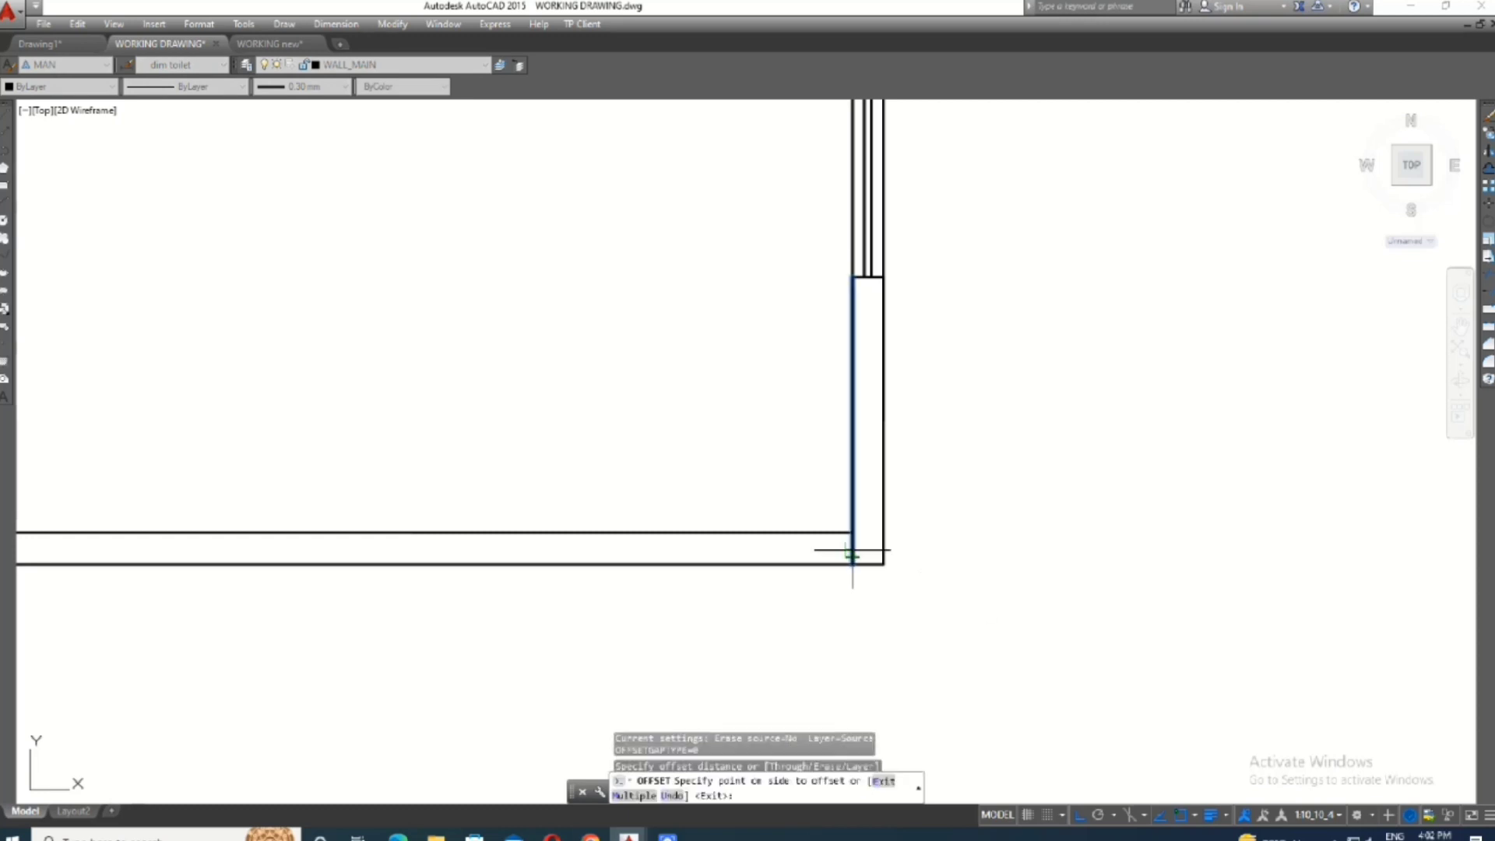
pyautogui.click(849, 570)
pyautogui.press('Escape')
# - Trim the bottom wall lines inside the door opening and the part of the offset line above the wall
pyautogui.press('BackSpace')
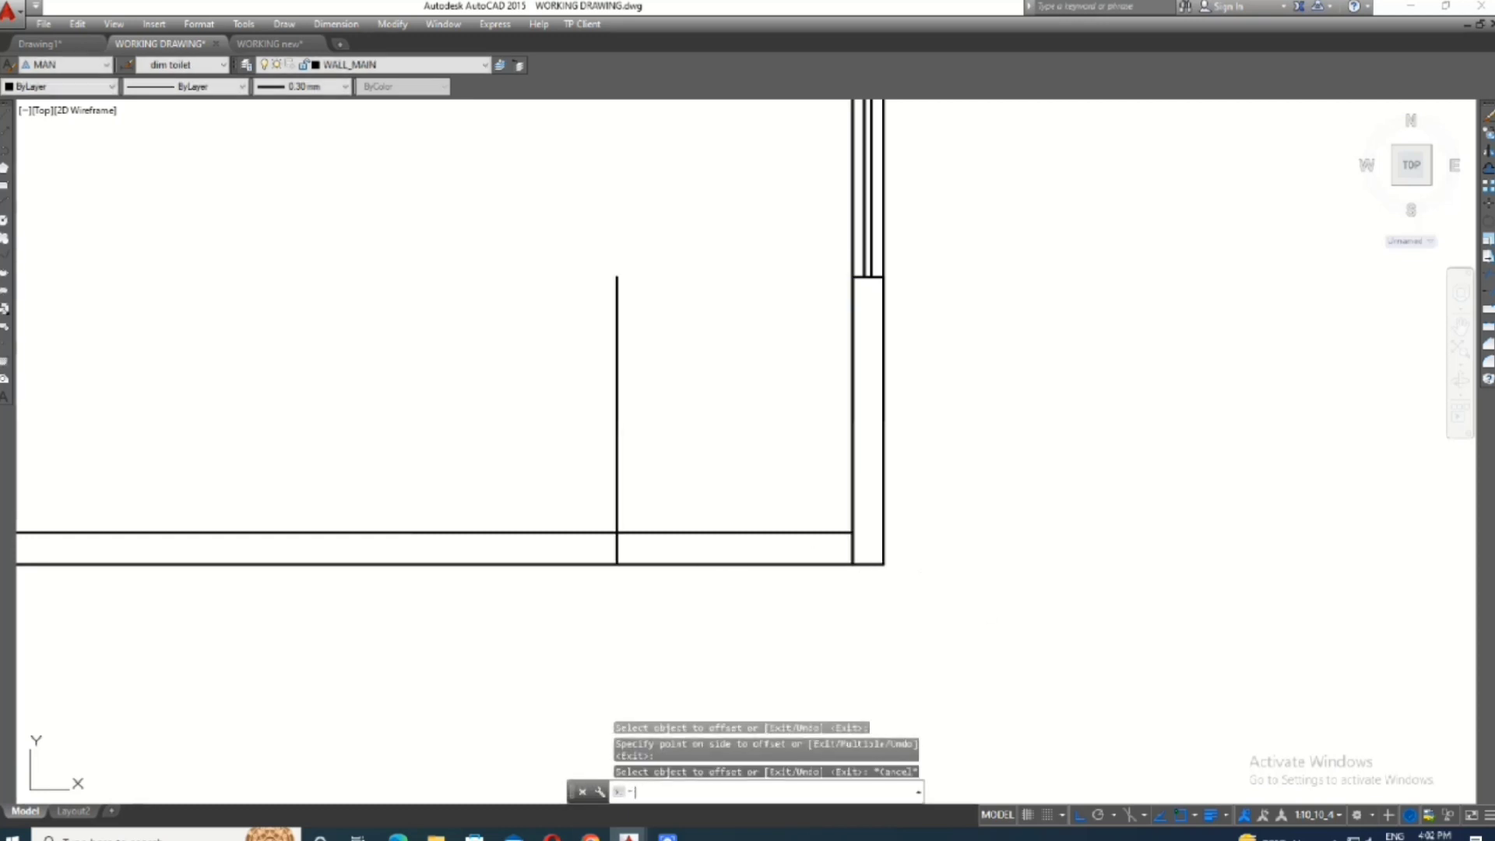
pyautogui.write('r')
pyautogui.press('Return')
pyautogui.press('Return')
pyautogui.click(787, 464)
pyautogui.click(714, 615)
pyautogui.click(680, 446)
pyautogui.click(552, 504)
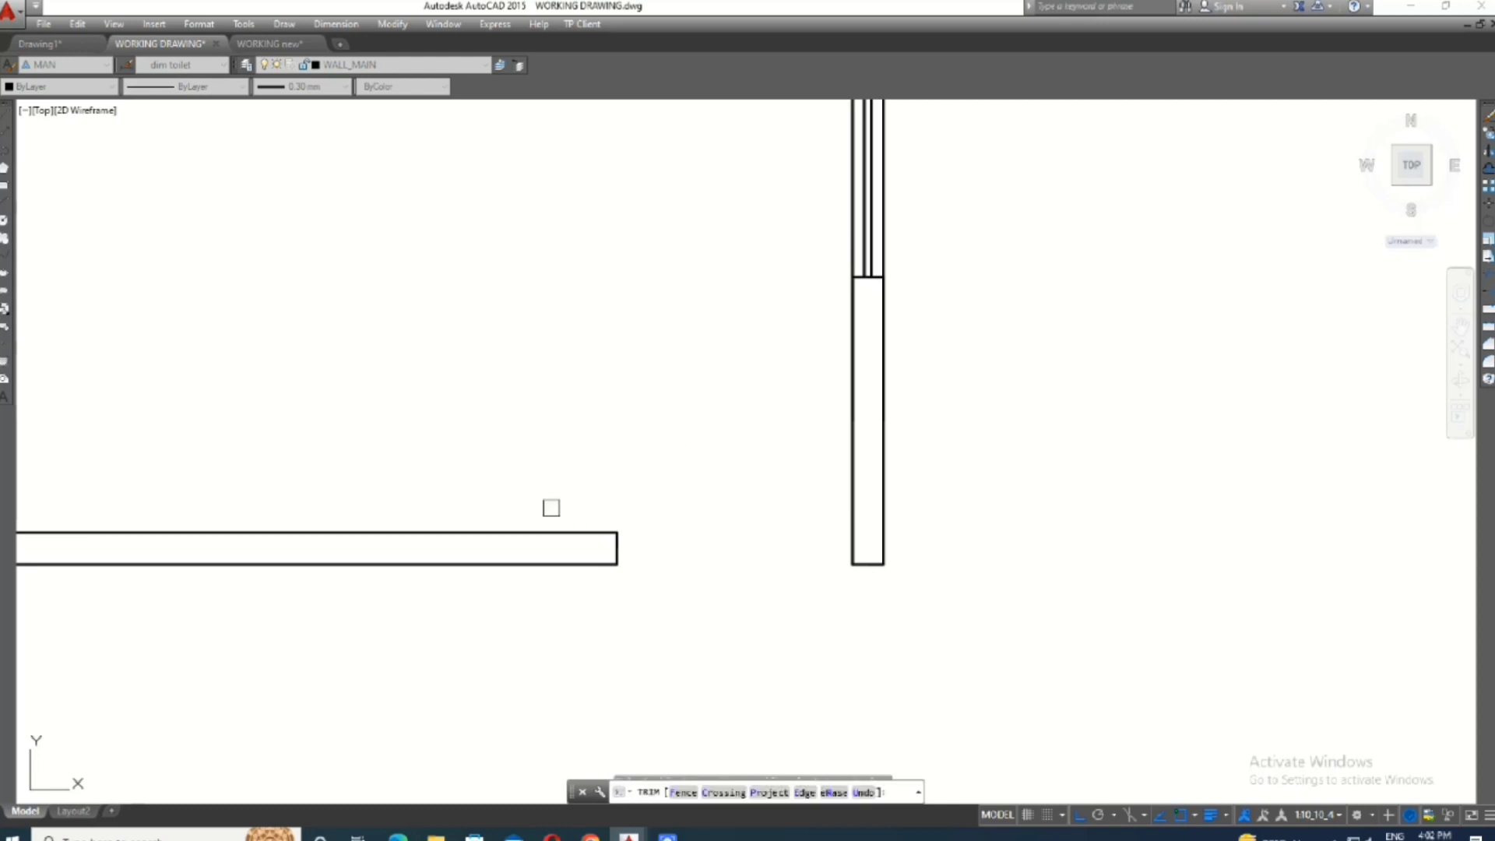
pyautogui.press('Escape')
# - Draw a line across the door opening along the outer face of the bottom wall
pyautogui.scroll(-5, 868, 527)
pyautogui.moveTo(794, 507); pyautogui.dragTo(821, 577, button='middle')
pyautogui.scroll(2, 826, 583)
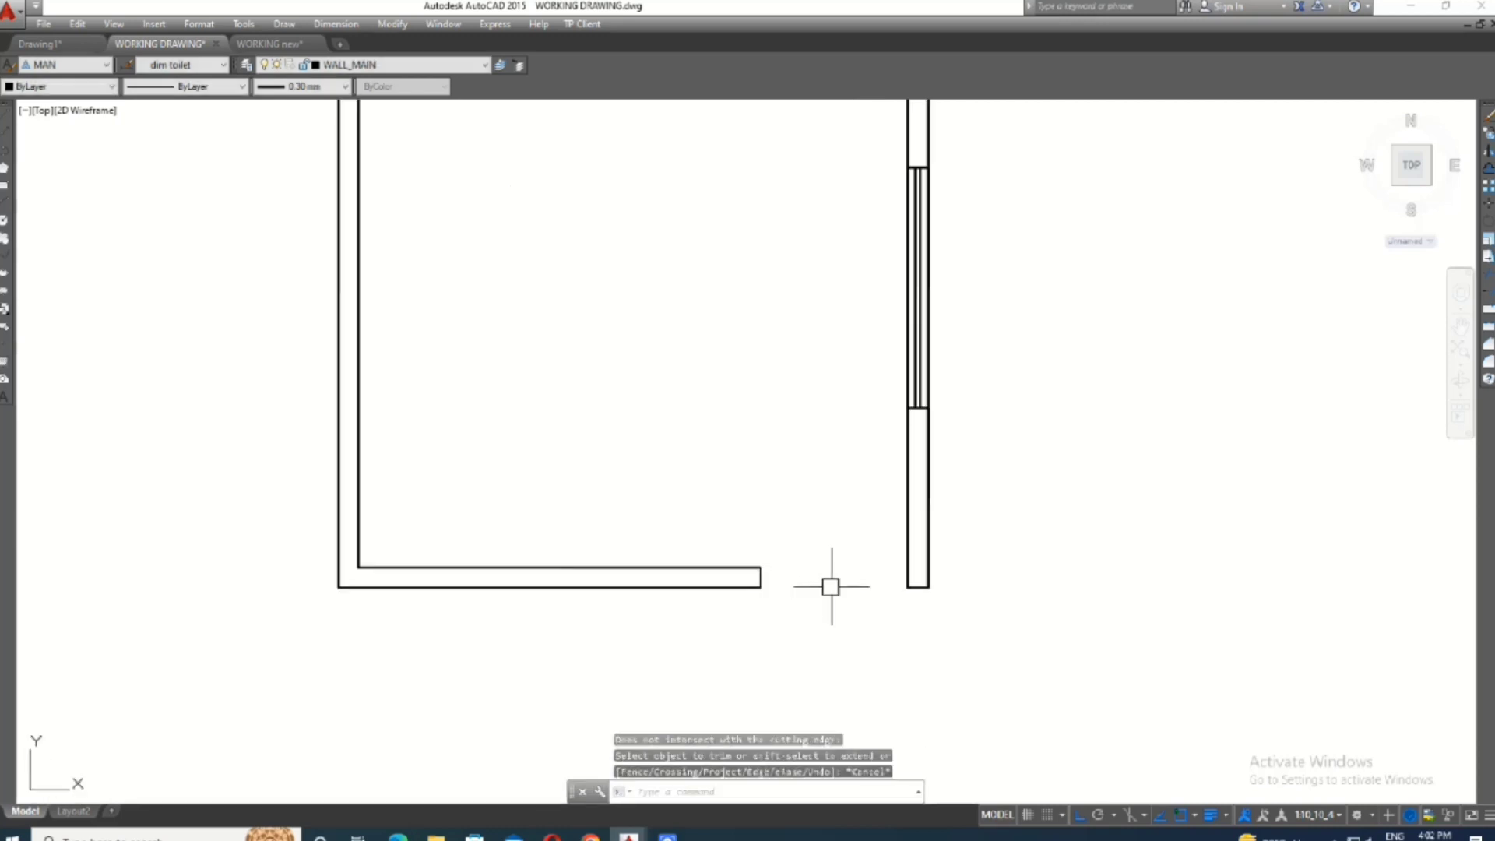
pyautogui.write('l')
pyautogui.press('Return')
pyautogui.scroll(2, 833, 585)
pyautogui.click(728, 591)
pyautogui.click(965, 591)
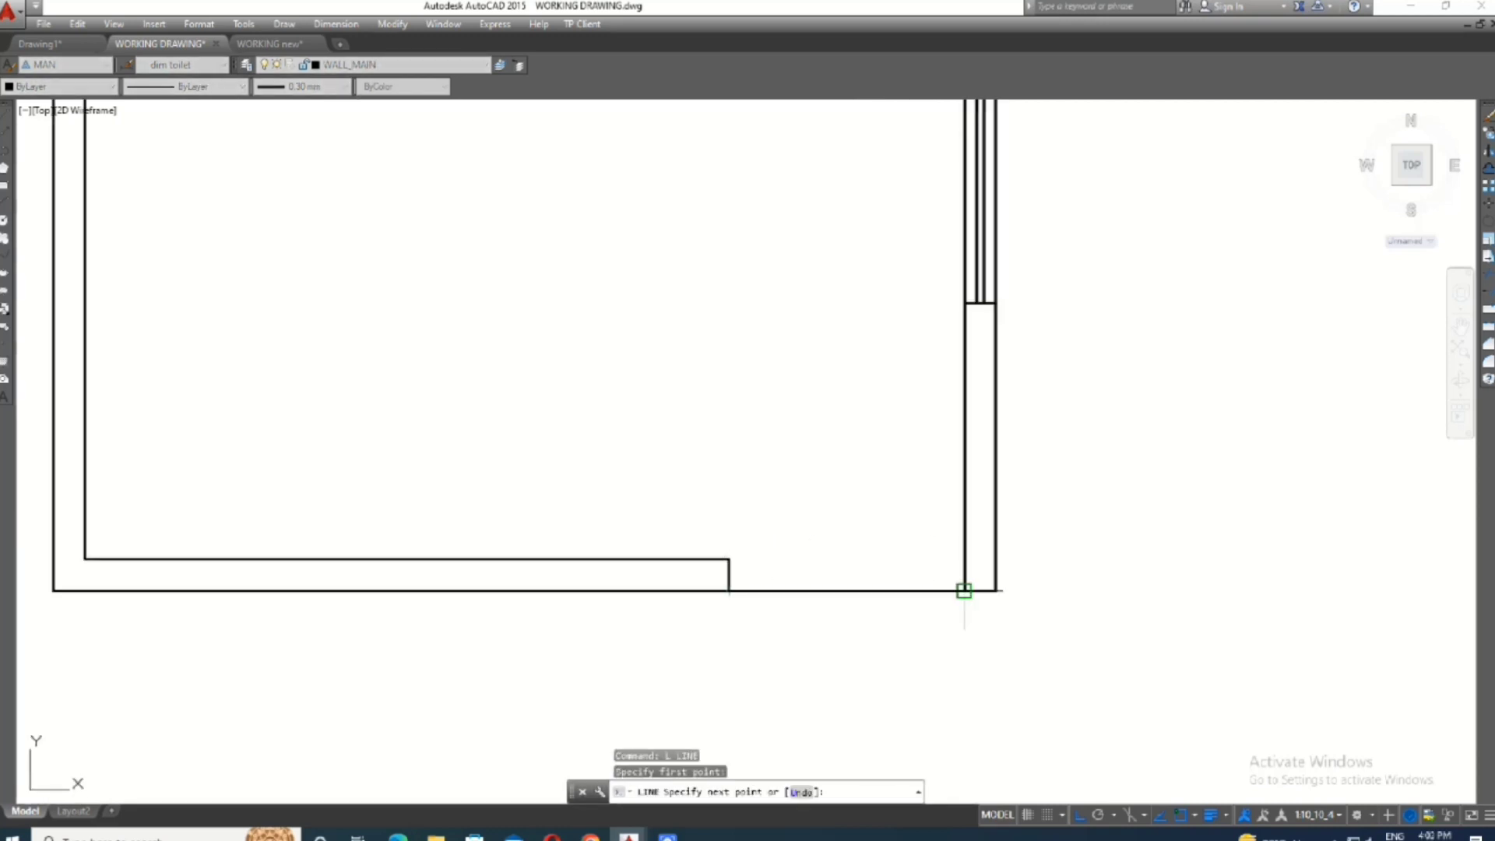
pyautogui.press('Escape')
# - Offset the line across the door opening 4 inches inward
pyautogui.write('o')
pyautogui.press('Return')
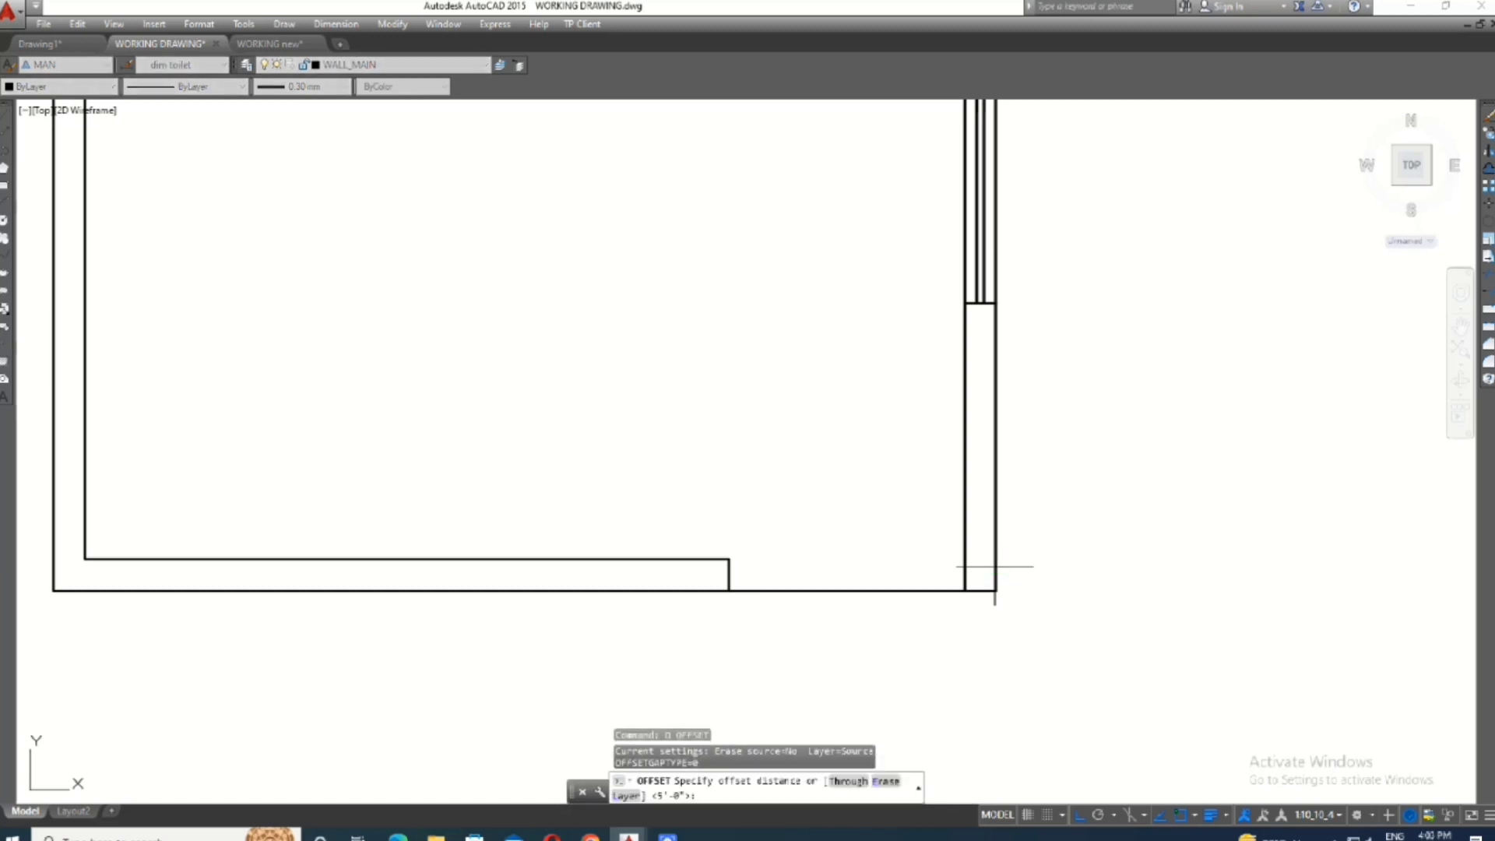
pyautogui.write('4')
pyautogui.press('Return')
pyautogui.click(910, 586)
pyautogui.click(908, 524)
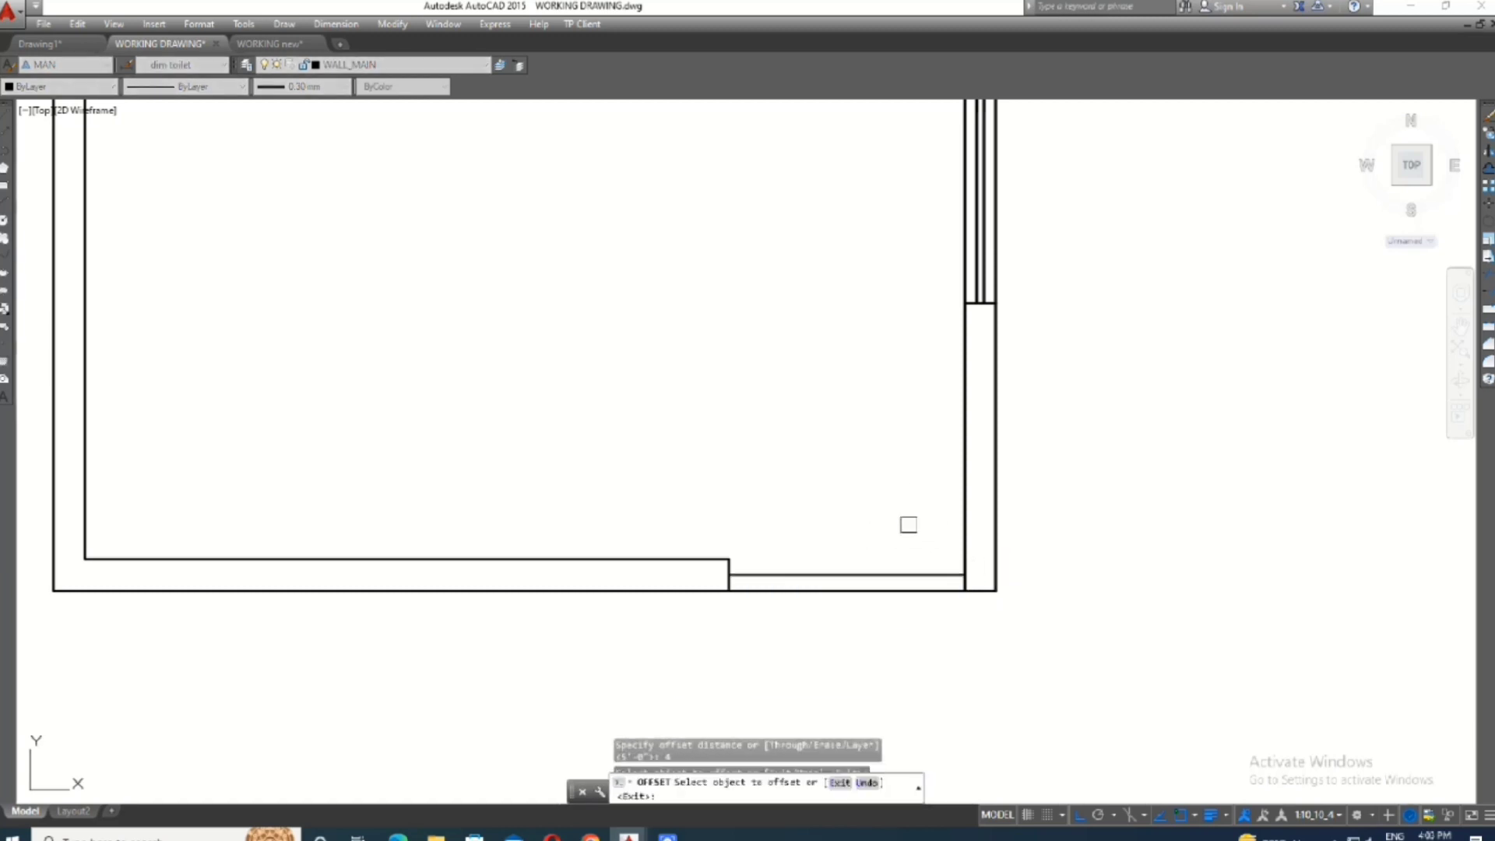
pyautogui.press('Escape')
# - Offset the outer line across the door opening 2 inches inward
pyautogui.write('o')
pyautogui.press('Return')
pyautogui.write('2')
pyautogui.press('Return')
pyautogui.scroll(4, 847, 609)
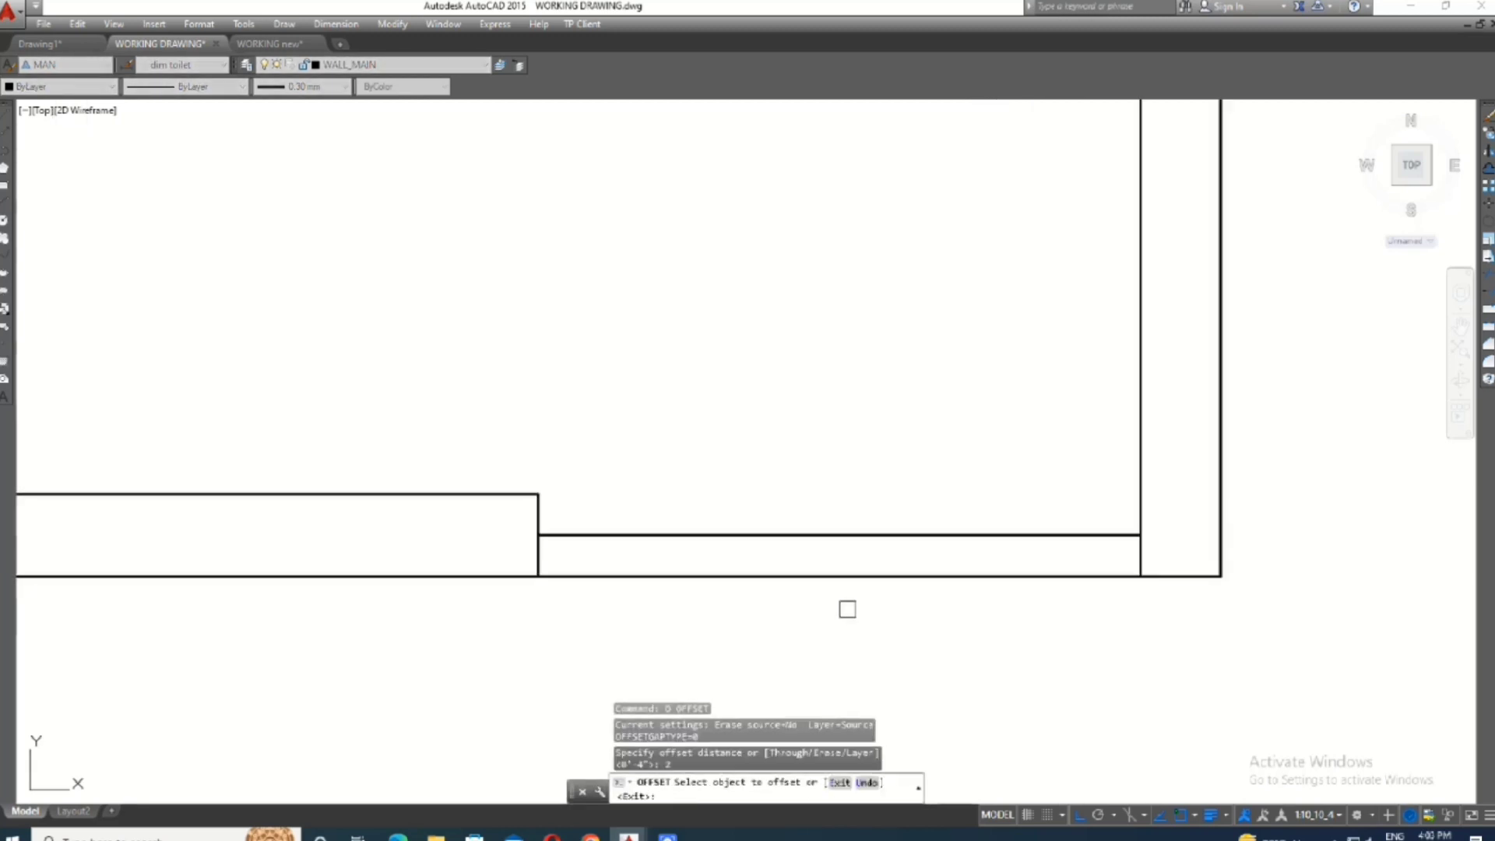
pyautogui.click(858, 581)
pyautogui.click(898, 538)
pyautogui.press('Escape')
# - Draw a short vertical line across the middle of the door lines and trim them into two staggered sliding panels
pyautogui.write('l')
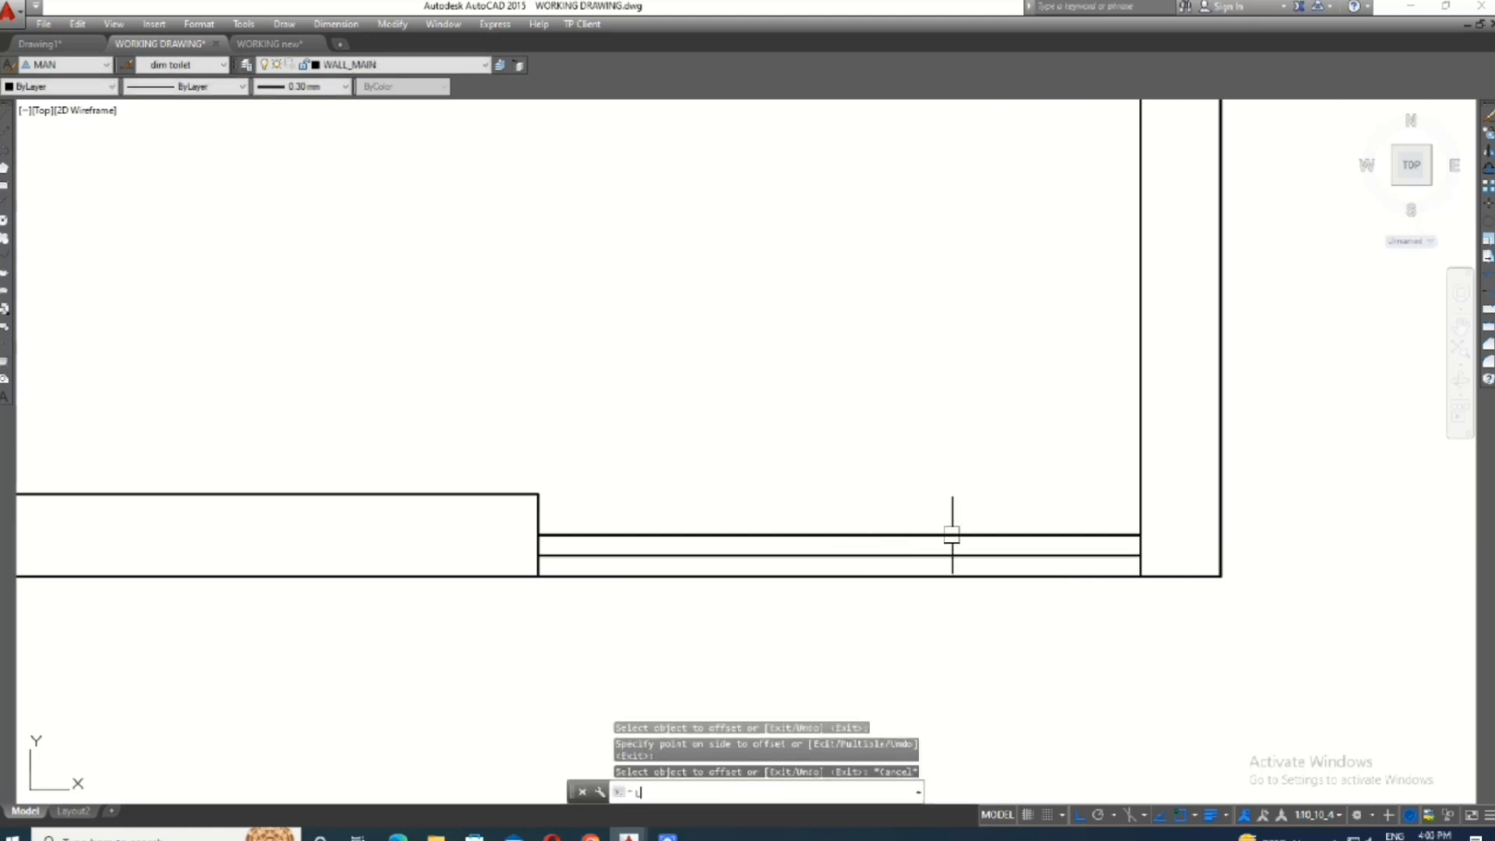
pyautogui.press('Return')
pyautogui.click(828, 538)
pyautogui.click(828, 578)
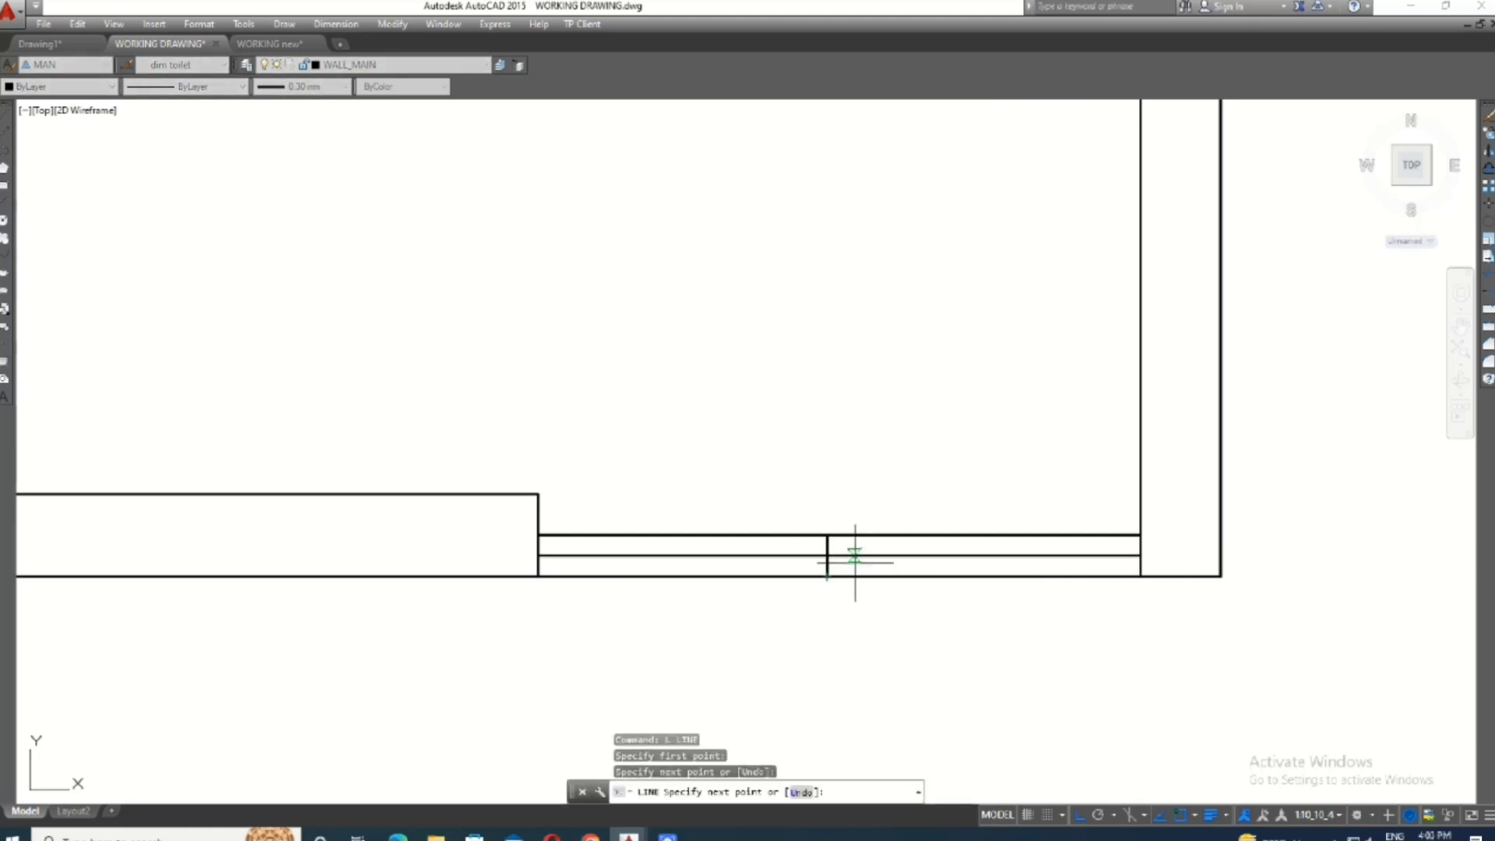
pyautogui.press('Escape')
pyautogui.write('t')
pyautogui.click(881, 530)
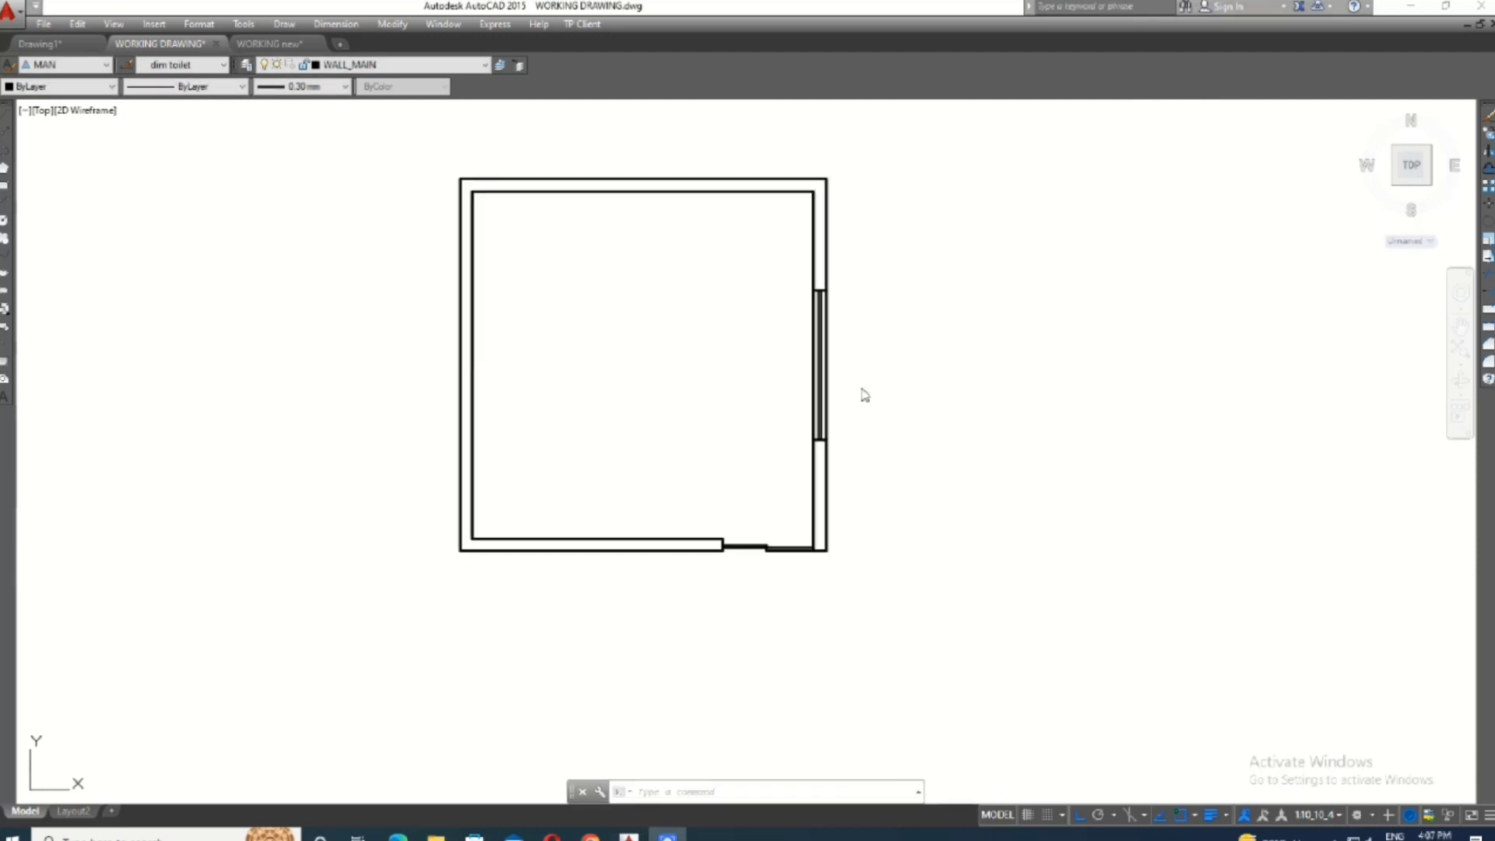
# - Move the window lines in the right-hand wall to the window layer
pyautogui.click(861, 350)
pyautogui.click(597, 250)
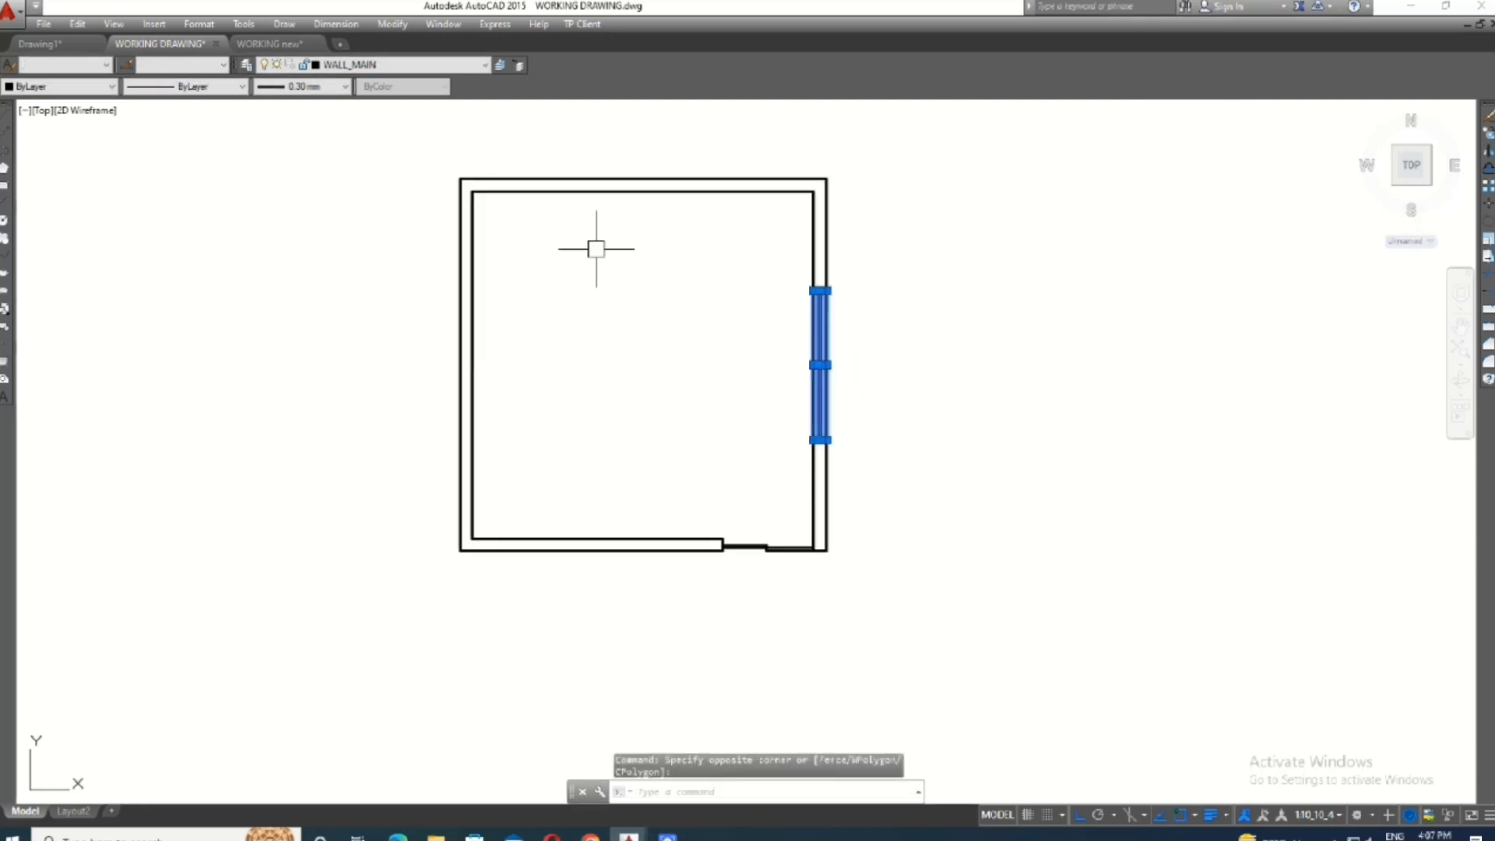
pyautogui.click(385, 68)
pyautogui.click(343, 448)
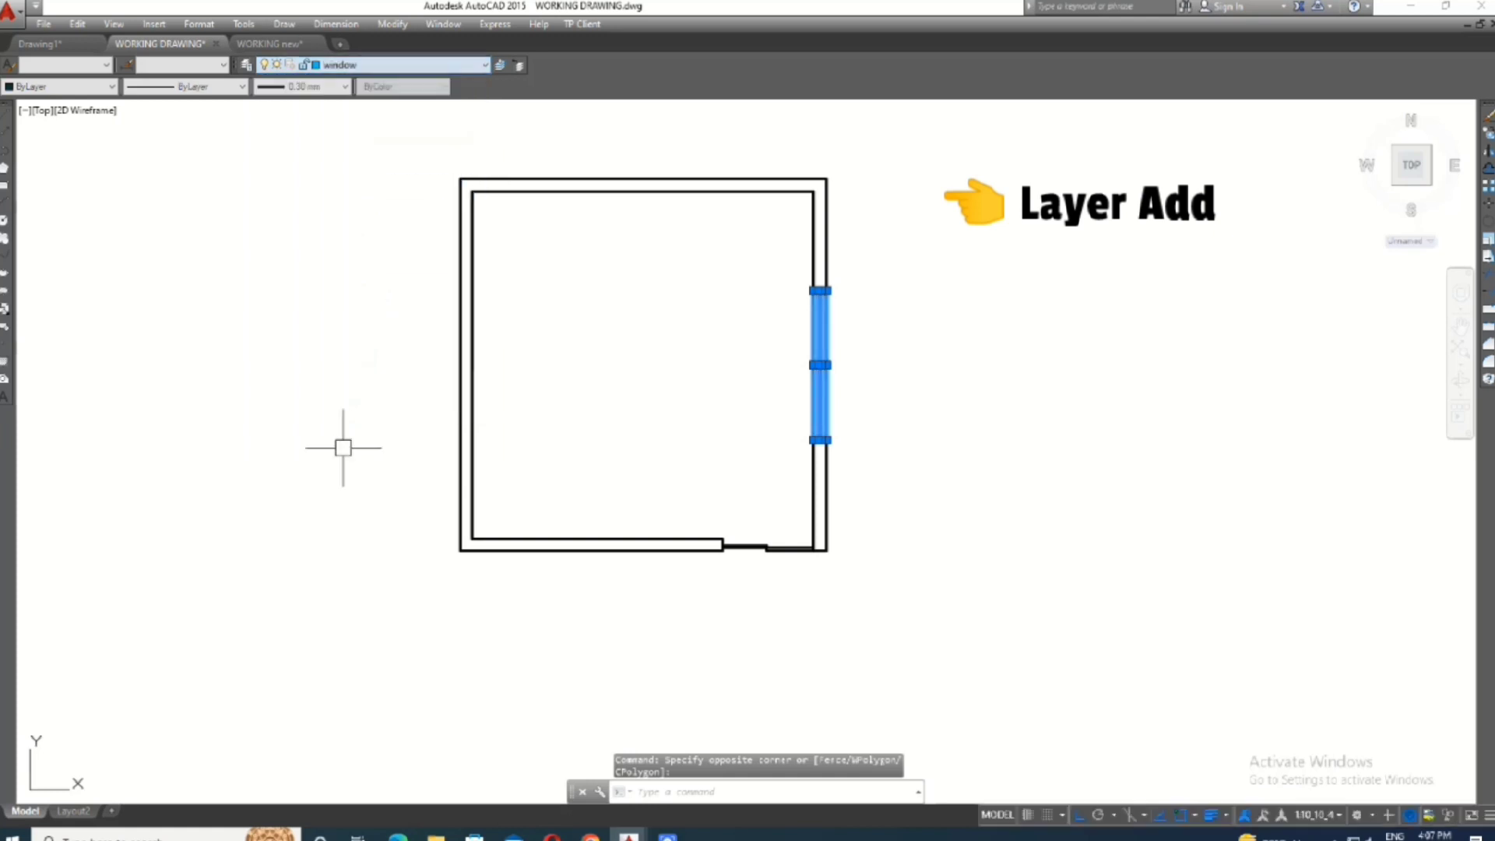
pyautogui.press('Escape')
# - Move the sliding door lines in the bottom wall to the window layer
pyautogui.scroll(2, 822, 436)
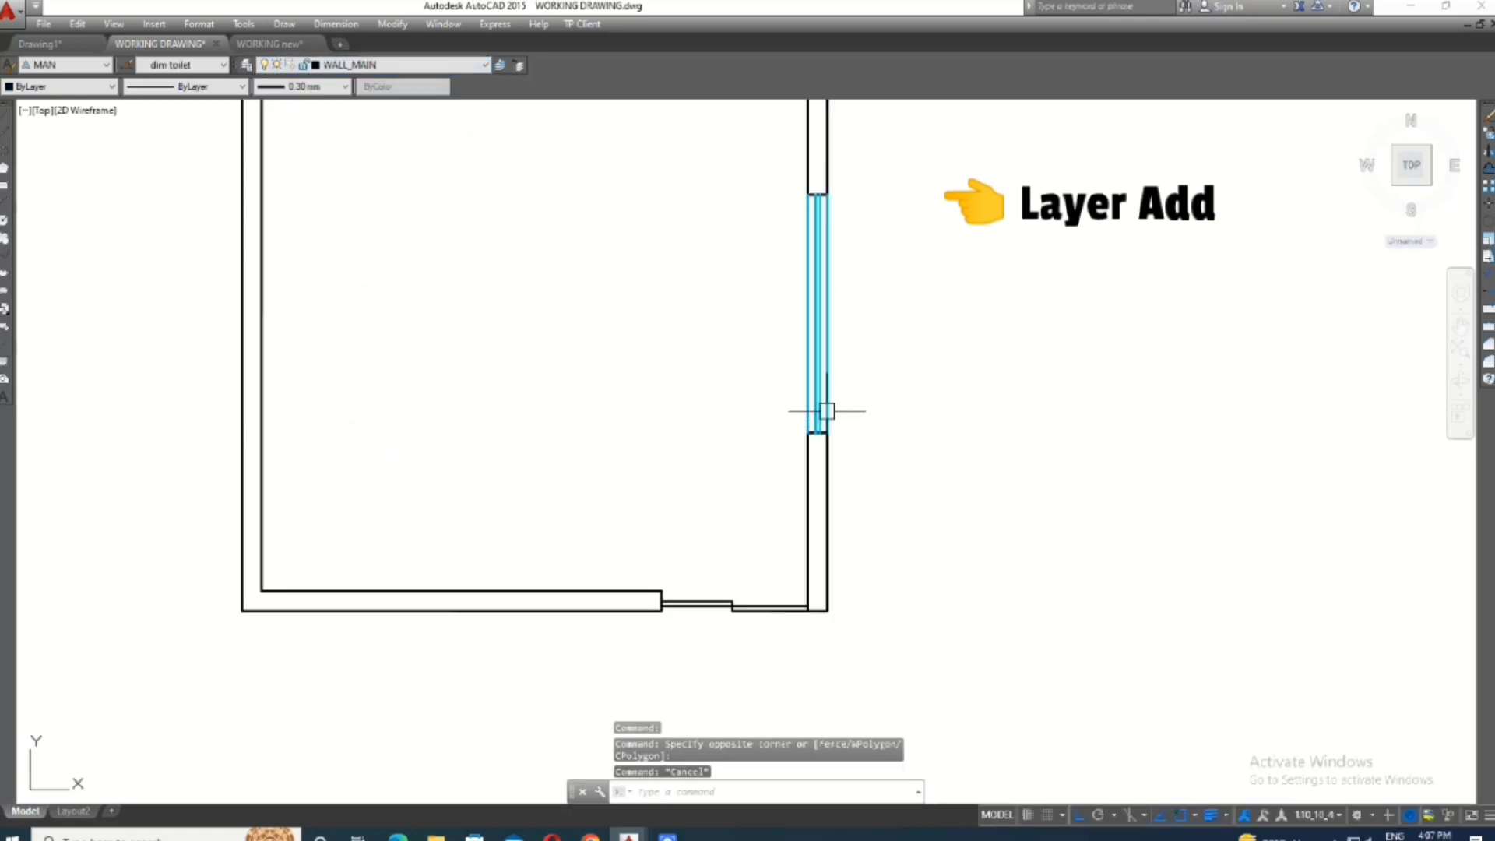
pyautogui.click(763, 556)
pyautogui.click(704, 637)
pyautogui.click(390, 64)
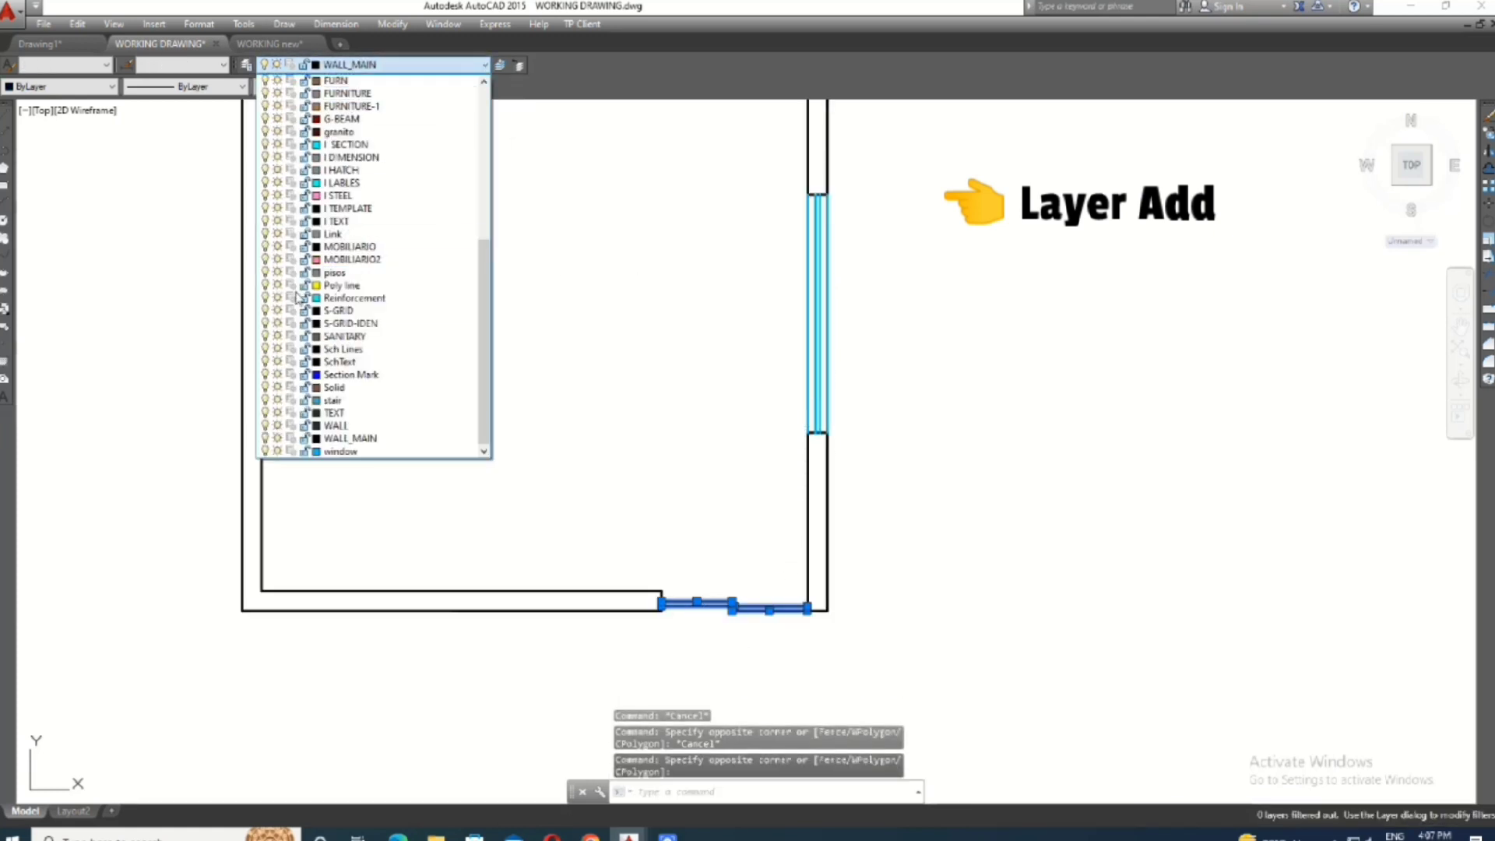
pyautogui.click(340, 452)
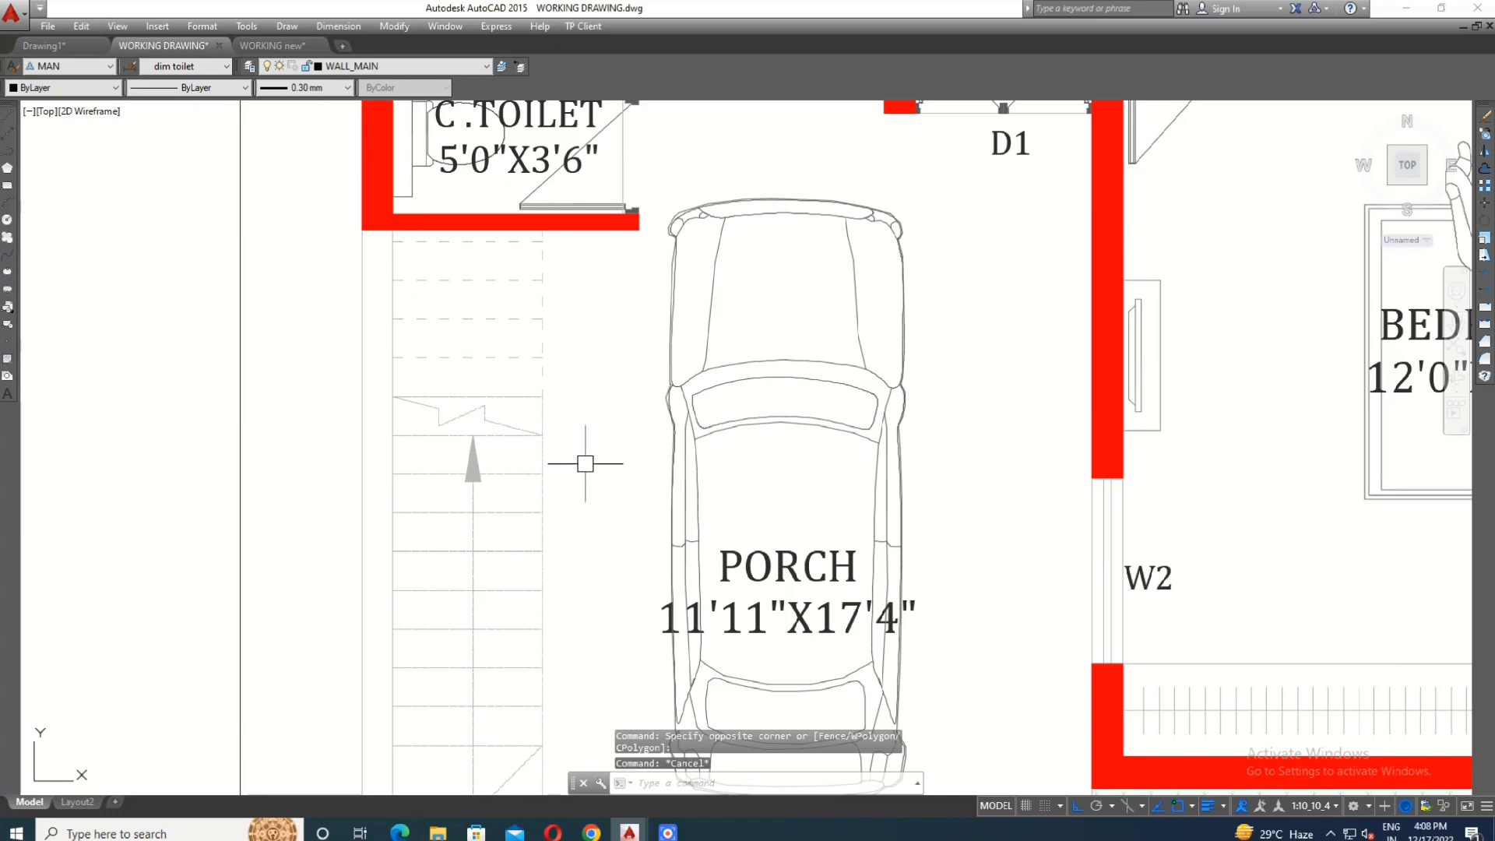
# - Set the color of the ground floor stair lines beside the porch to ByLayer
pyautogui.scroll(-4, 529, 314)
pyautogui.scroll(4, 545, 485)
pyautogui.click(546, 513)
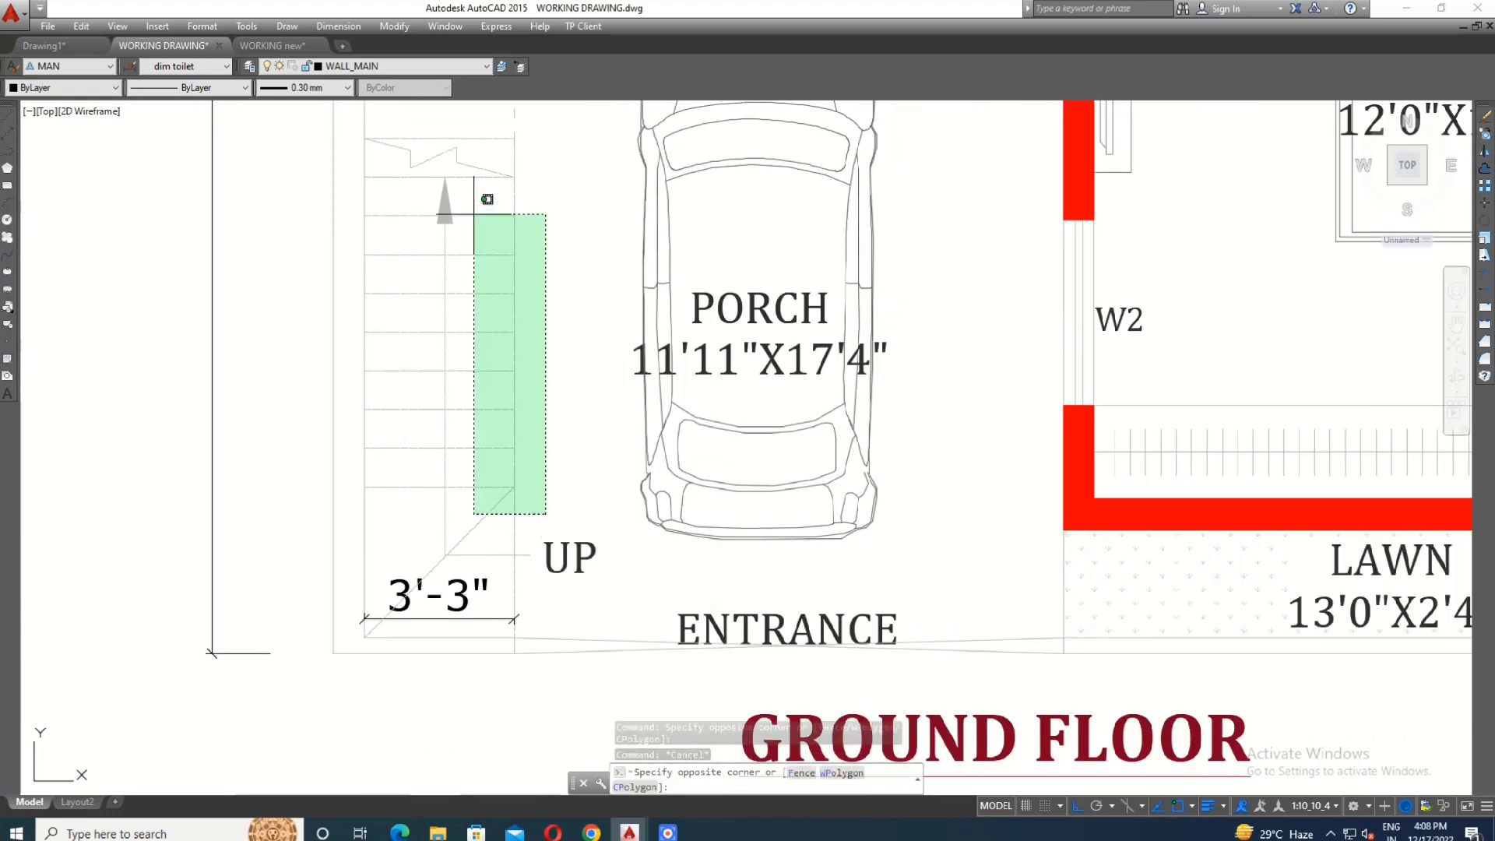
pyautogui.scroll(-4, 474, 215)
pyautogui.scroll(2, 492, 126)
pyautogui.click(491, 125)
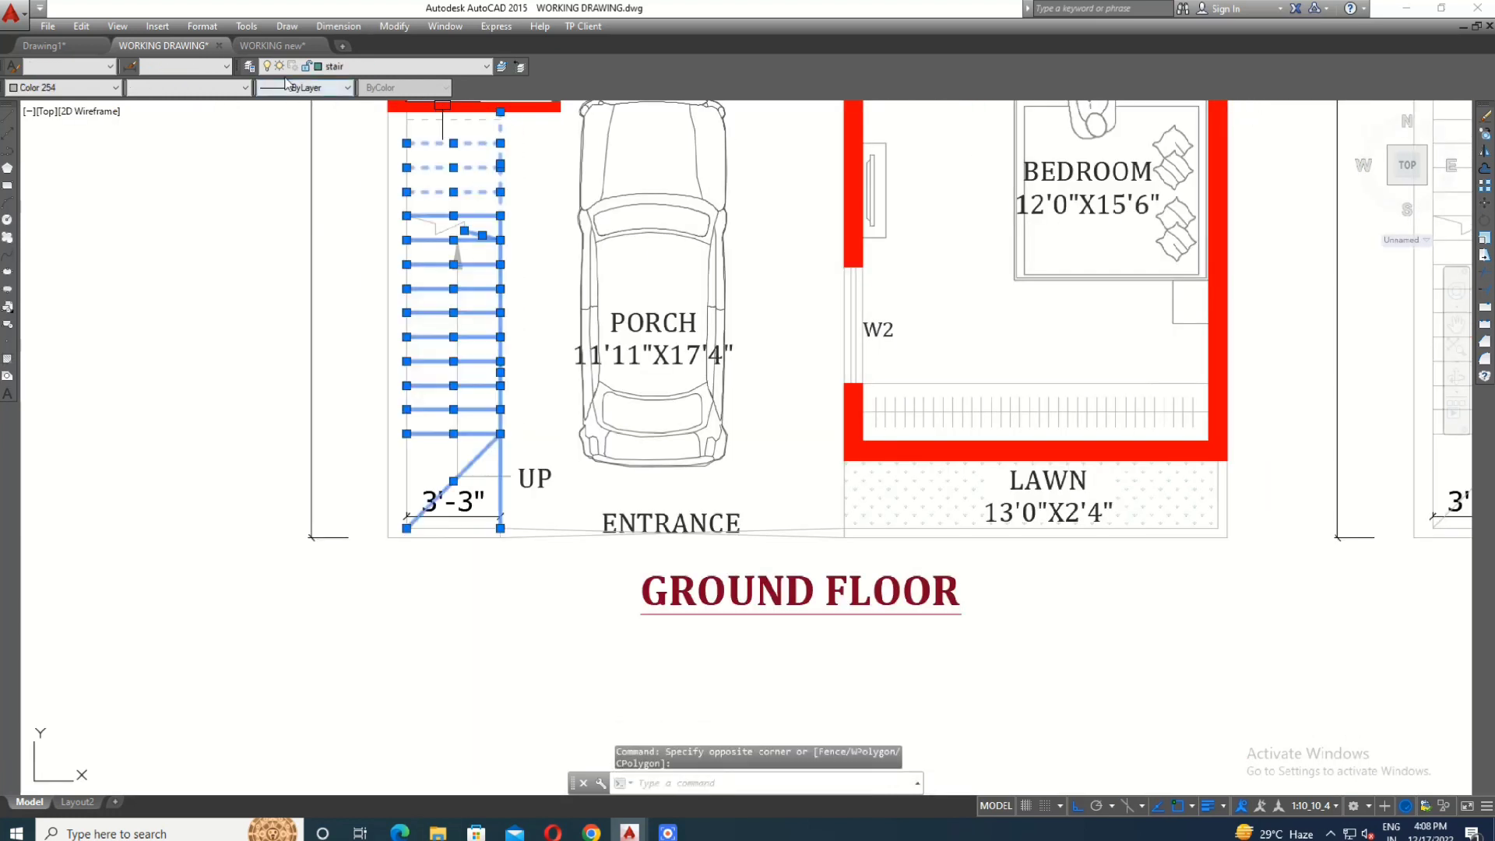
pyautogui.click(63, 87)
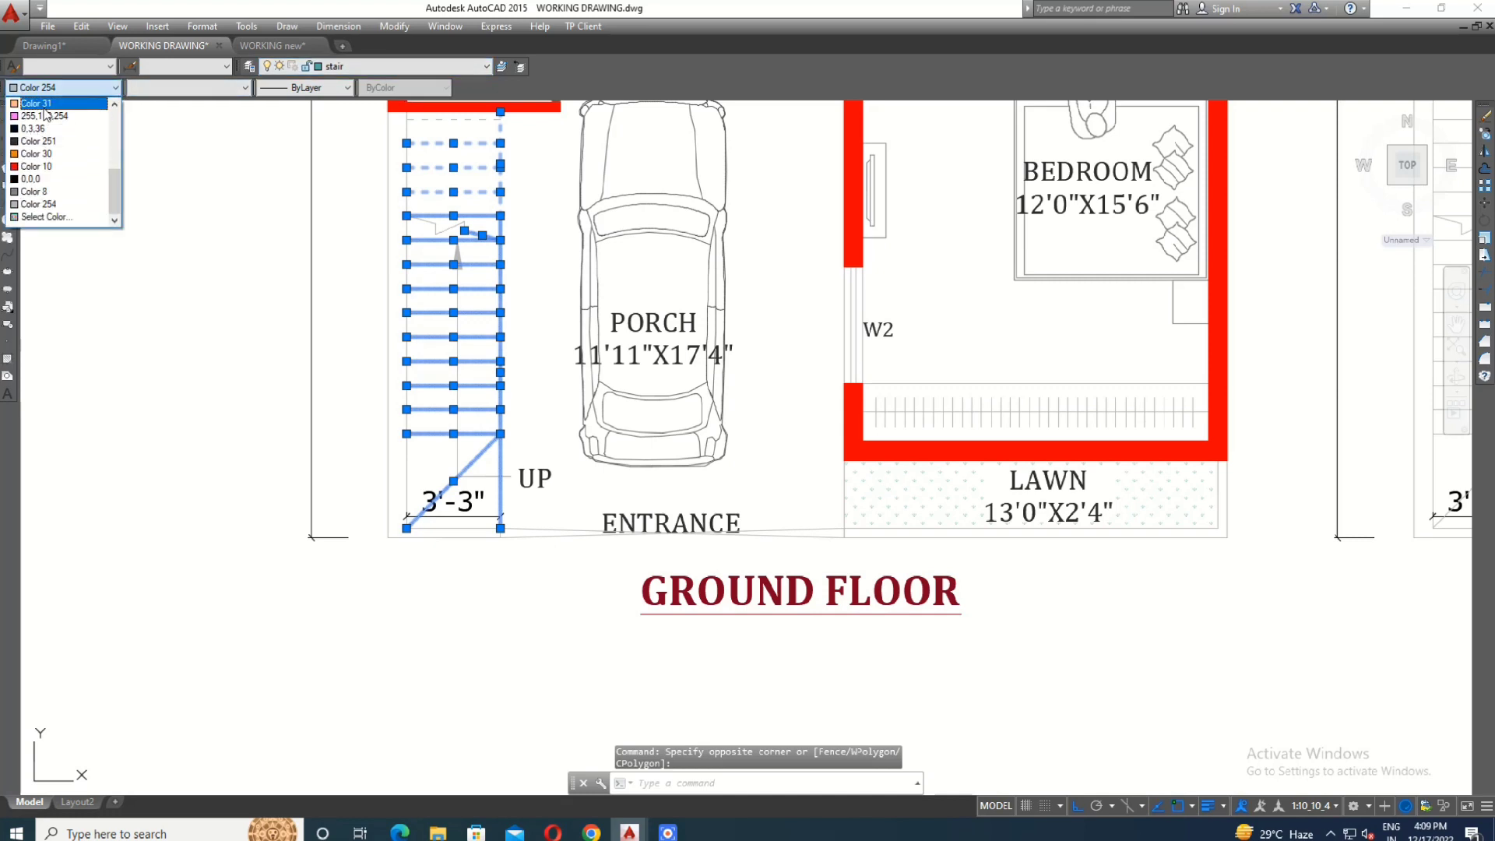
pyautogui.scroll(5, 45, 115)
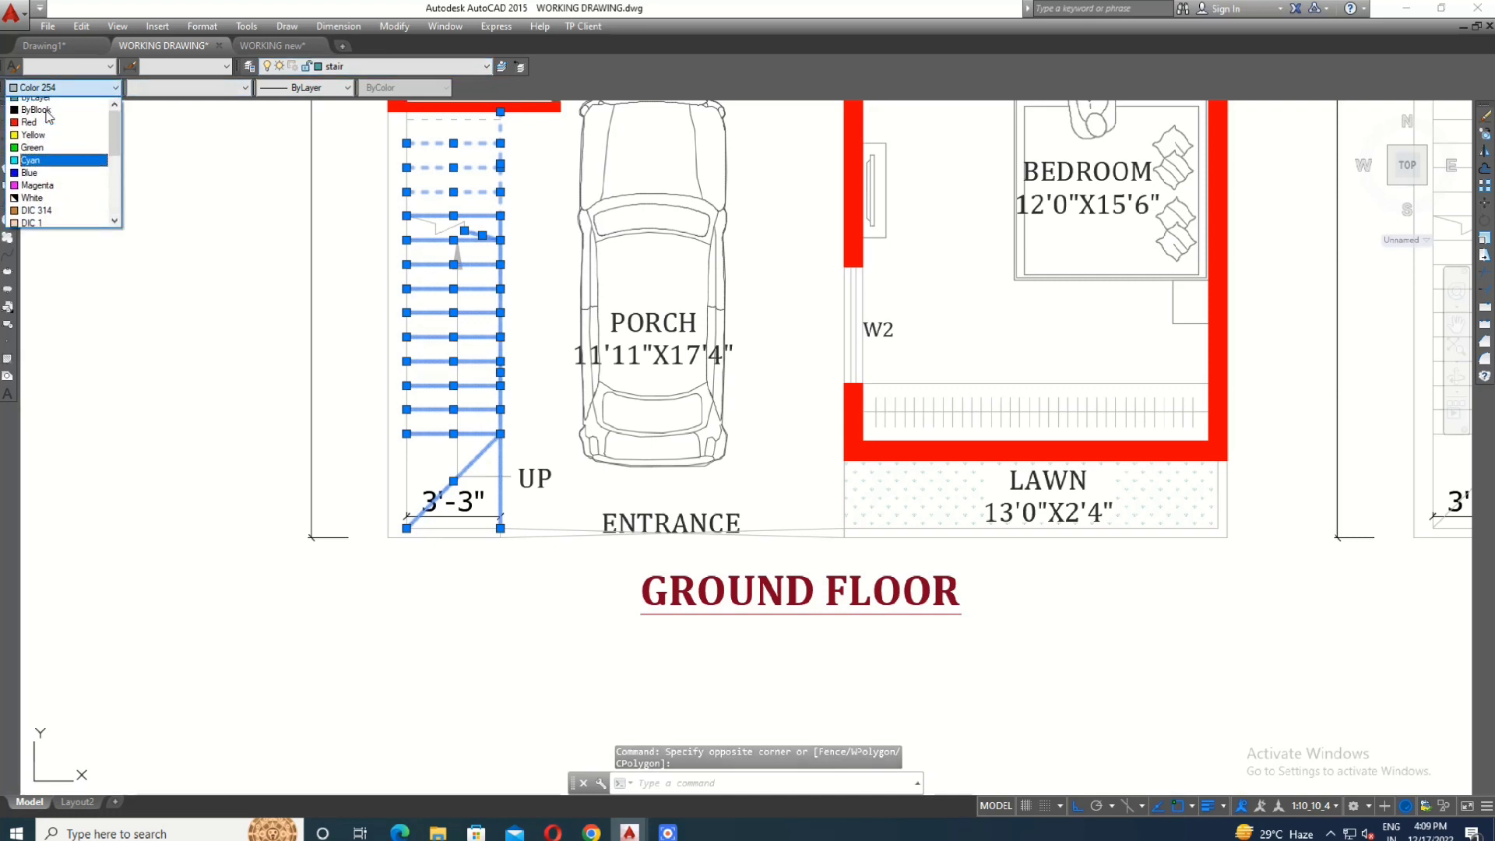
pyautogui.click(50, 104)
pyautogui.press('Escape')
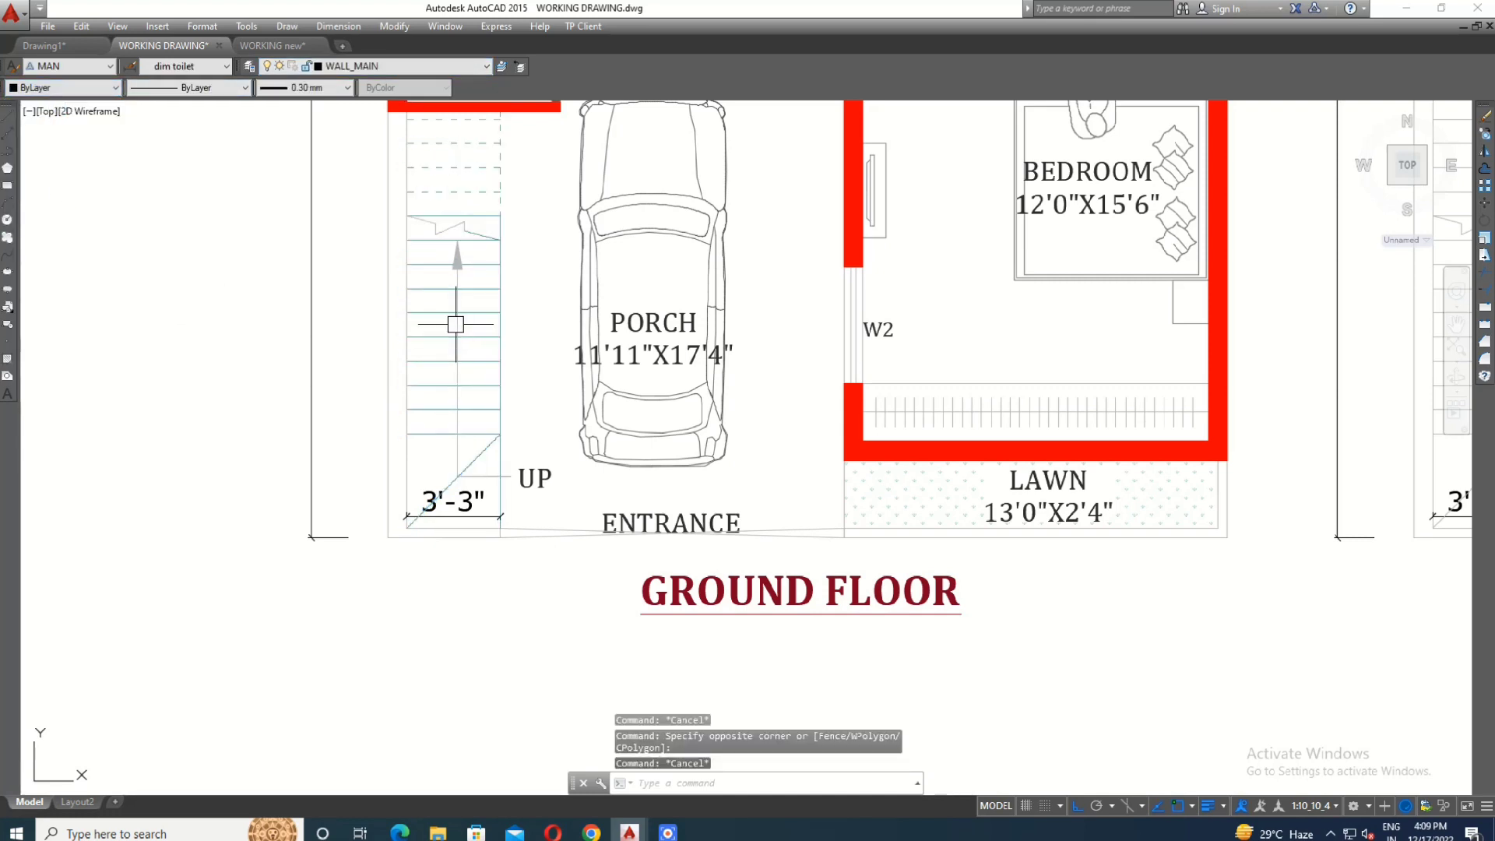
# - Match the properties of a dashed stair tread to the topmost dashed tread below the common toilet
pyautogui.moveTo(455, 324); pyautogui.dragTo(471, 528, button='middle')
pyautogui.scroll(2, 471, 400)
pyautogui.click(473, 399)
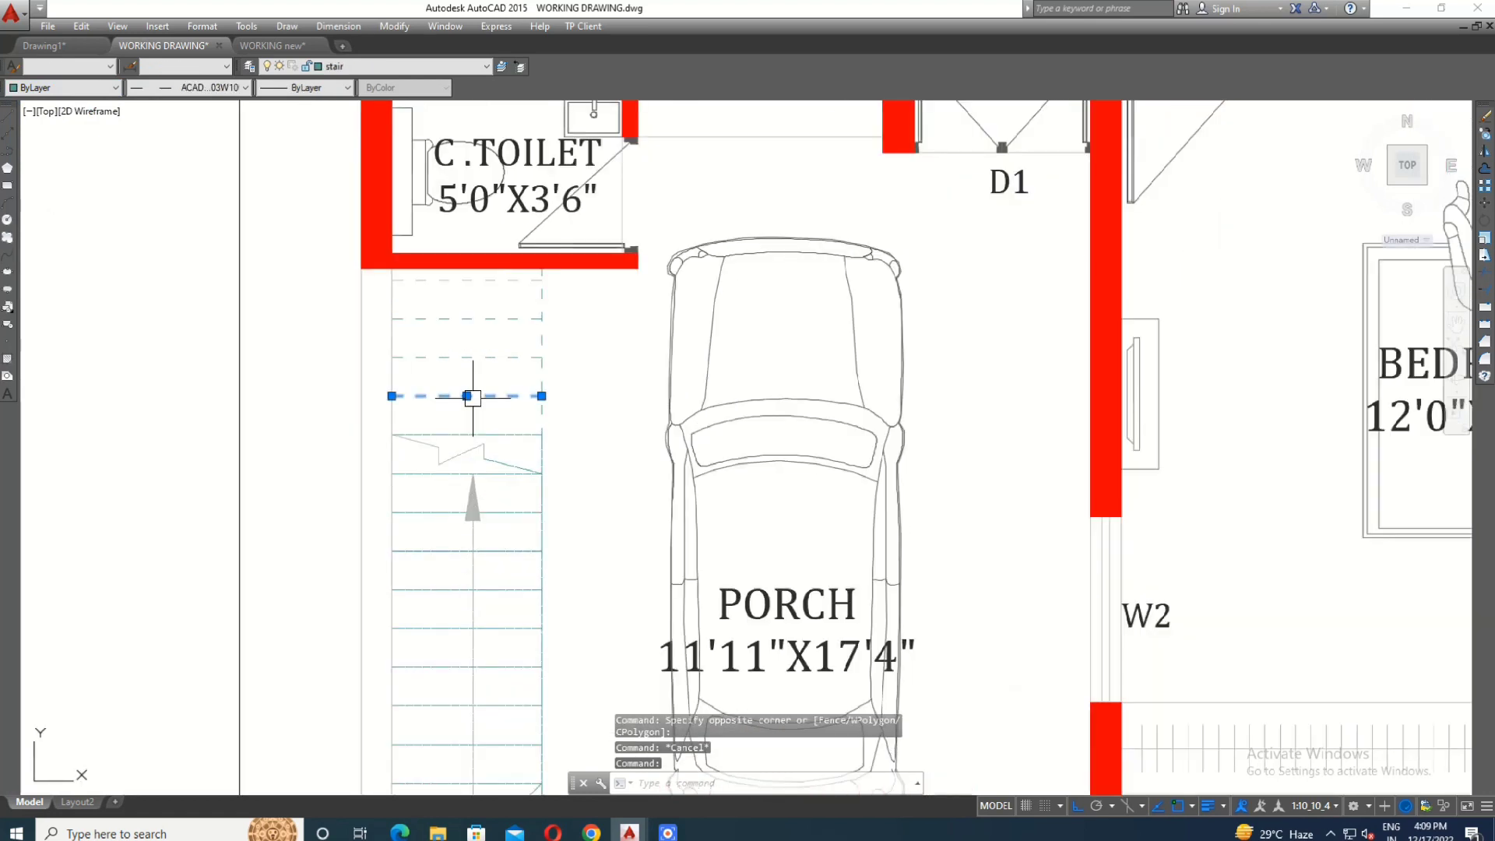
pyautogui.write('ma')
pyautogui.press('Return')
pyautogui.scroll(2, 476, 312)
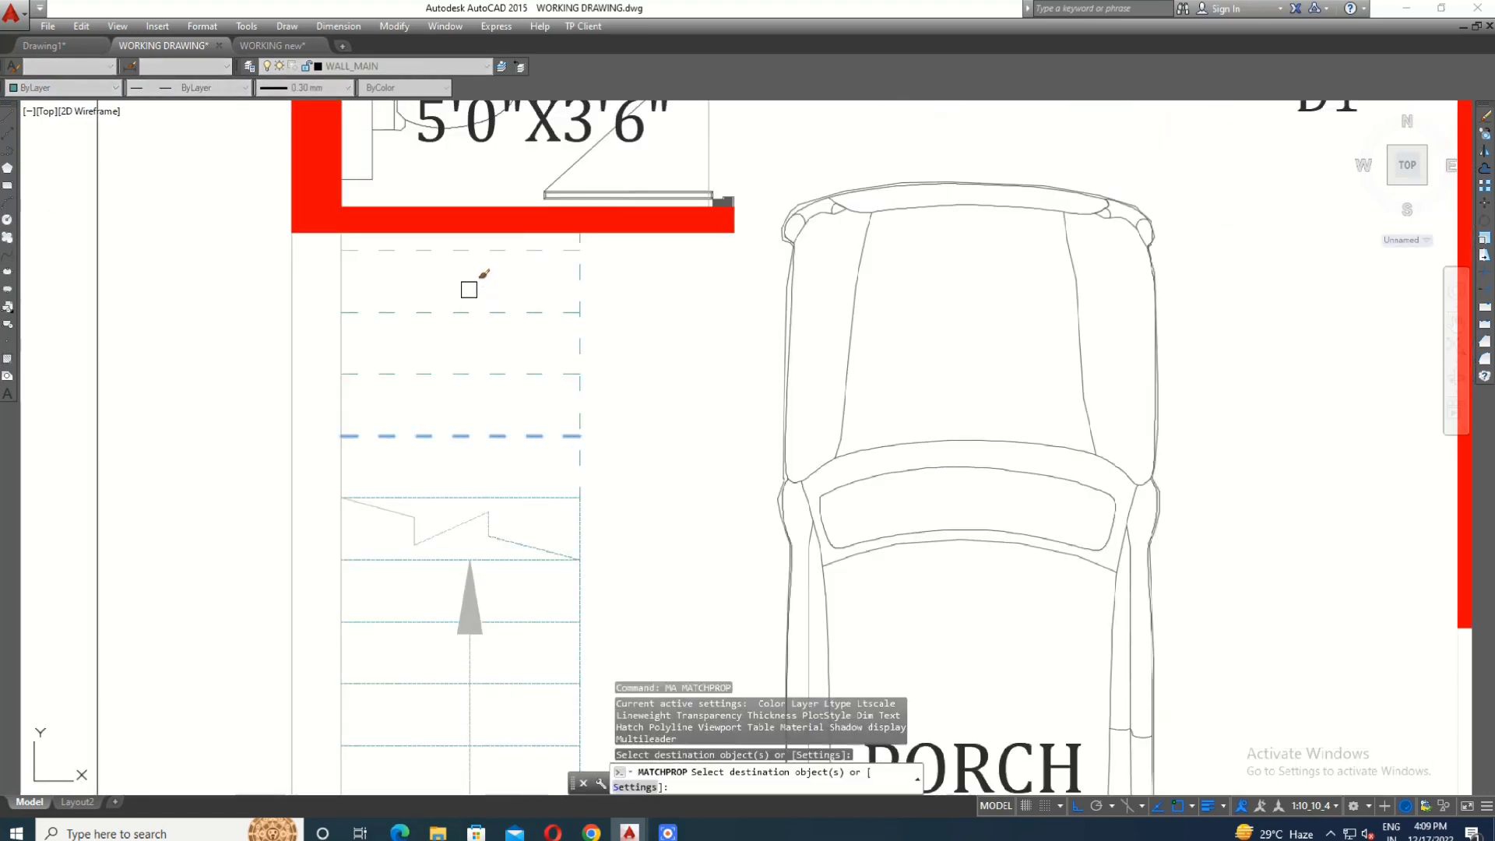
pyautogui.click(465, 250)
pyautogui.press('Escape')
pyautogui.press('Escape')
# - Move the boundary wall lines around the ground floor stair to the EXTERNAL WALL layer
pyautogui.scroll(-3, 351, 331)
pyautogui.moveTo(437, 390); pyautogui.dragTo(453, 459, button='middle')
pyautogui.moveTo(517, 499); pyautogui.dragTo(516, 338, button='middle')
pyautogui.moveTo(472, 536); pyautogui.dragTo(472, 493, button='middle')
pyautogui.press('Escape')
pyautogui.scroll(3, 365, 489)
pyautogui.click(377, 503)
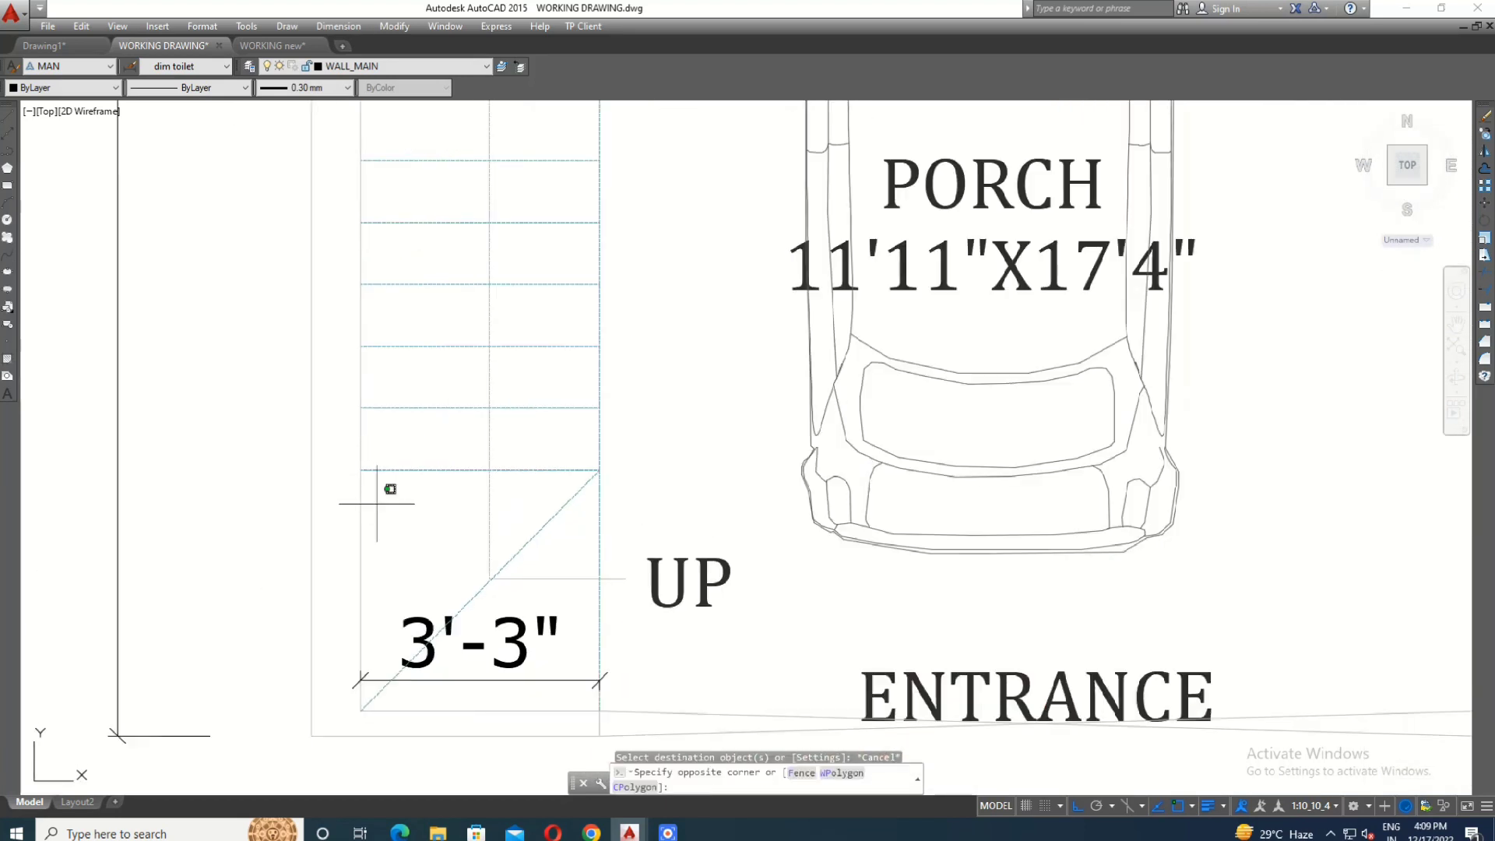
pyautogui.click(243, 577)
pyautogui.moveTo(466, 677); pyautogui.dragTo(482, 381, button='middle')
pyautogui.scroll(3, 497, 401)
pyautogui.click(497, 400)
pyautogui.click(445, 518)
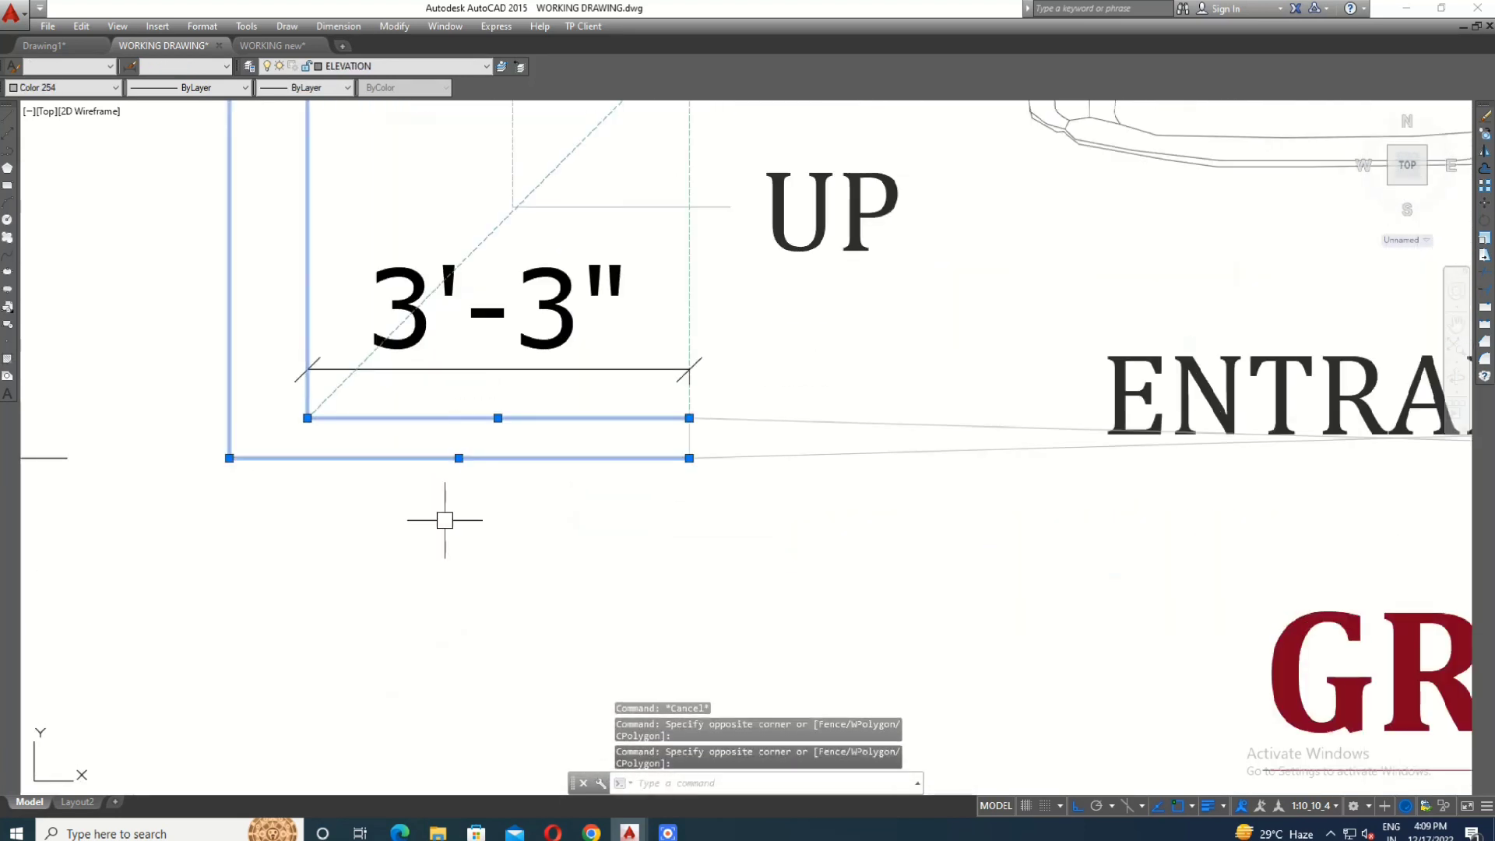
pyautogui.click(595, 395)
pyautogui.click(738, 543)
pyautogui.scroll(-3, 352, 343)
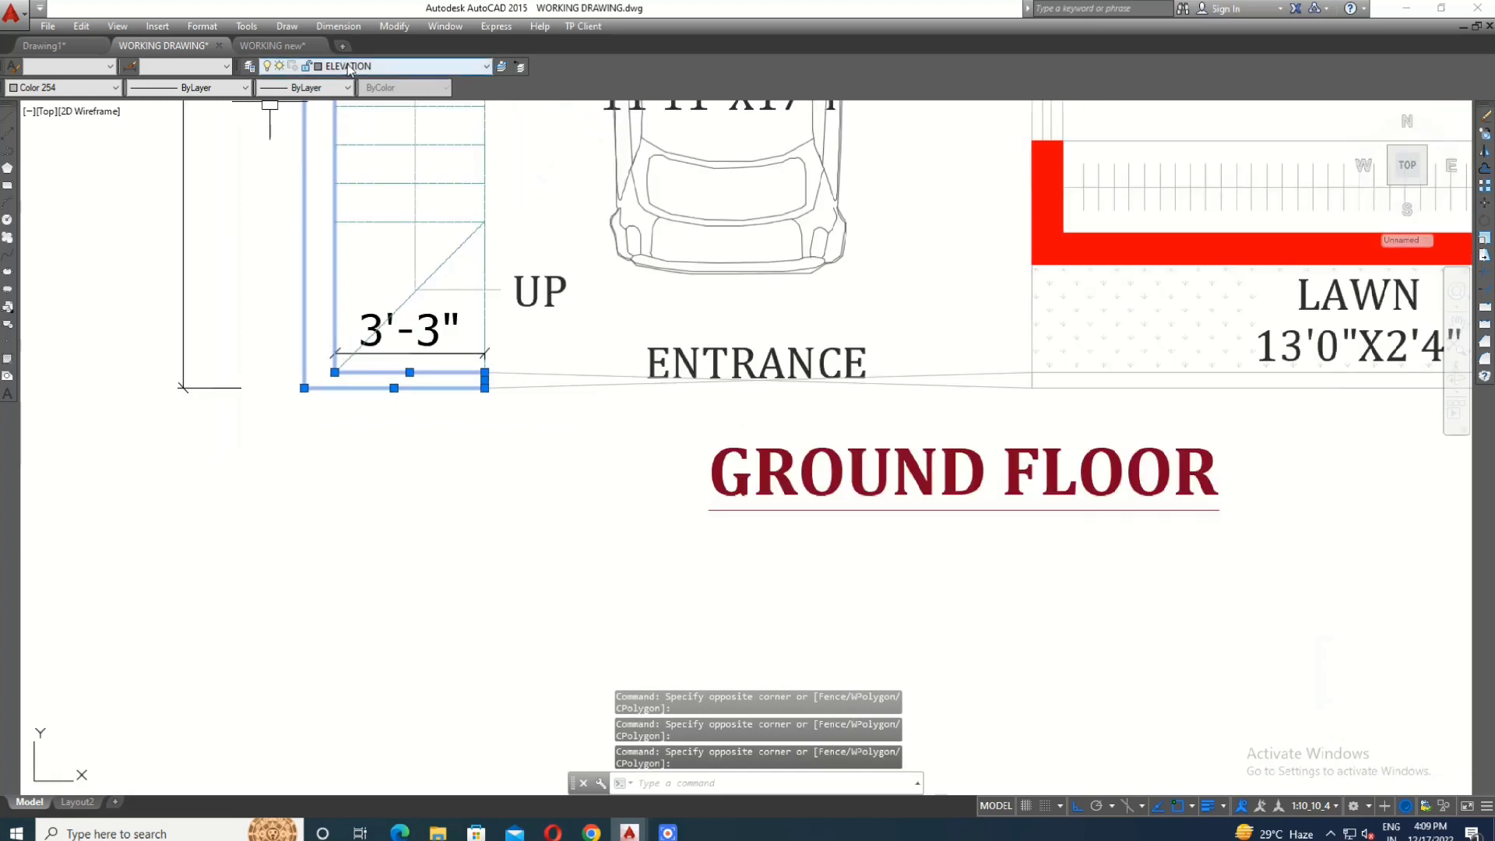
pyautogui.click(348, 67)
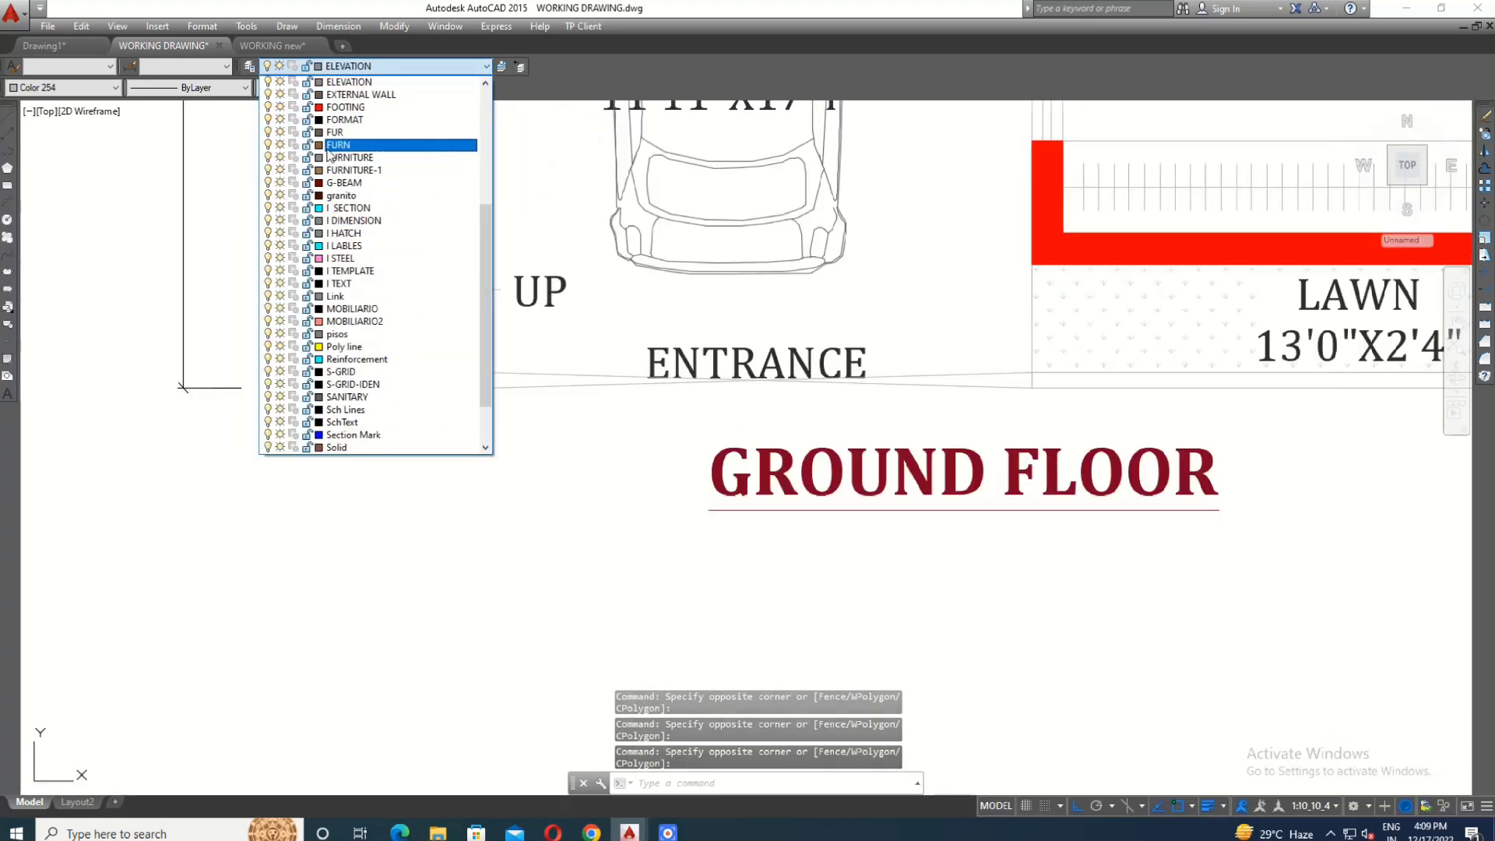
pyautogui.click(339, 95)
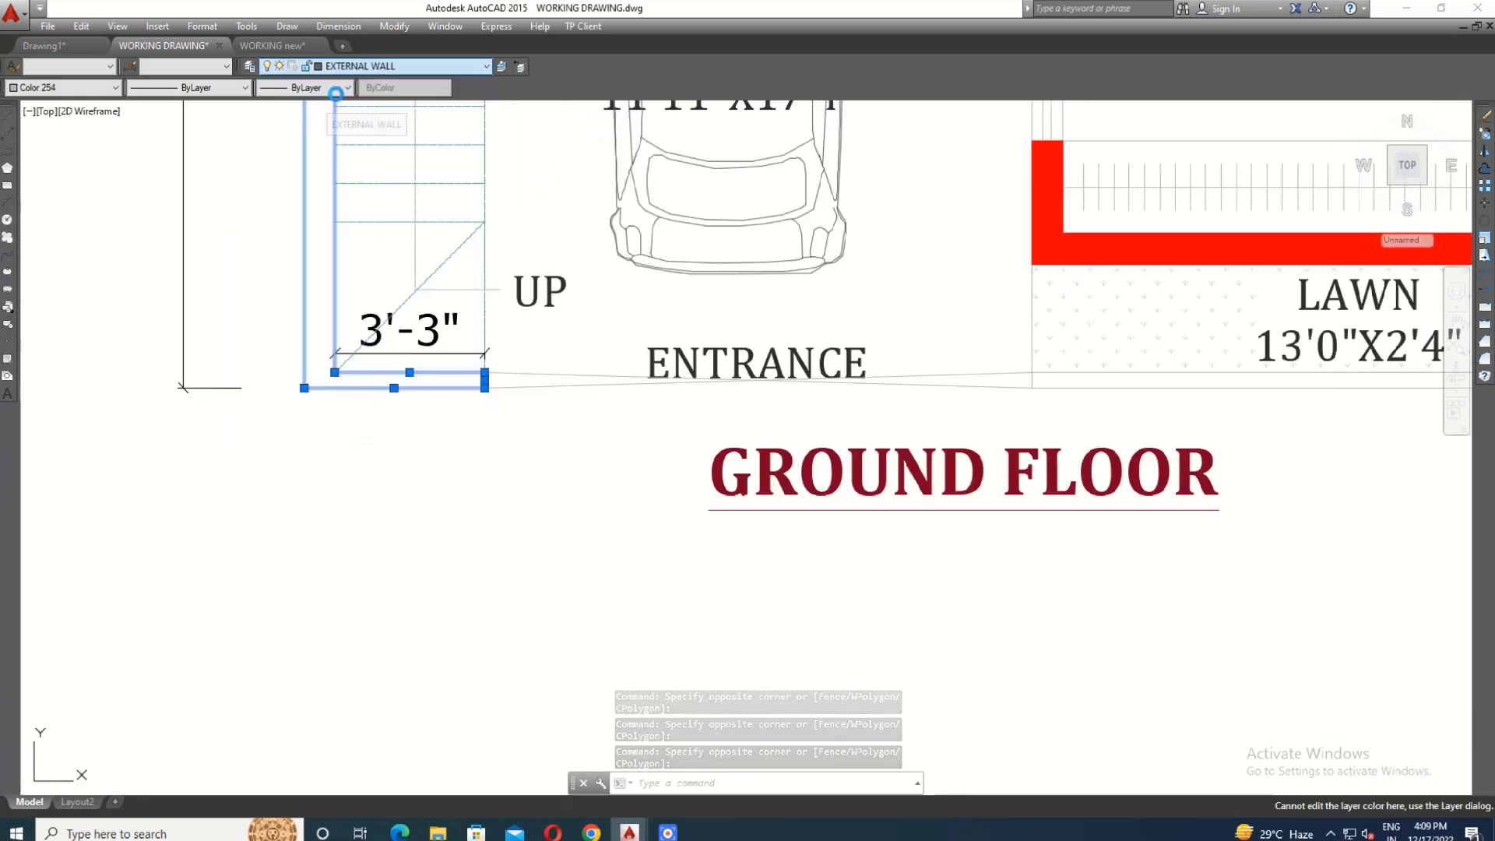
# - Set the color of the selected boundary wall lines to ByLayer
pyautogui.click(88, 91)
pyautogui.scroll(5, 82, 140)
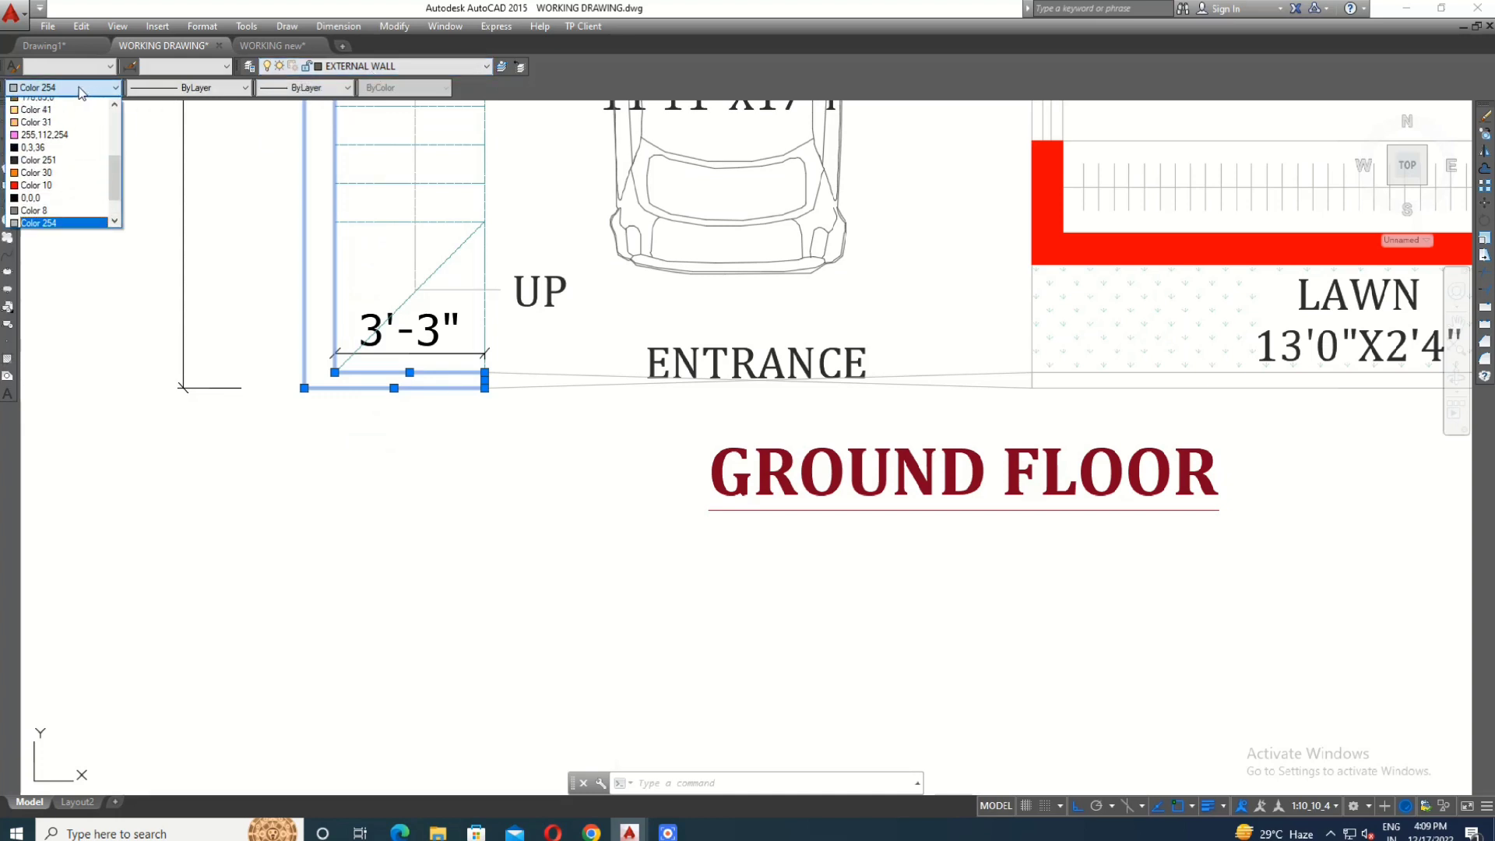
pyautogui.click(80, 111)
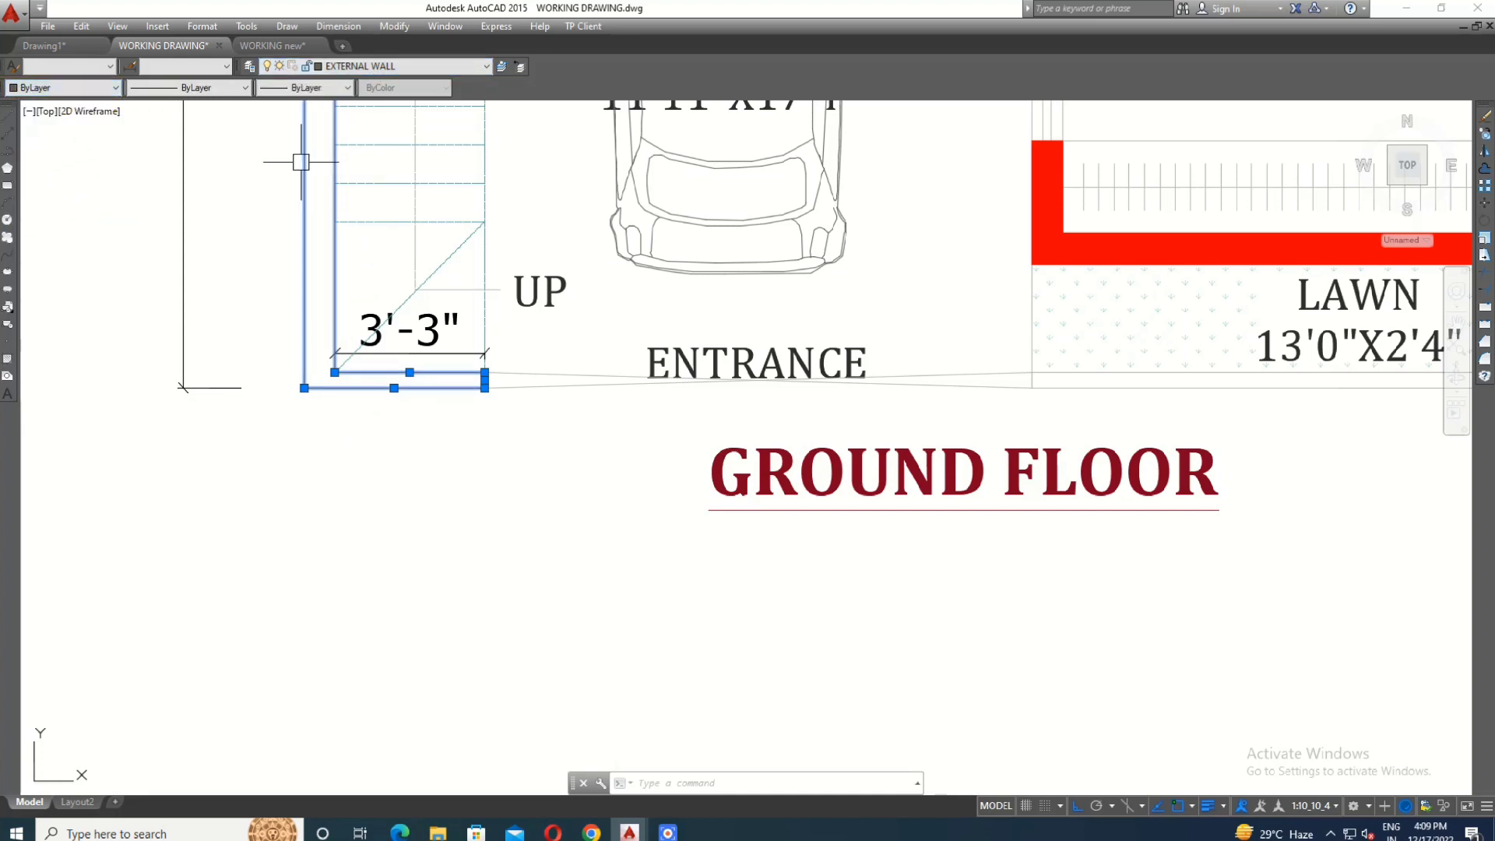
pyautogui.press('Escape')
# - Match the properties of the inner boundary wall line below the stair to the front boundary lines along the lawn
pyautogui.moveTo(429, 489)
pyautogui.mouseDown(button='middle')
pyautogui.moveTo(447, 668)
pyautogui.moveTo(434, 437)
pyautogui.mouseUp(button='middle')
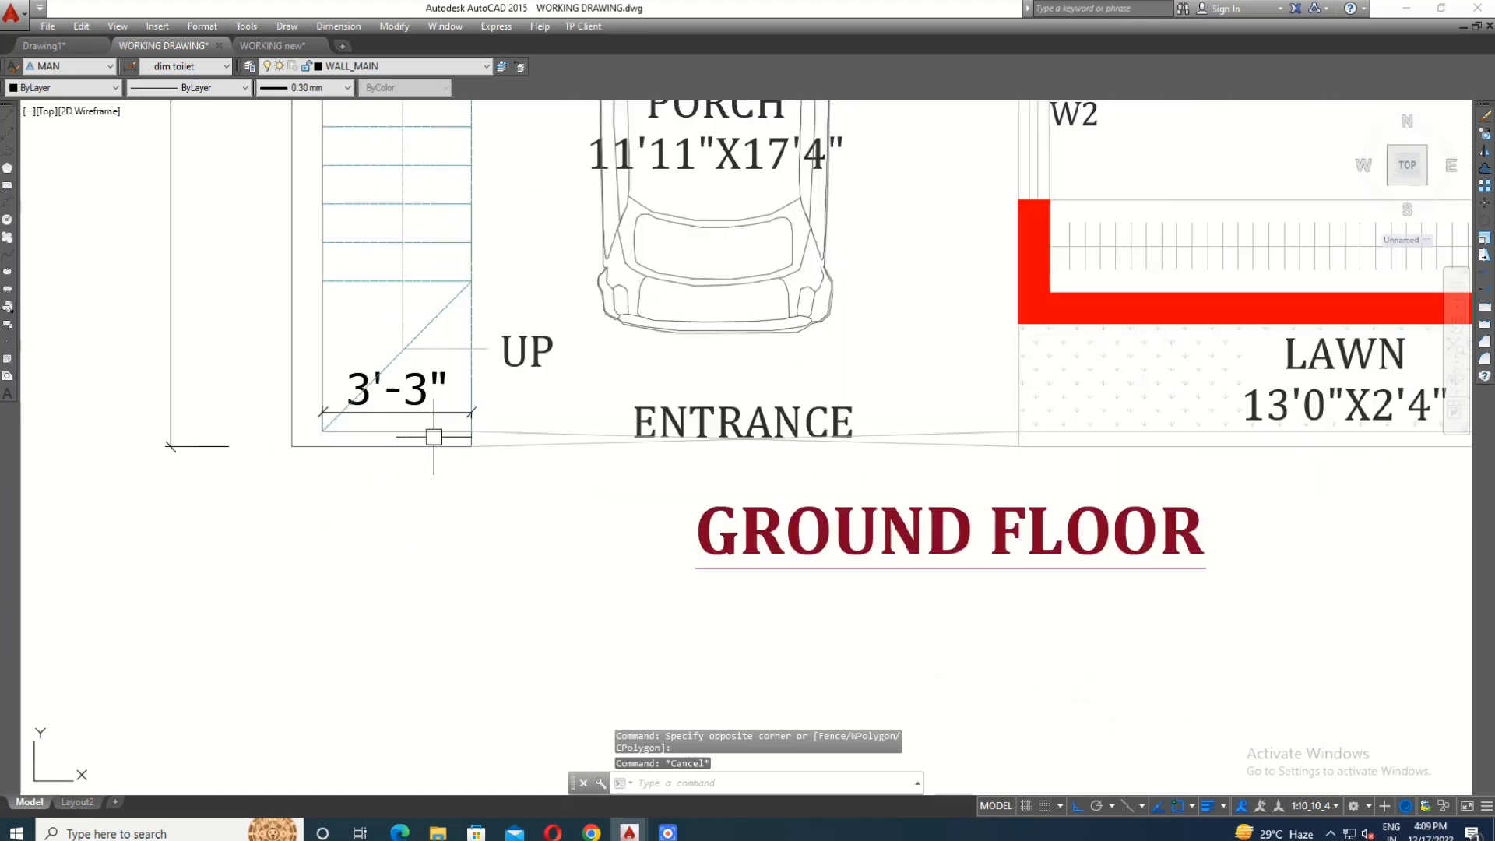
pyautogui.scroll(2, 434, 436)
pyautogui.click(434, 430)
pyautogui.write('M')
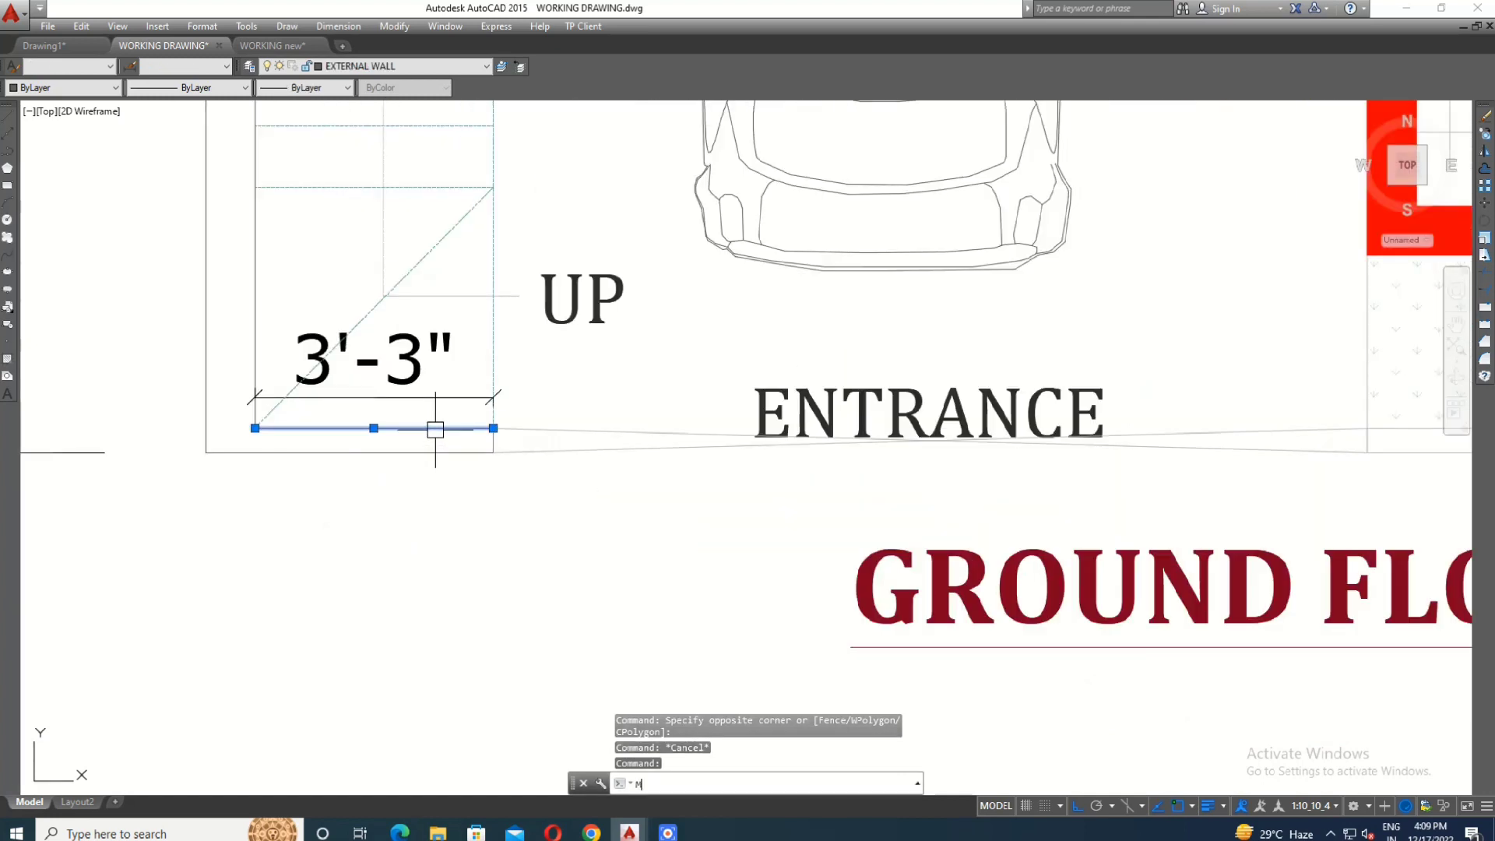
pyautogui.press('Escape')
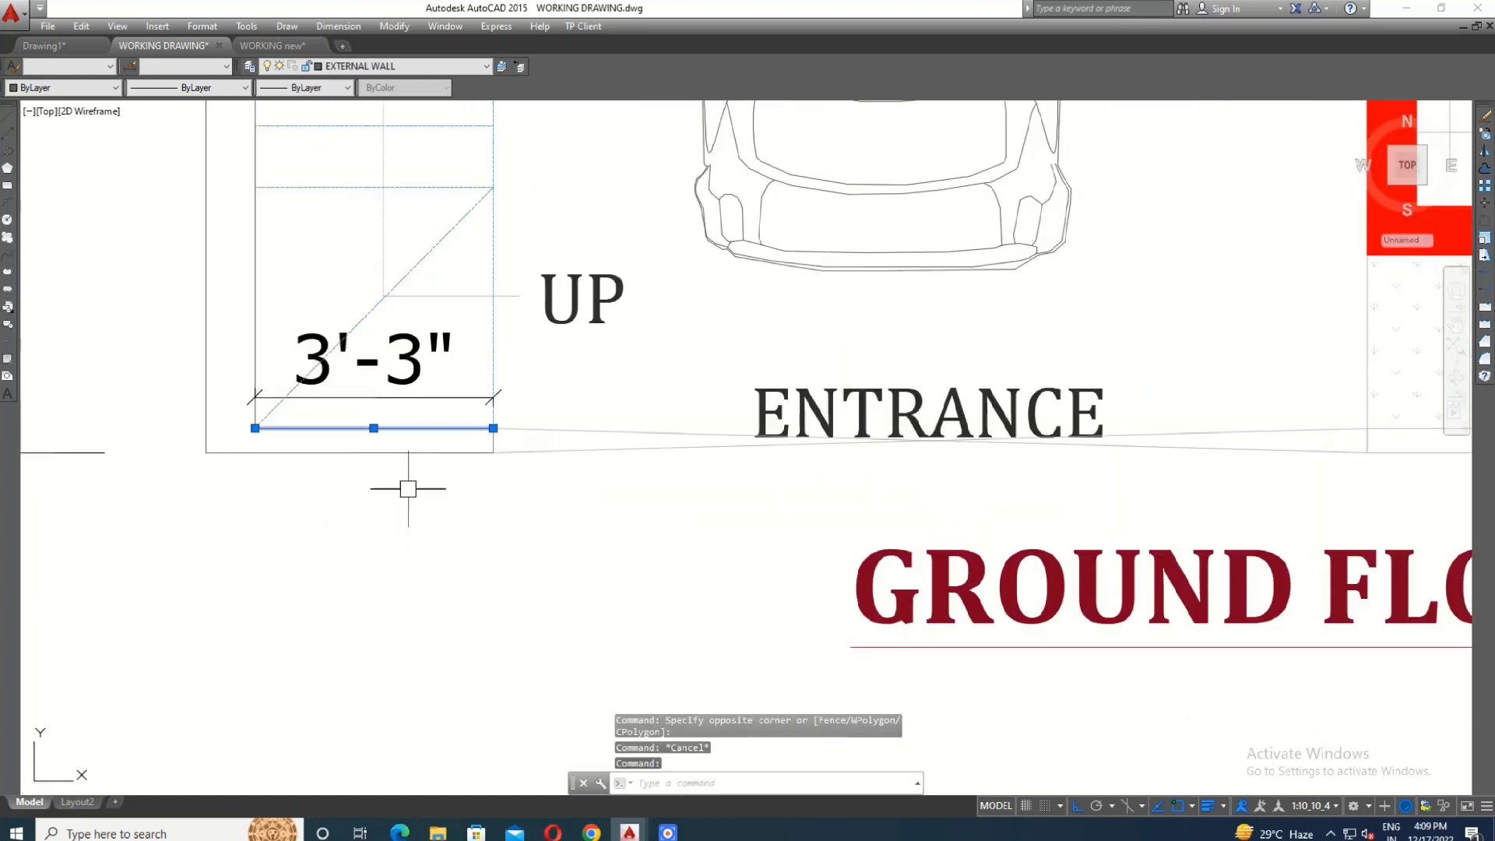
pyautogui.write('MA')
pyautogui.press('Return')
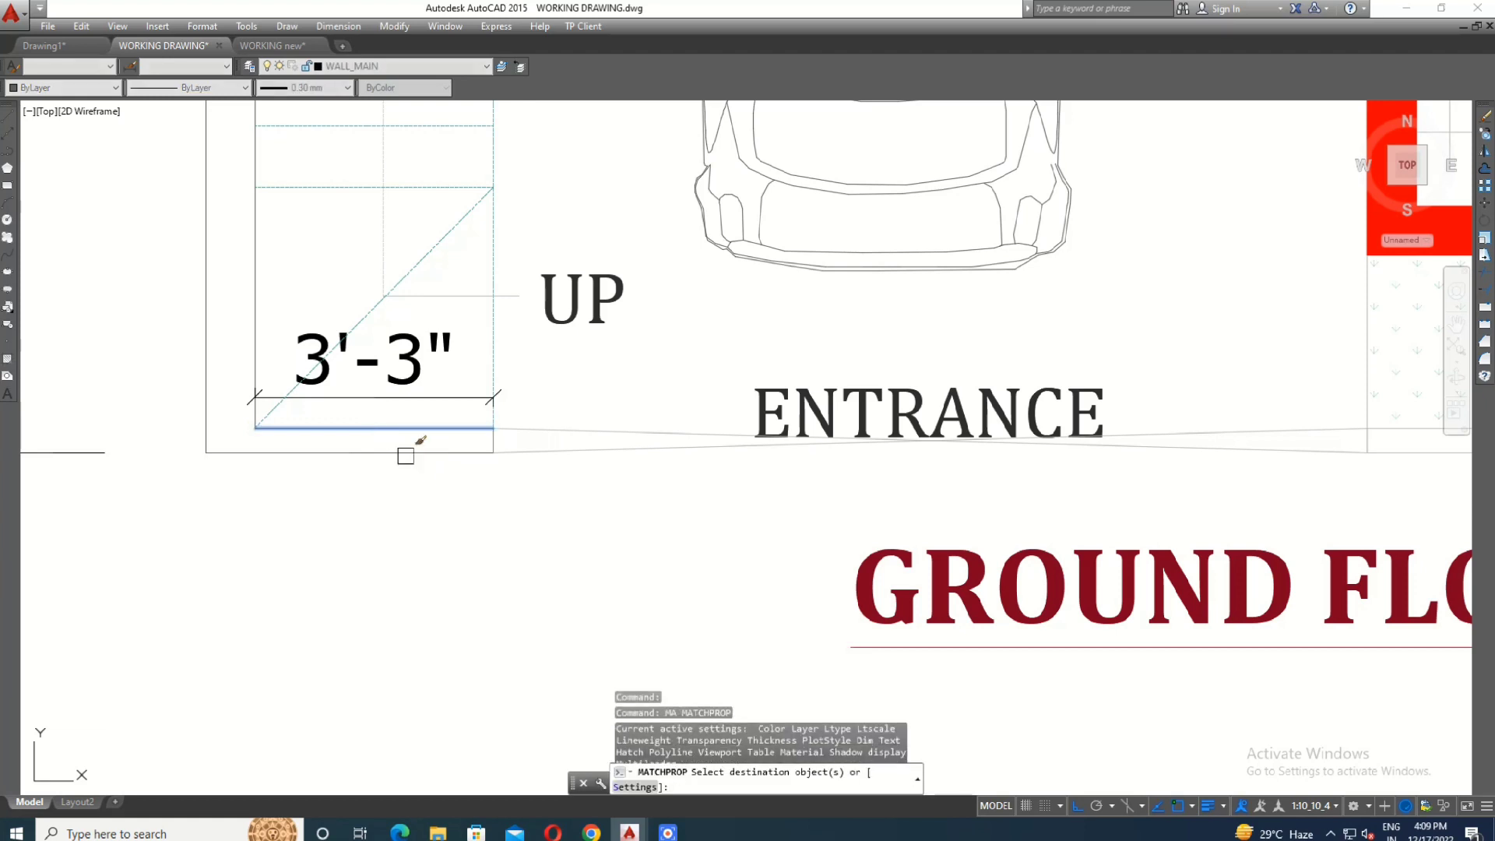
pyautogui.scroll(-2, 382, 436)
pyautogui.scroll(2, 569, 433)
pyautogui.click(510, 503)
pyautogui.click(459, 442)
pyautogui.scroll(-2, 341, 453)
pyautogui.scroll(1, 802, 454)
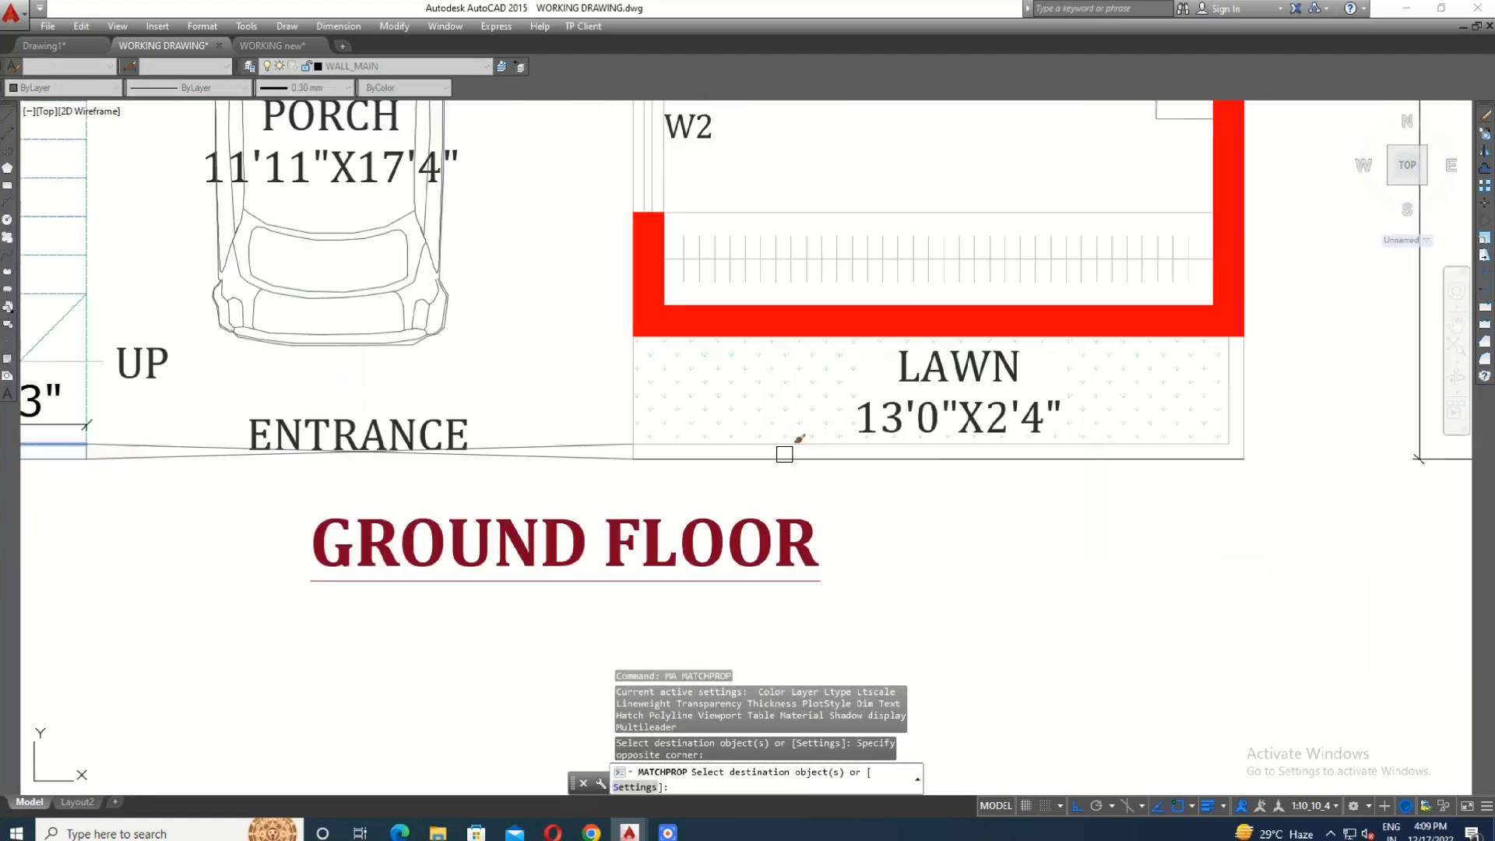
pyautogui.click(783, 456)
pyautogui.click(761, 446)
pyautogui.click(625, 456)
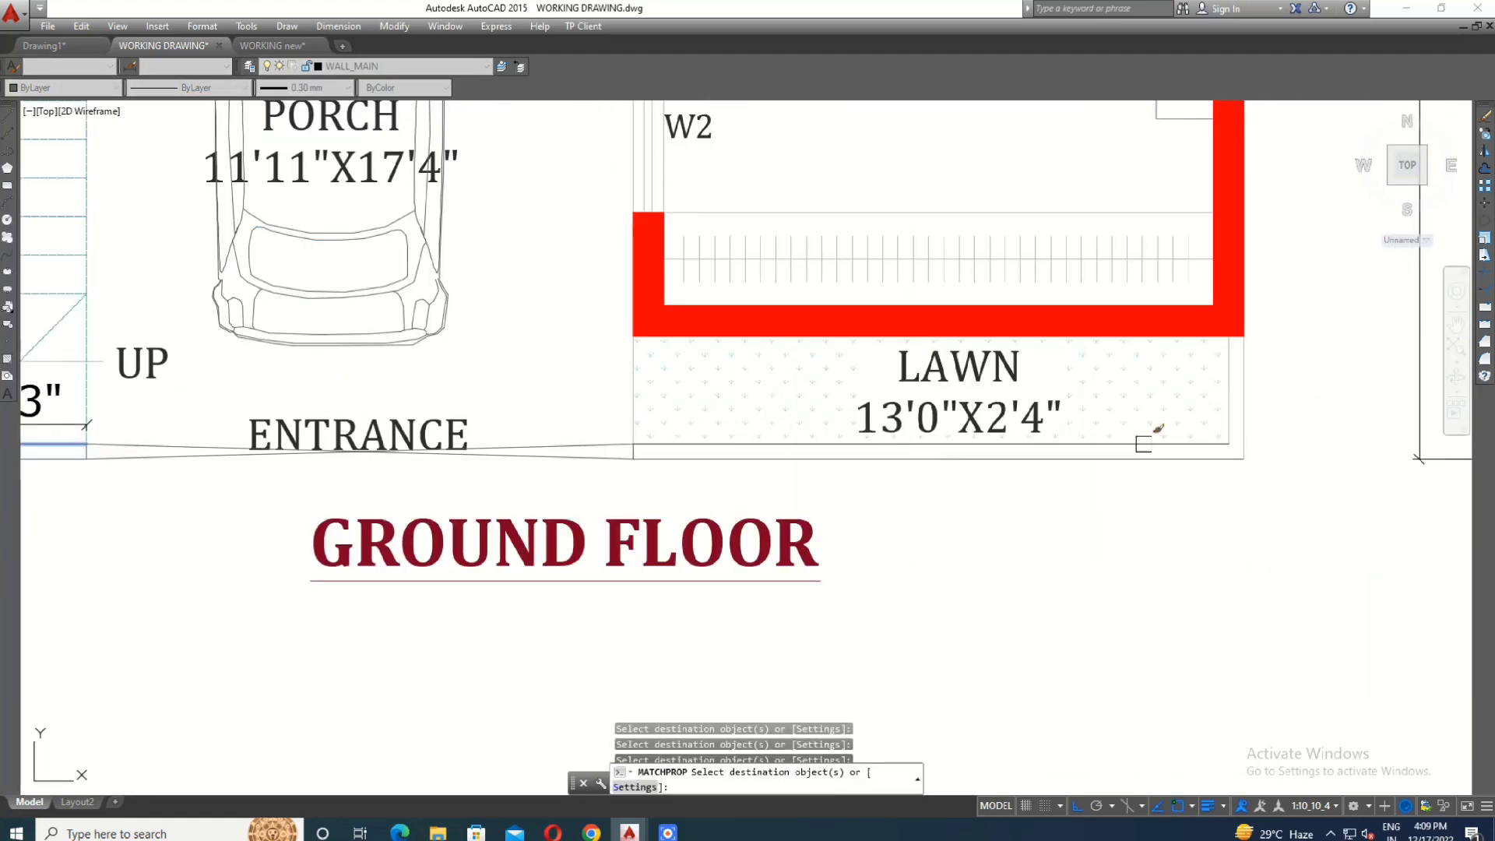
pyautogui.scroll(-2, 877, 569)
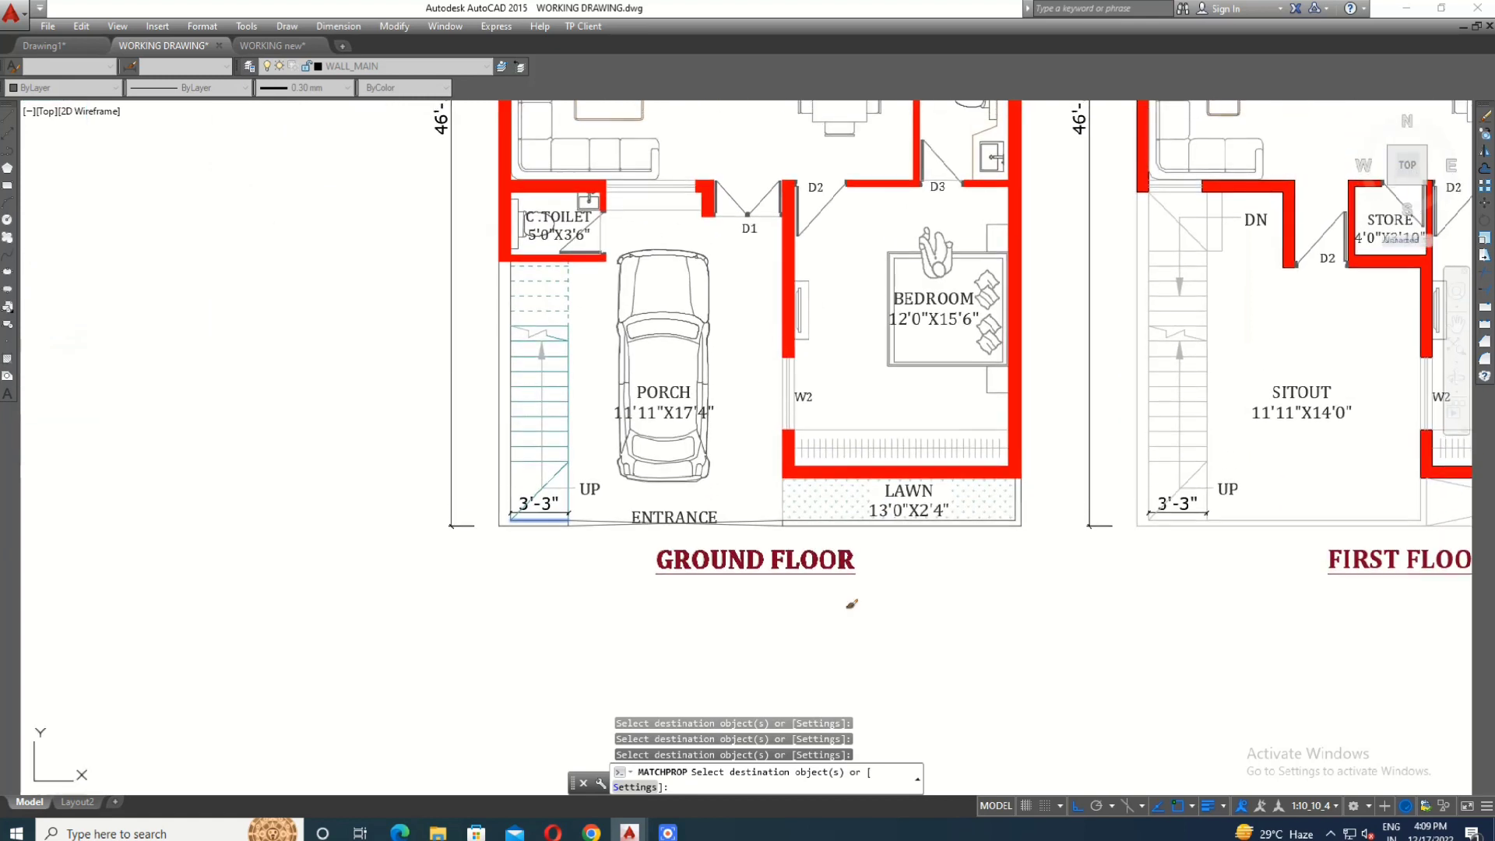
# - Set the color of the wardrobe in the ground floor 11'0"X13'0" bedroom to ByLayer
pyautogui.scroll(-3, 1026, 427)
pyautogui.scroll(4, 988, 248)
pyautogui.moveTo(461, 320); pyautogui.dragTo(288, 385)
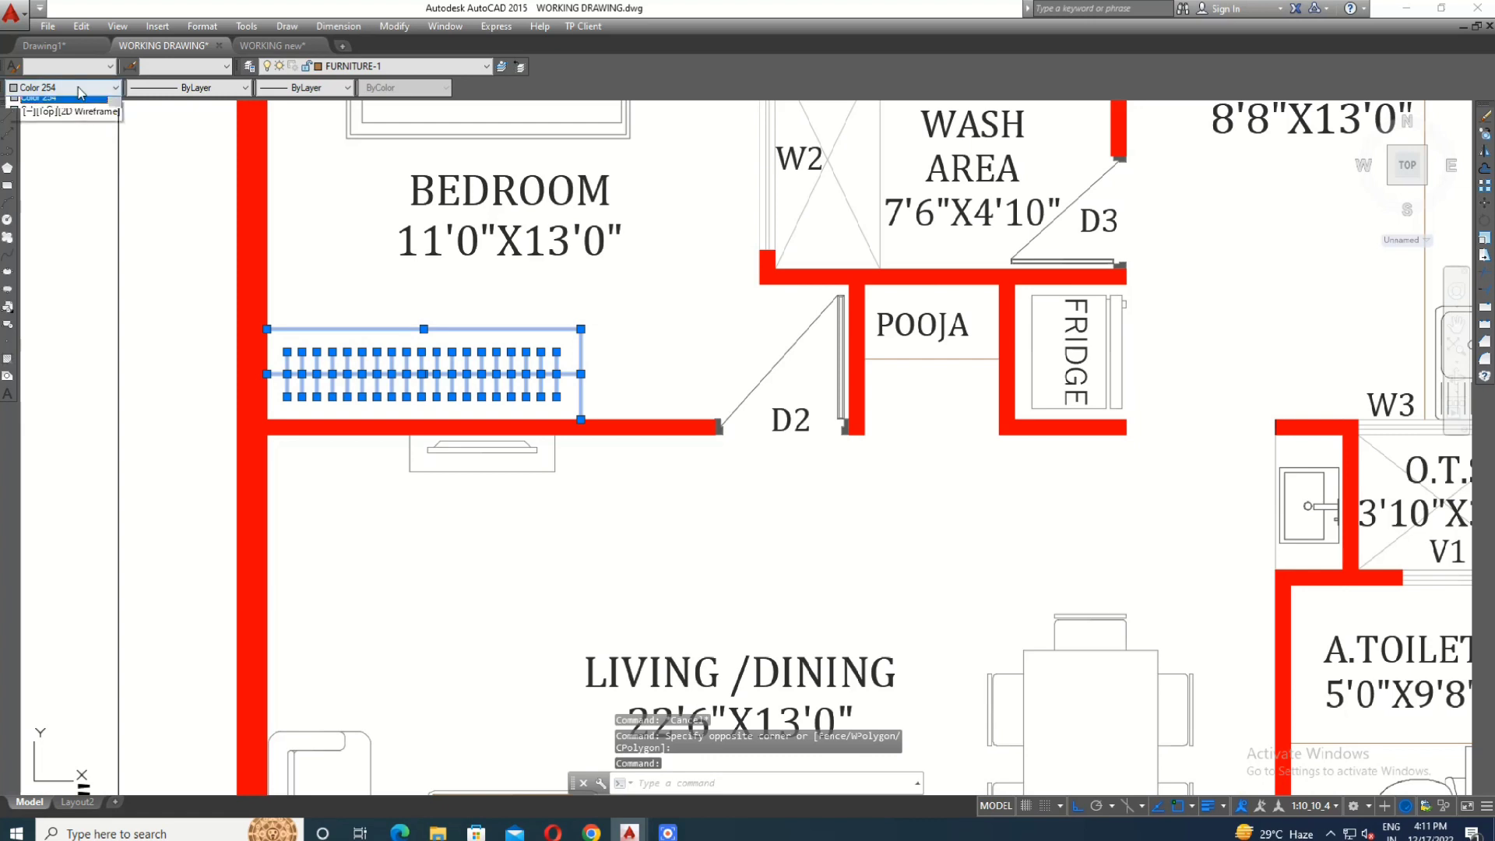
pyautogui.scroll(5, 47, 107)
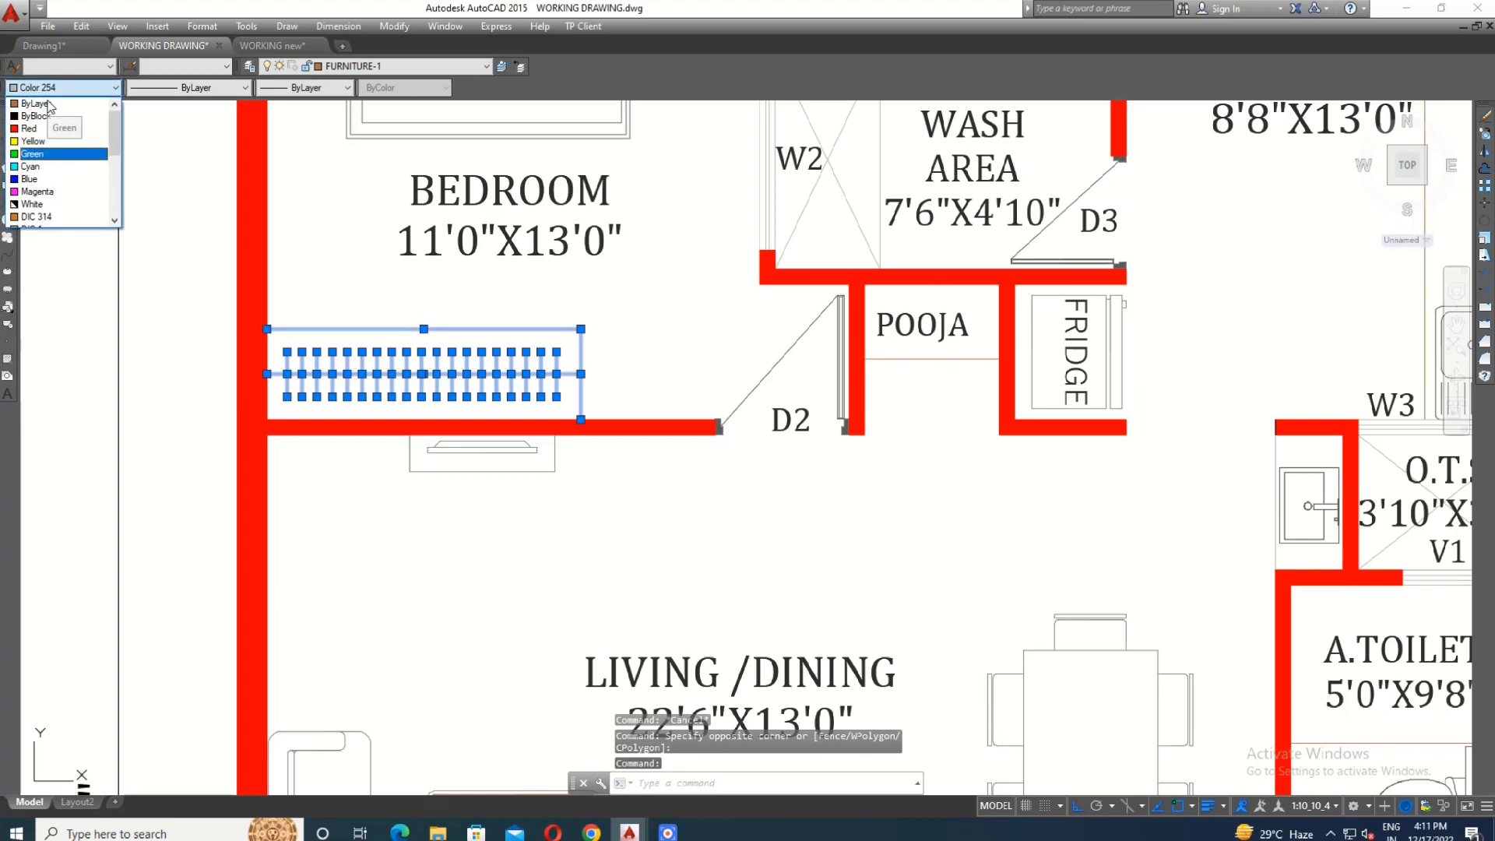
pyautogui.click(48, 105)
pyautogui.press('Escape')
# - Match the properties of the ground floor 11'0"X13'0" bedroom wardrobe to the wardrobe in the ground floor 12'0"X15'6" bedroom
pyautogui.scroll(-4, 544, 470)
pyautogui.scroll(4, 566, 424)
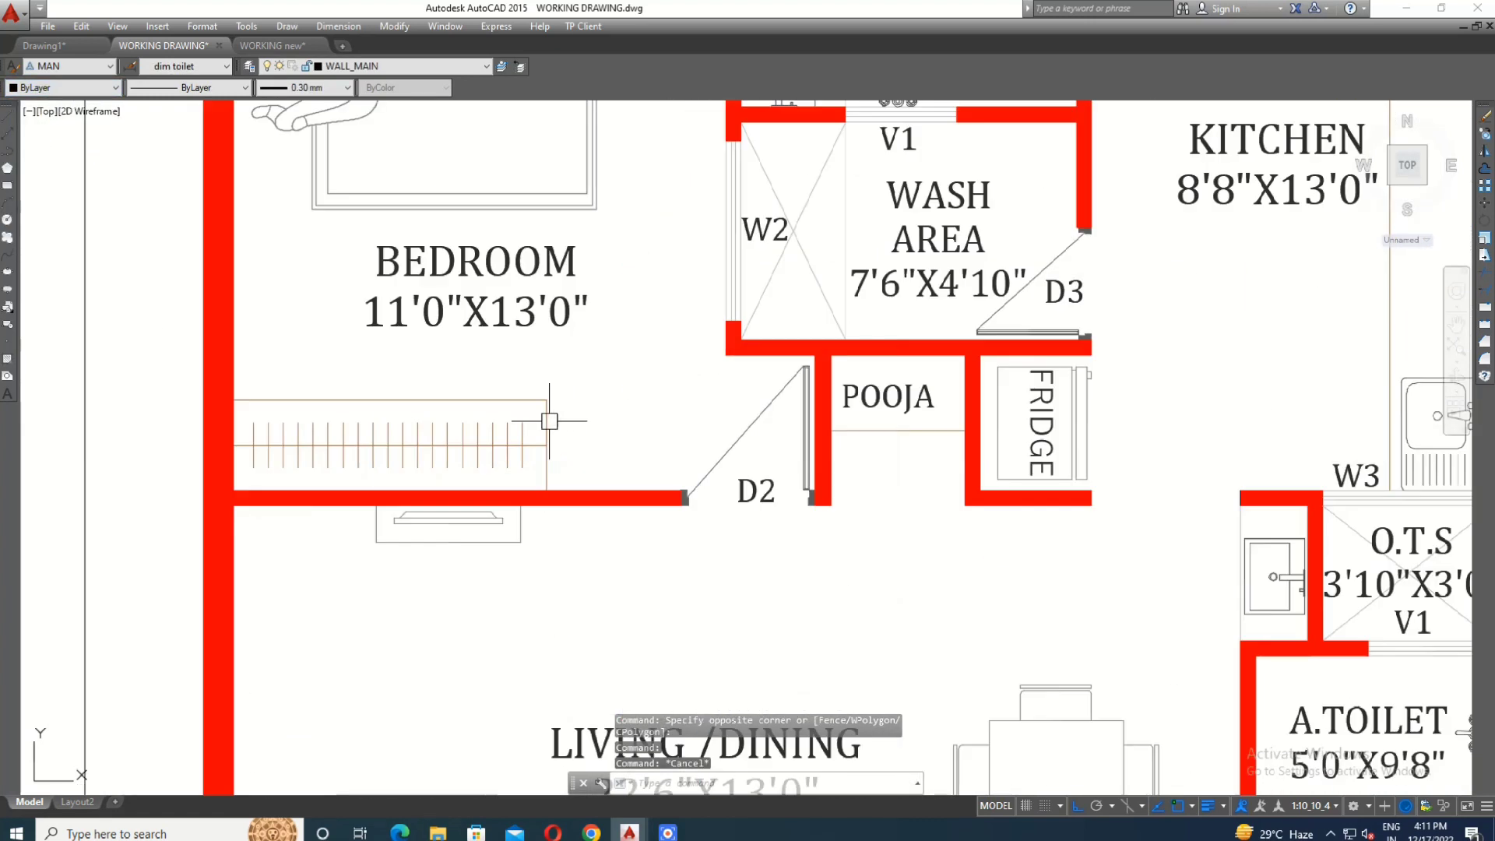
pyautogui.click(548, 420)
pyautogui.write('MA')
pyautogui.press('Return')
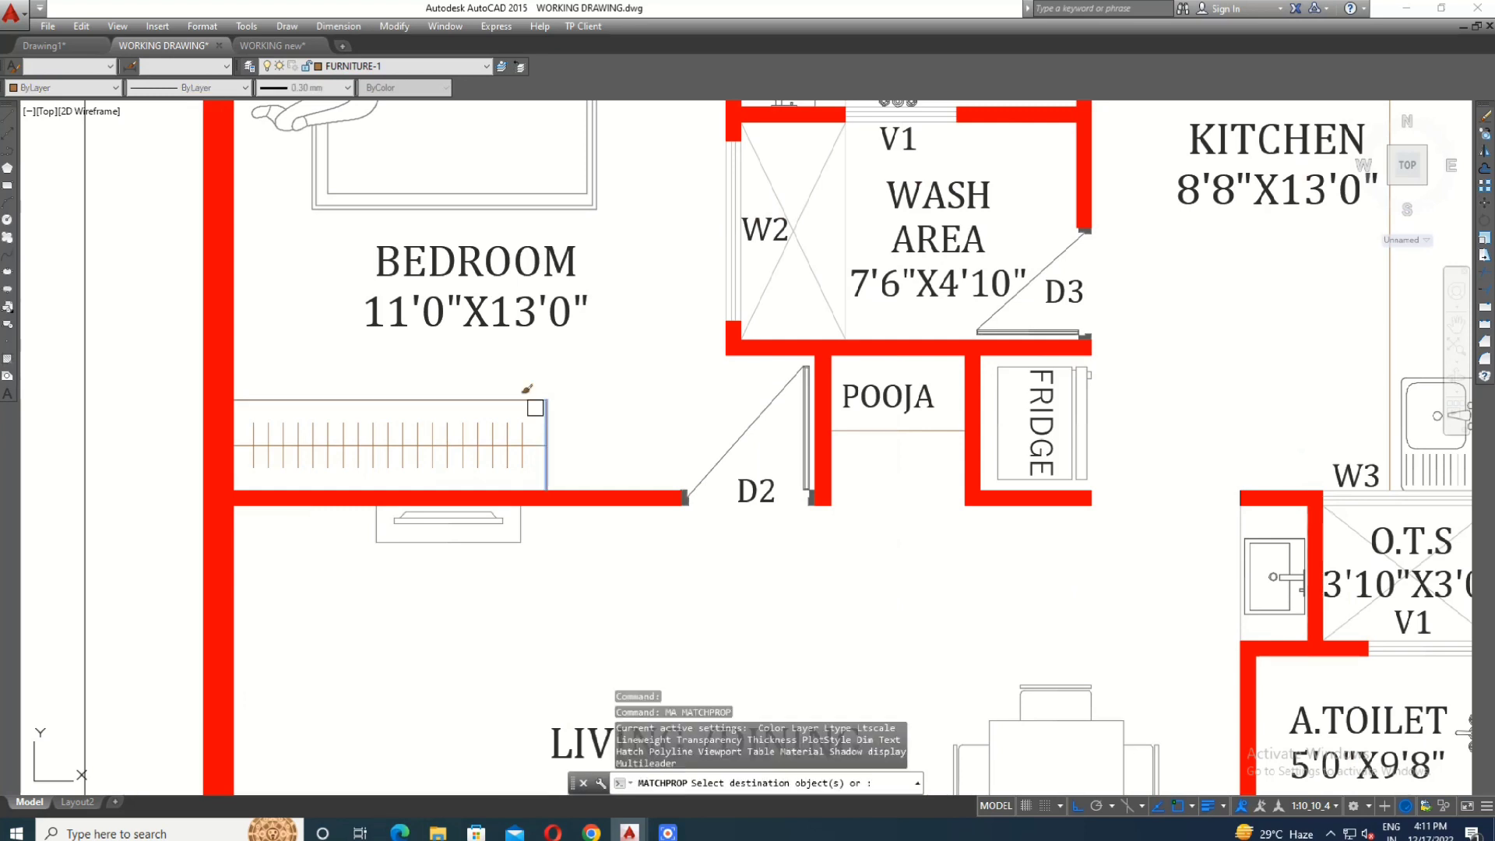
pyautogui.scroll(-5, 391, 400)
pyautogui.moveTo(607, 432); pyautogui.dragTo(680, 337, button='middle')
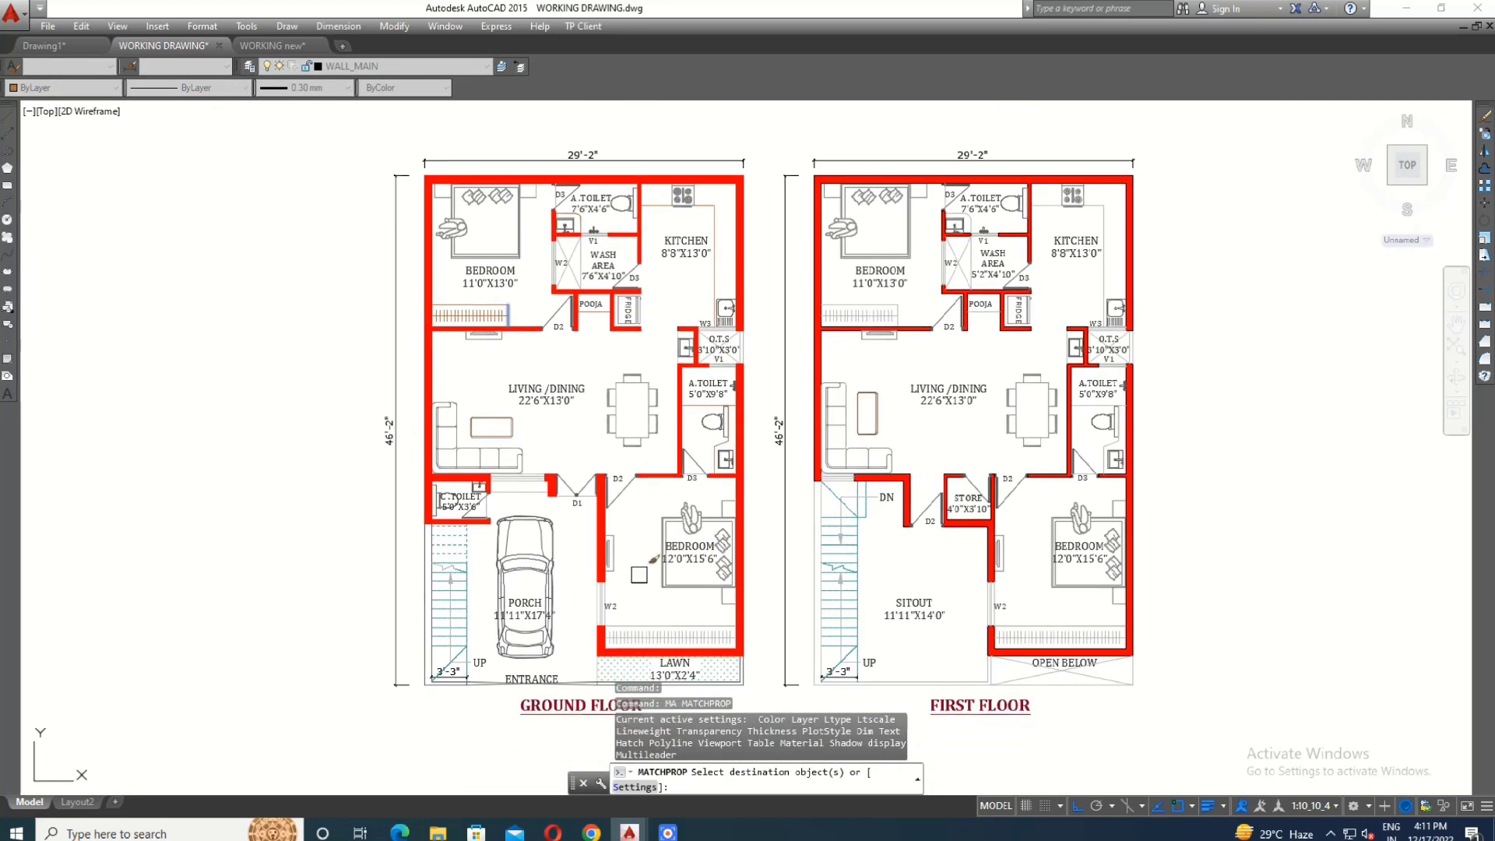
pyautogui.scroll(2, 631, 713)
pyautogui.scroll(4, 764, 576)
pyautogui.scroll(3, 790, 576)
pyautogui.click(811, 553)
pyautogui.scroll(-3, 811, 553)
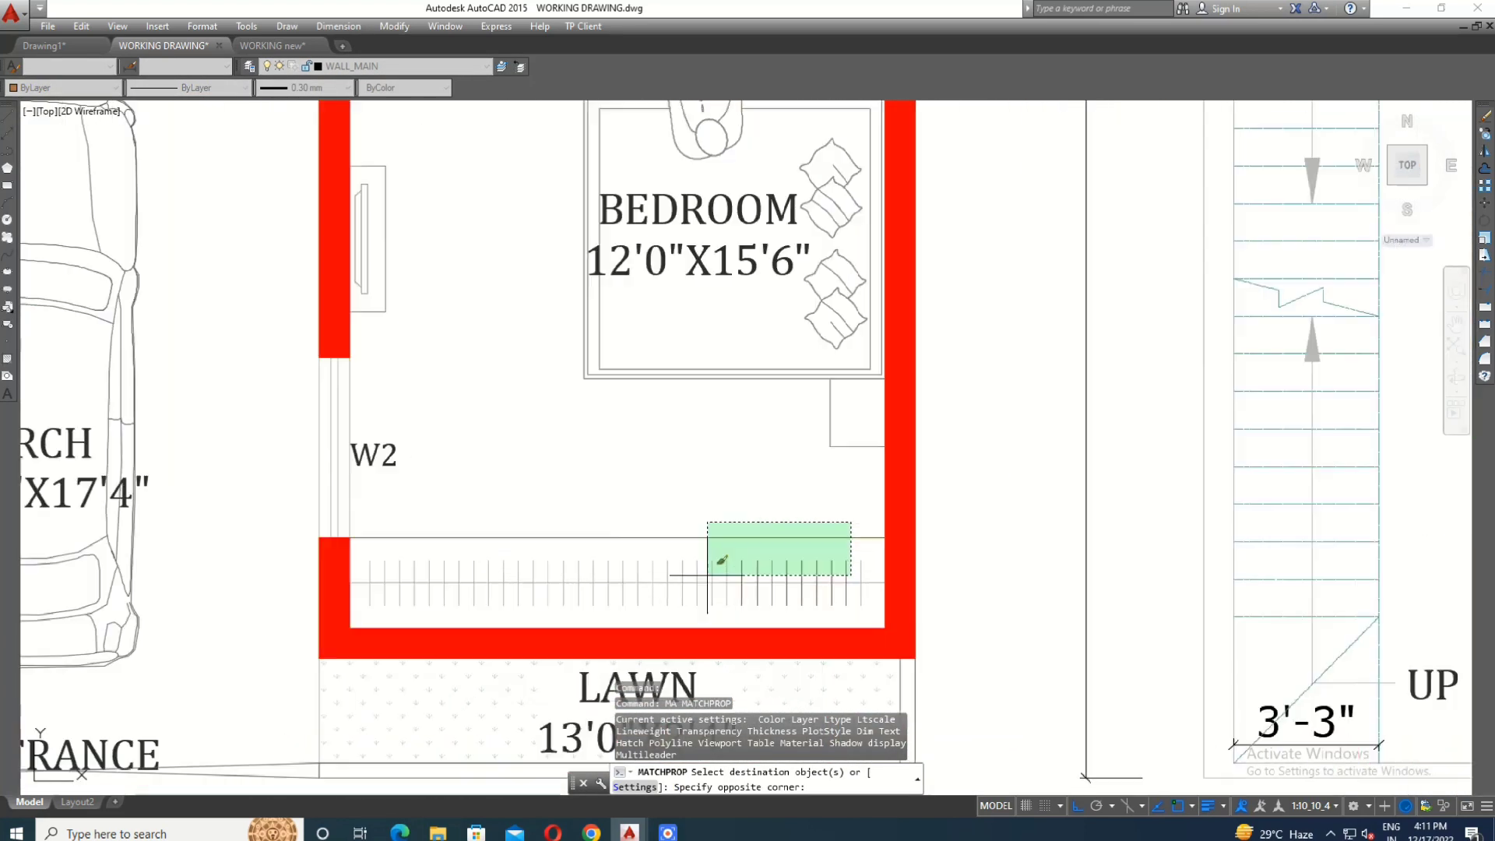
pyautogui.click(385, 576)
pyautogui.scroll(2, 377, 577)
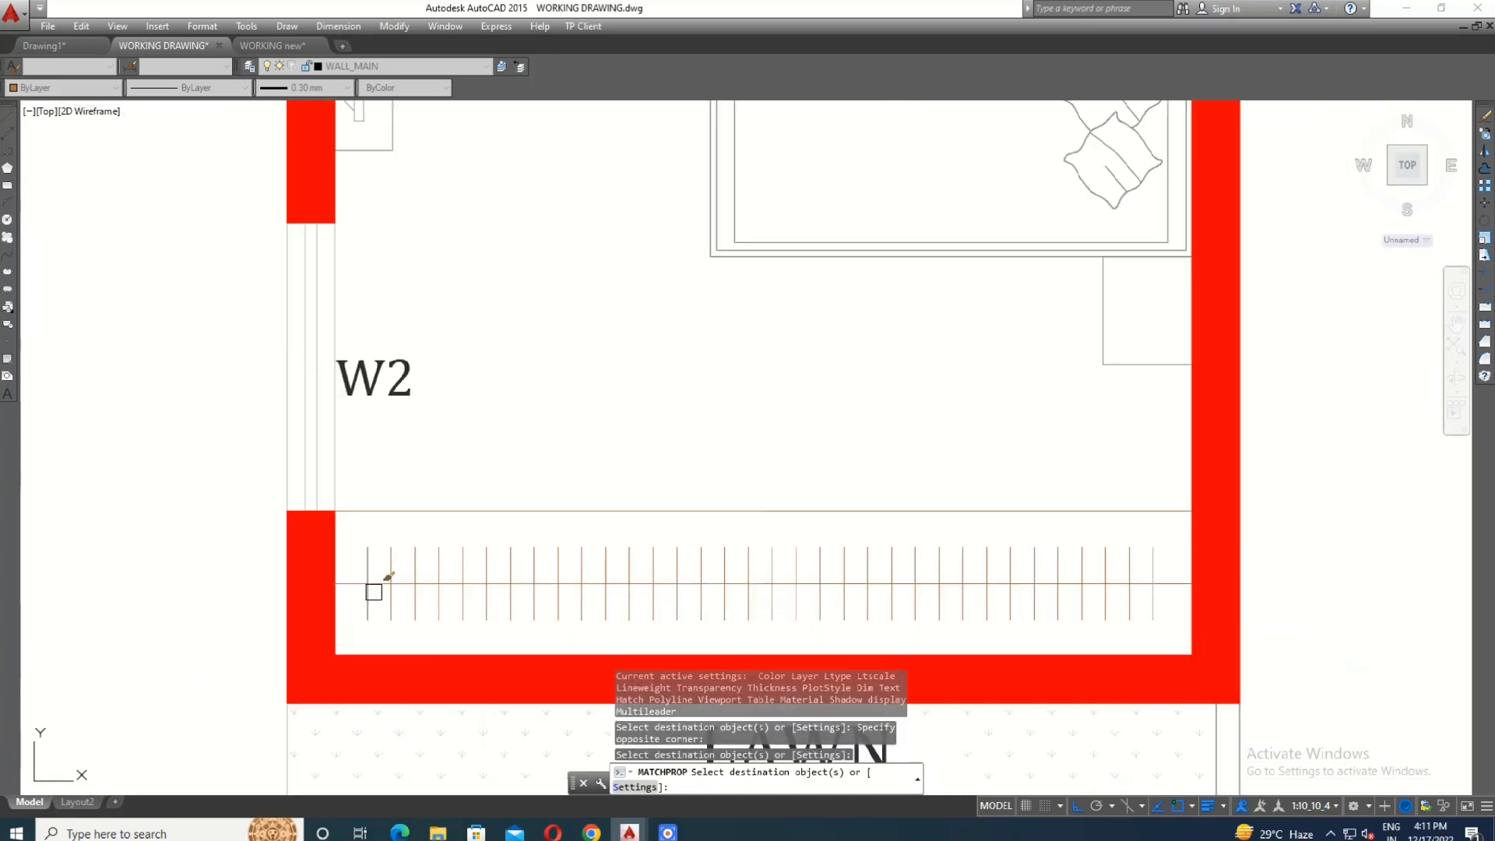
# - Match the same furniture properties to the wardrobe in the first floor 12'0"X15'6" bedroom
pyautogui.scroll(-5, 374, 590)
pyautogui.scroll(4, 857, 483)
pyautogui.scroll(2, 865, 486)
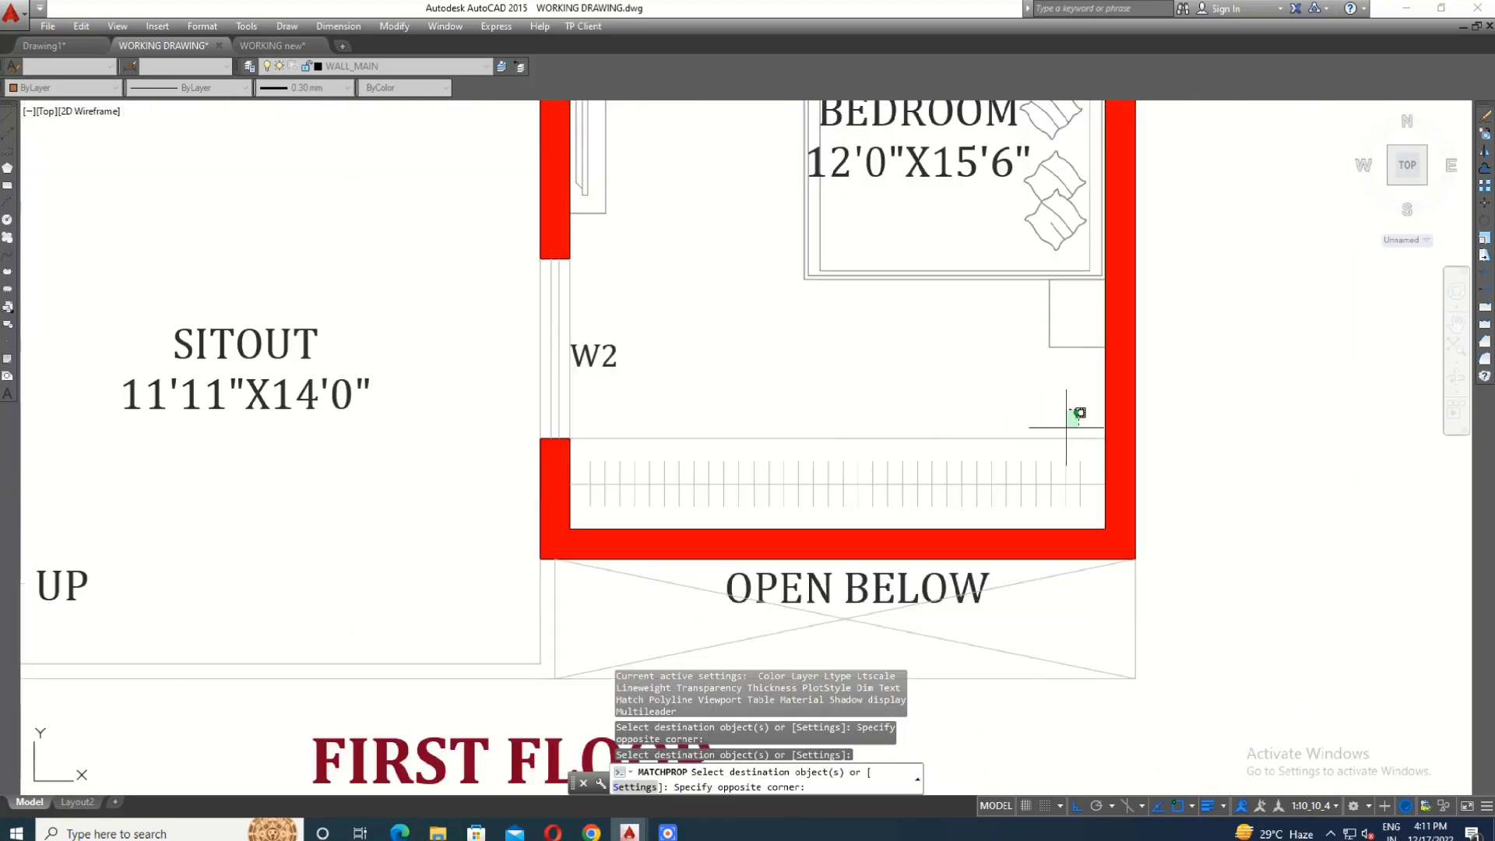
pyautogui.click(580, 504)
pyautogui.scroll(-4, 710, 516)
# - Apply the matched furniture properties to the first floor kitchen counter line and the washbasin counter in the 7'6"X4'6" toilet
pyautogui.moveTo(726, 512); pyautogui.dragTo(736, 778, button='middle')
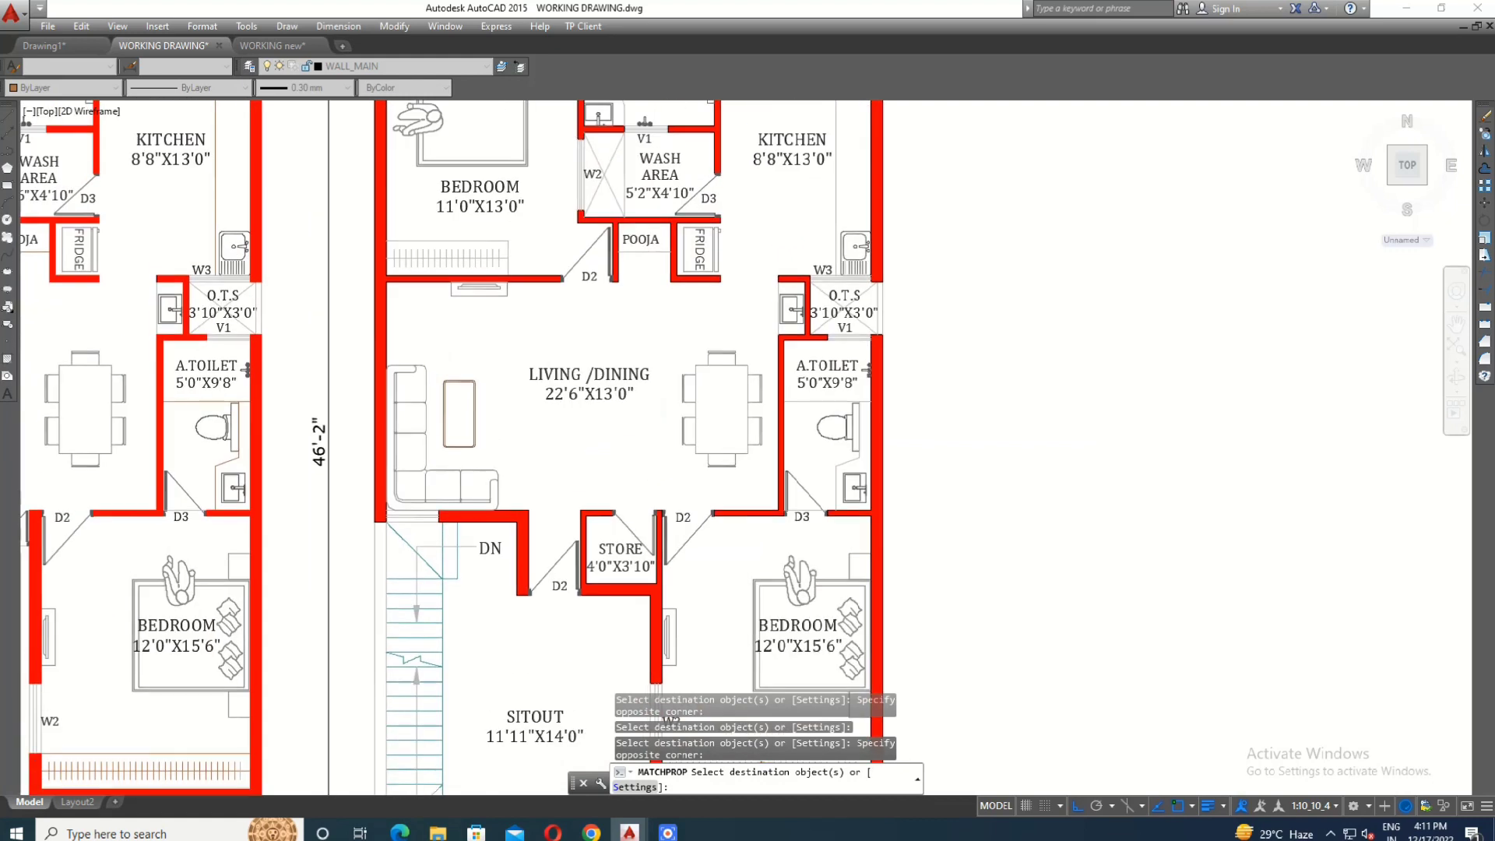
pyautogui.moveTo(681, 349); pyautogui.dragTo(685, 665, button='middle')
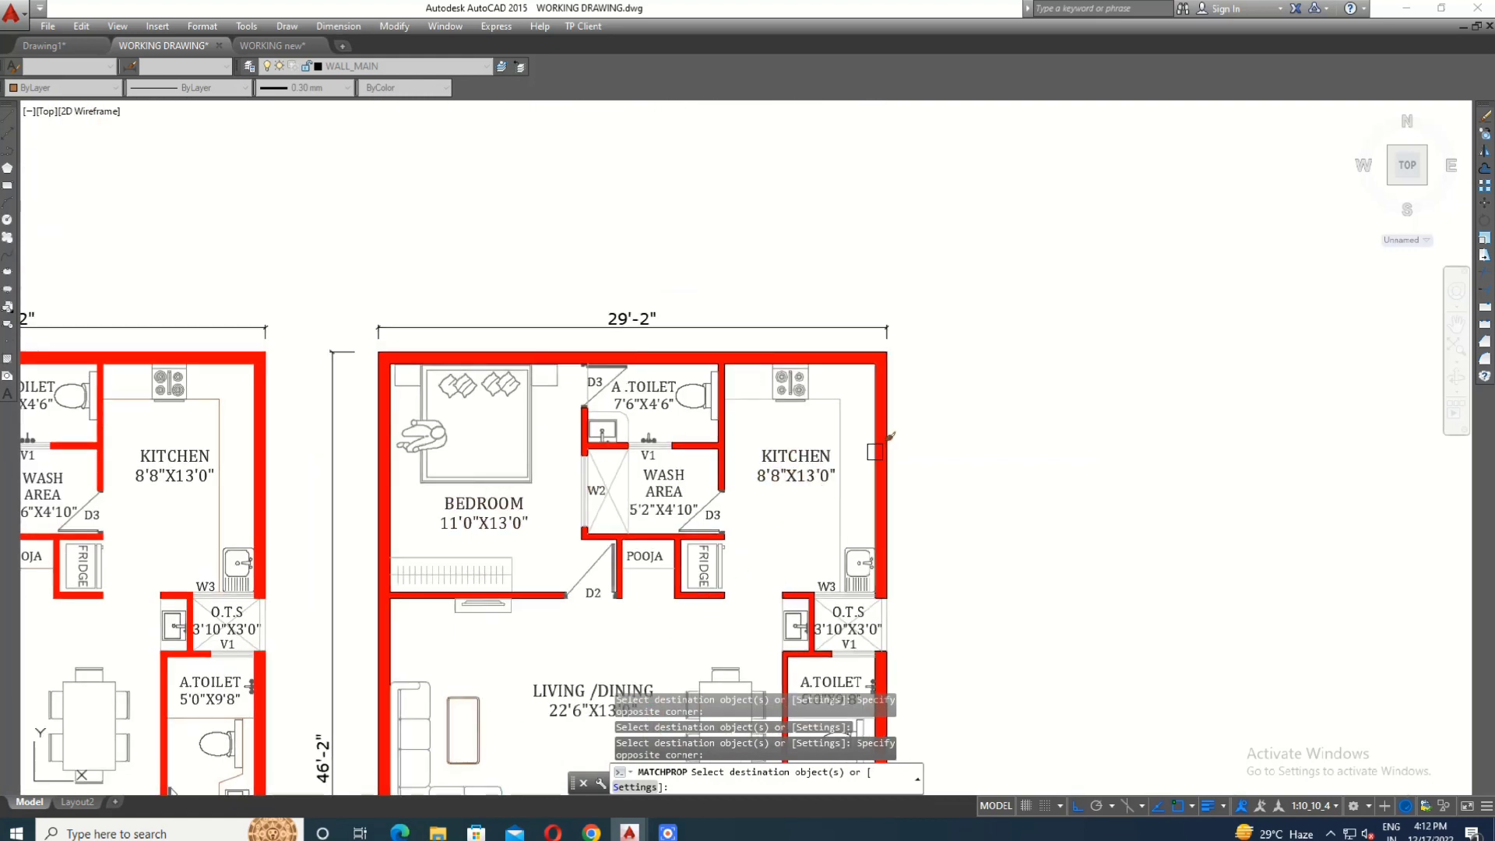
pyautogui.click(749, 404)
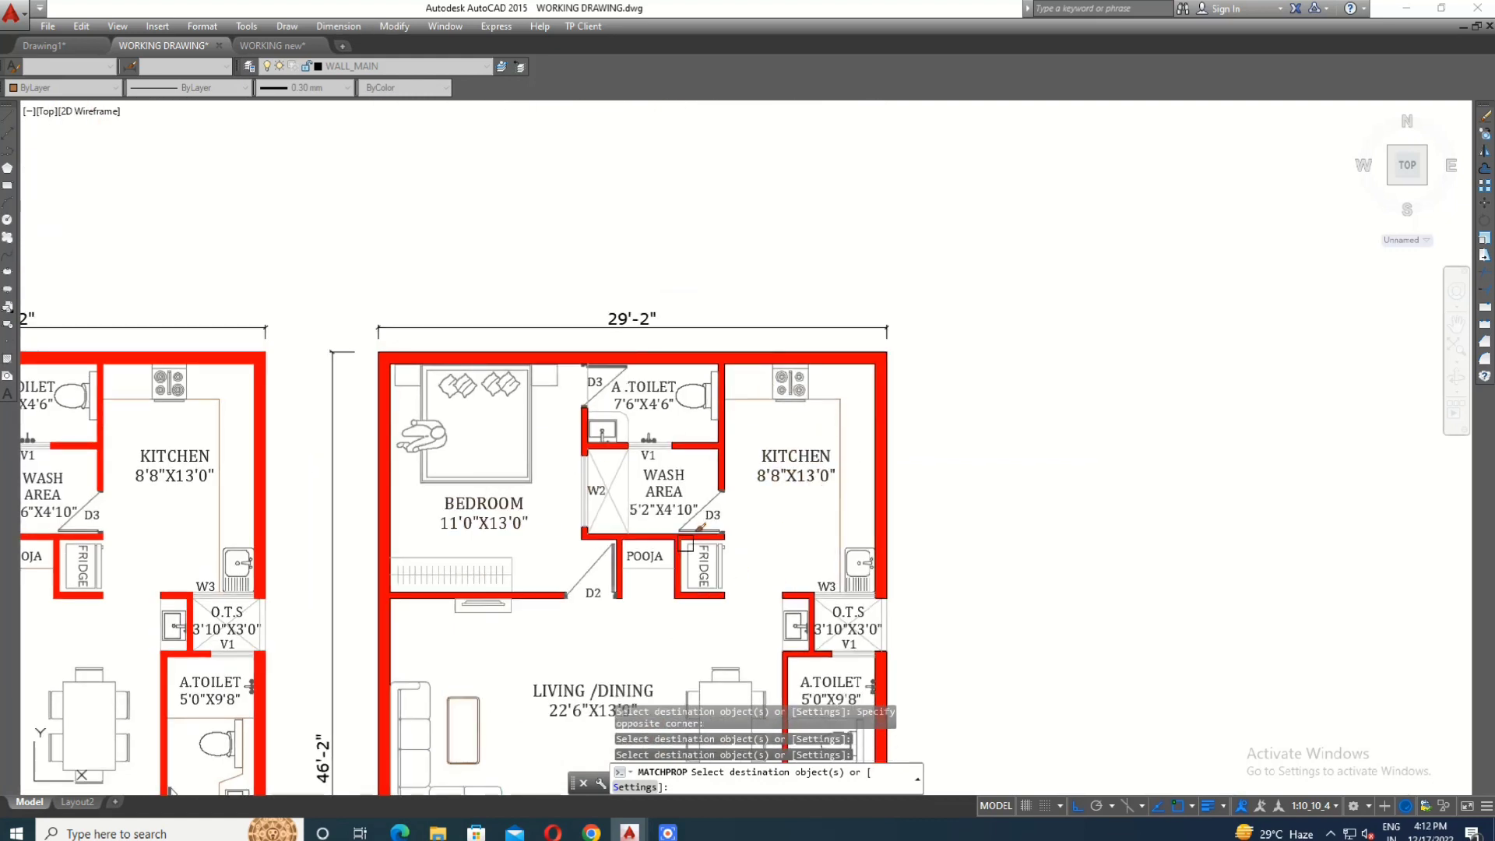
pyautogui.moveTo(686, 545); pyautogui.dragTo(682, 427, button='middle')
pyautogui.scroll(4, 649, 309)
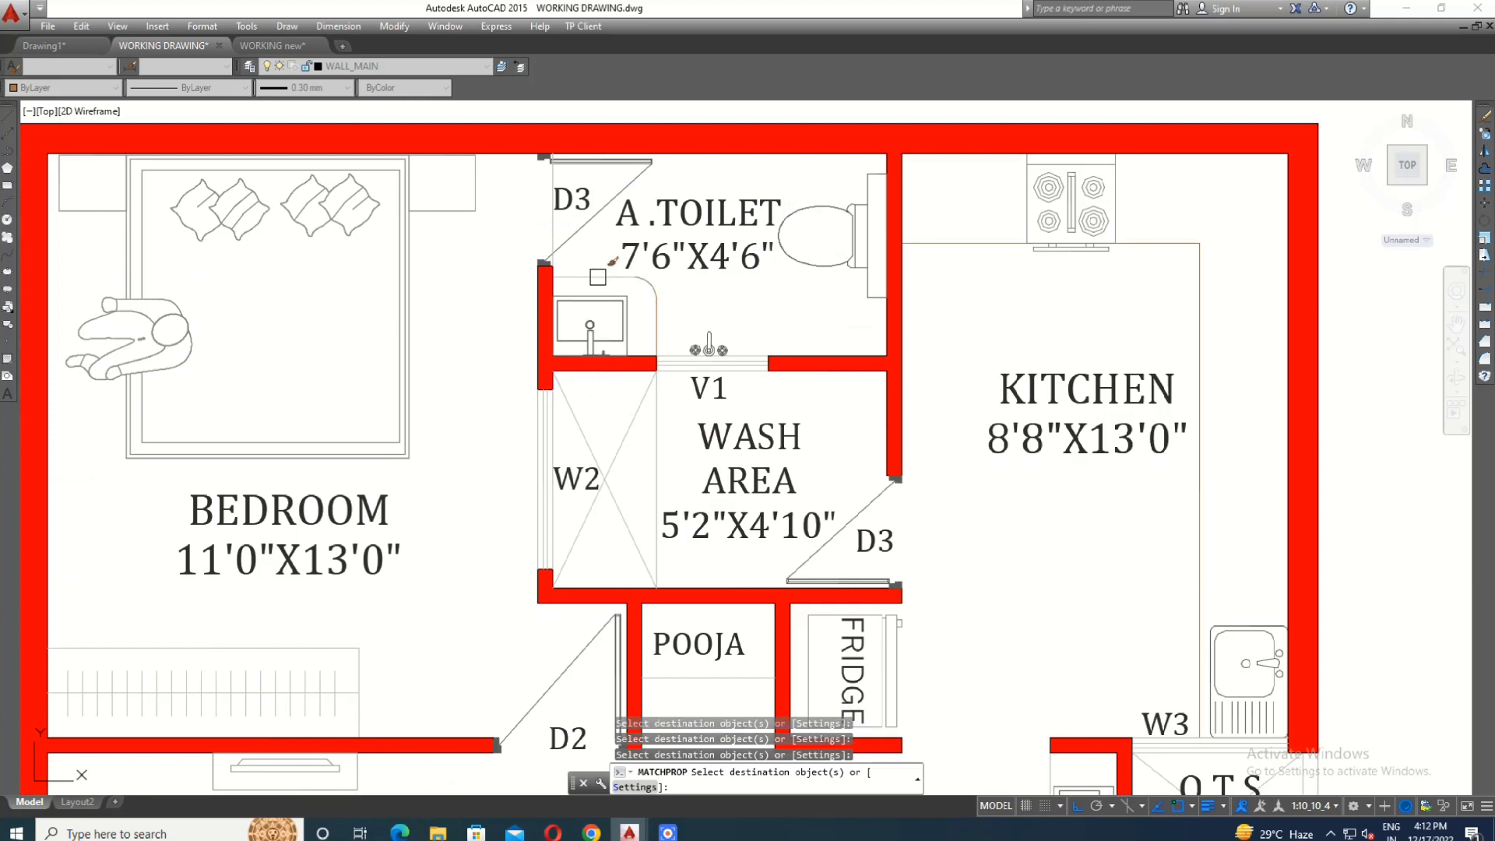
# - Match the furniture properties to the wardrobe in the first floor 11'0"X13'0" bedroom and end the Match Properties command
pyautogui.scroll(-5, 632, 282)
pyautogui.moveTo(717, 398); pyautogui.dragTo(717, 324, button='middle')
pyautogui.scroll(4, 717, 323)
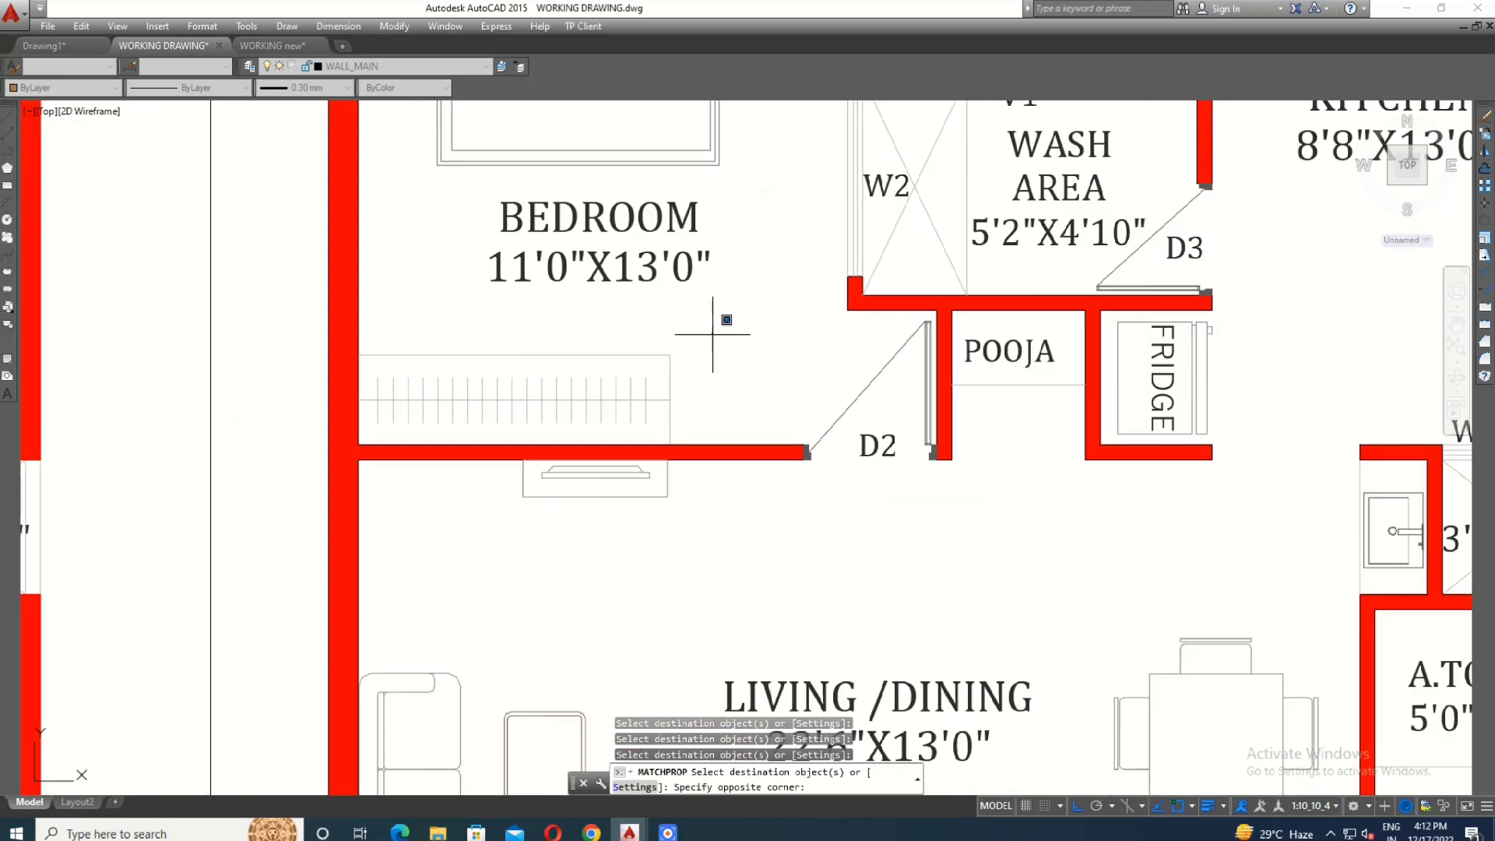
pyautogui.click(711, 334)
pyautogui.click(376, 425)
pyautogui.scroll(-5, 535, 408)
pyautogui.press('Escape')
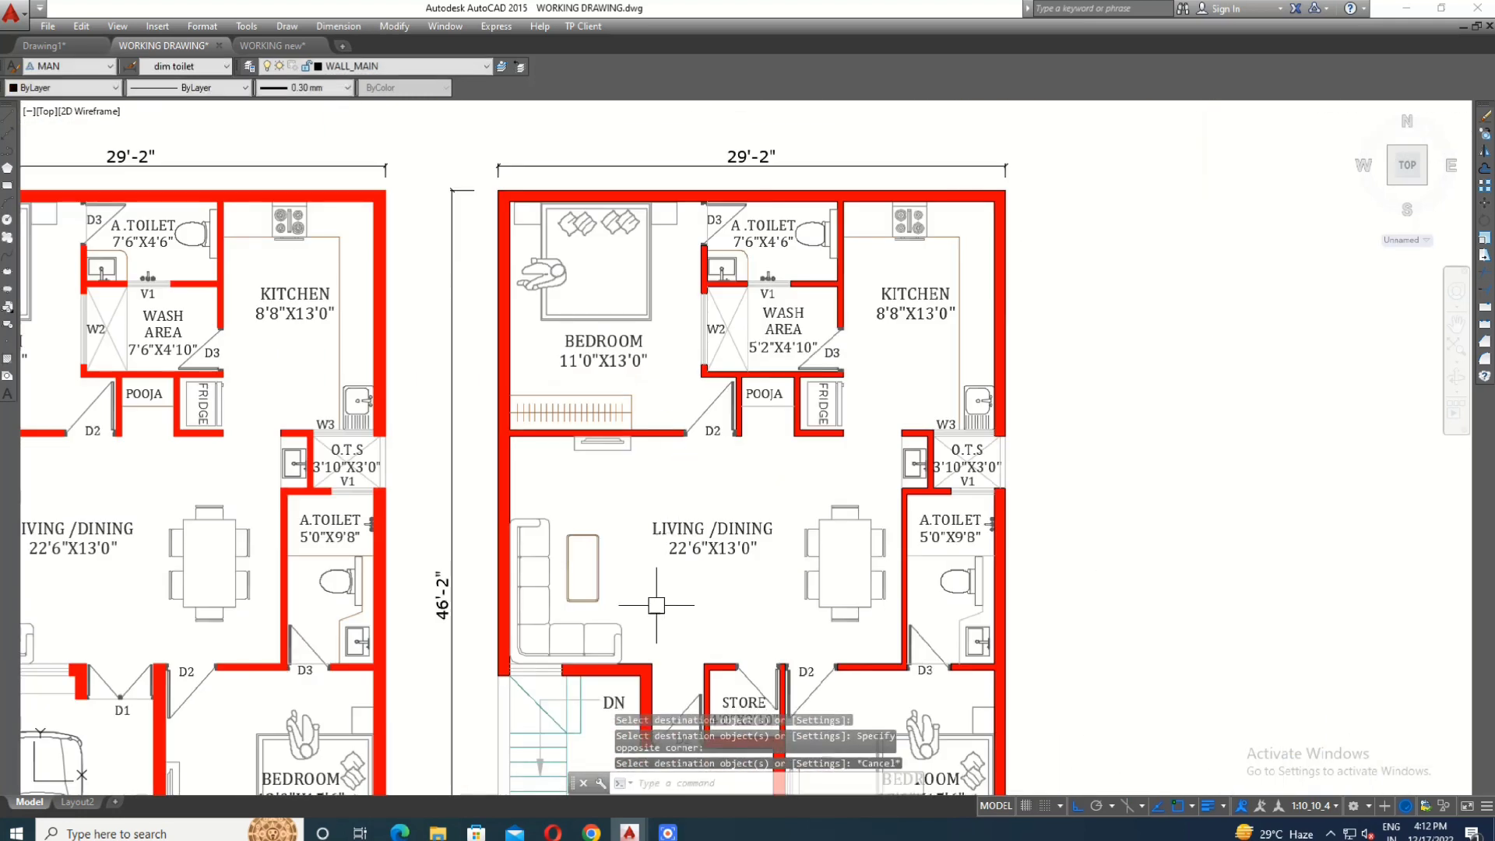
# - Move the window lines above the first floor stair to the window layer and set their color to ByLayer
pyautogui.moveTo(735, 704); pyautogui.dragTo(740, 638, button='middle')
pyautogui.scroll(10, 810, 654)
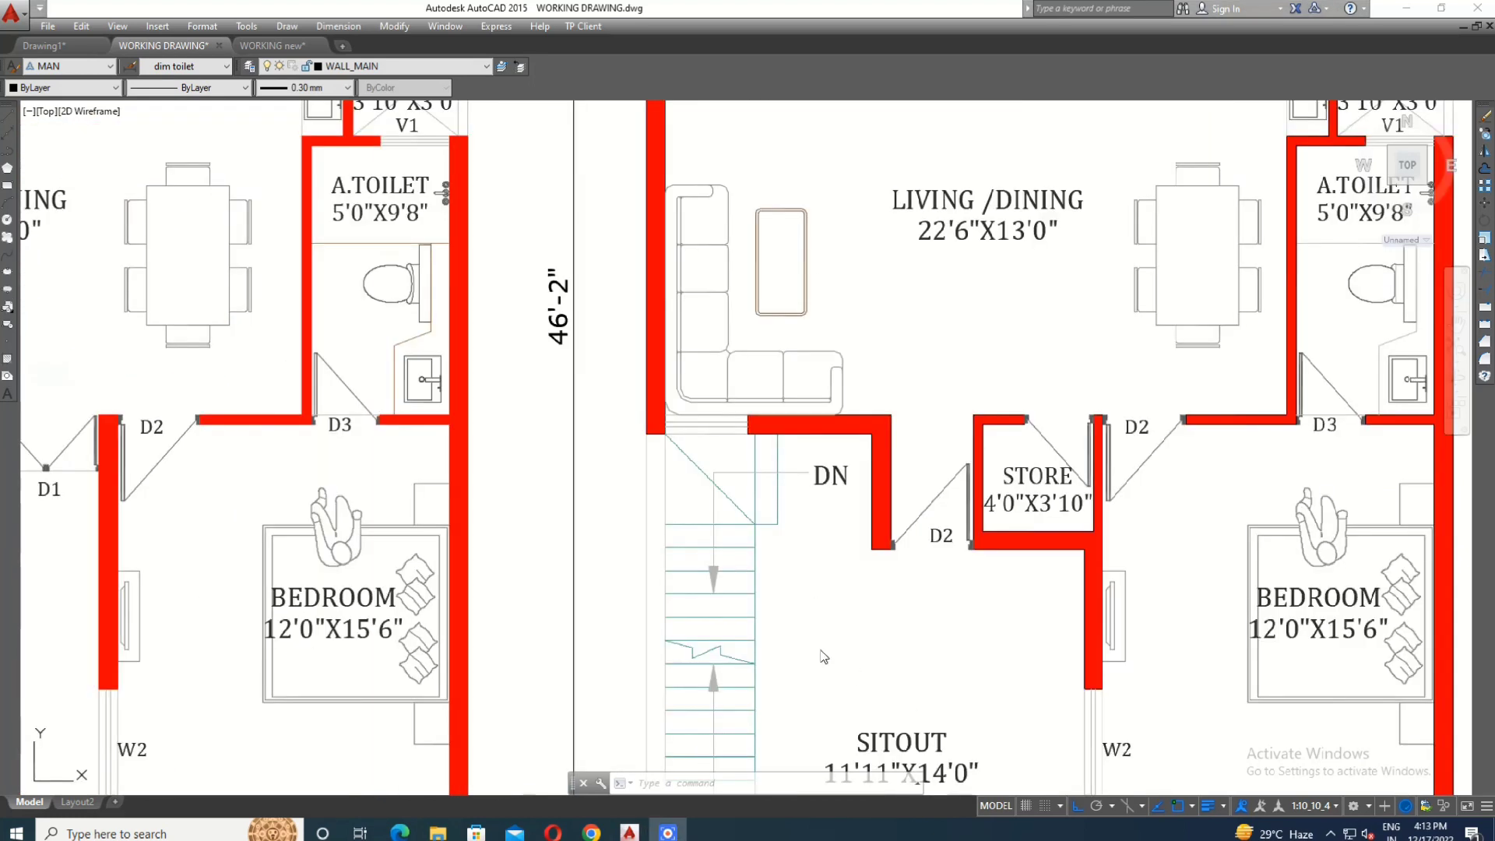
pyautogui.scroll(2, 668, 404)
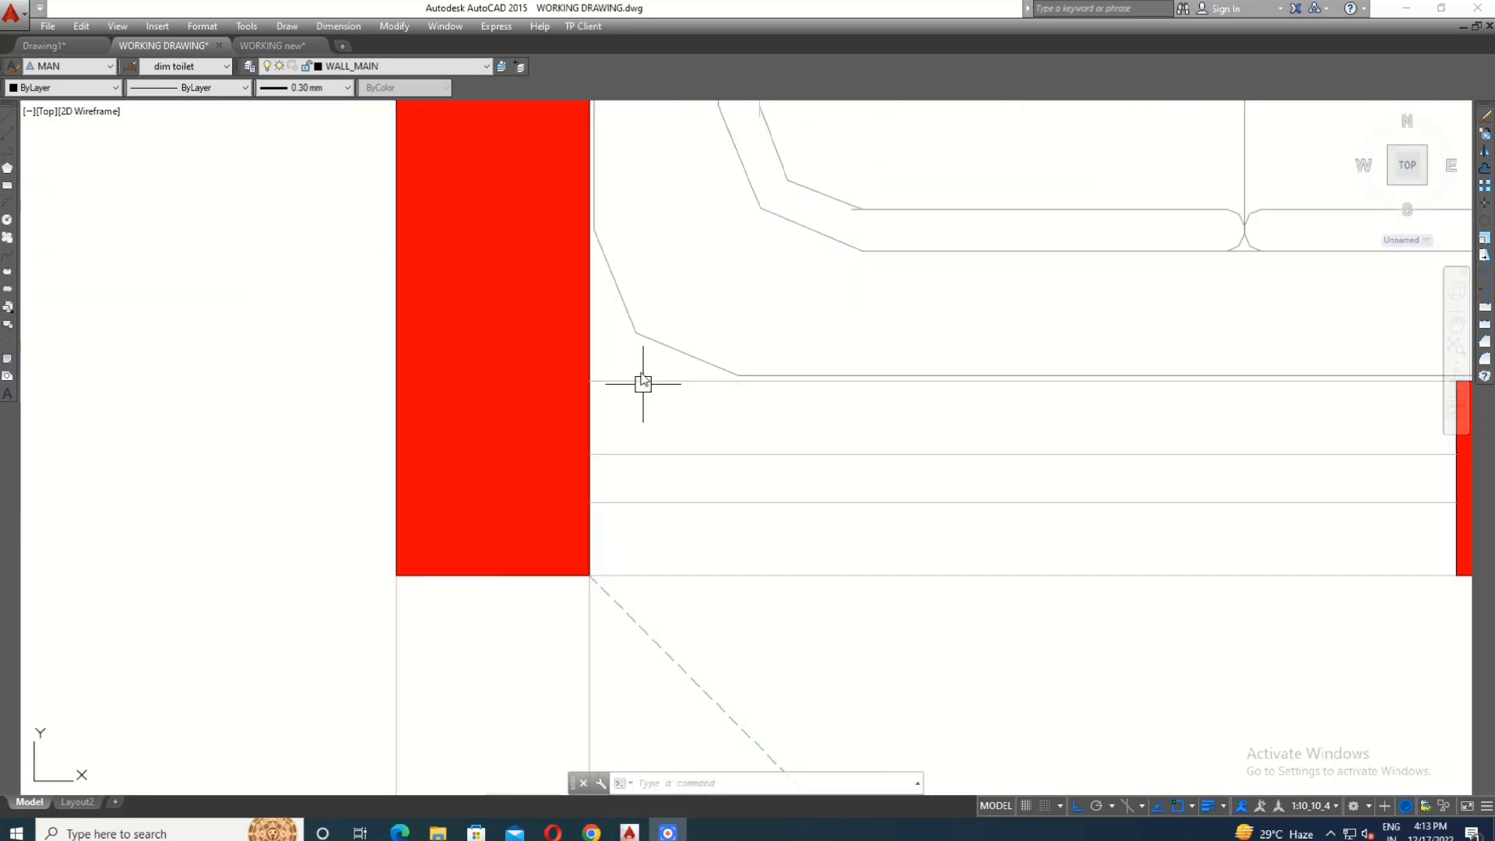
pyautogui.click(663, 366)
pyautogui.click(658, 595)
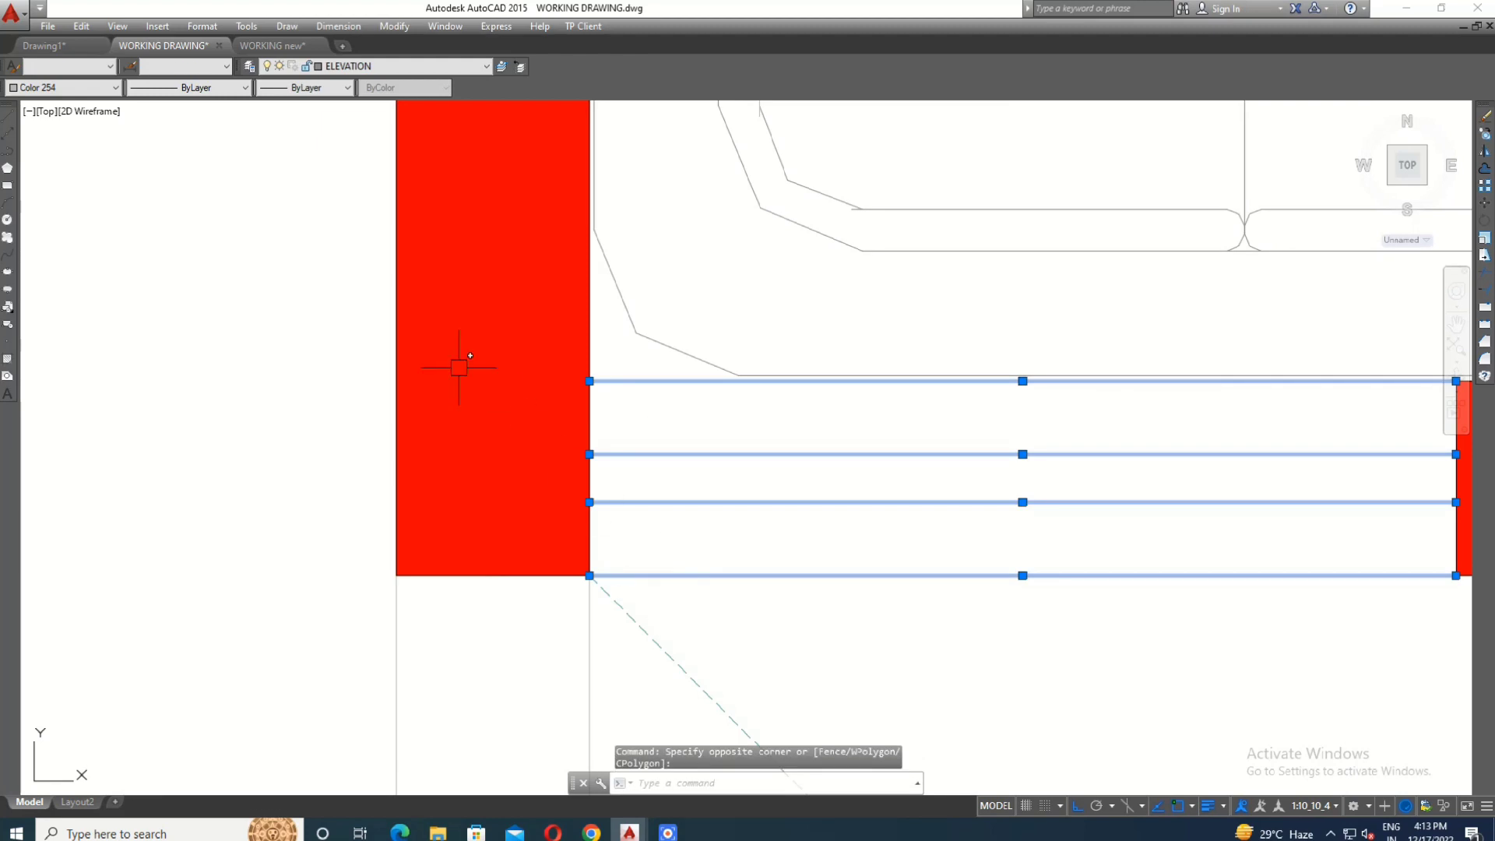
pyautogui.click(351, 68)
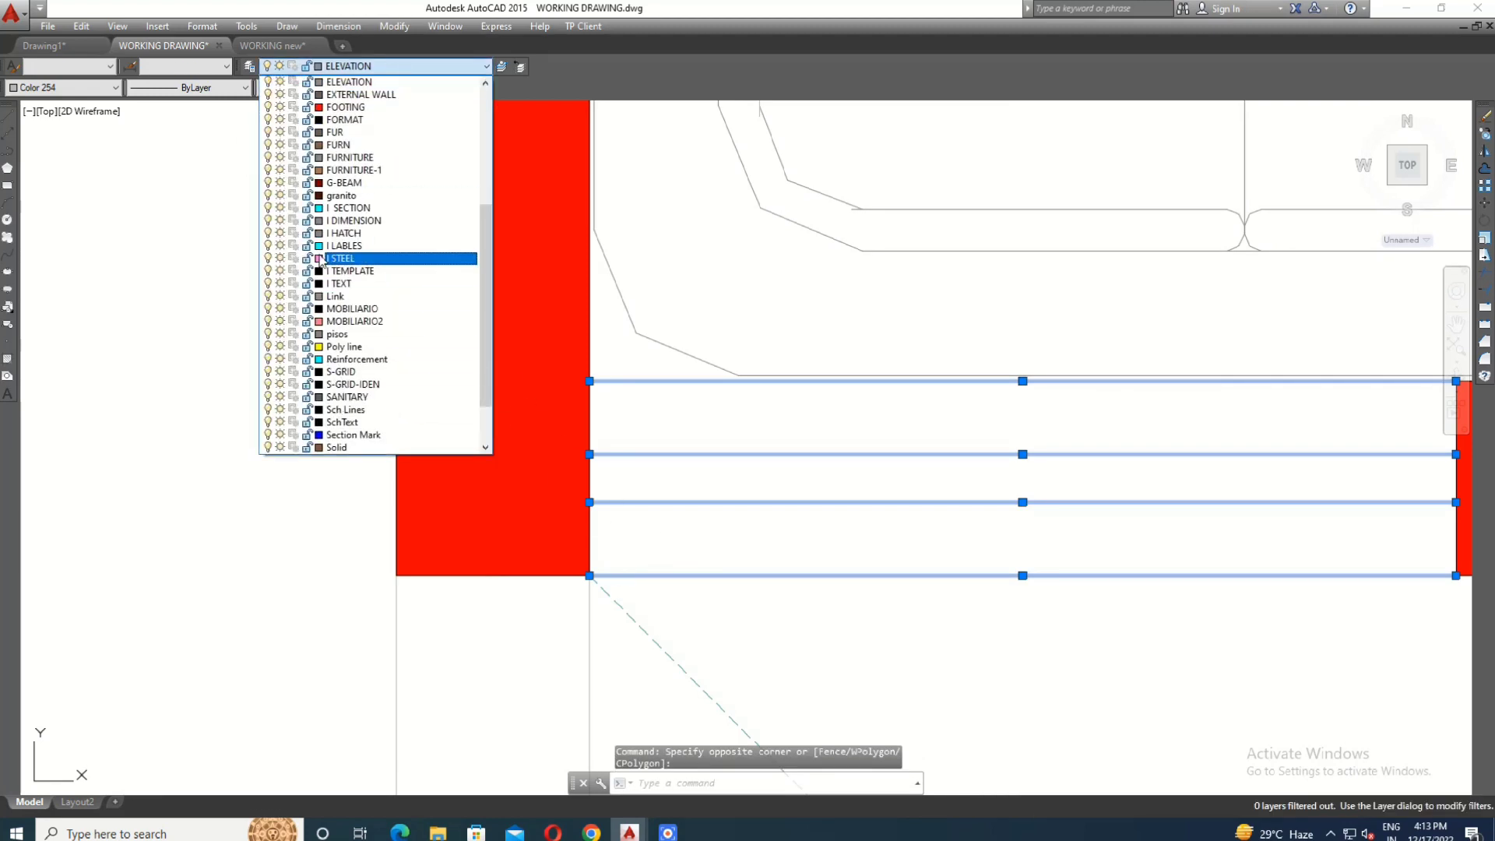
pyautogui.scroll(-3, 351, 433)
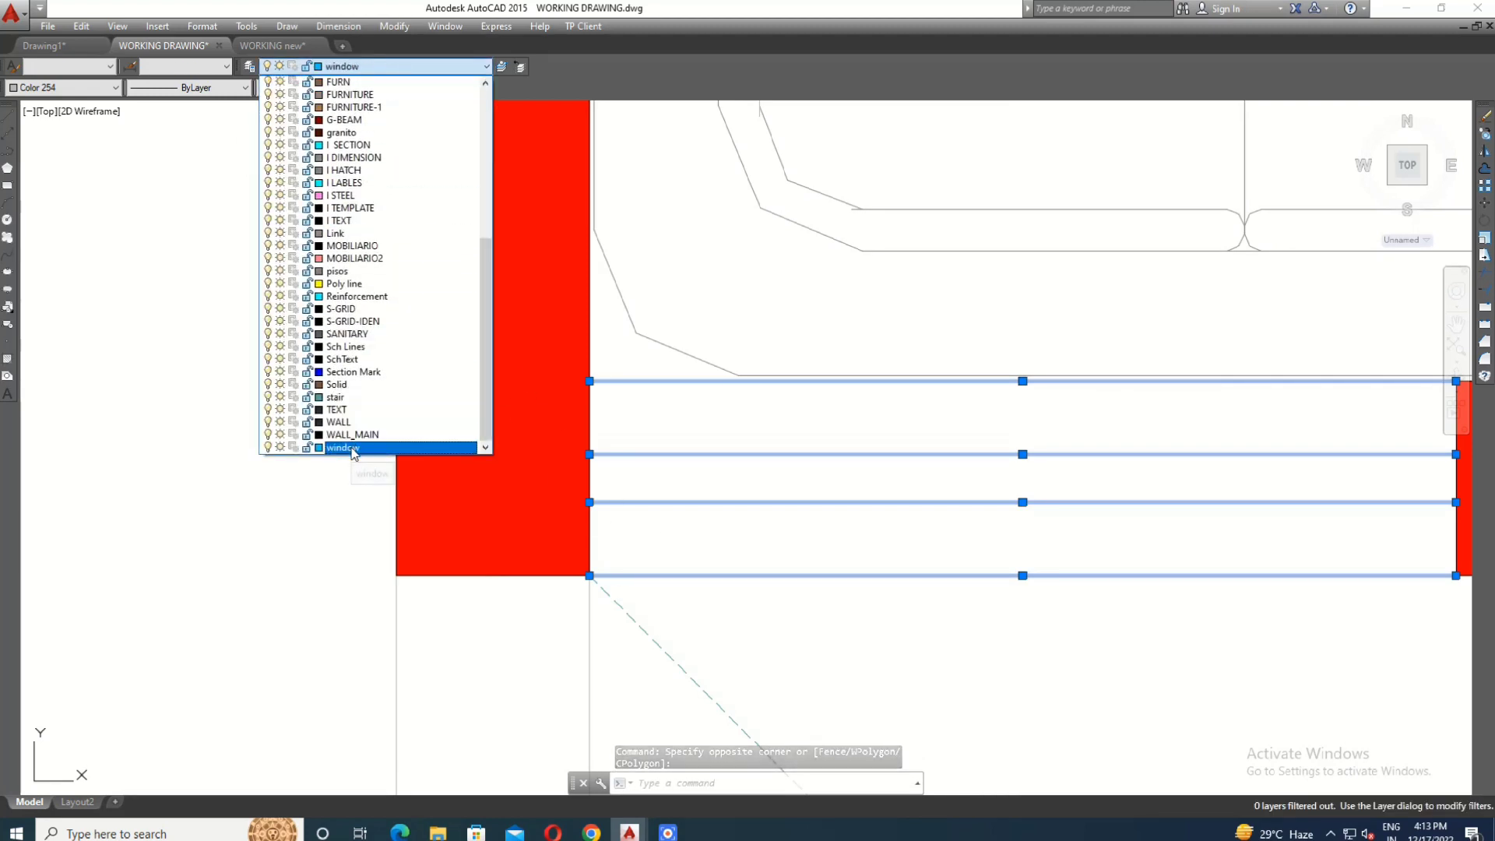
pyautogui.click(351, 447)
pyautogui.click(62, 87)
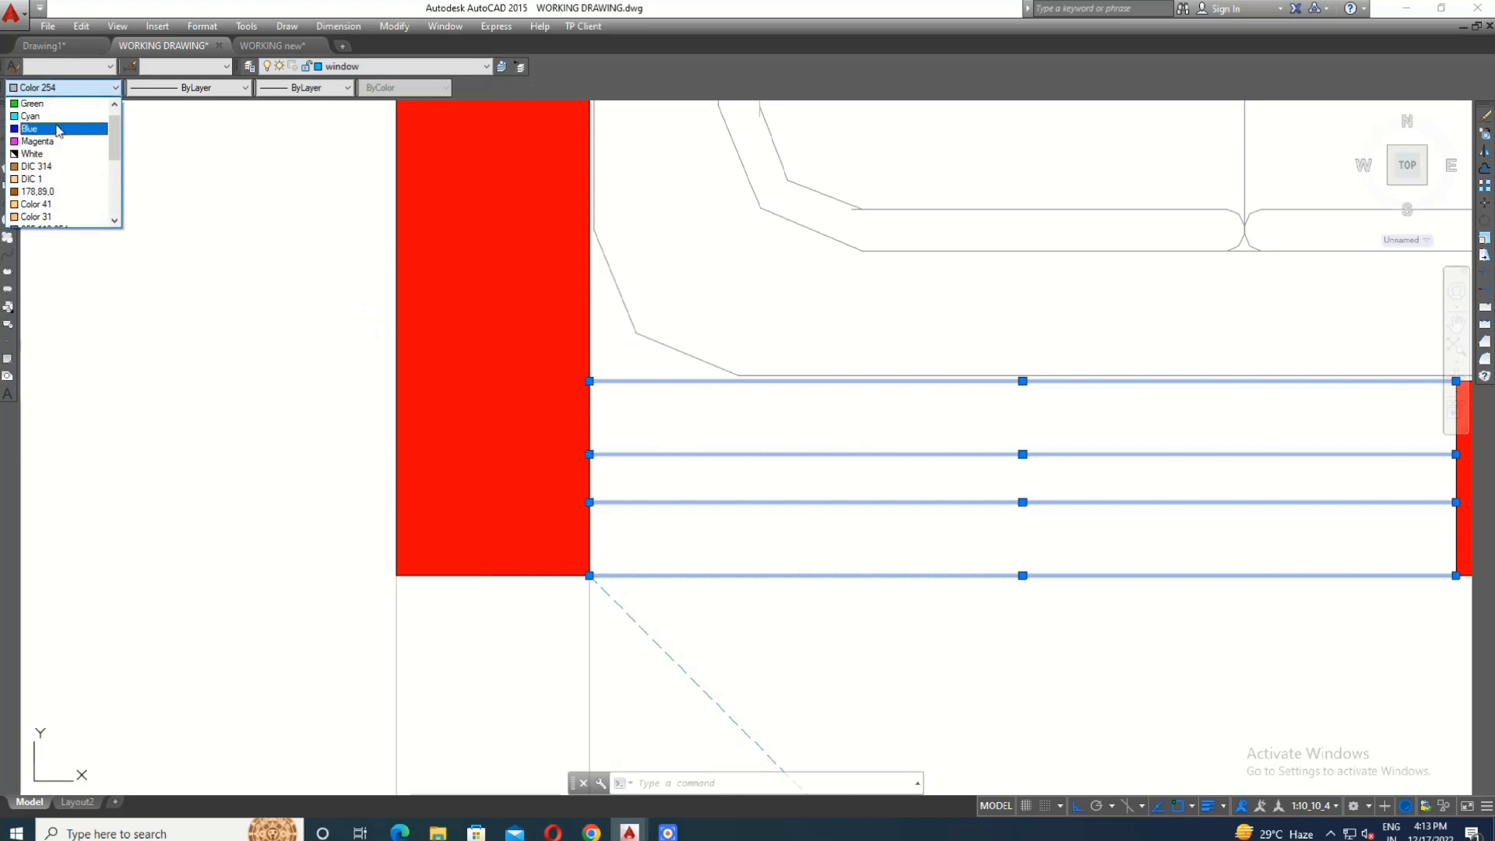
pyautogui.click(68, 104)
pyautogui.press('Escape')
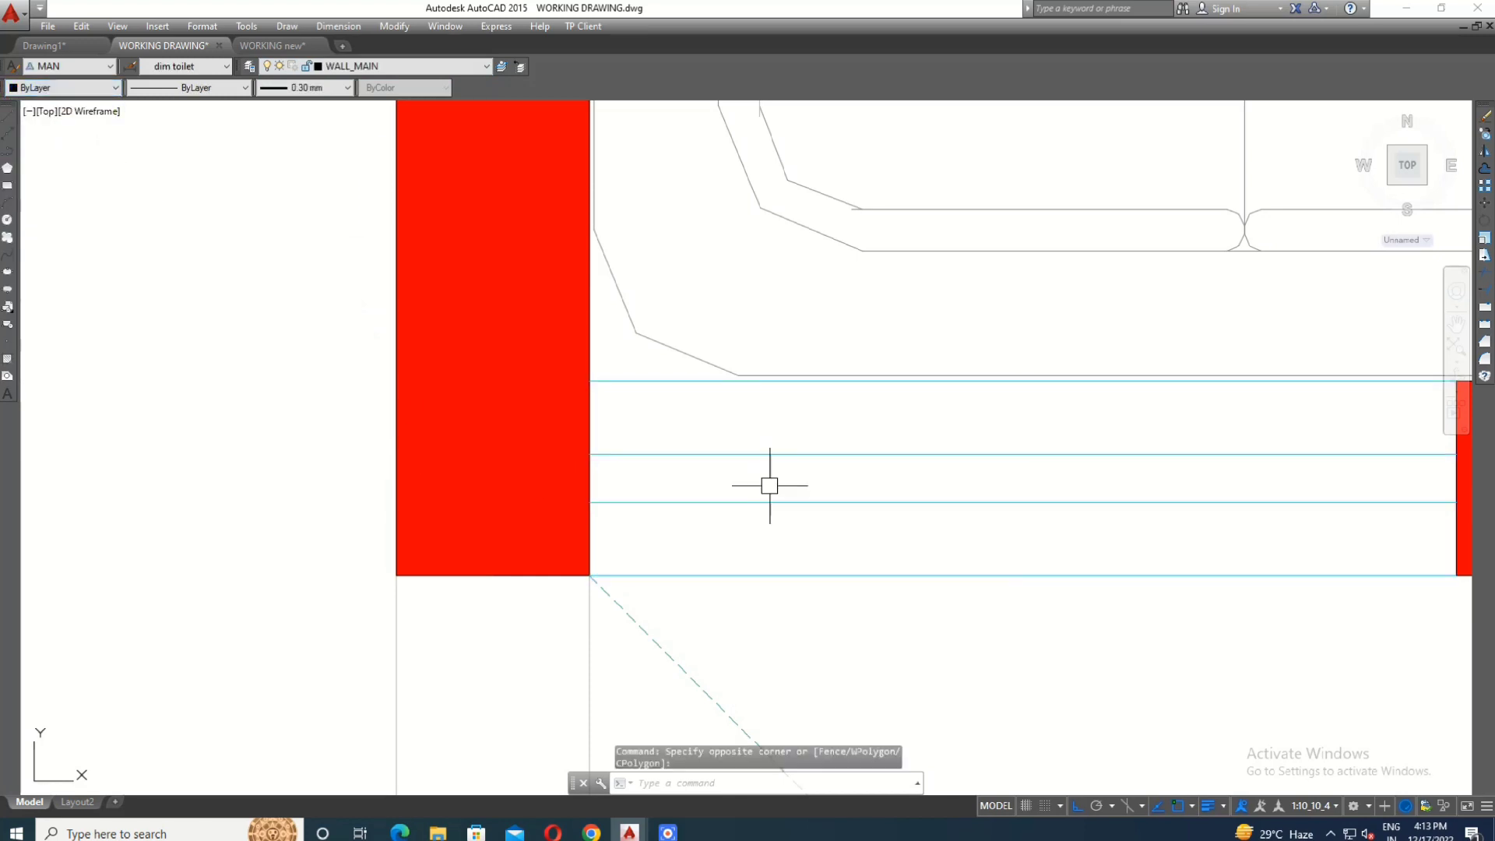
# - Match the properties of the window line above the first floor stair to the V1 ventilator of the 5'0"X9'8" toilet
pyautogui.click(754, 453)
pyautogui.write('ma')
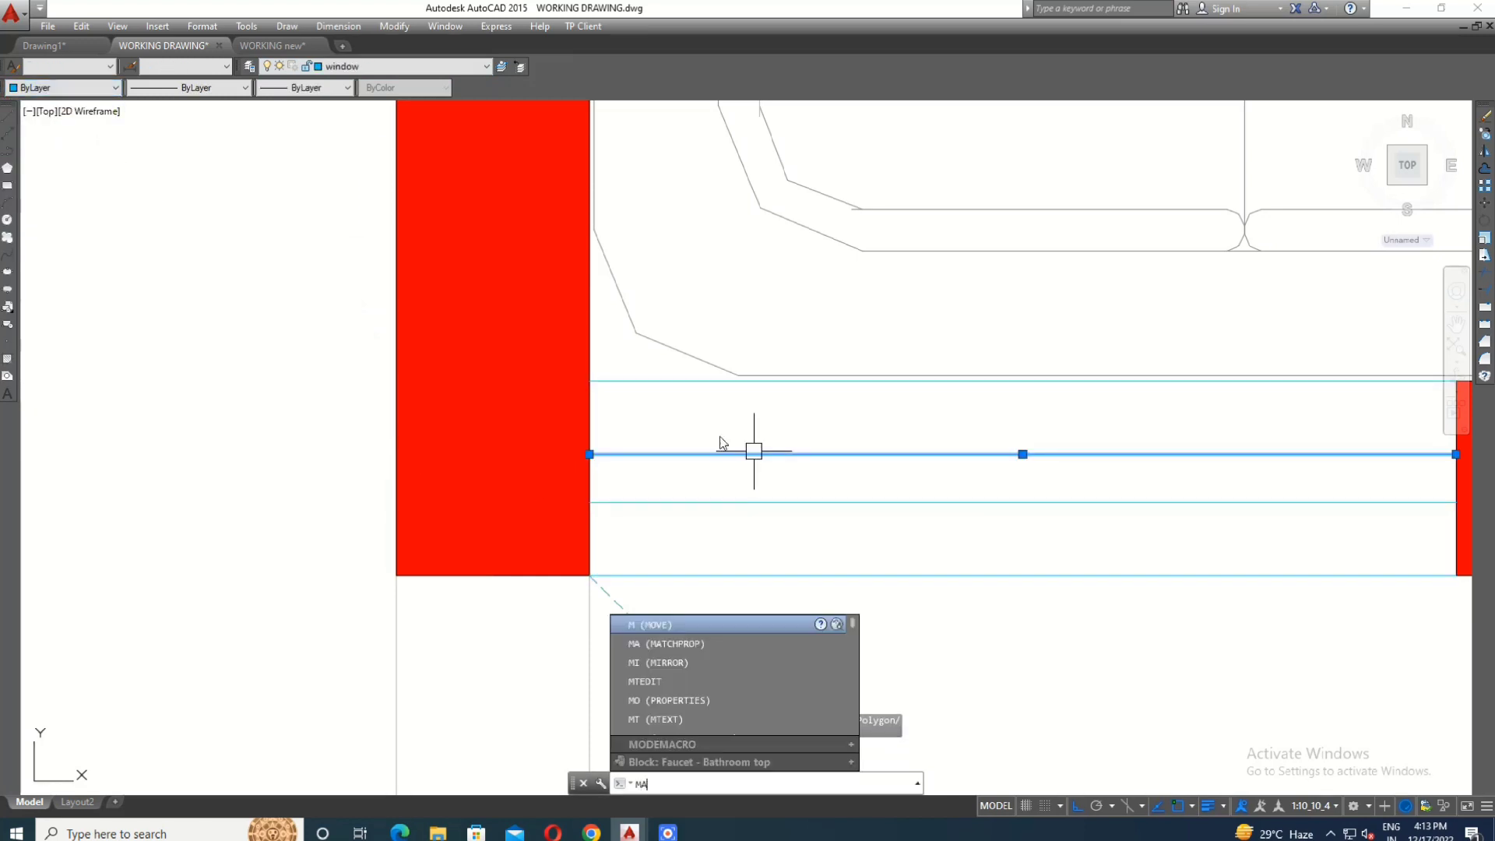
pyautogui.press('Return')
pyautogui.scroll(-5, 514, 527)
pyautogui.scroll(-2, 782, 457)
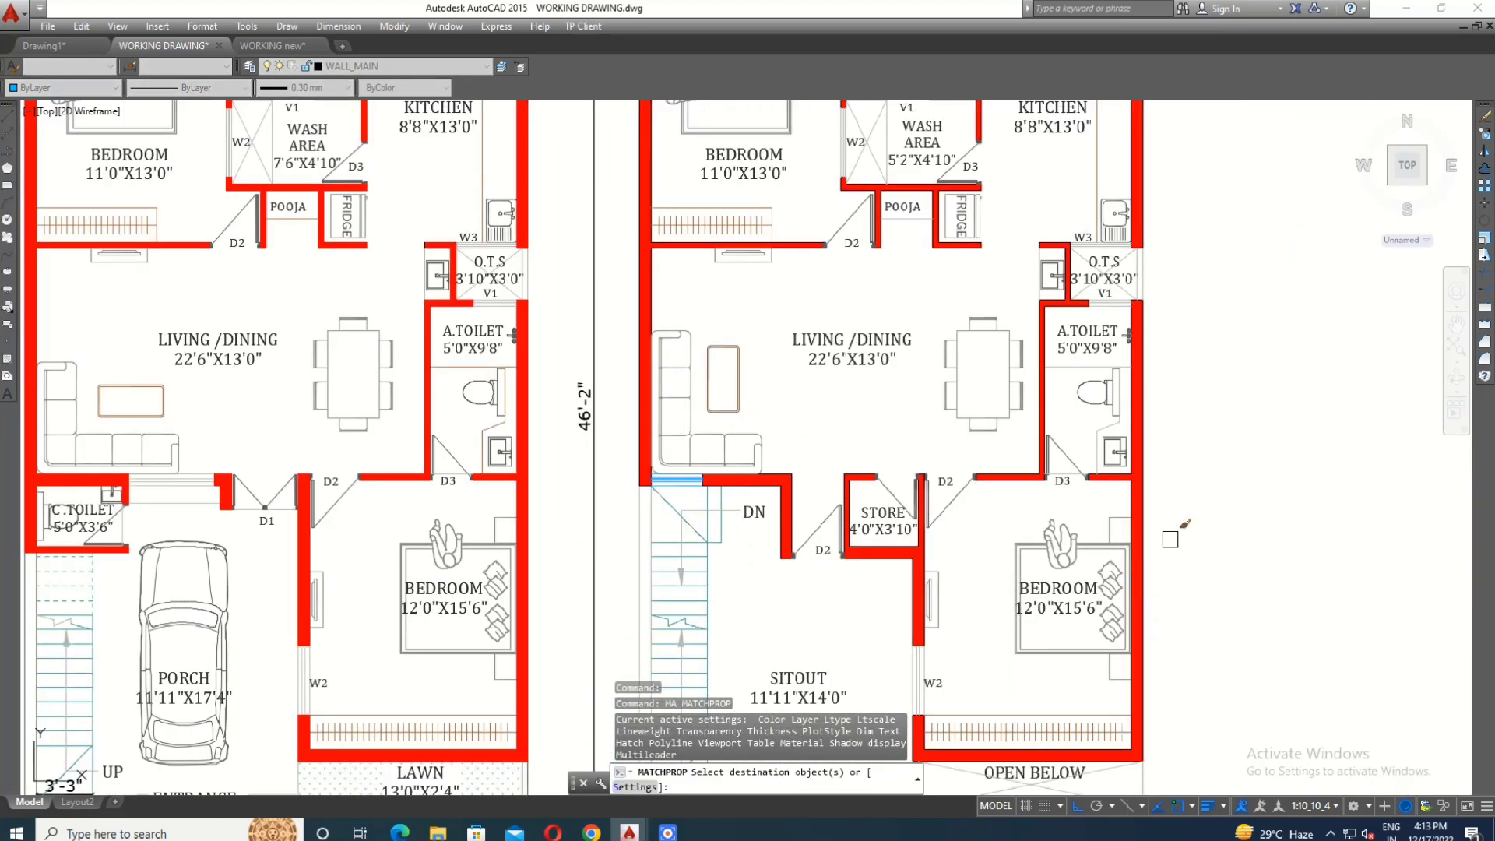
pyautogui.scroll(-2, 979, 450)
pyautogui.scroll(5, 1068, 362)
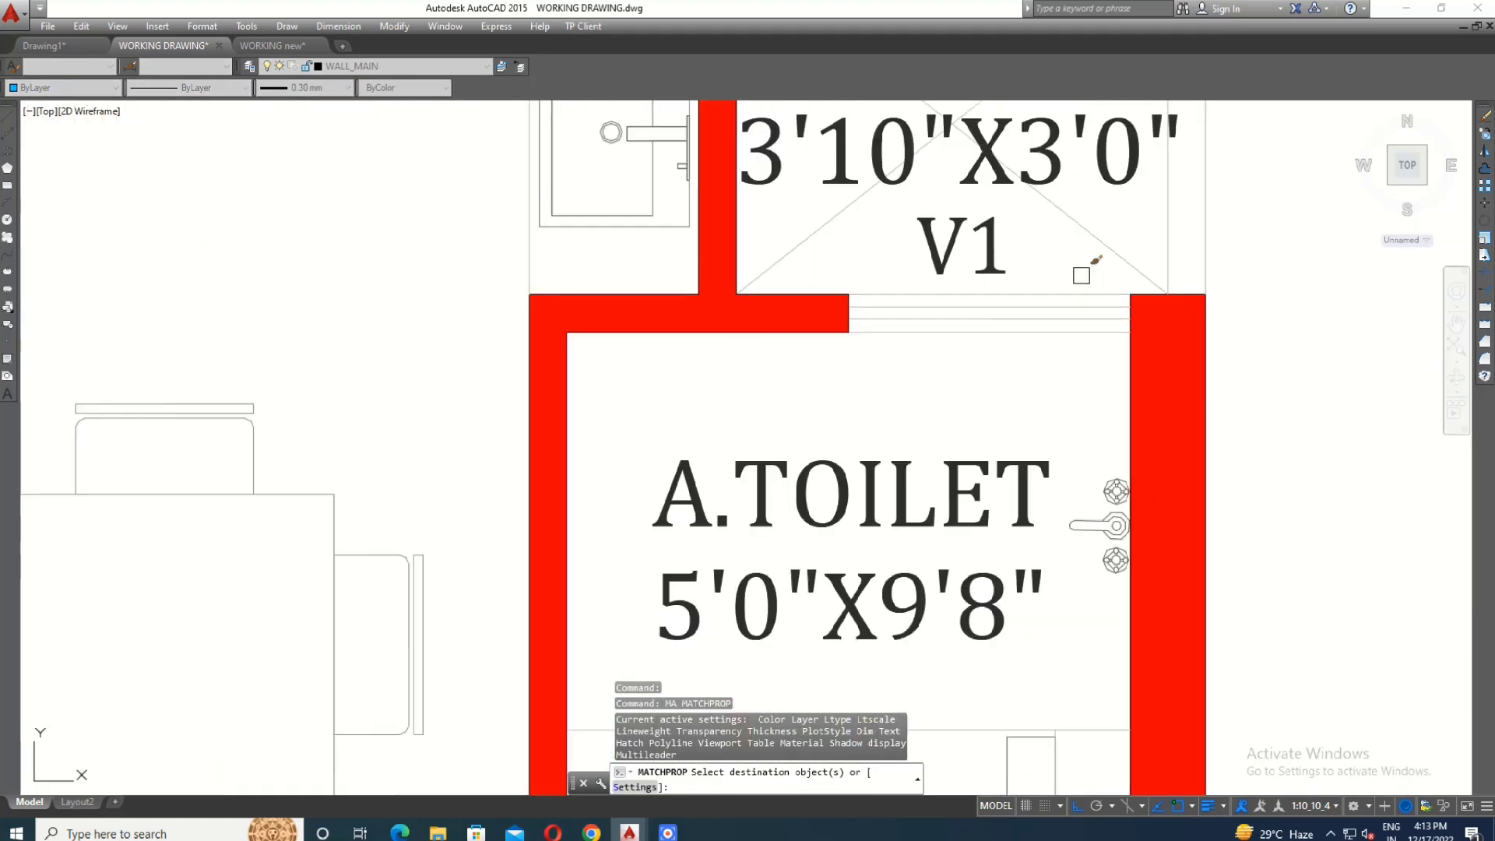
pyautogui.click(1081, 274)
pyautogui.click(1028, 385)
# - Match the window properties to the W3 window lines between the first floor kitchen and the O.T.S
pyautogui.scroll(-2, 1032, 476)
pyautogui.scroll(5, 975, 250)
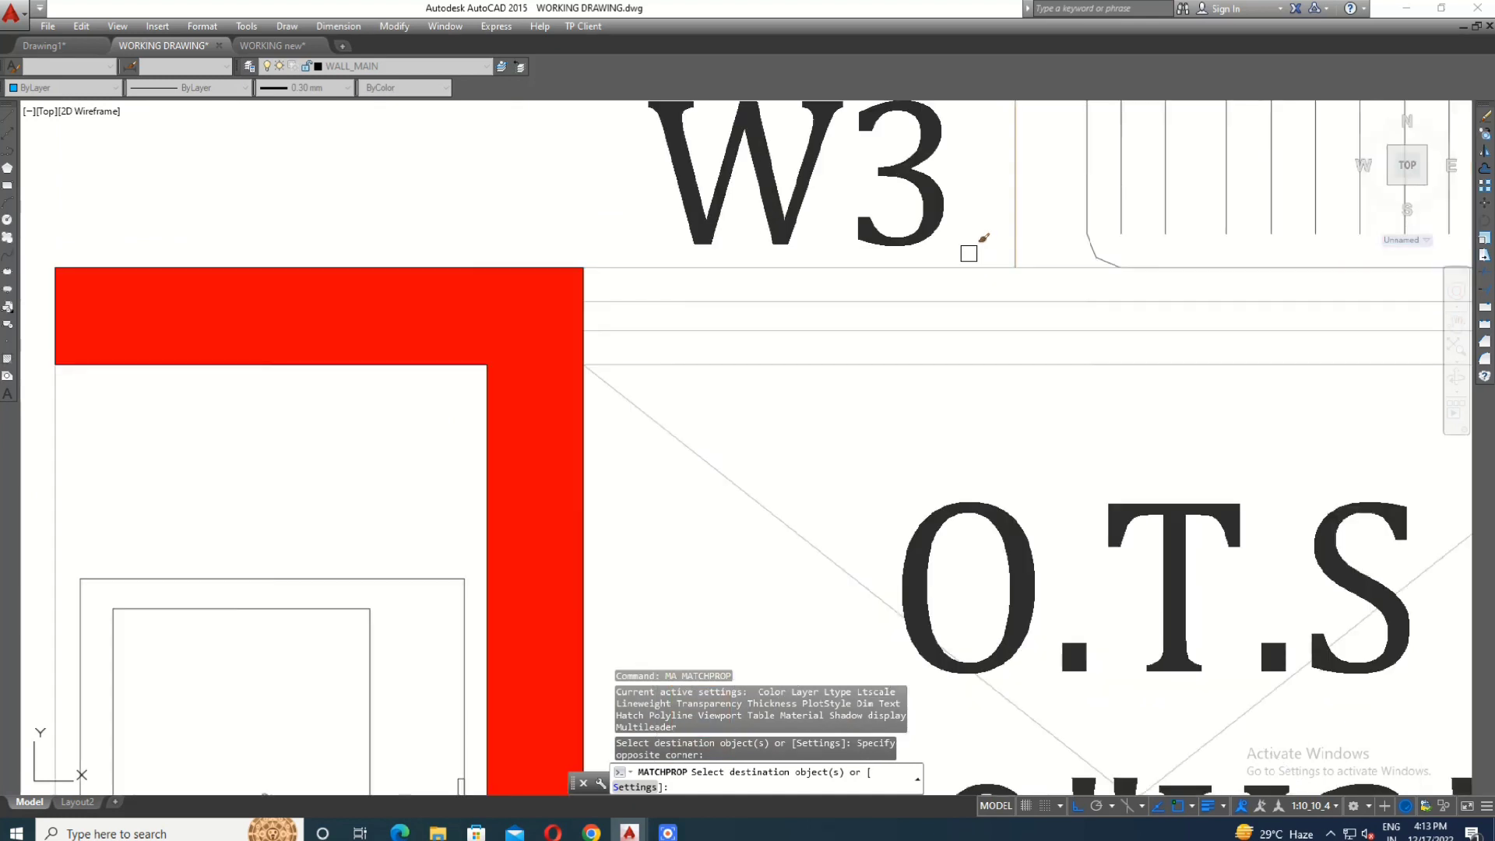
pyautogui.click(969, 250)
pyautogui.click(895, 421)
# - Match the window properties to the W2 window lines between the first floor 11'0"X13'0" bedroom and the wash area
pyautogui.scroll(-4, 1176, 406)
pyautogui.scroll(-4, 1177, 411)
pyautogui.scroll(7, 835, 327)
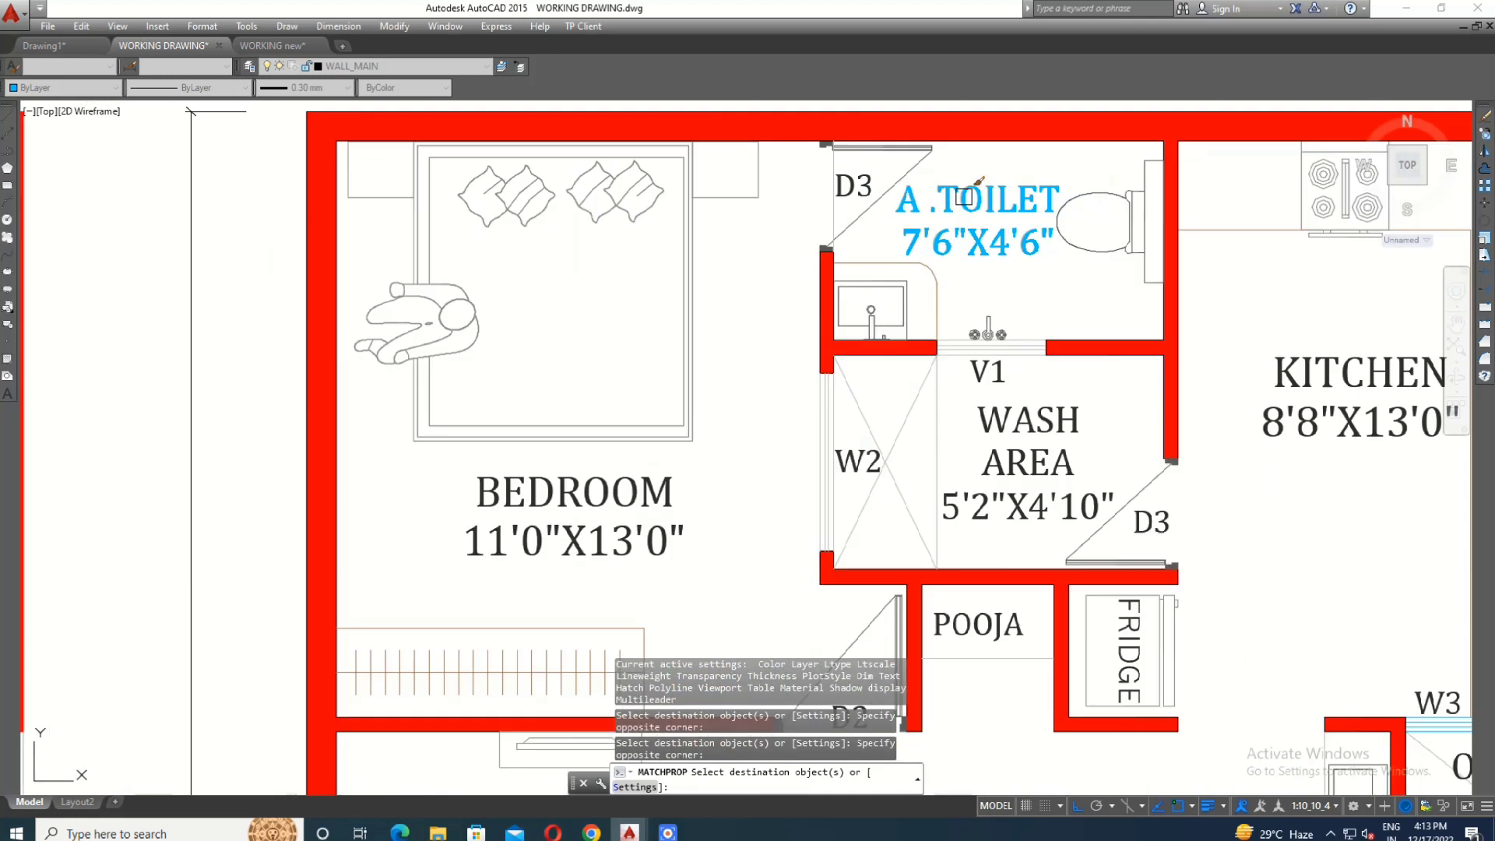
pyautogui.click(871, 290)
pyautogui.click(637, 363)
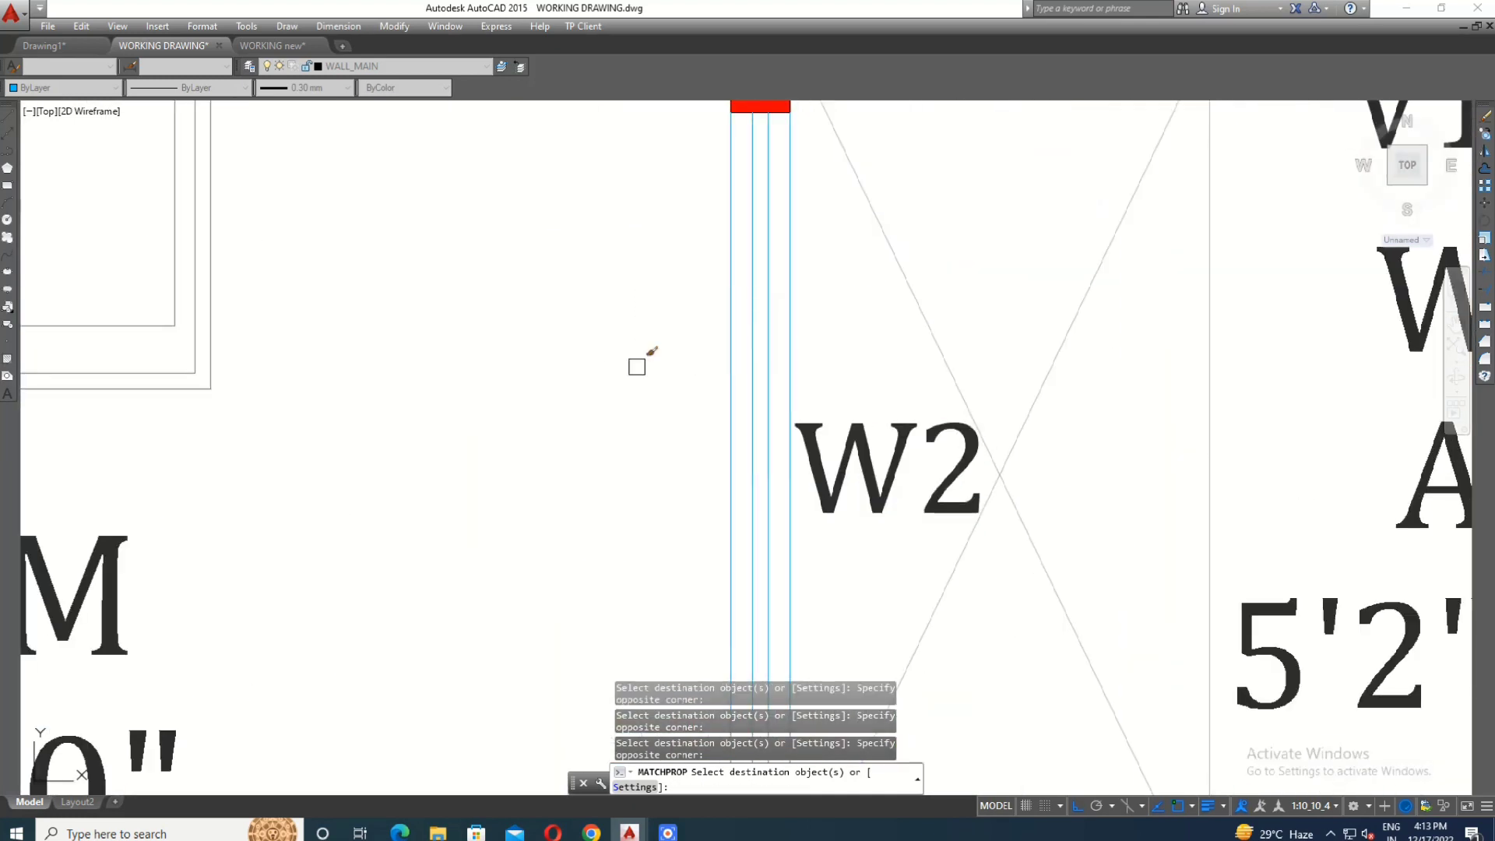
# - Match the window properties to the V1 ventilator lines between the first floor 7'6"X4'6" toilet and the wash area
pyautogui.scroll(-6, 775, 319)
pyautogui.scroll(4, 968, 241)
pyautogui.scroll(2, 1002, 141)
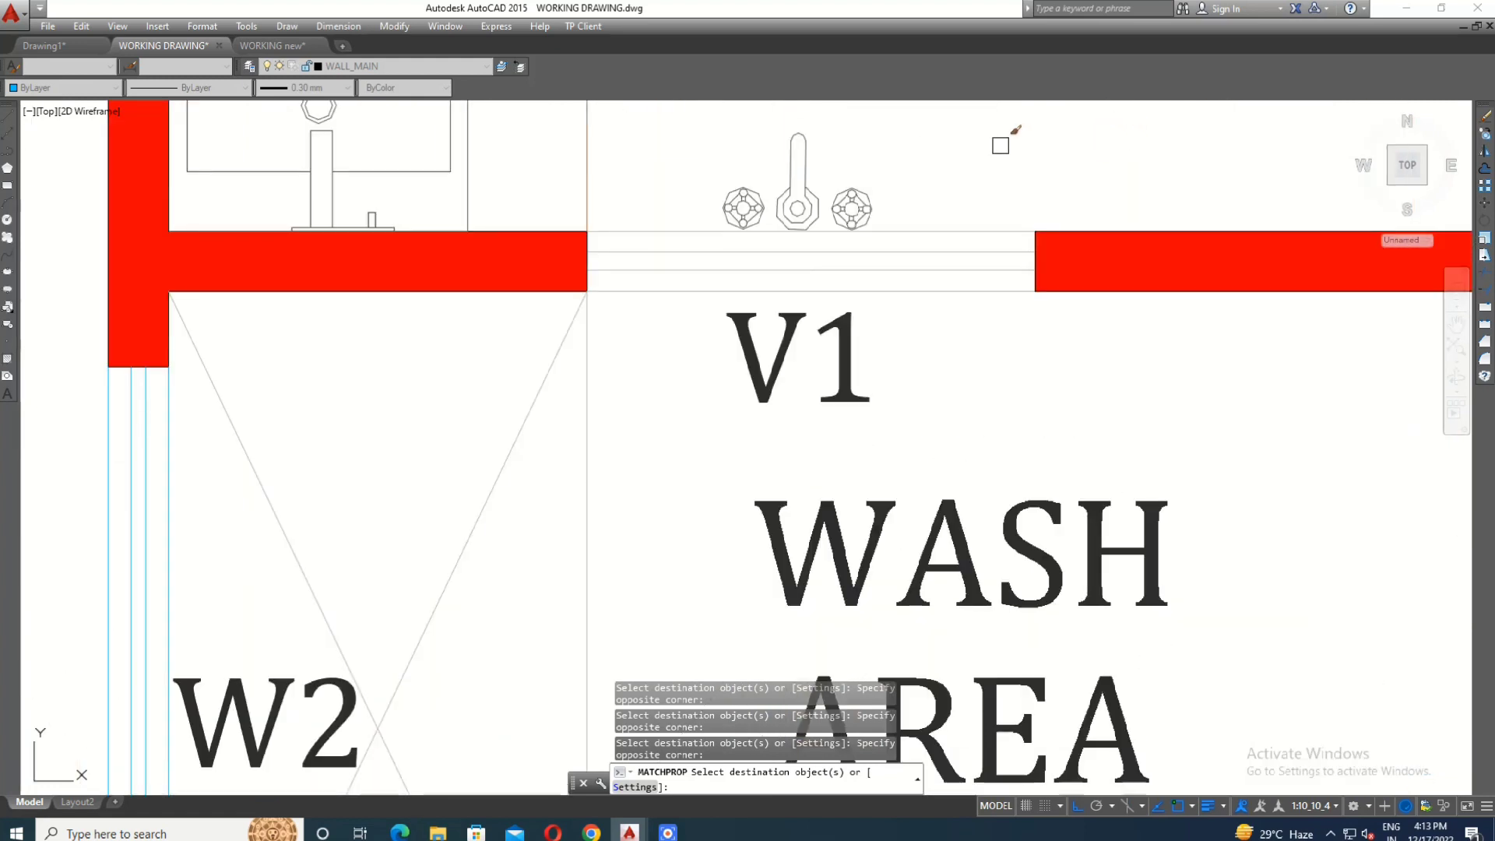
pyautogui.click(1001, 140)
pyautogui.click(934, 411)
pyautogui.scroll(-6, 984, 496)
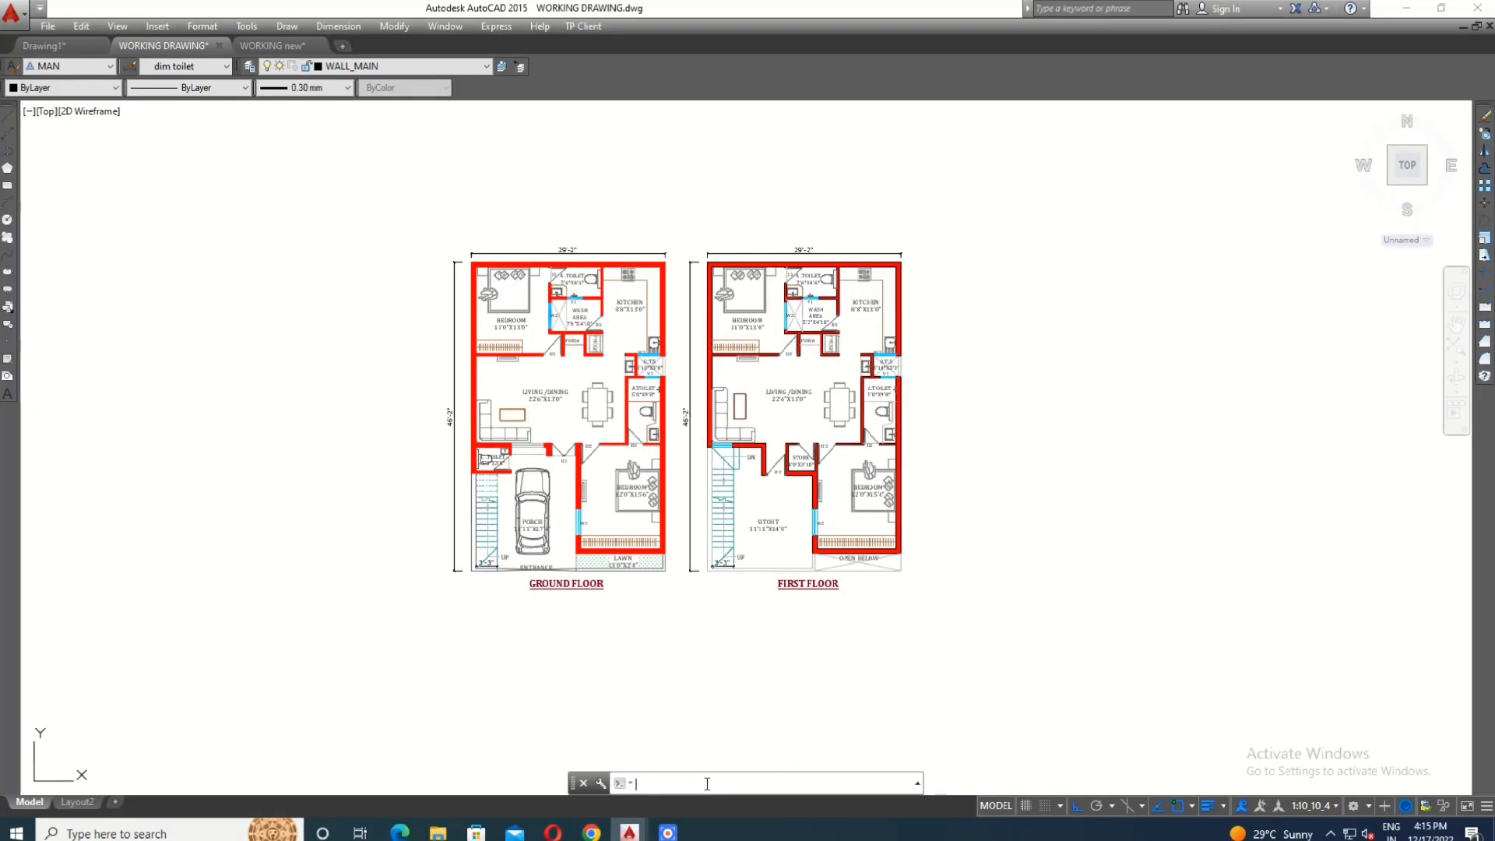
# - Open the Layer Properties Manager
pyautogui.write('A')
pyautogui.press('Return')
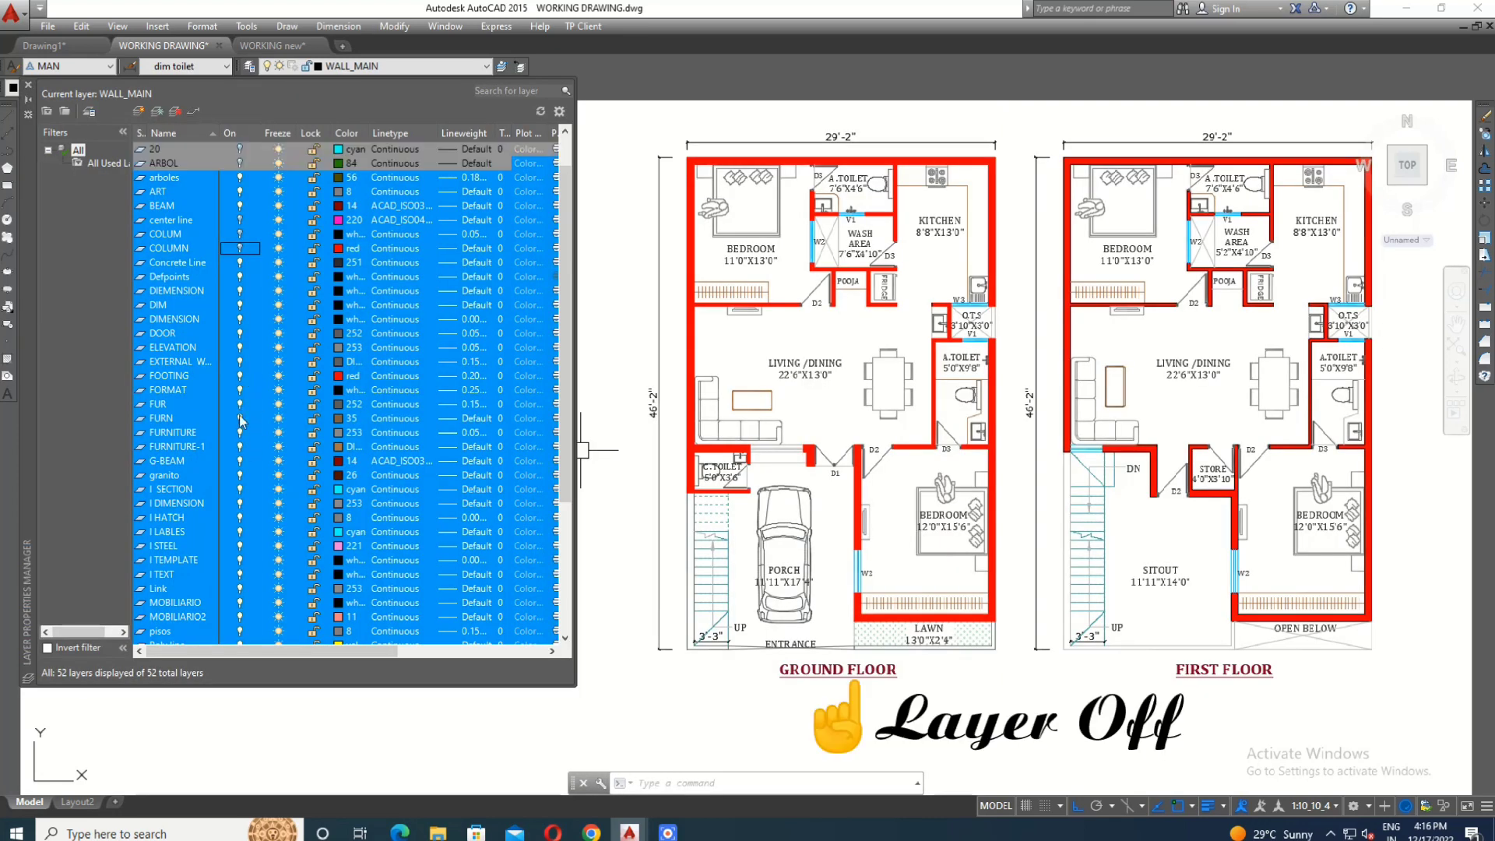
# - Turn off all layers, including the current layer, and undo the change
pyautogui.click(240, 378)
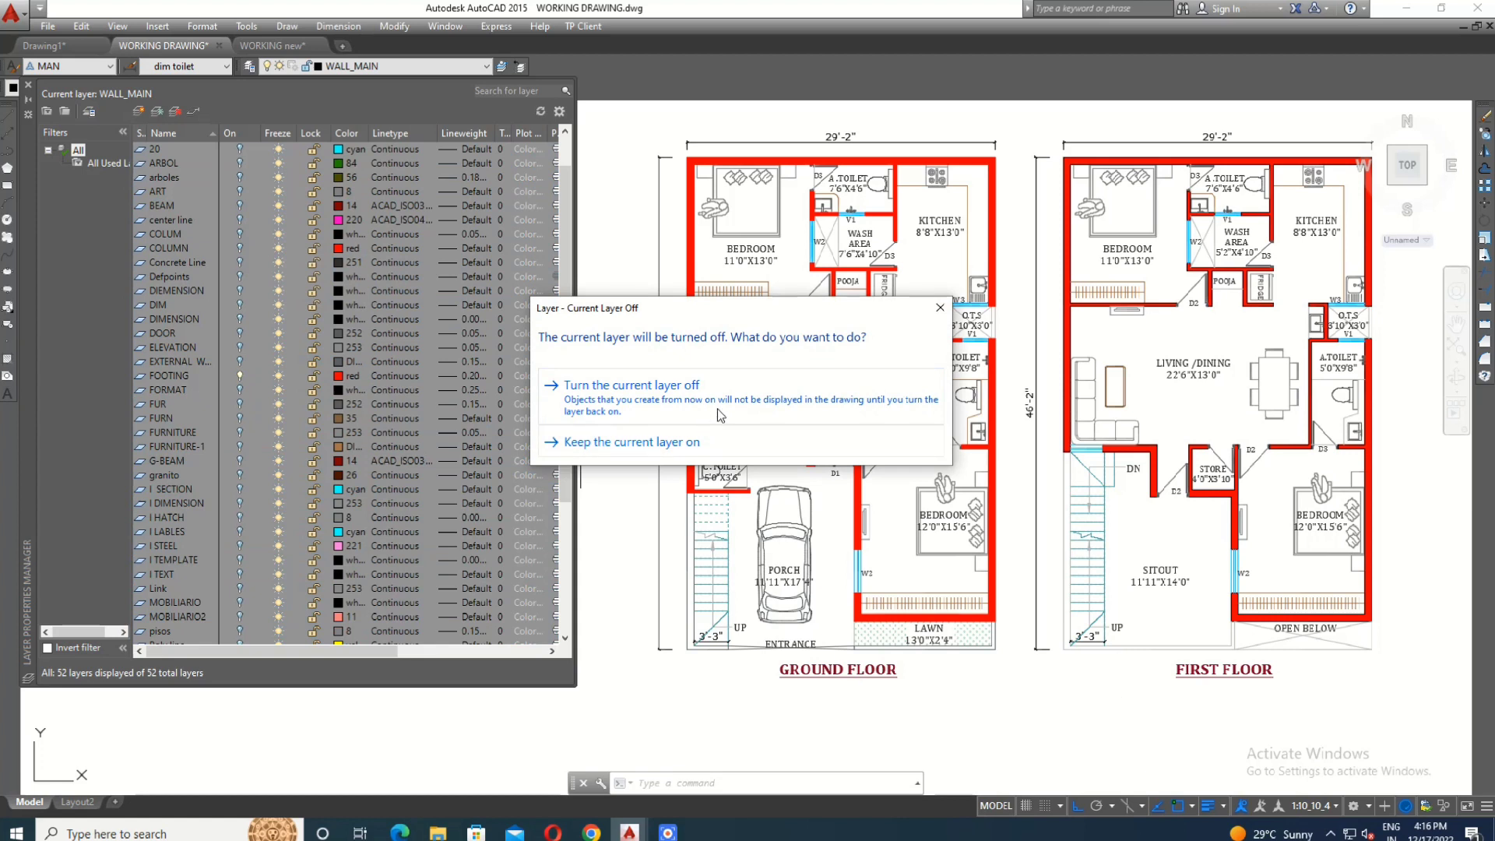
pyautogui.click(717, 409)
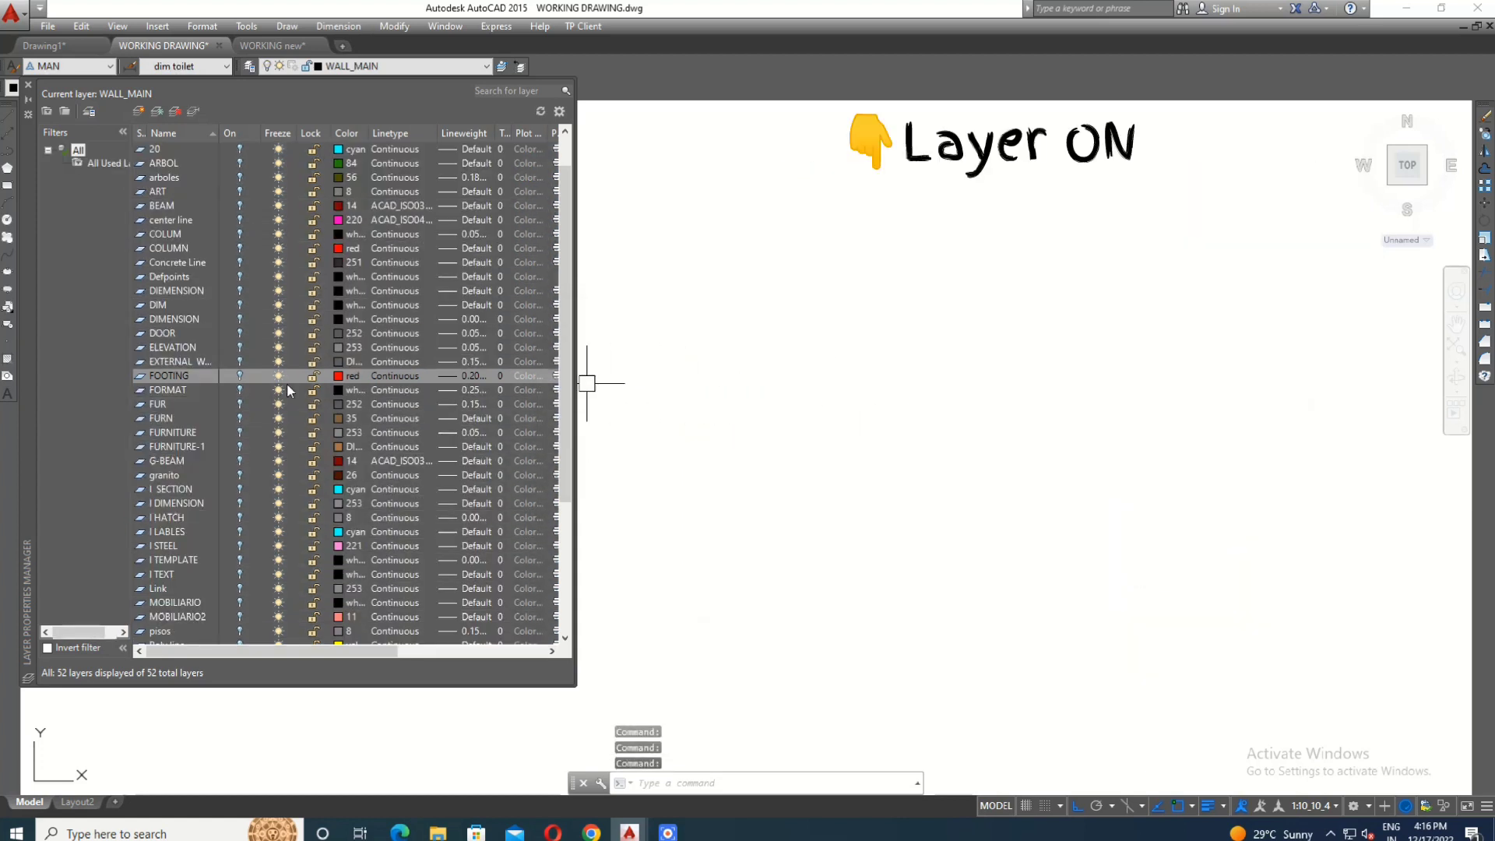
pyautogui.hotkey('ctrl', 'z')
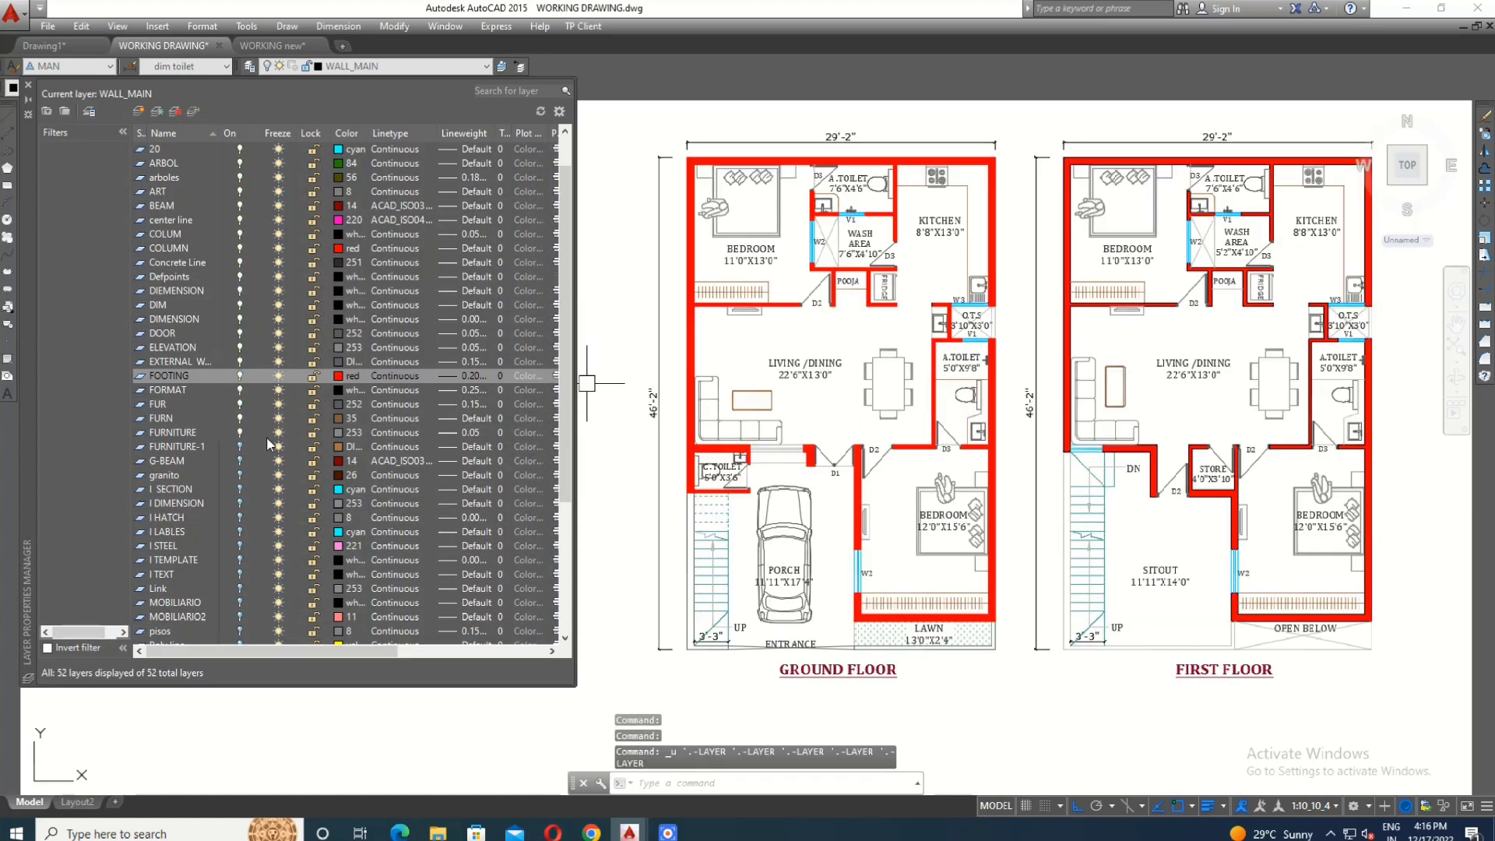
# - Turn off the window layer and check the windows on both floor plans
pyautogui.scroll(-5, 249, 362)
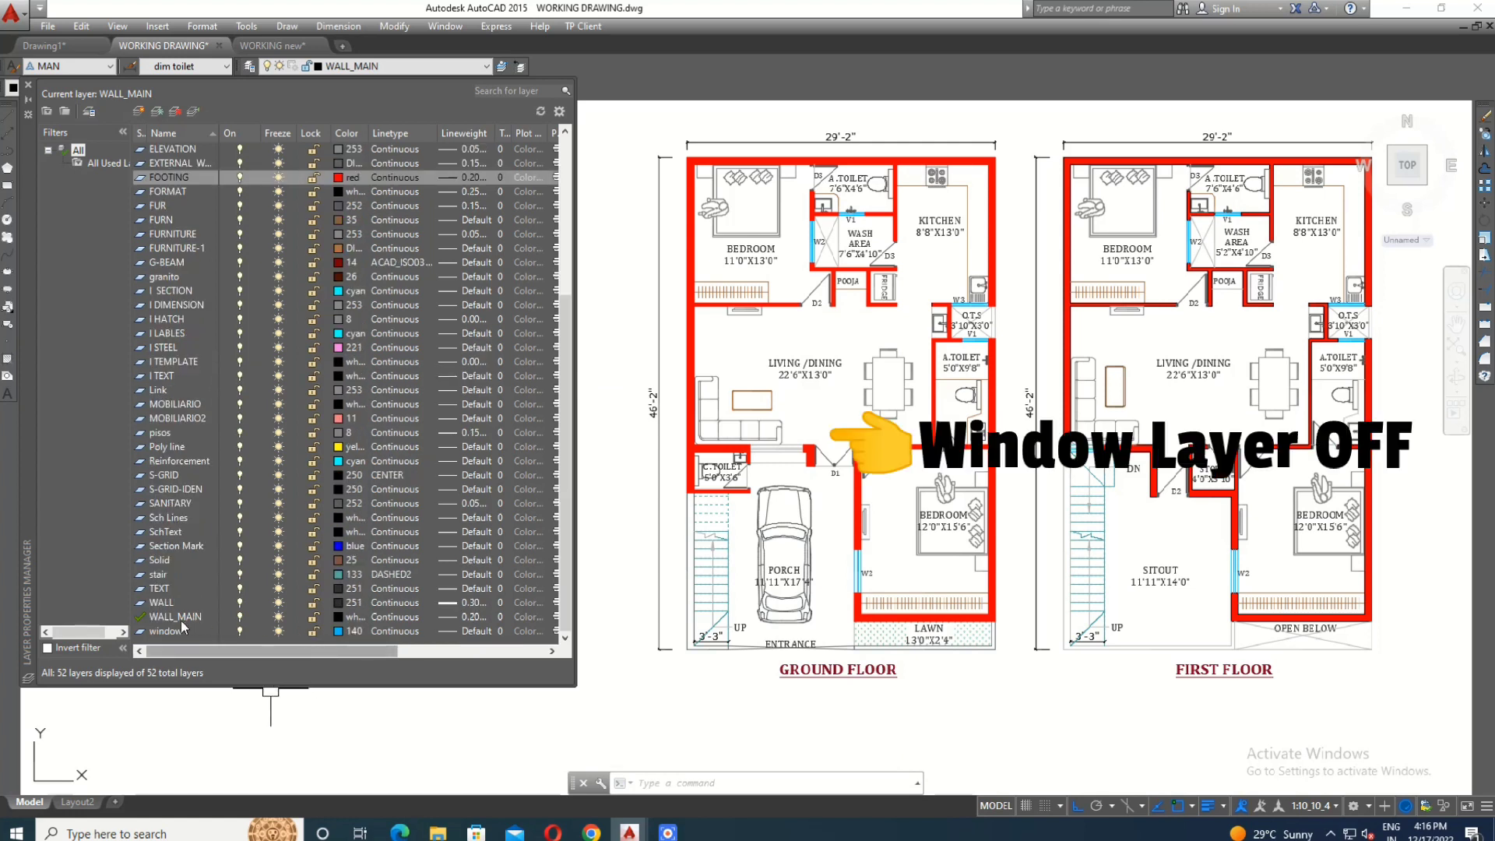
pyautogui.scroll(8, 862, 586)
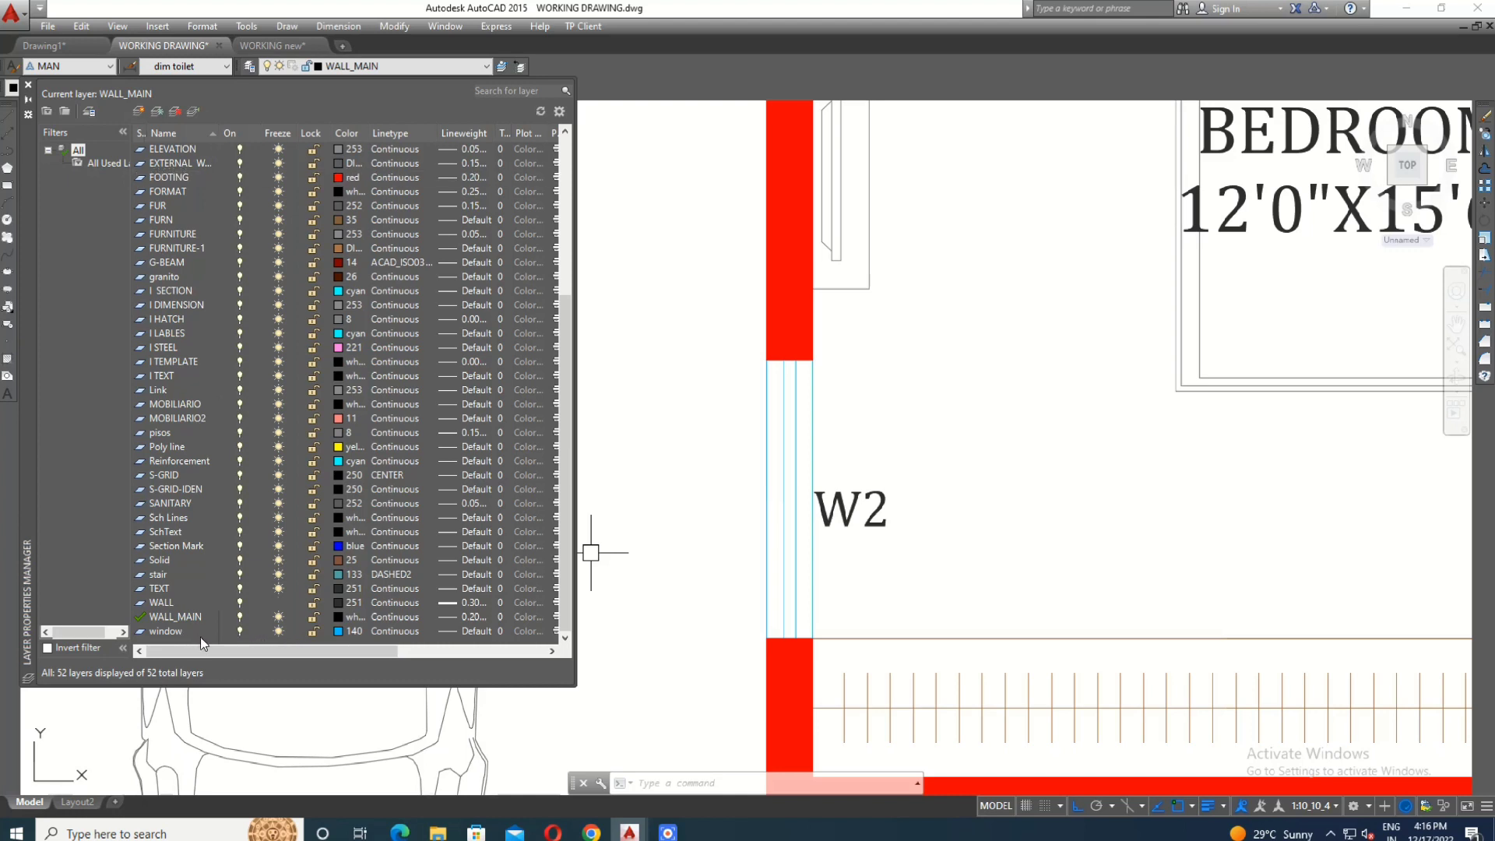
pyautogui.click(240, 631)
pyautogui.scroll(-8, 856, 430)
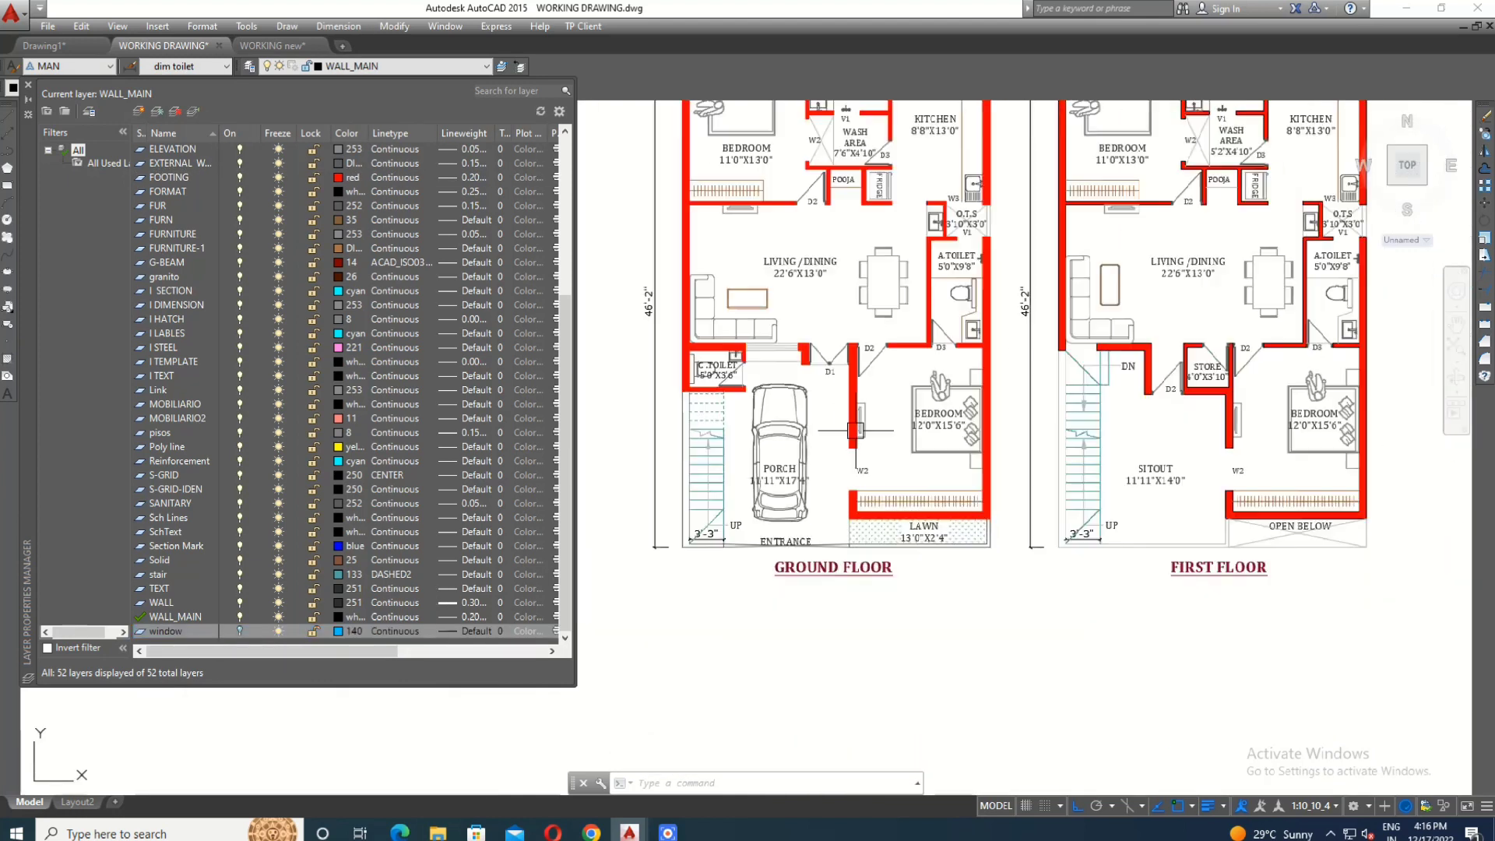
pyautogui.scroll(-2, 742, 627)
pyautogui.scroll(4, 924, 256)
pyautogui.scroll(-2, 954, 284)
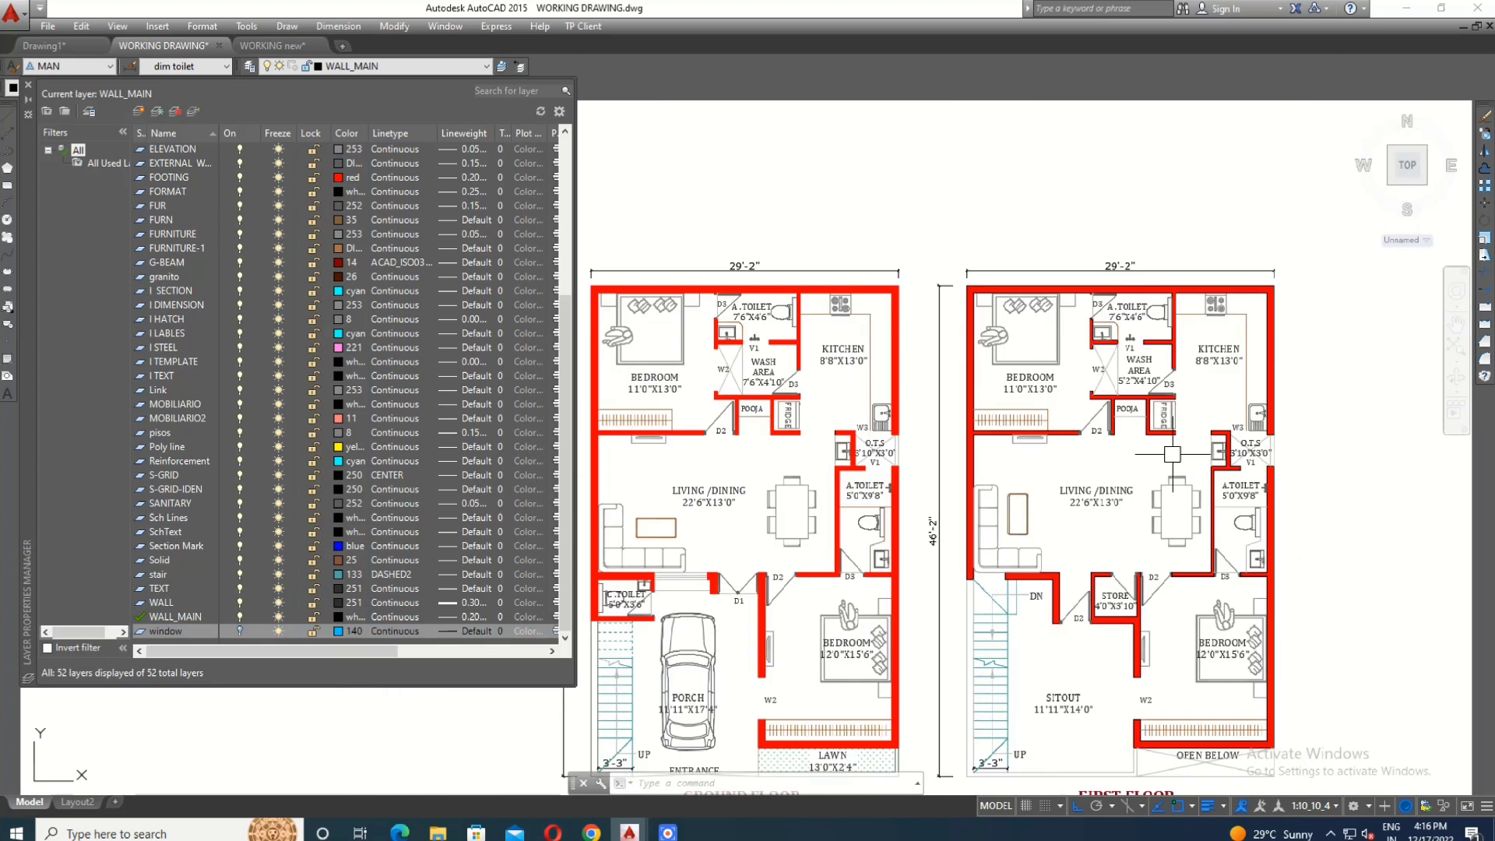
# - Check the window openings on both floor plans and turn the window layer back on
pyautogui.scroll(4, 1353, 565)
pyautogui.scroll(5, 1180, 331)
pyautogui.scroll(-7, 1134, 230)
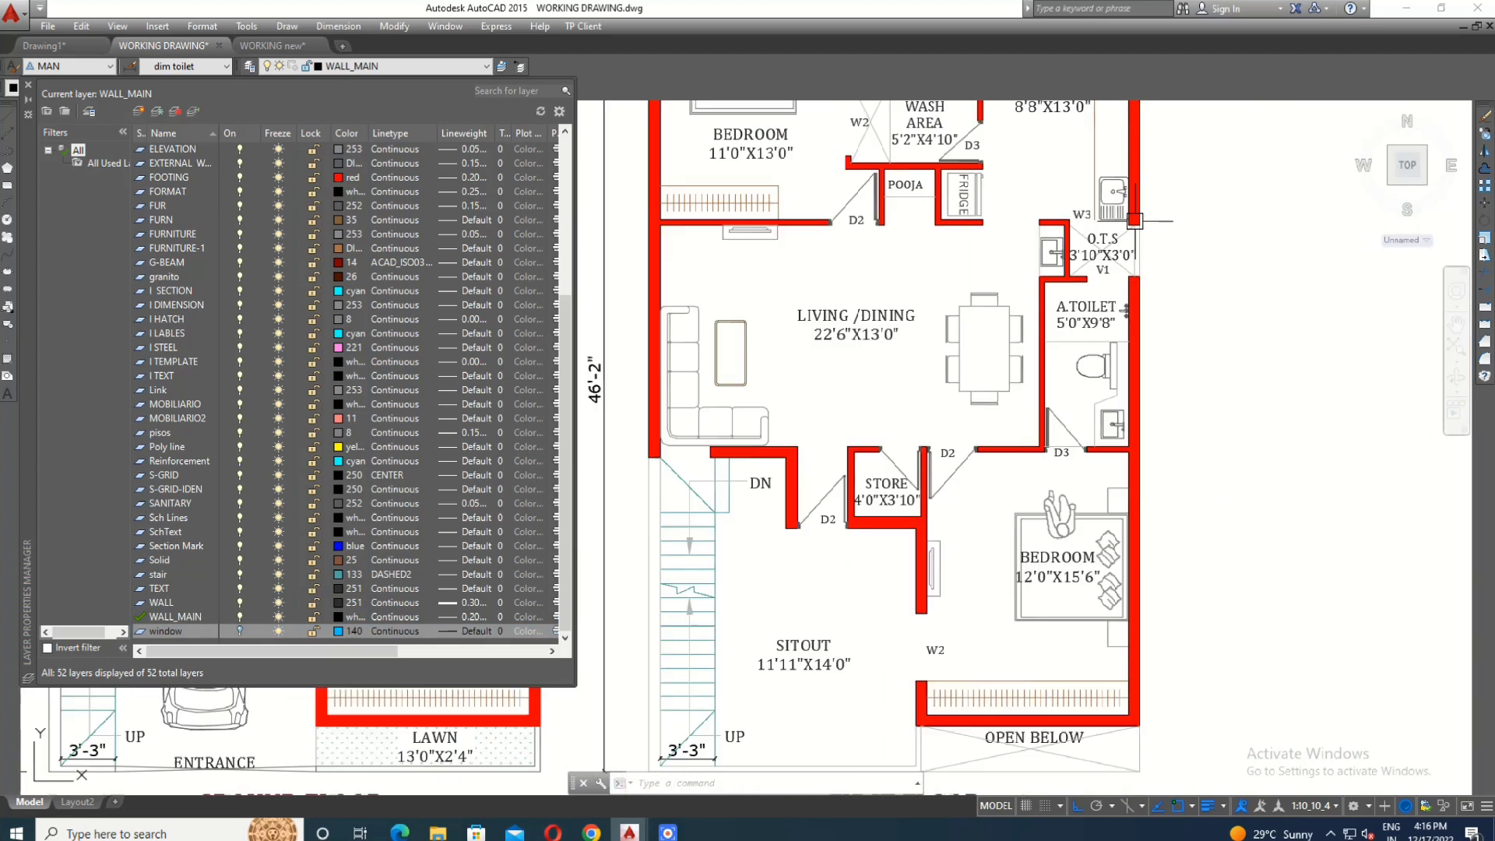
pyautogui.scroll(-5, 1041, 611)
pyautogui.scroll(1, 584, 527)
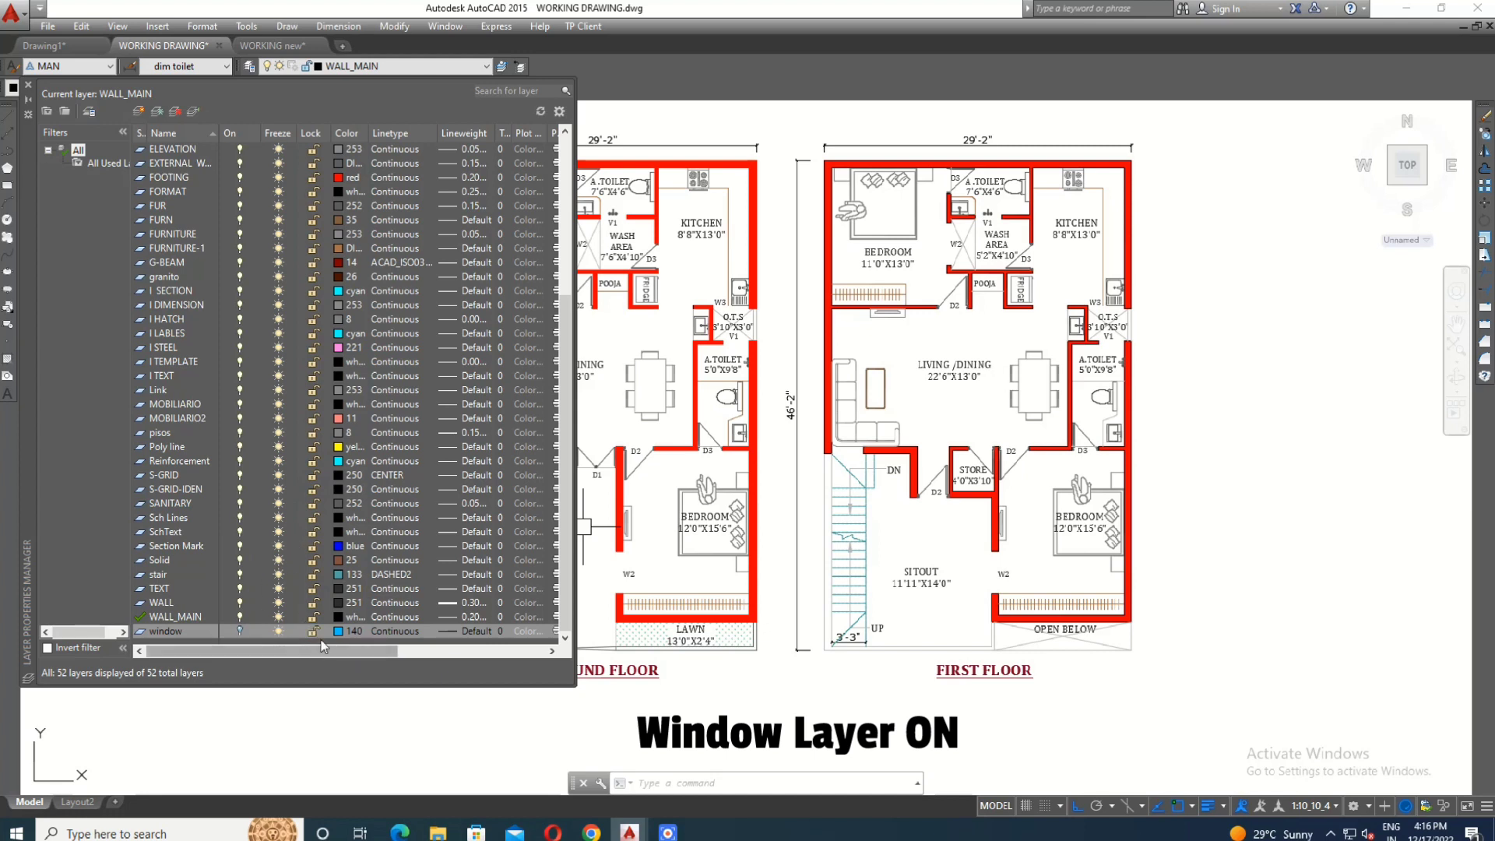
pyautogui.click(241, 631)
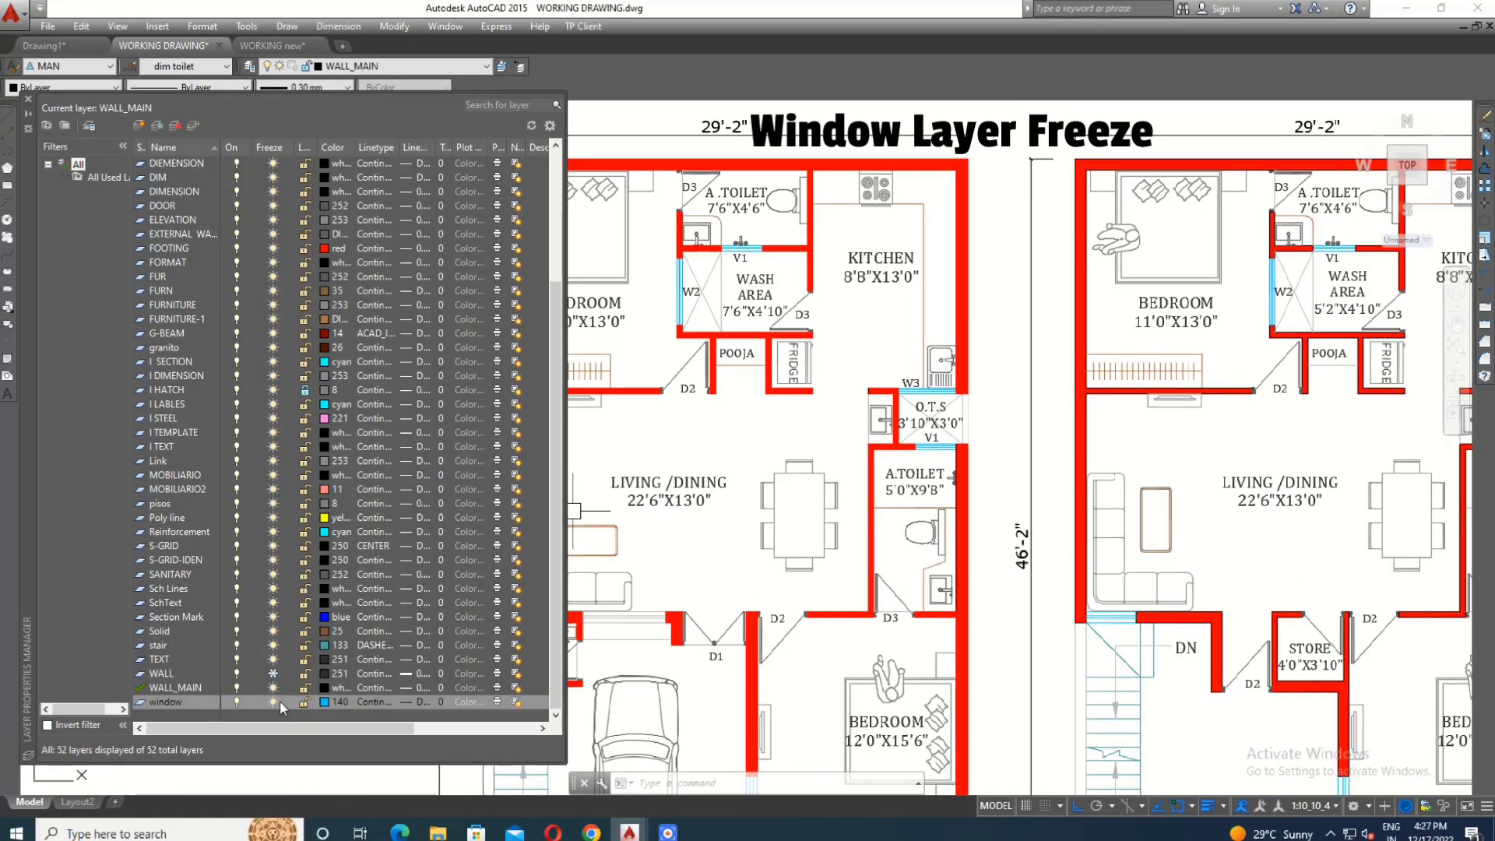
# - Freeze the window layer, check both floor plans, and thaw the layer again
pyautogui.click(273, 703)
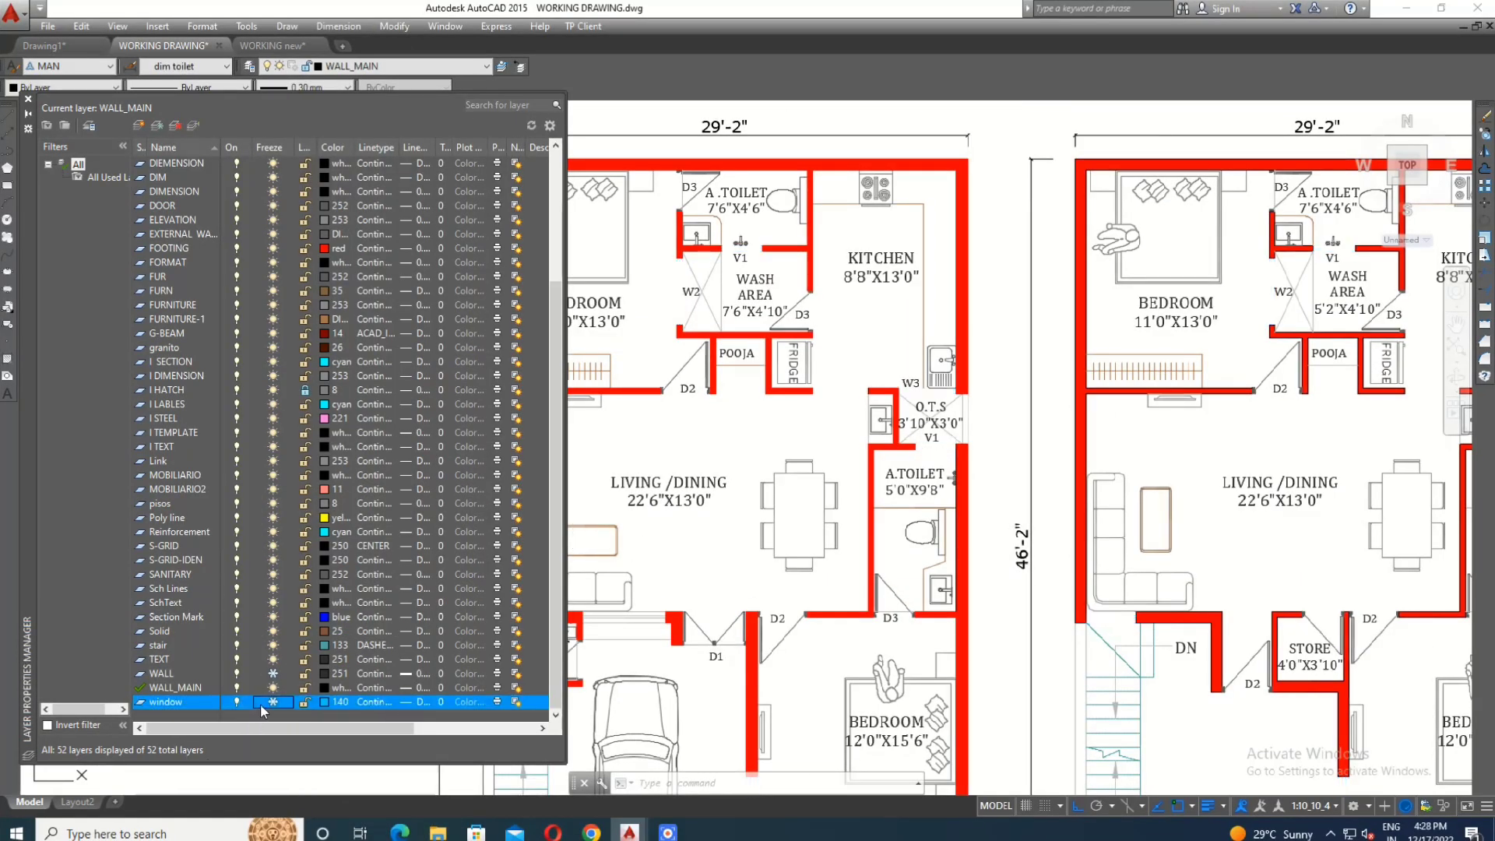
pyautogui.scroll(-8, 663, 353)
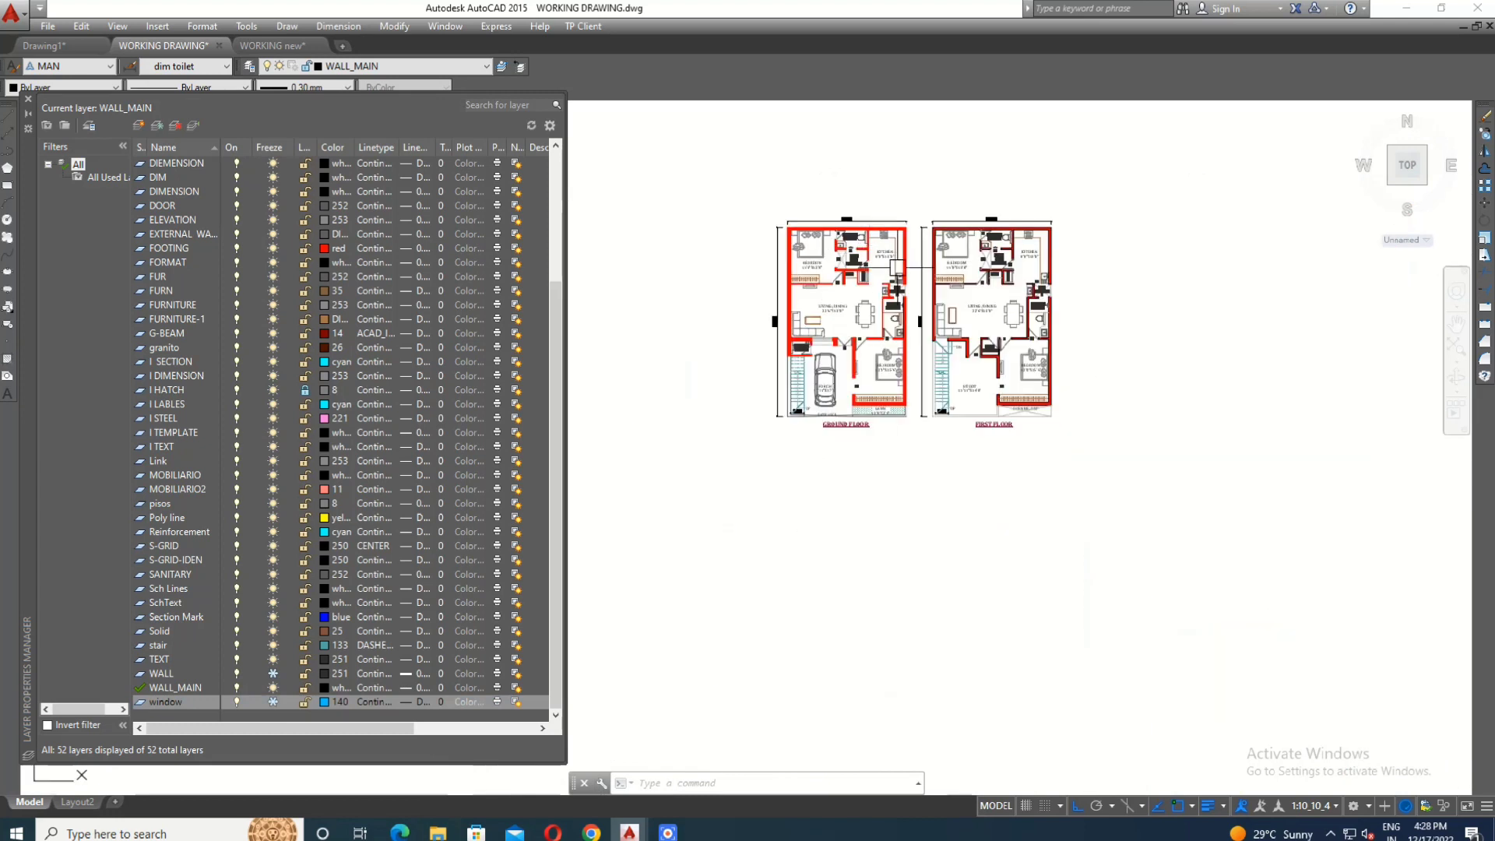
pyautogui.scroll(4, 662, 353)
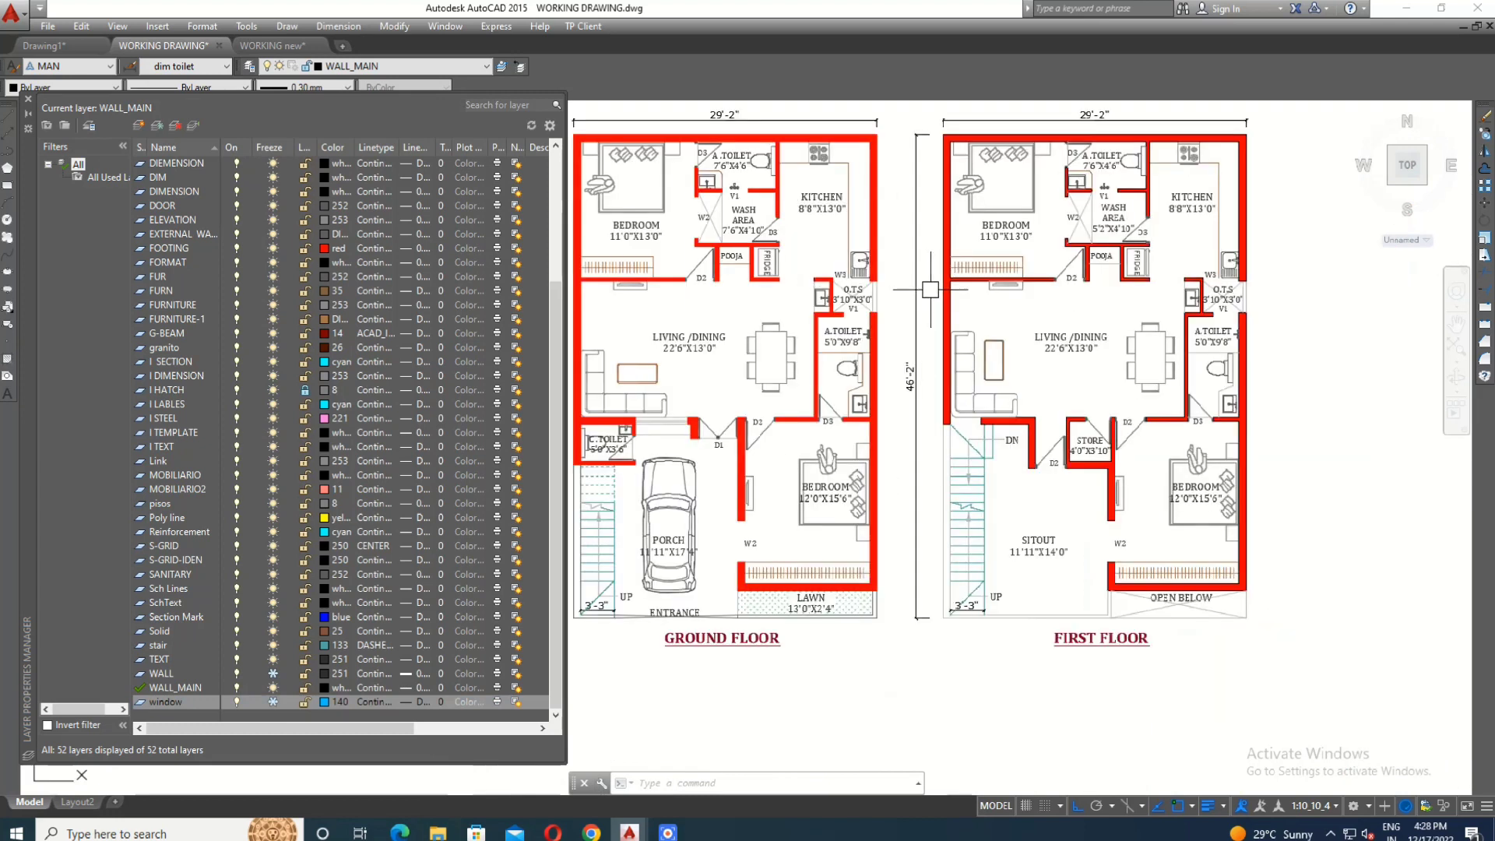
pyautogui.click(273, 702)
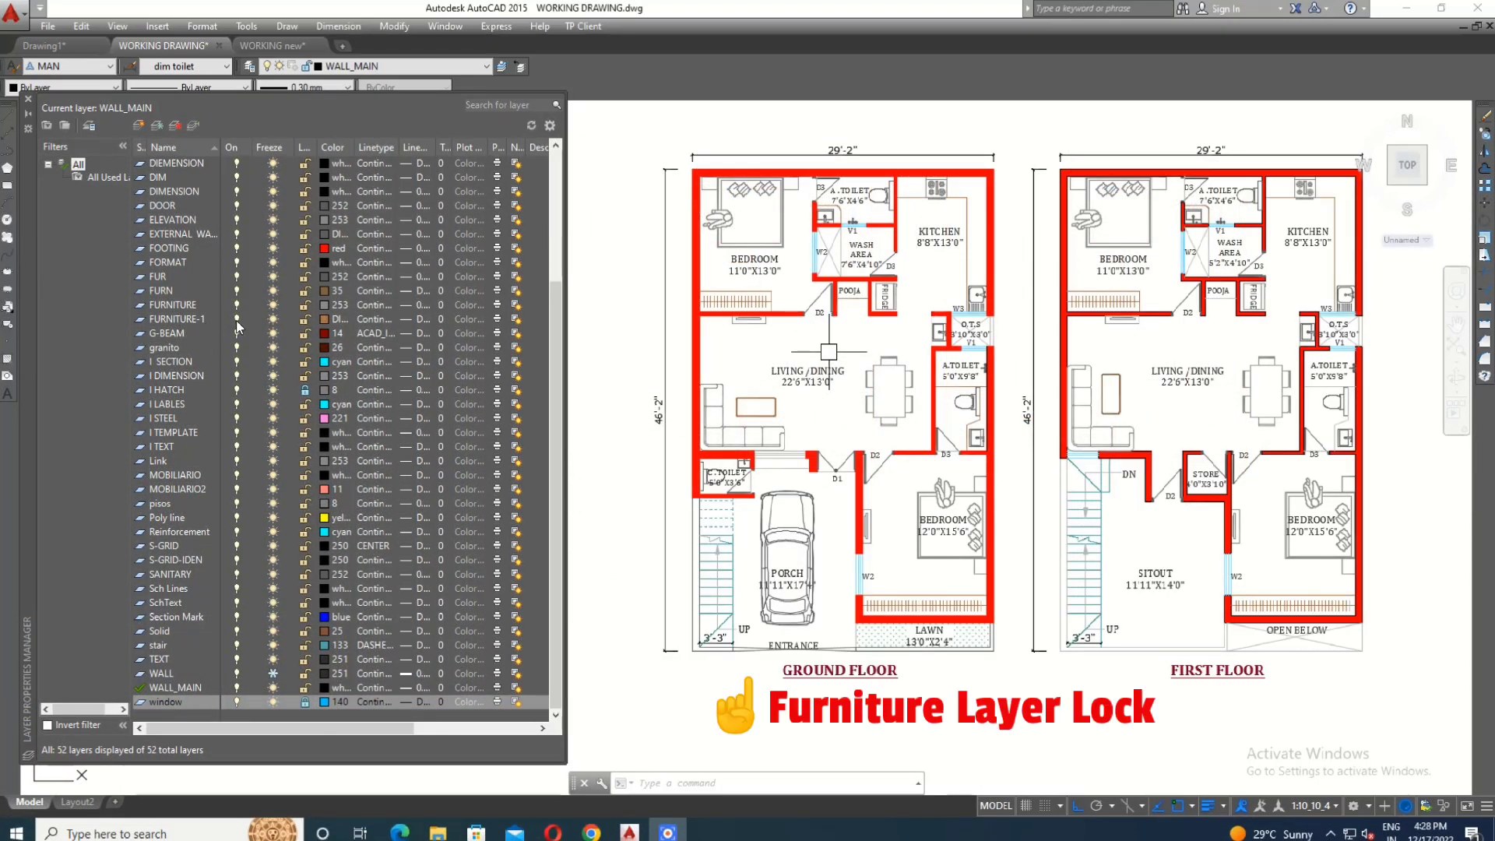
# - Lock the FURNITURE-1 layer and test the lock by selecting the ground floor dining table
pyautogui.click(305, 319)
pyautogui.click(887, 413)
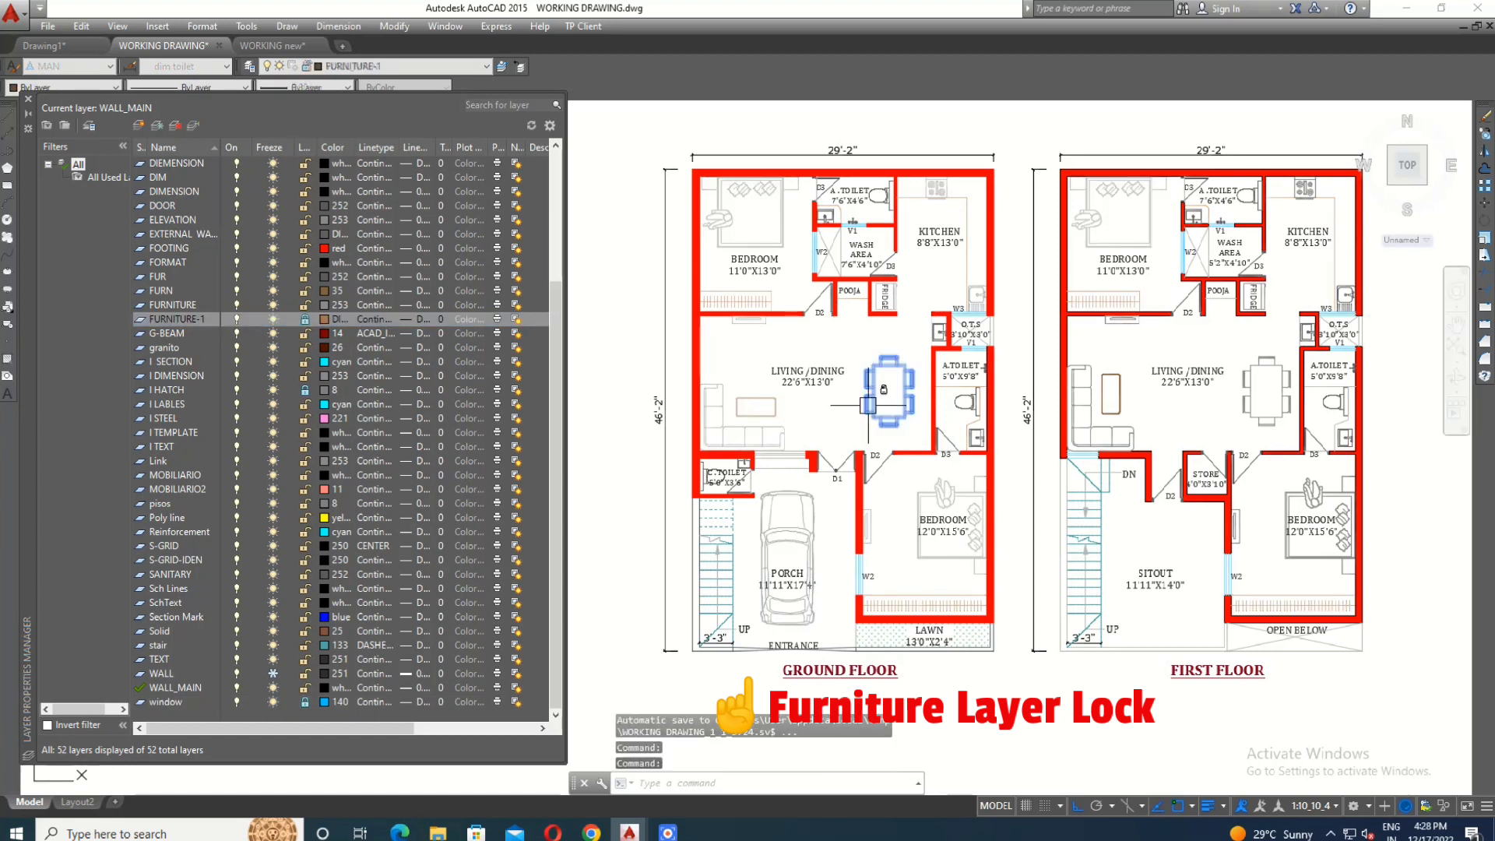
pyautogui.scroll(2, 888, 418)
pyautogui.scroll(-4, 880, 423)
pyautogui.press('Escape')
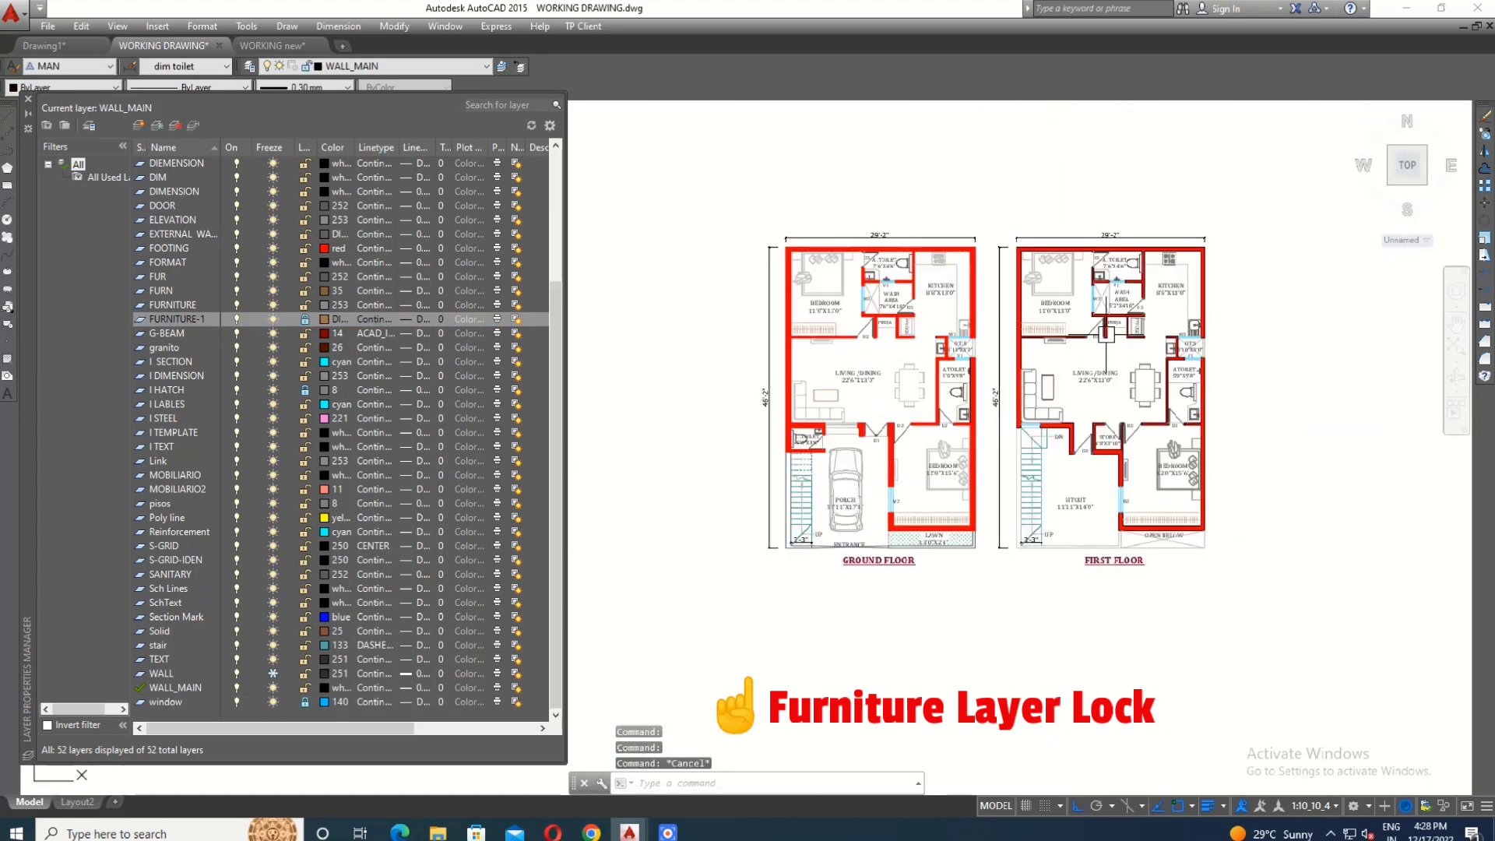
# - Select the locked ground floor dining table once more, clear the selection, and unlock the FURNITURE-1 layer
pyautogui.scroll(2, 1134, 391)
pyautogui.click(743, 411)
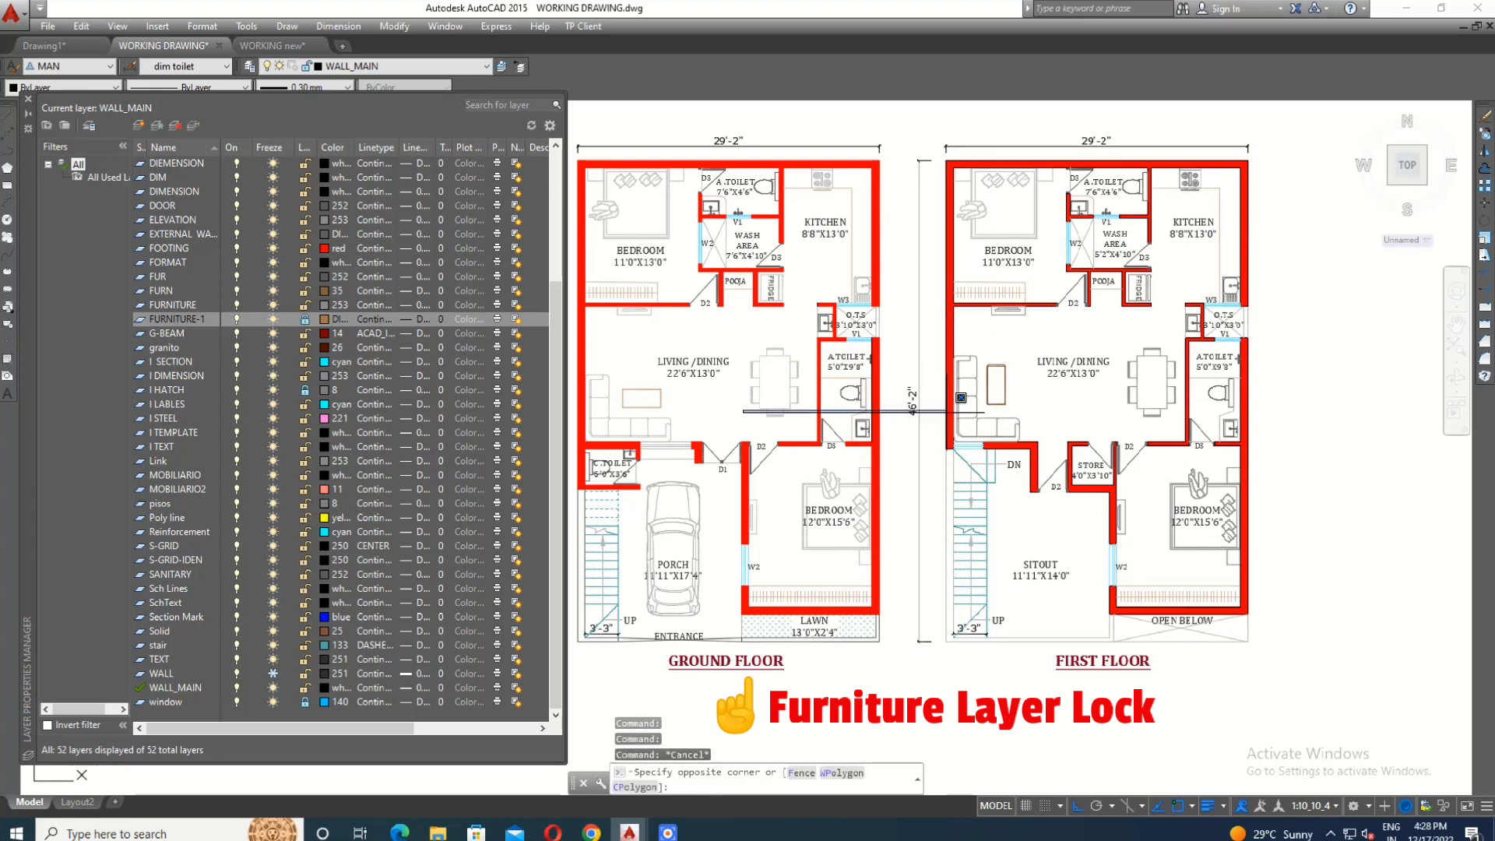
pyautogui.press('Escape')
pyautogui.click(754, 373)
pyautogui.scroll(-2, 1102, 377)
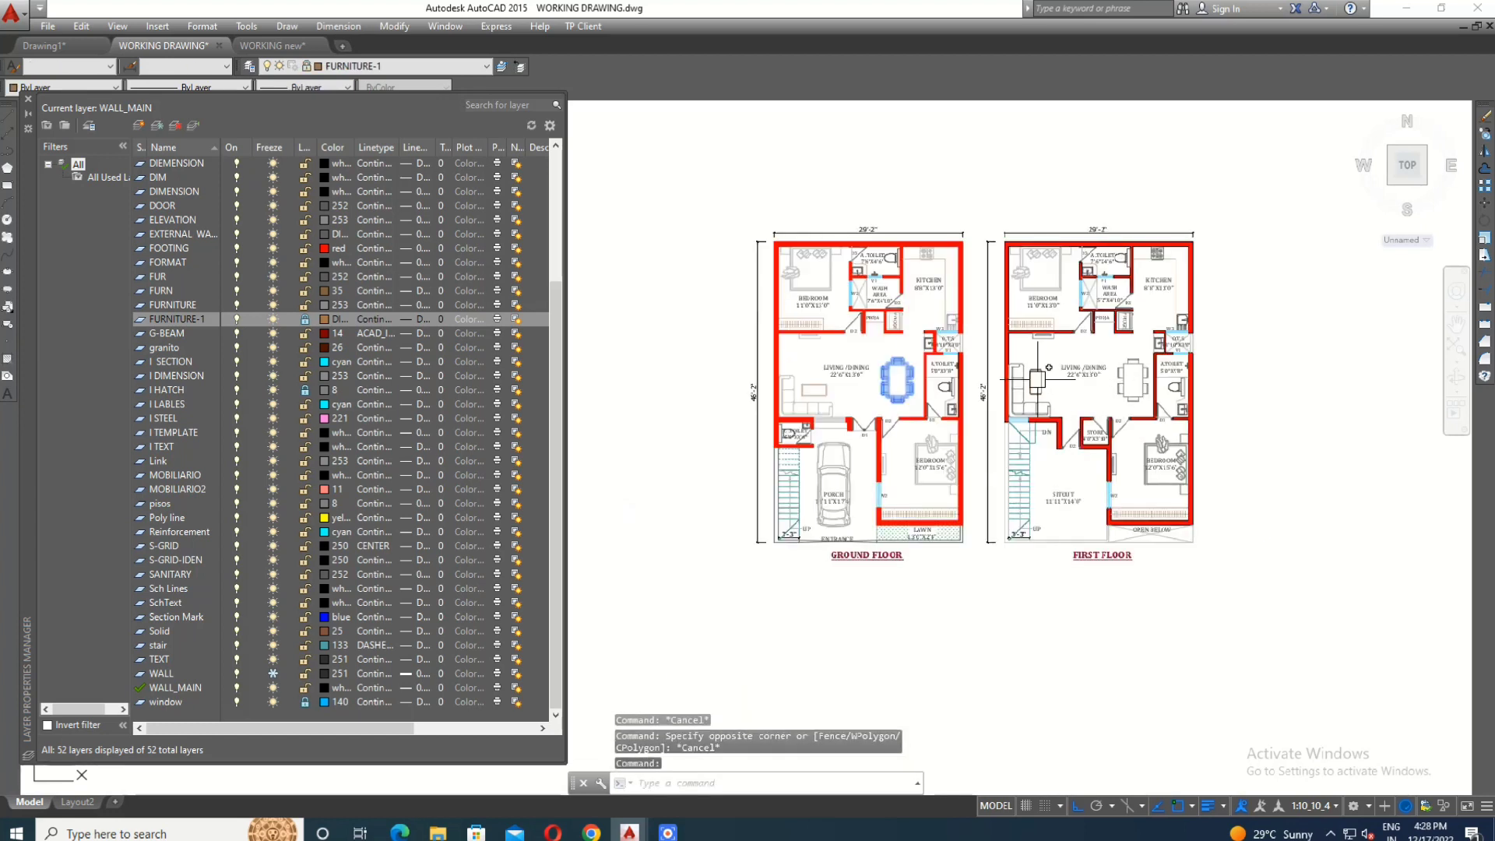
pyautogui.press('Escape')
pyautogui.scroll(2, 970, 305)
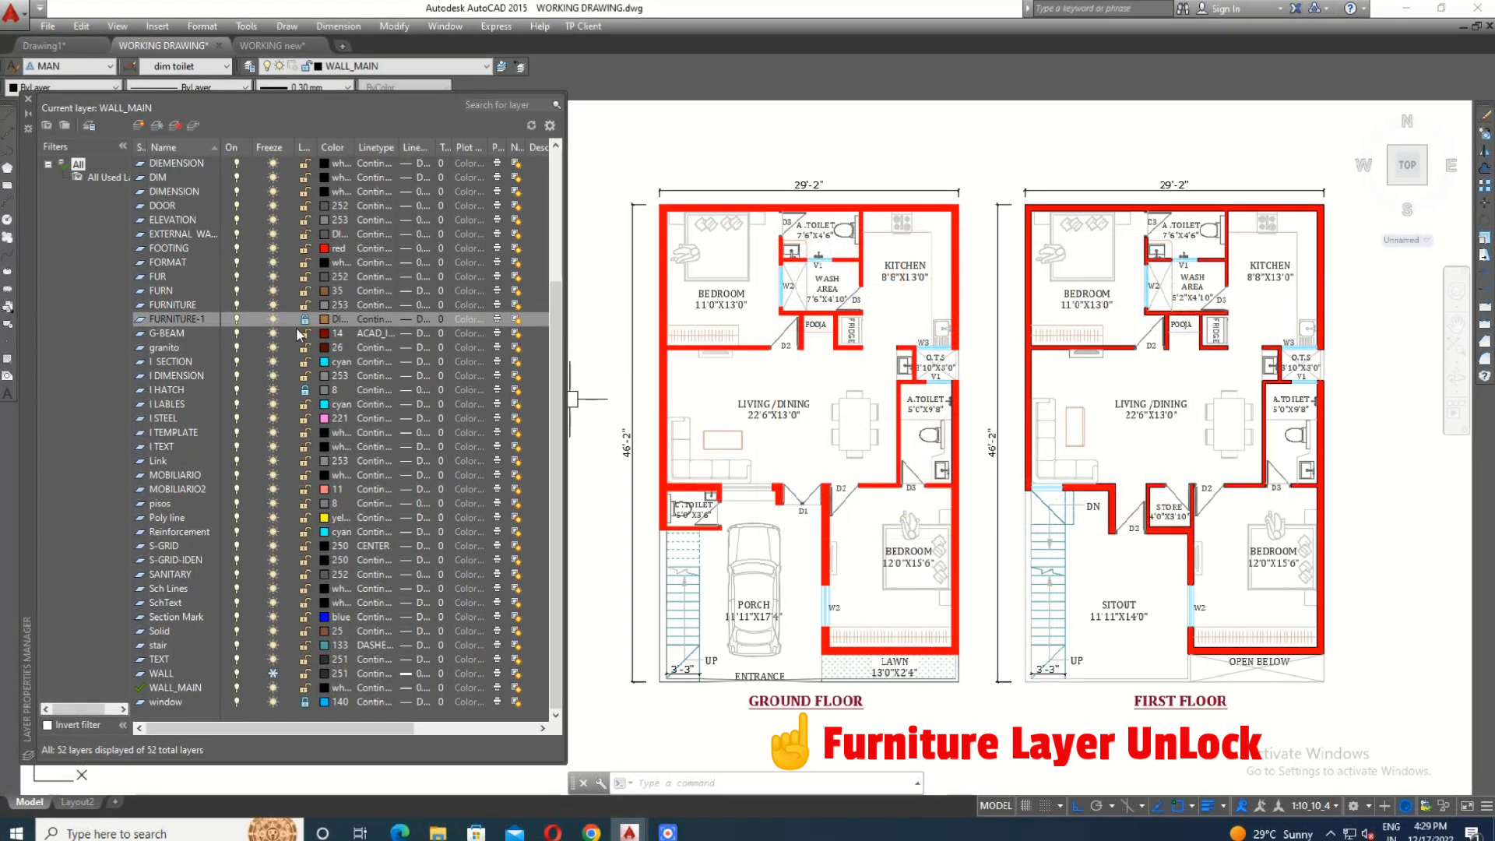
pyautogui.click(306, 320)
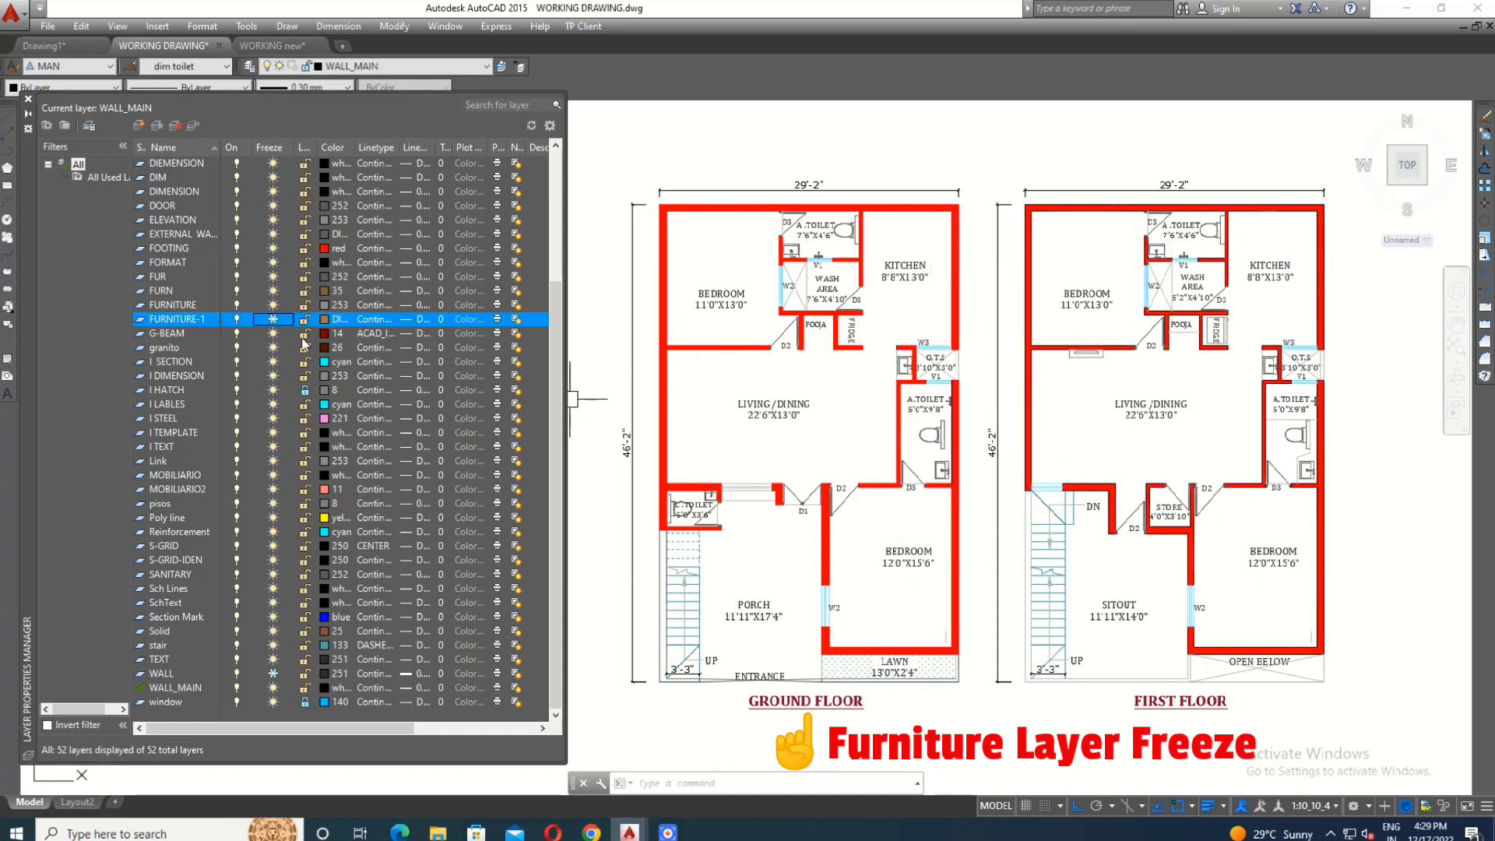
# - Freeze the FURNITURE-1 layer, look over both floor plans without furniture, and thaw the layer again
pyautogui.moveTo(1088, 429); pyautogui.dragTo(1092, 413, button='middle')
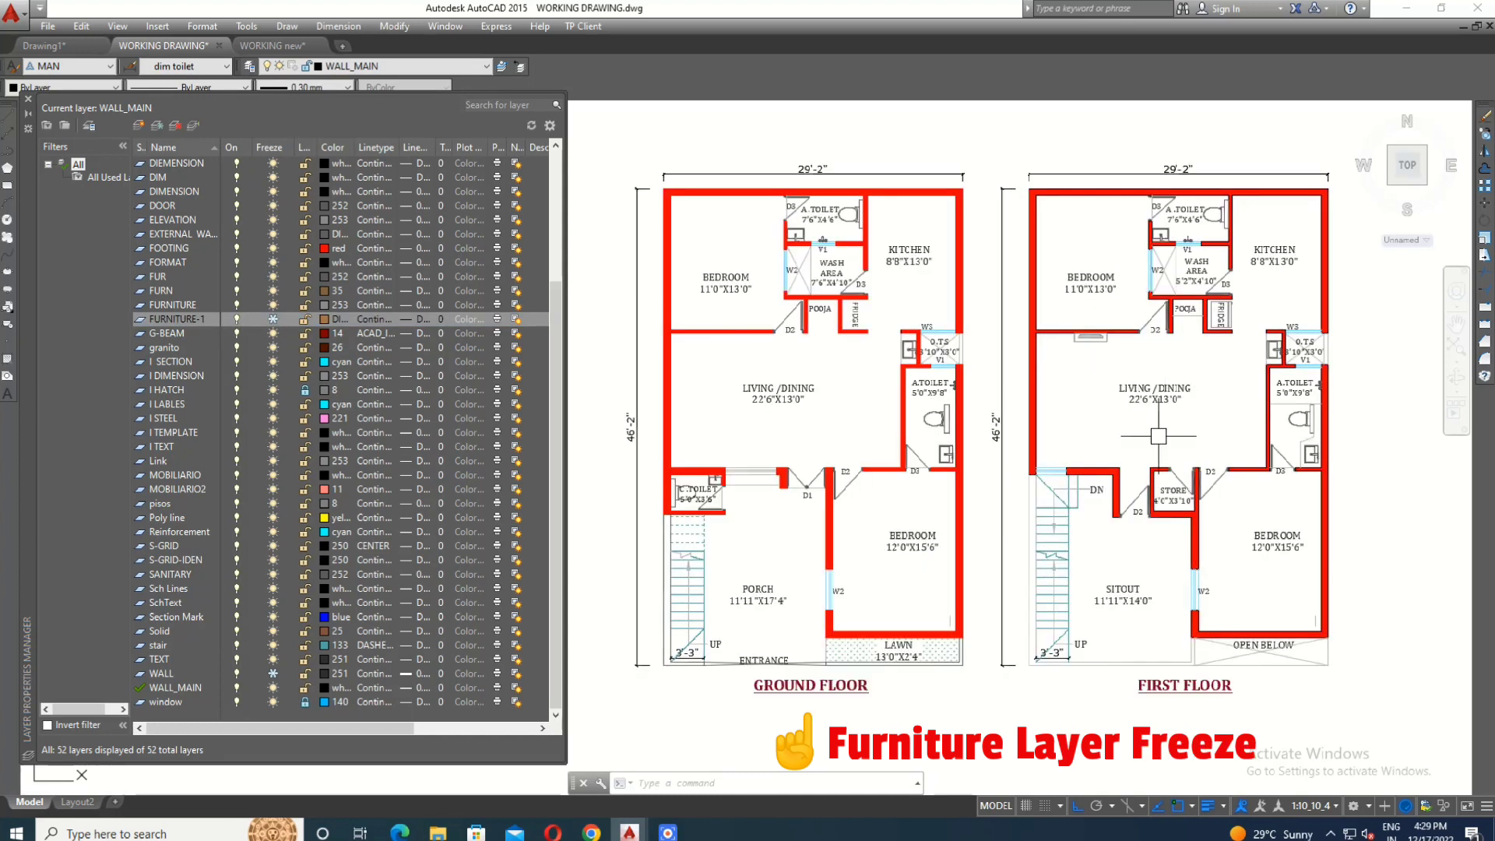
pyautogui.scroll(-2, 1158, 436)
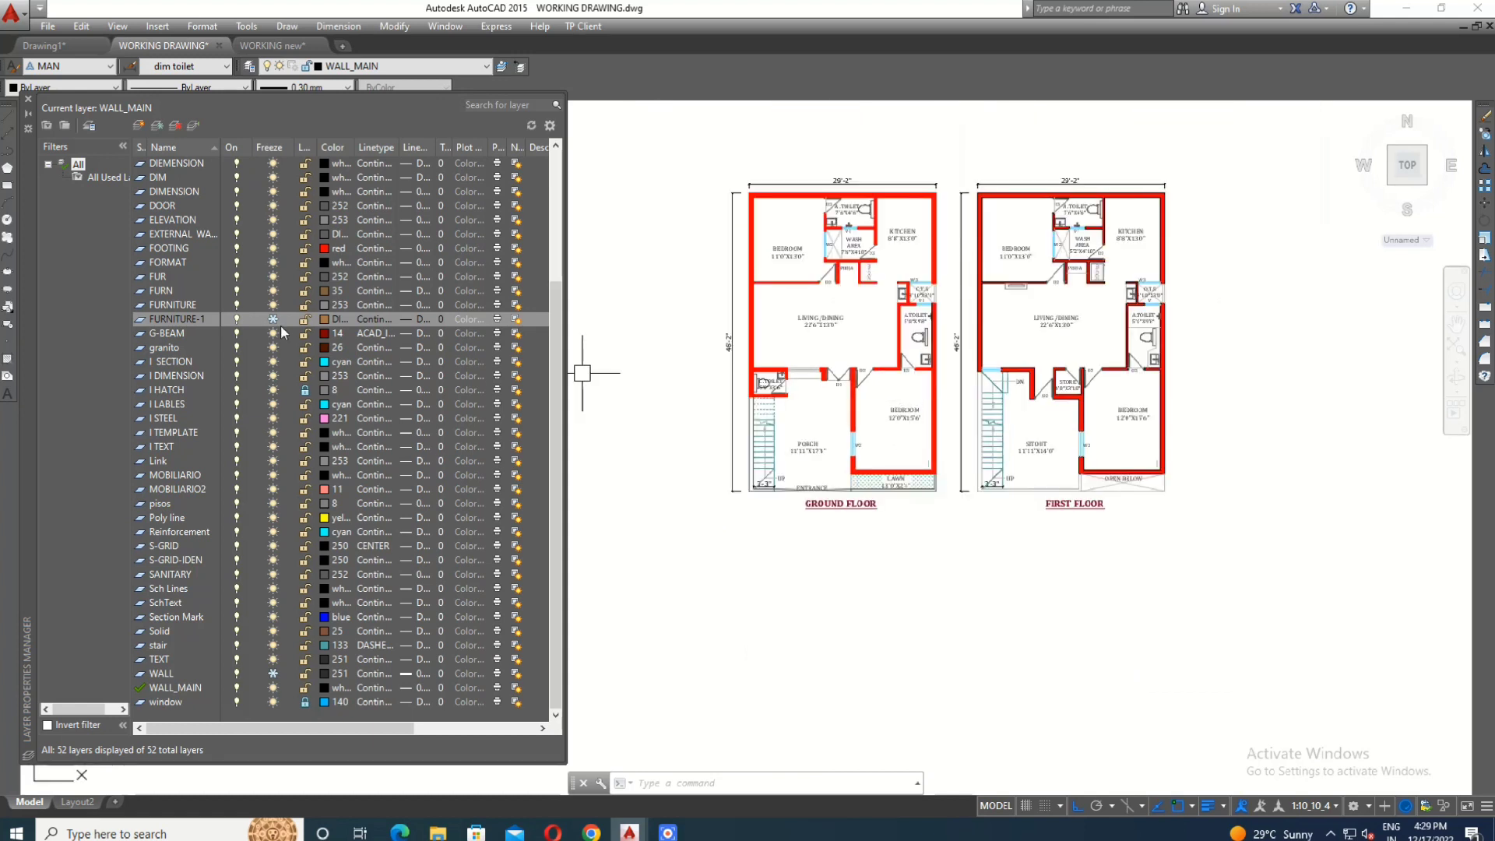
pyautogui.click(272, 319)
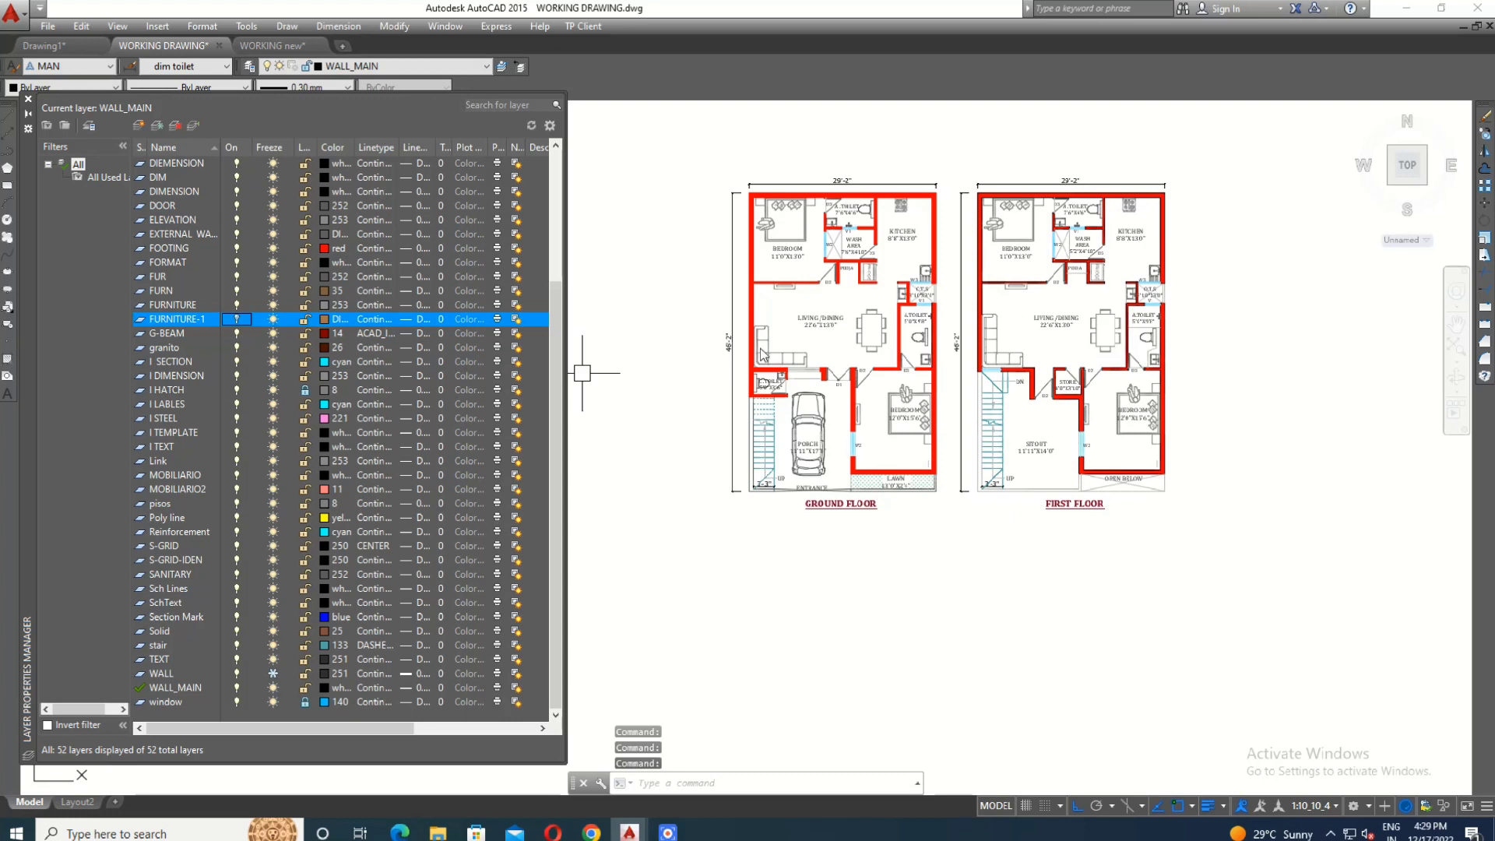
# - Clear the selection of the ground floor room labels and freeze the TEXT layer
pyautogui.scroll(2, 919, 321)
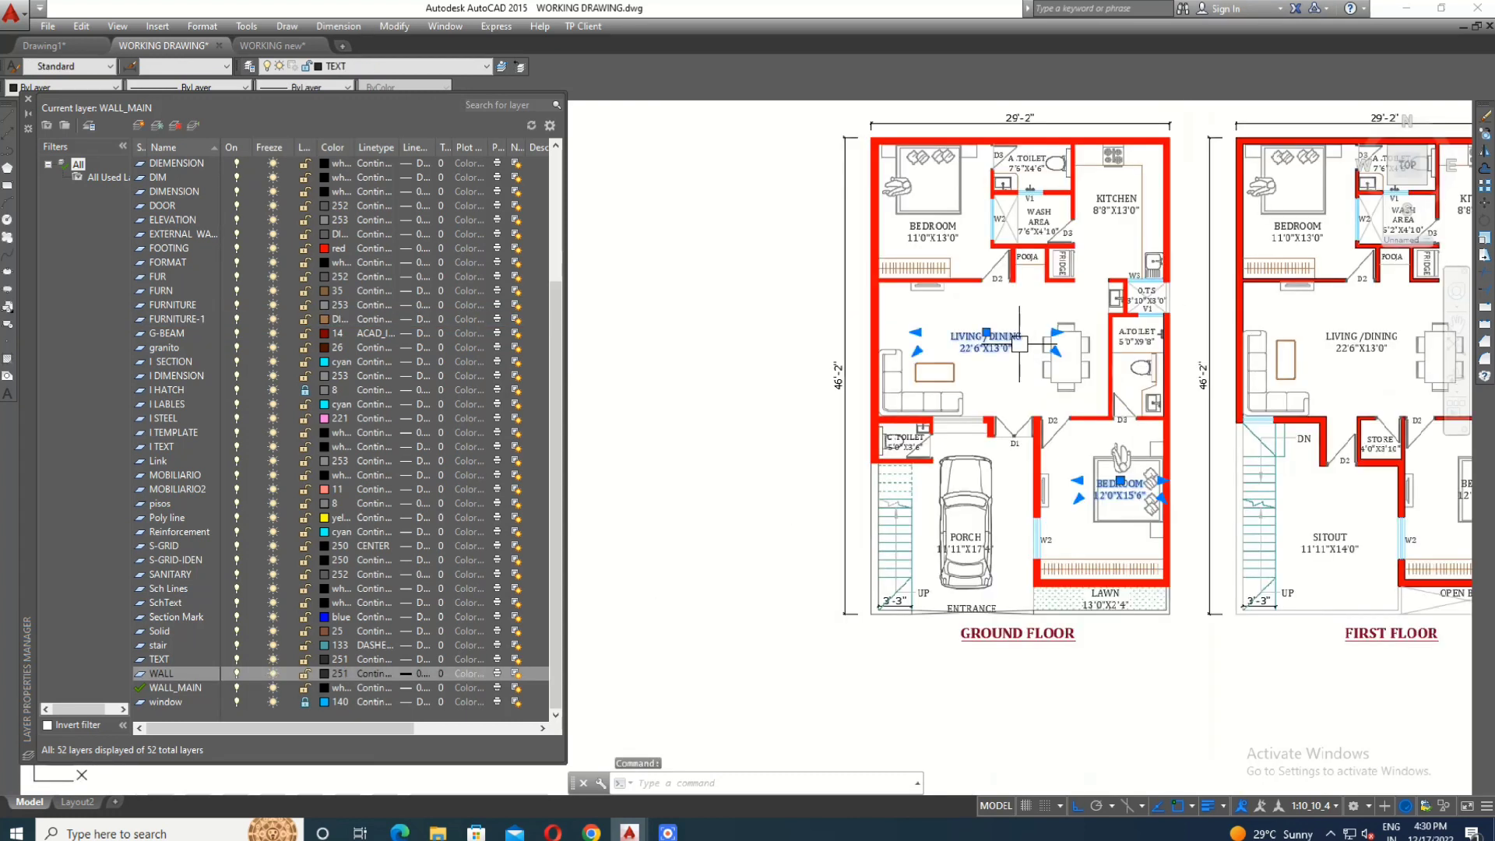
pyautogui.press('Escape')
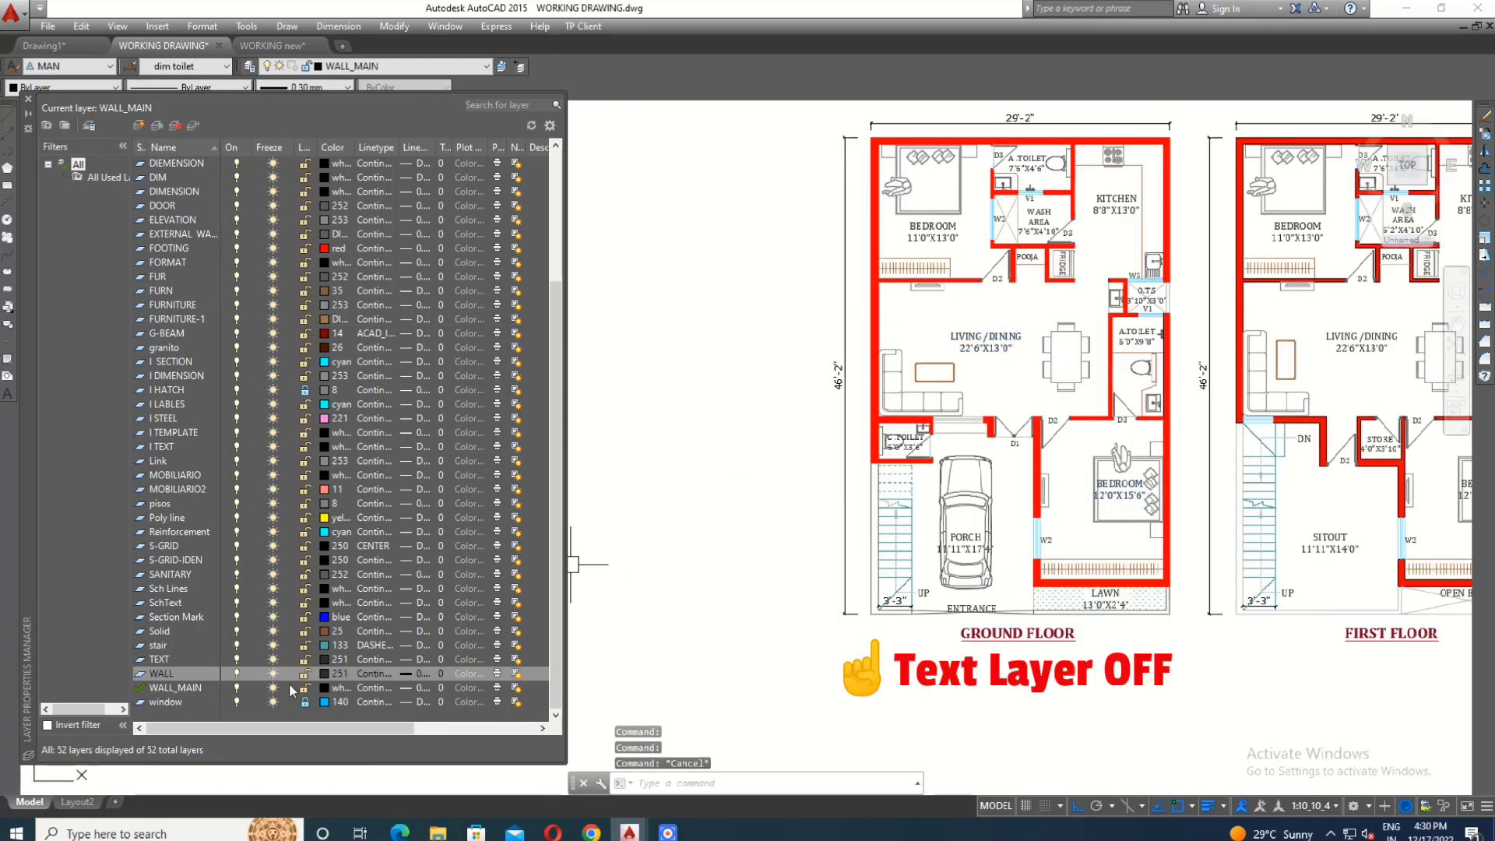
pyautogui.click(273, 660)
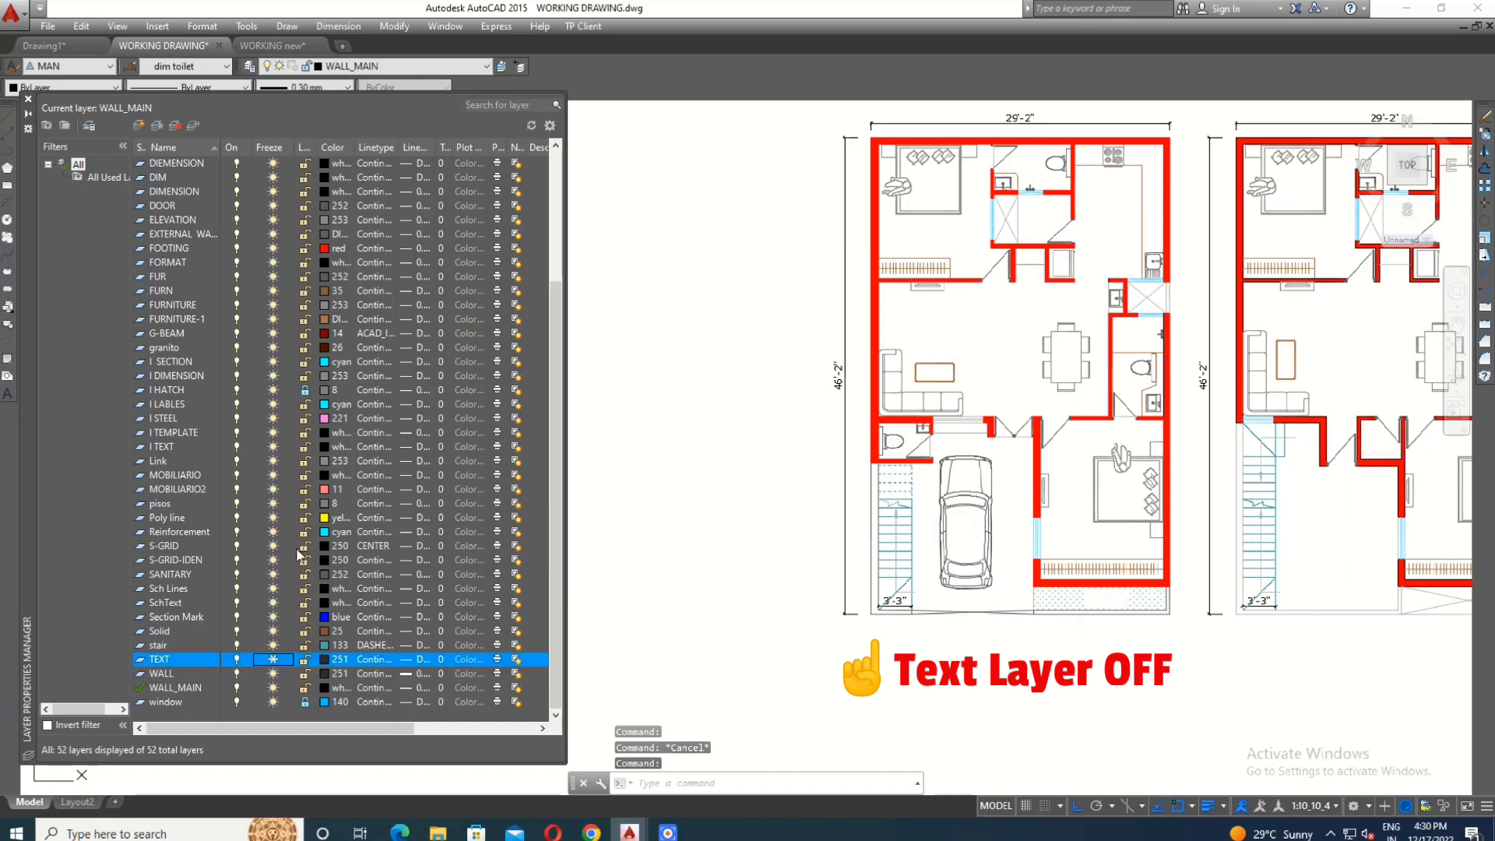
# - Copy both floor plans without their text to the empty space on the right of the originals
pyautogui.scroll(-3, 1048, 357)
pyautogui.scroll(6, 1276, 321)
pyautogui.moveTo(1047, 324)
pyautogui.mouseDown(button='middle')
pyautogui.moveTo(924, 364)
pyautogui.moveTo(880, 317)
pyautogui.mouseUp(button='middle')
pyautogui.scroll(-6, 1034, 400)
pyautogui.click(678, 193)
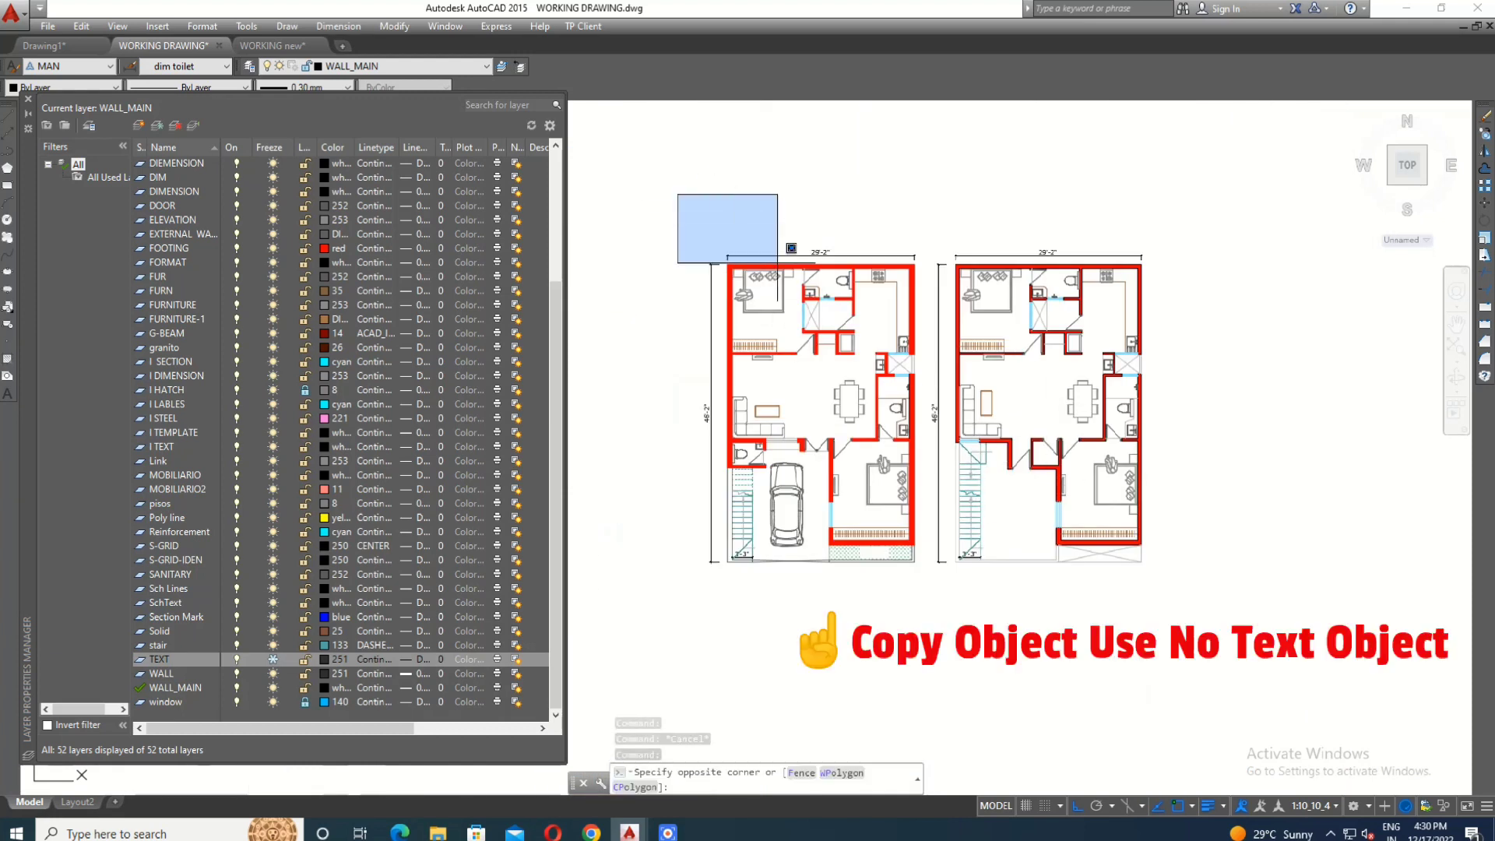
pyautogui.scroll(-2, 964, 452)
pyautogui.click(1165, 578)
pyautogui.write('co')
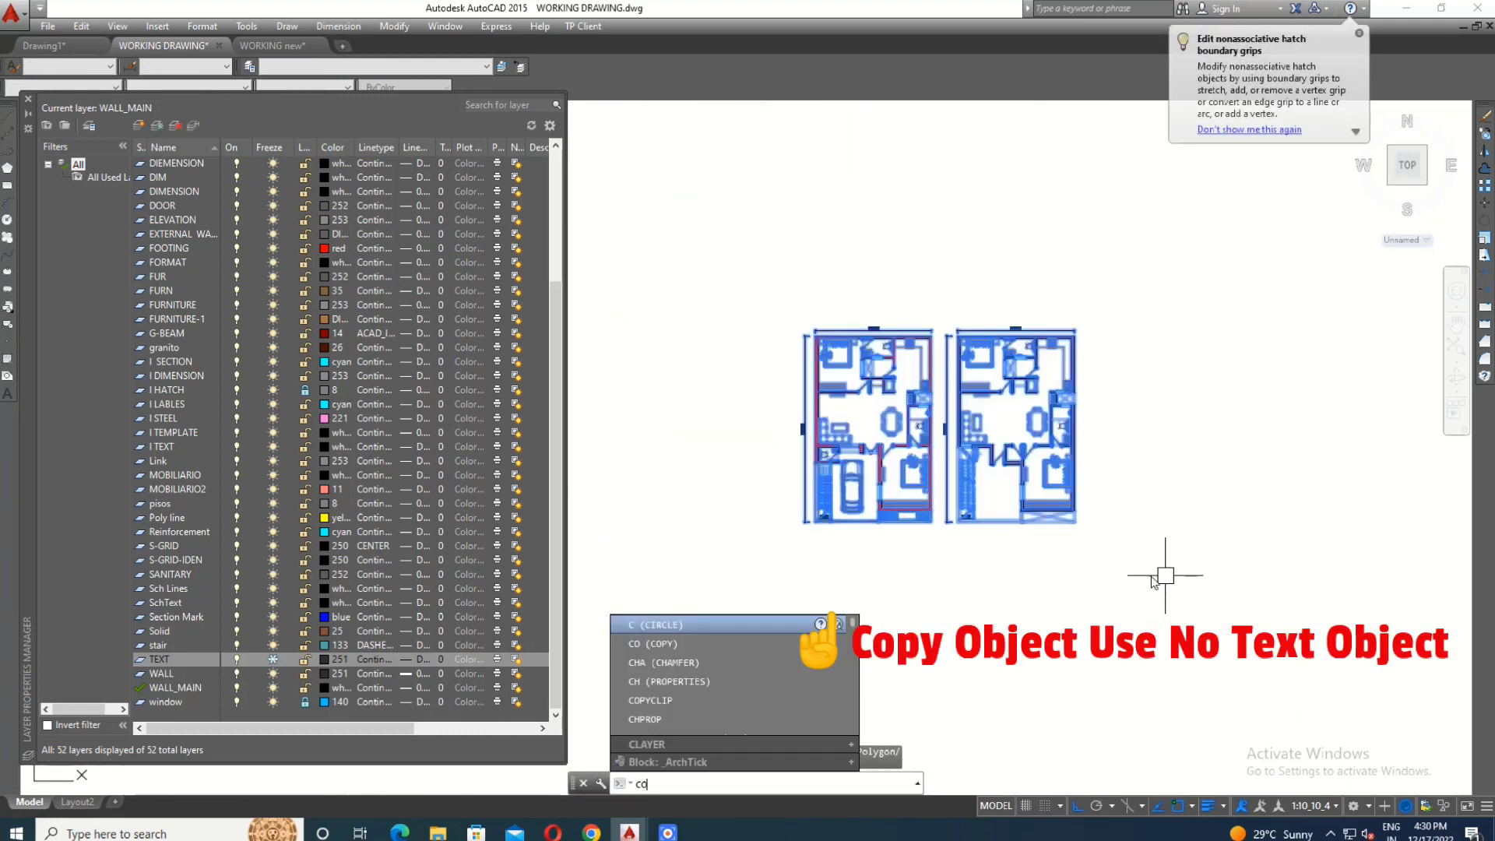
pyautogui.press('Return')
pyautogui.click(1091, 549)
pyautogui.scroll(-2, 985, 534)
pyautogui.click(1238, 553)
pyautogui.press('Escape')
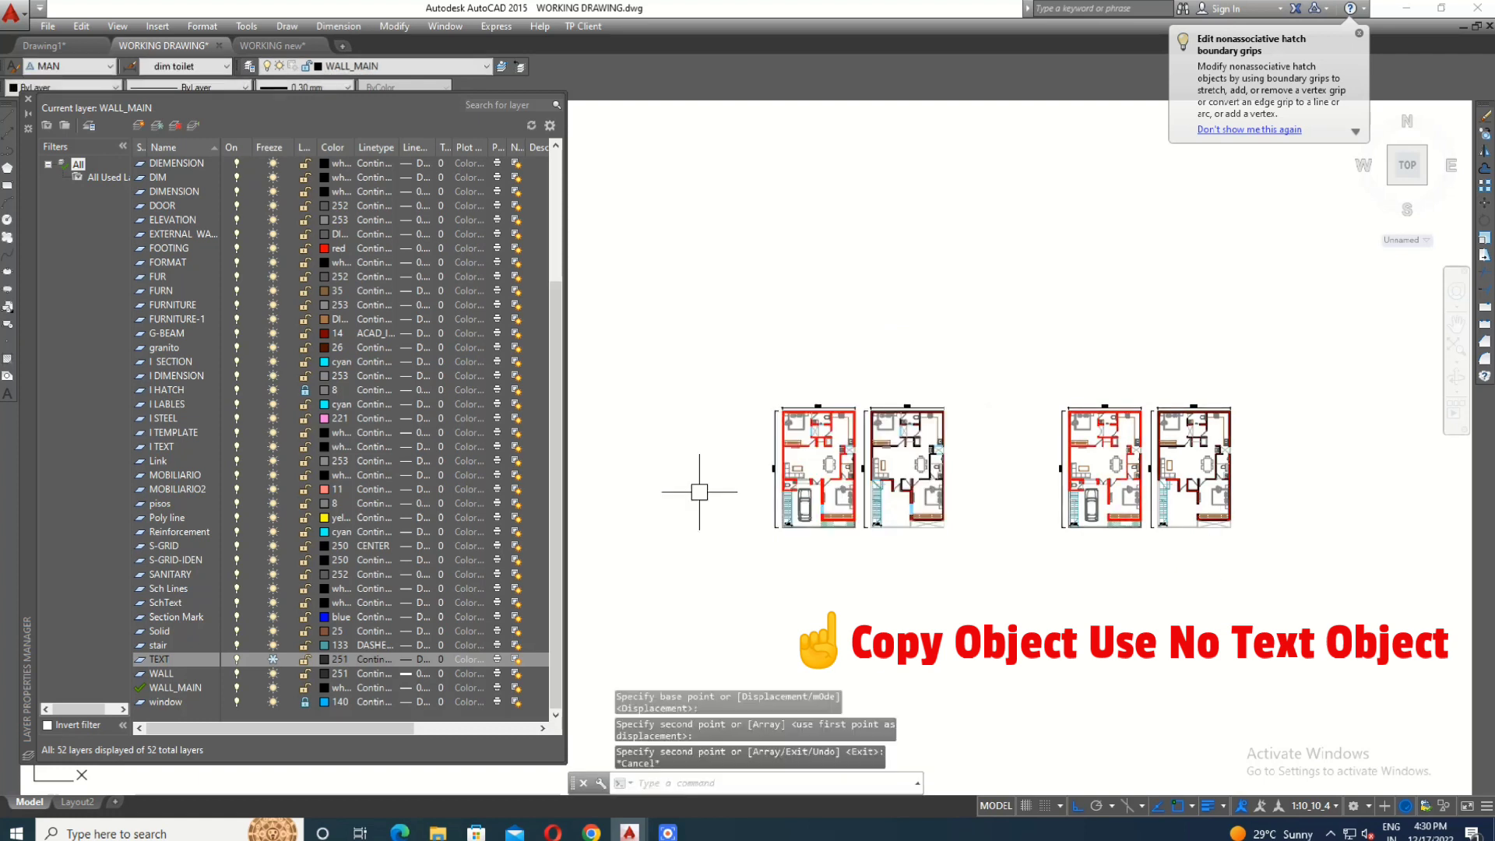
# - Thaw the TEXT layer and compare the labelled original floor plans with the text-free copies
pyautogui.scroll(2, 697, 490)
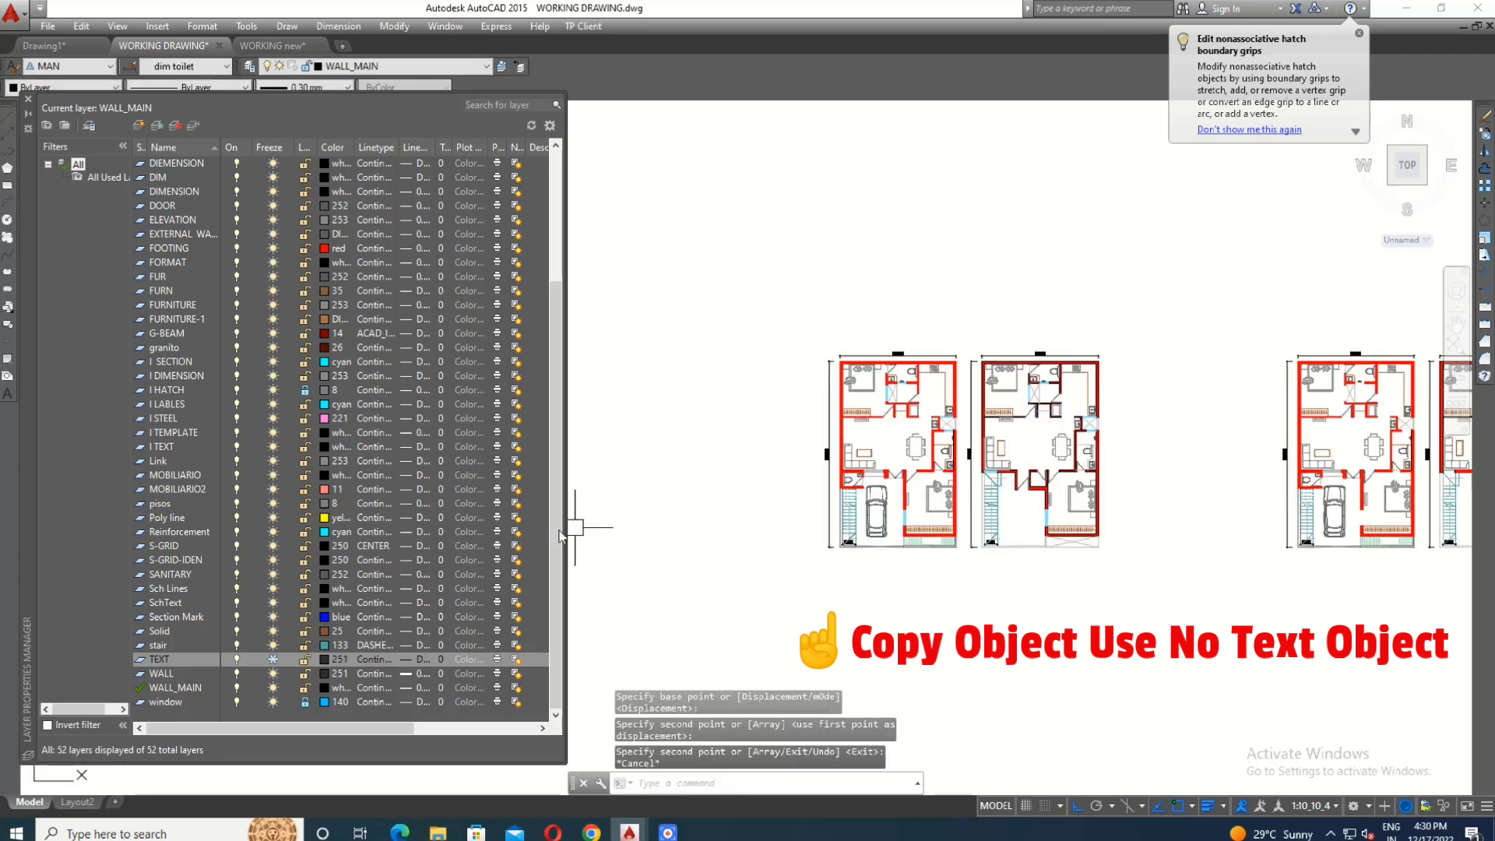
pyautogui.click(273, 659)
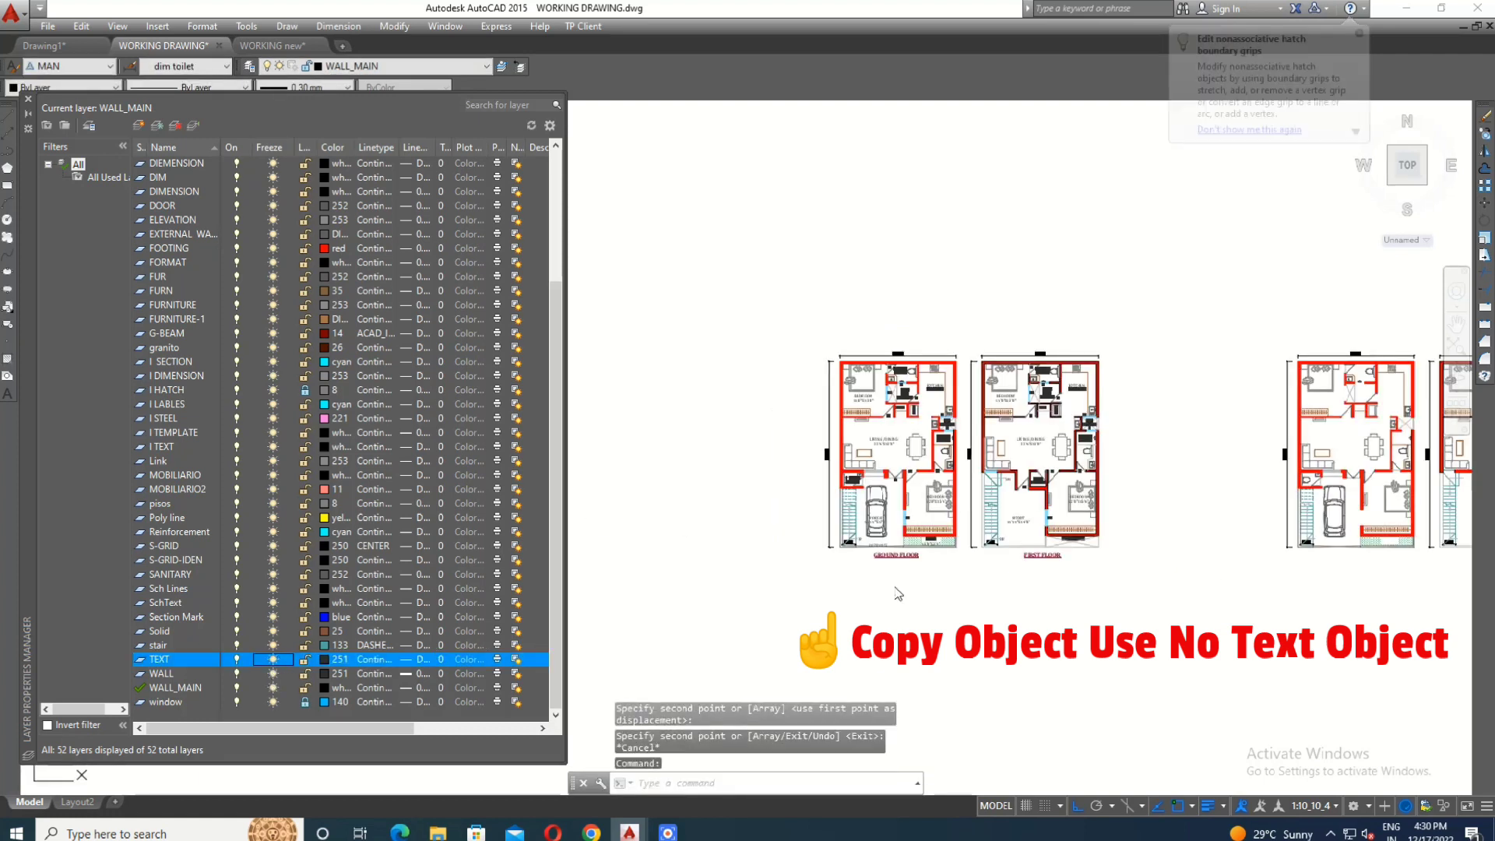
pyautogui.scroll(3, 980, 413)
pyautogui.scroll(1, 1012, 412)
pyautogui.scroll(-5, 1168, 436)
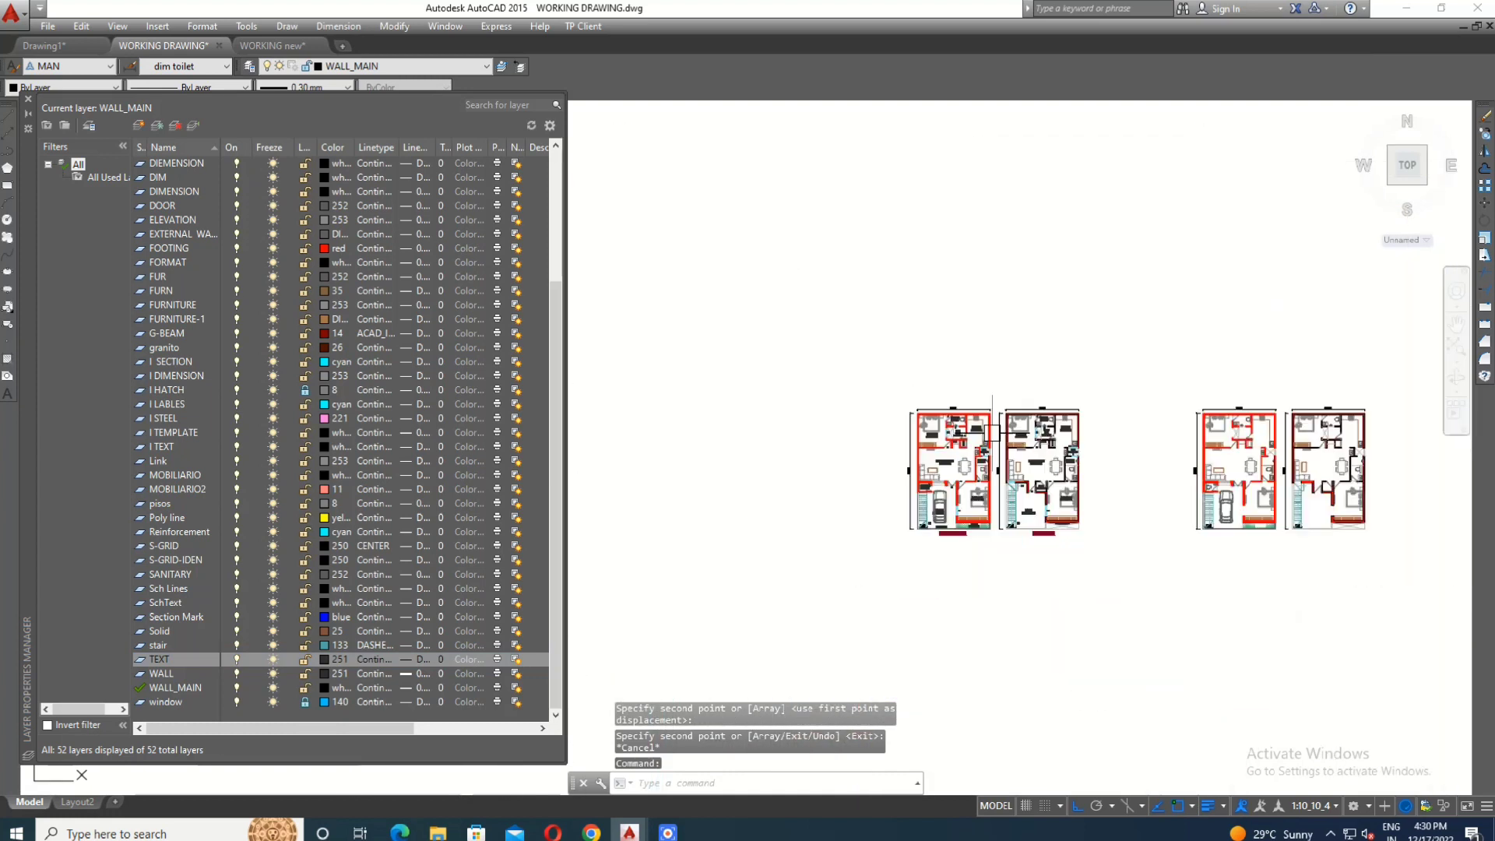
pyautogui.scroll(4, 1349, 473)
pyautogui.scroll(-5, 1350, 473)
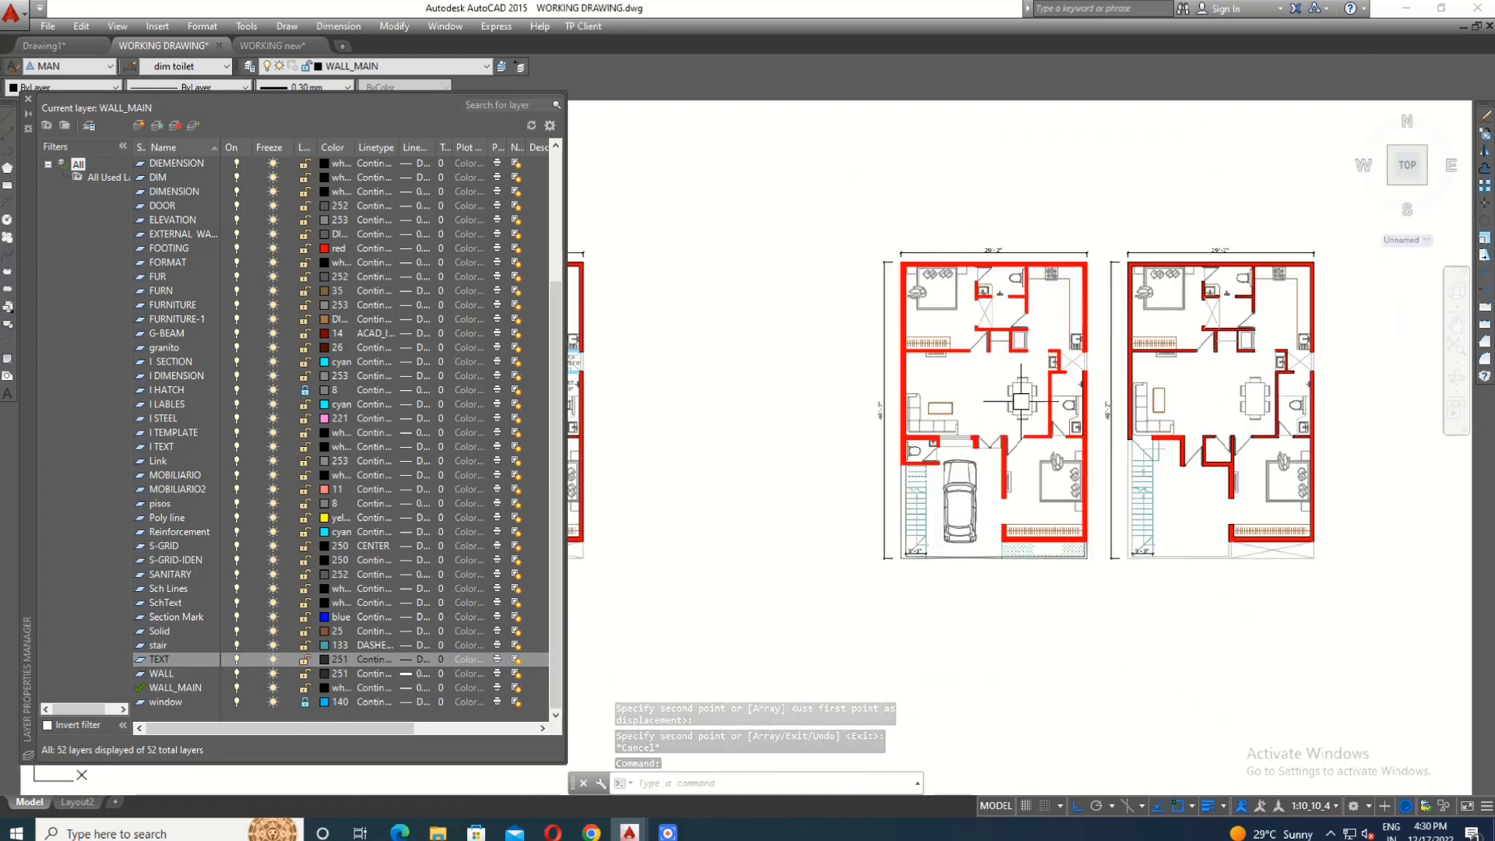
pyautogui.scroll(3, 874, 449)
pyautogui.scroll(2, 709, 366)
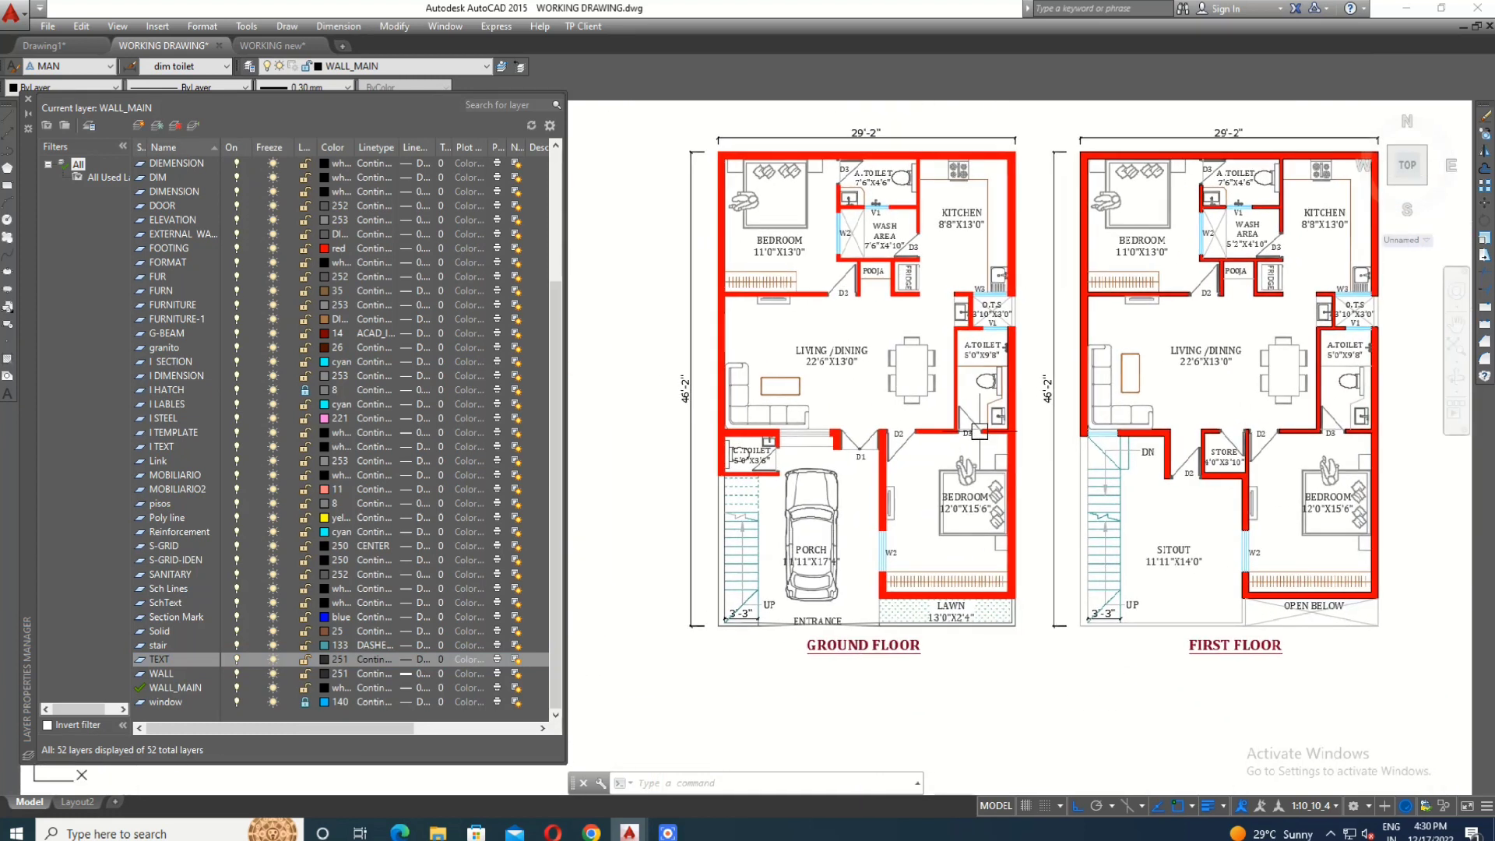
pyautogui.press('Escape')
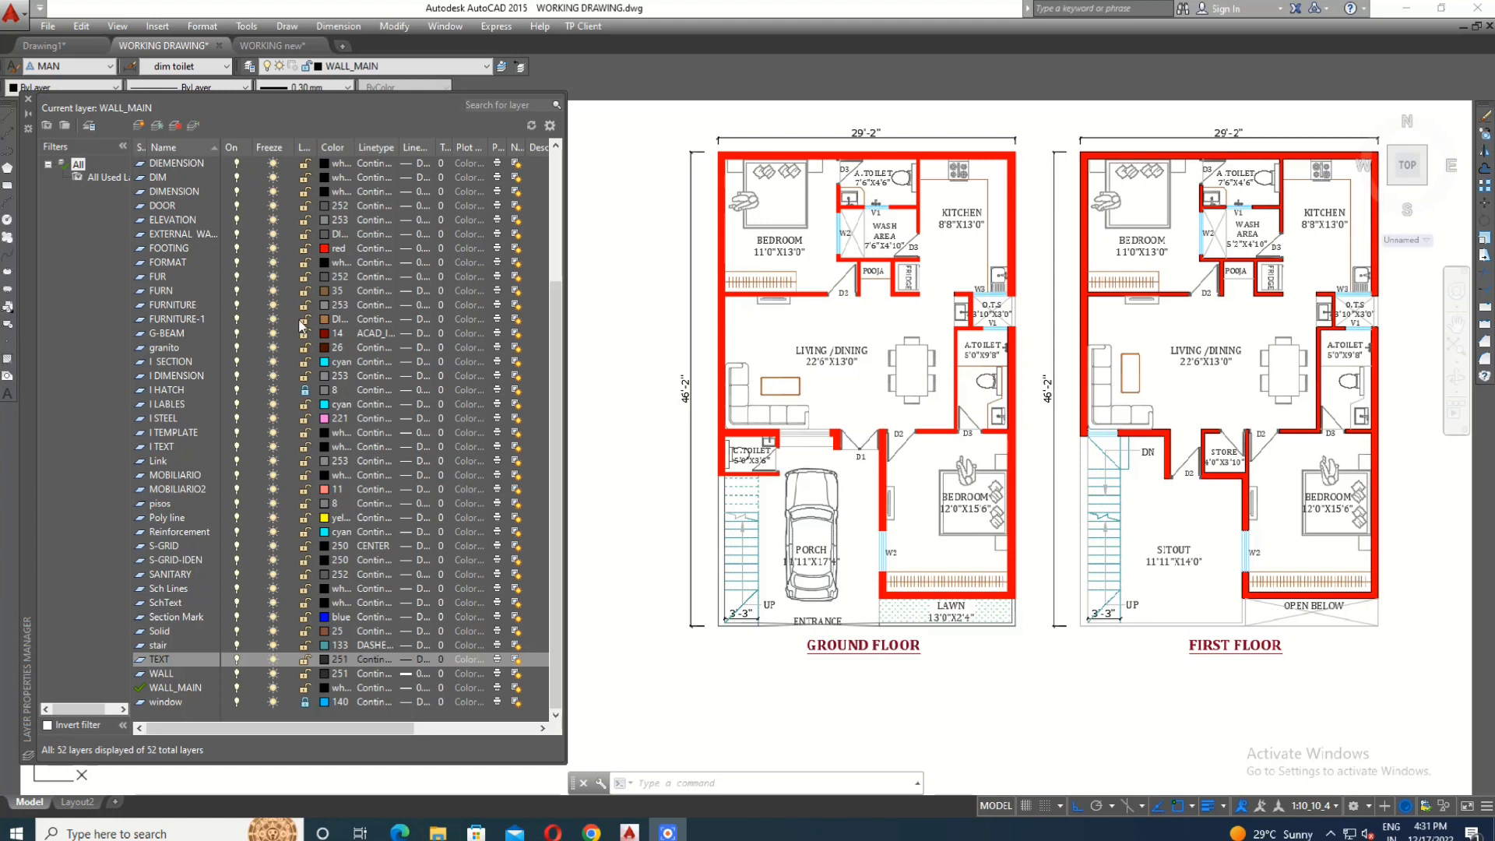
# - Freeze the FURNITURE-1 and TEXT layers
pyautogui.click(273, 319)
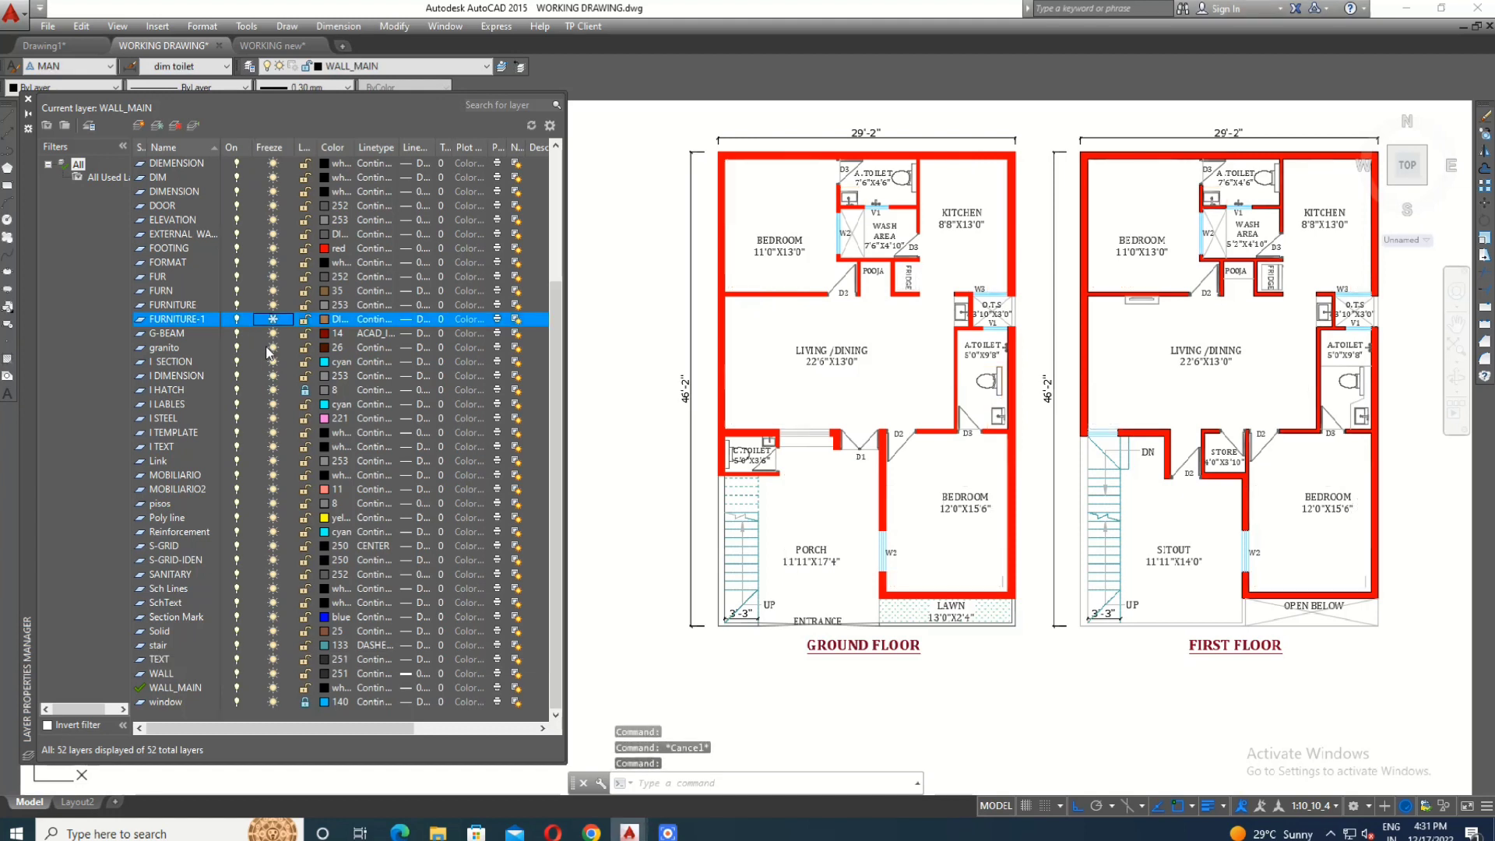
pyautogui.scroll(-6, 1003, 408)
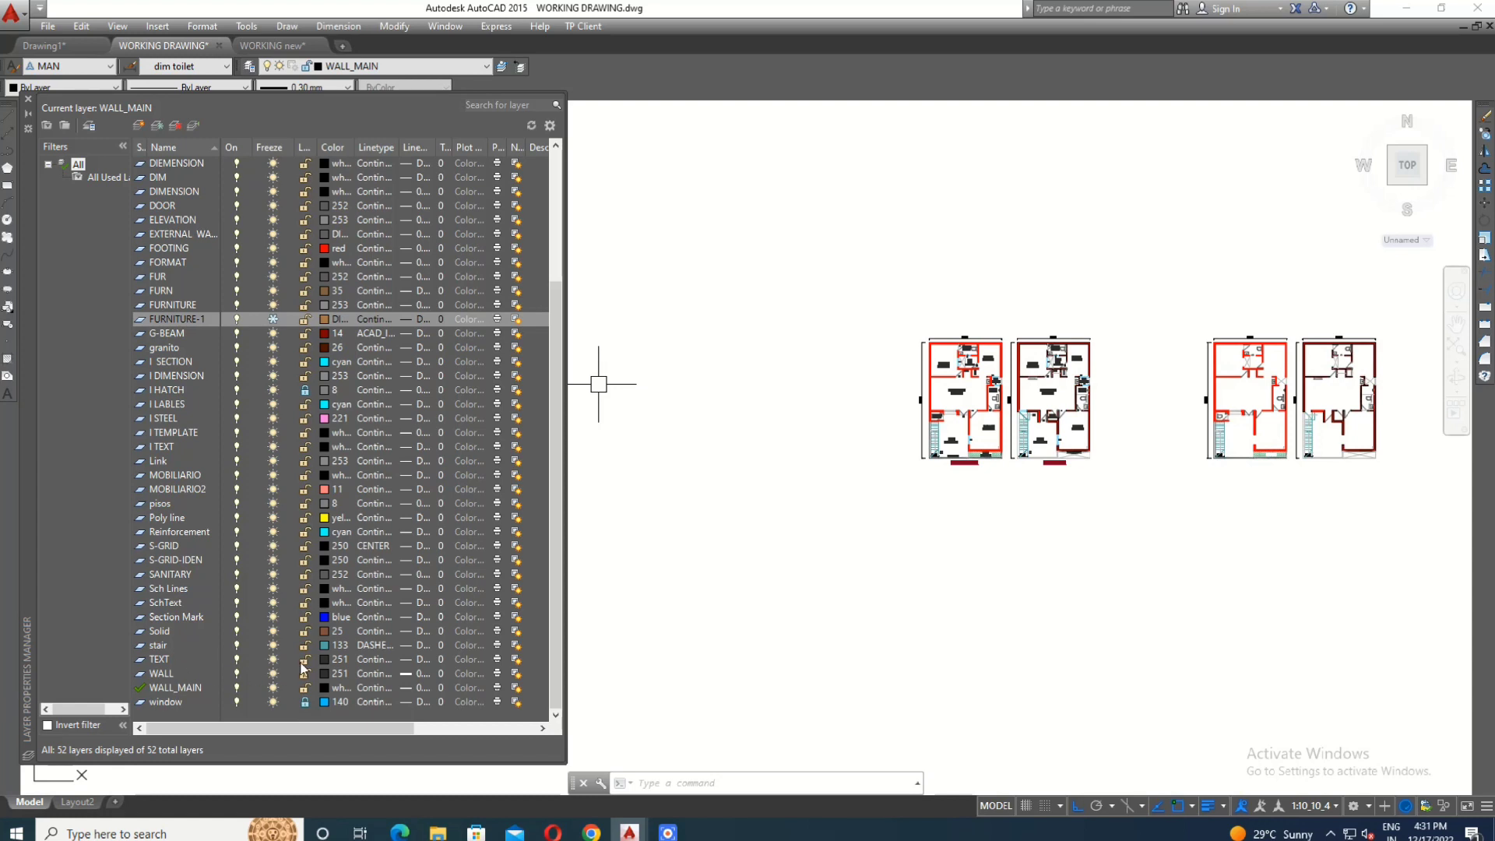
pyautogui.click(200, 661)
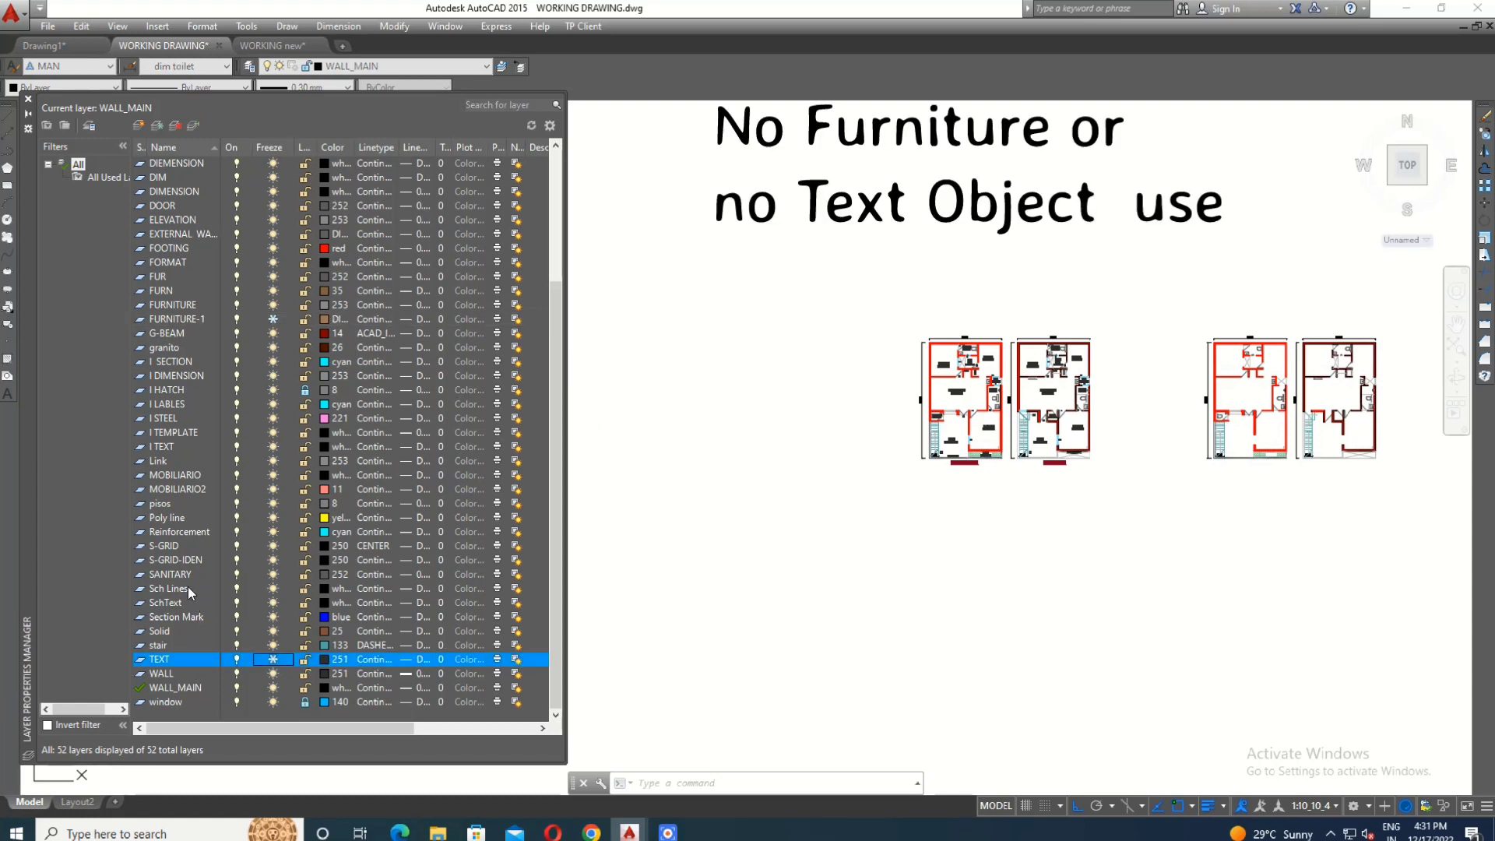
# - Copy both original floor plans without furniture and text to the empty space directly above them
pyautogui.scroll(2, 1001, 418)
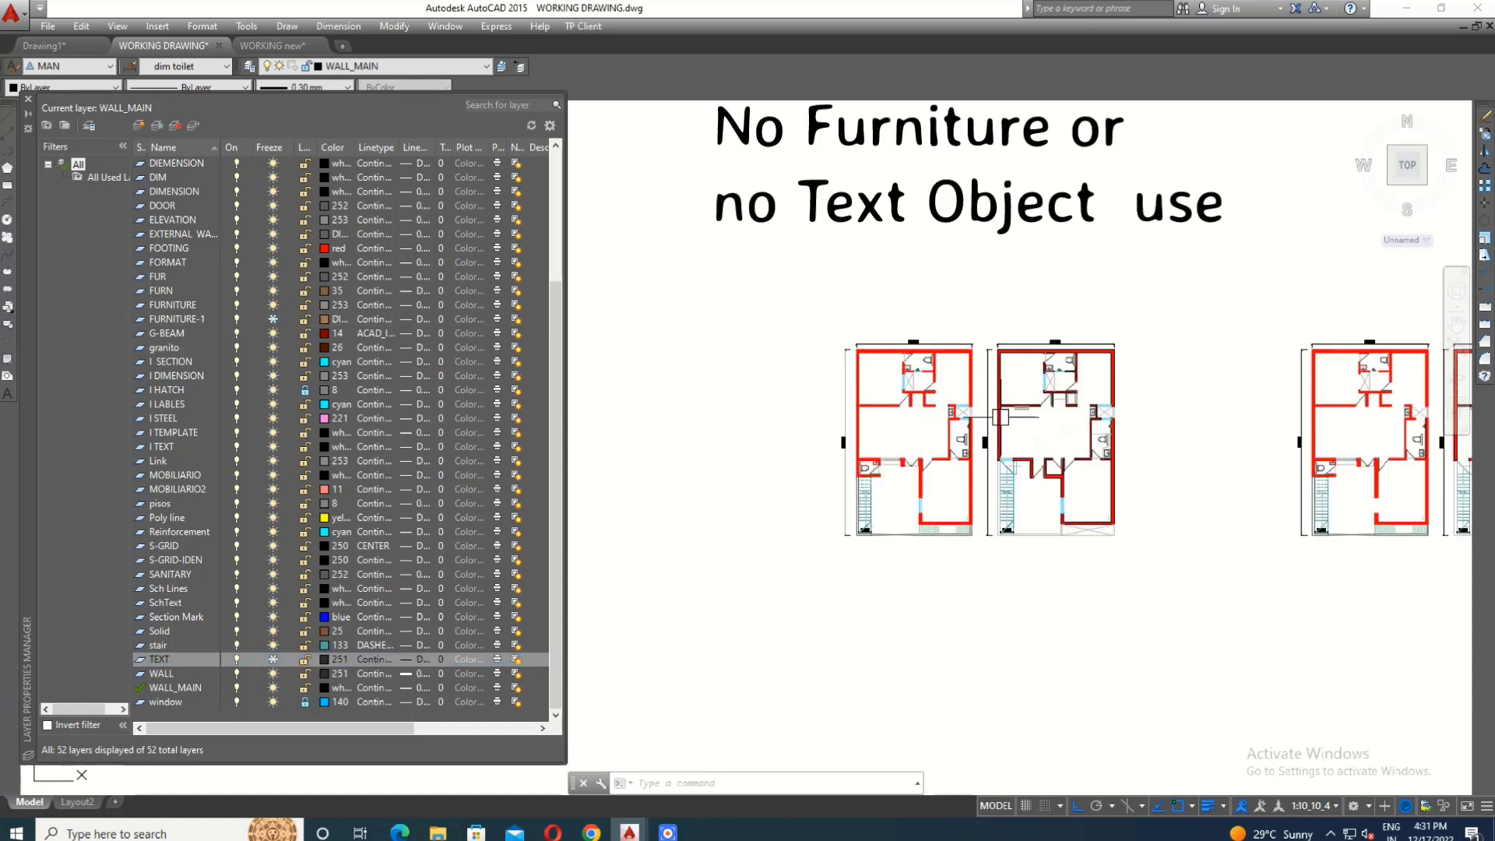
pyautogui.click(787, 279)
pyautogui.click(1207, 602)
pyautogui.write('cp')
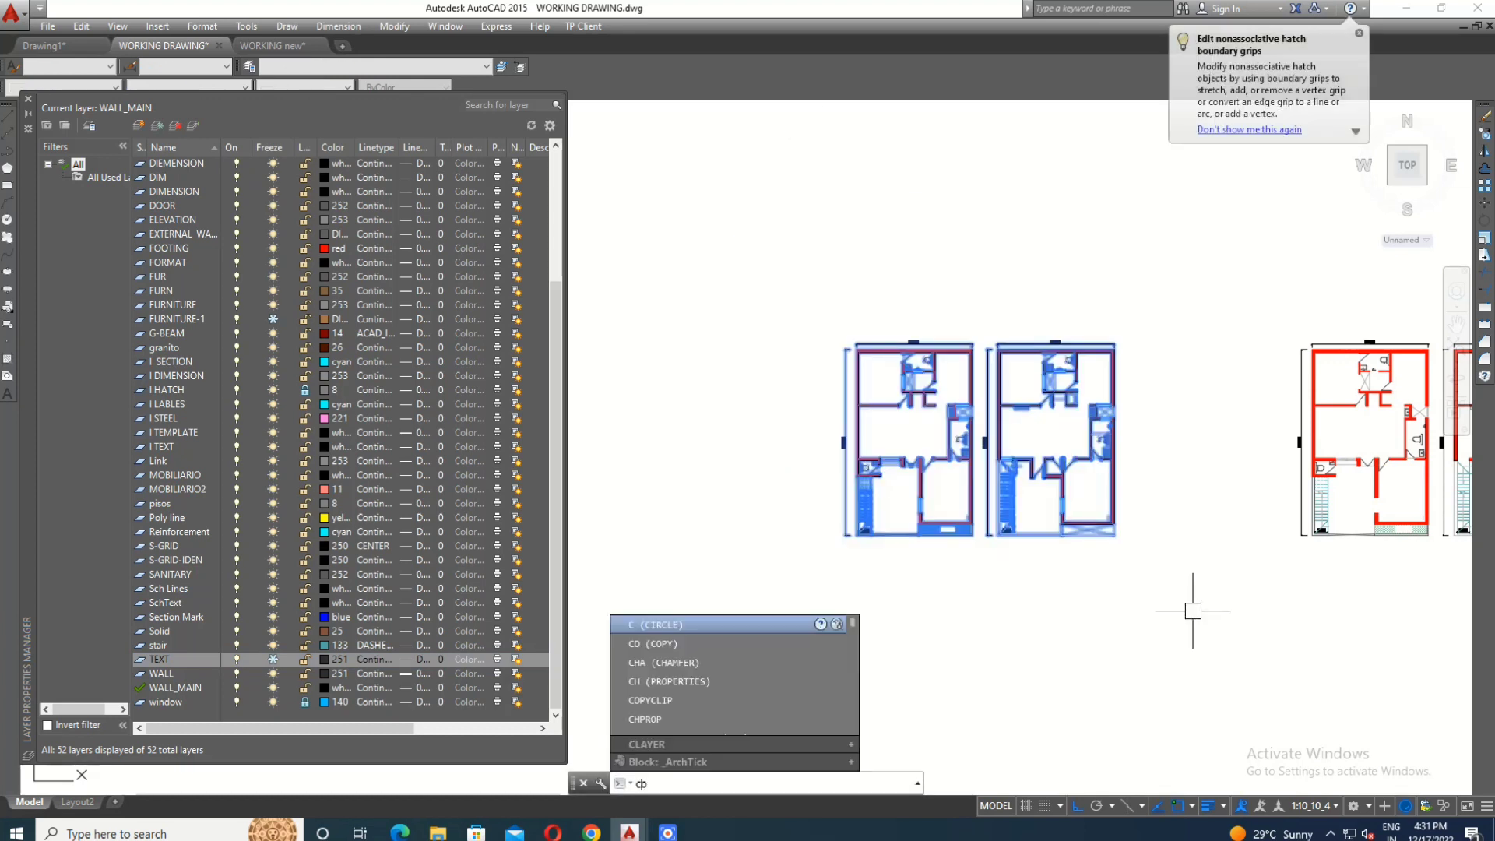
pyautogui.press('Return')
pyautogui.click(1149, 616)
pyautogui.scroll(-4, 1133, 366)
pyautogui.scroll(2, 1121, 342)
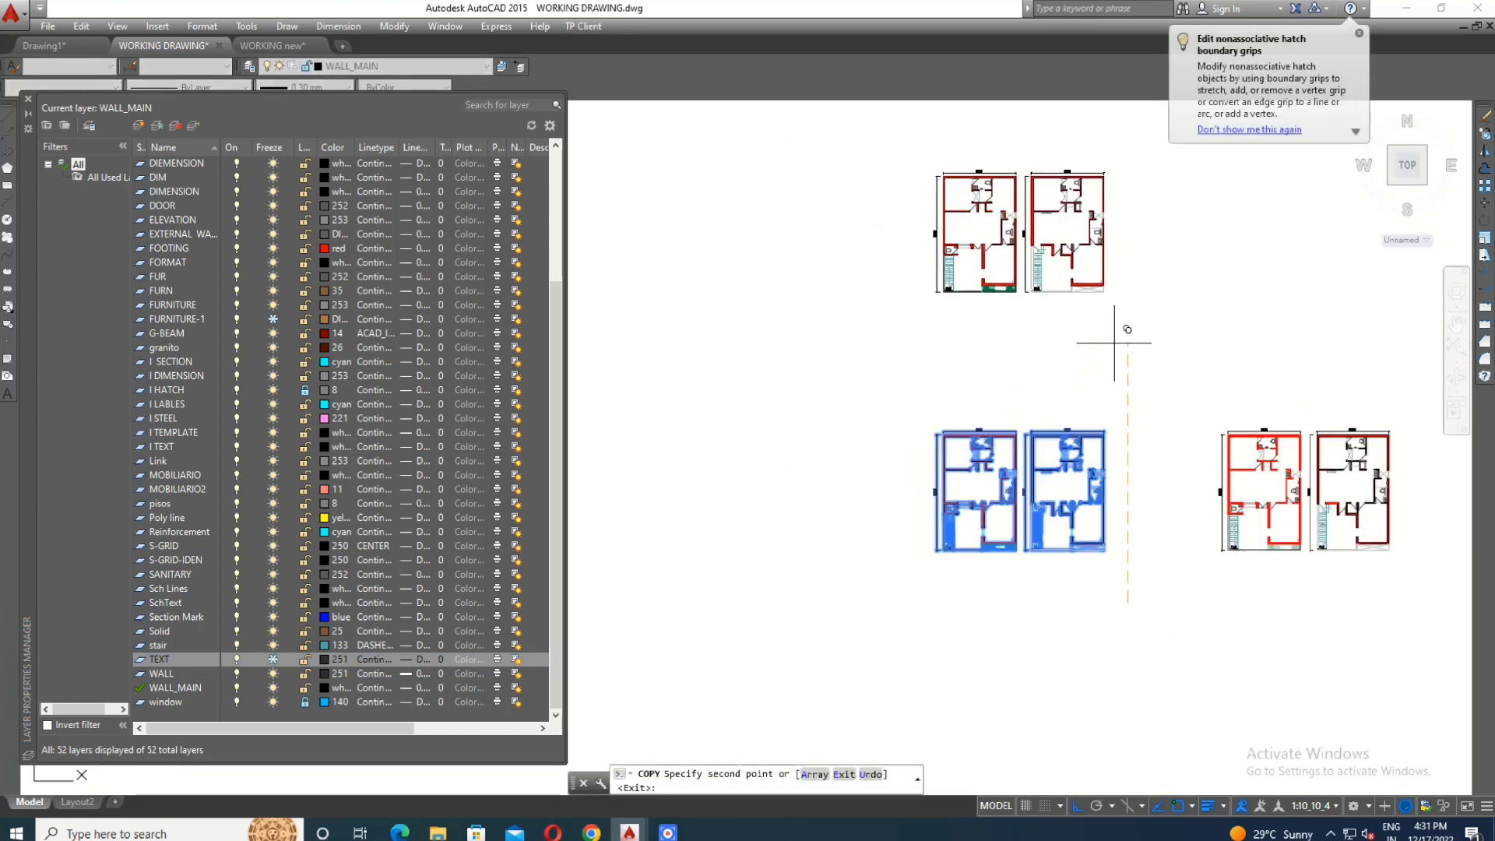
pyautogui.press('Escape')
pyautogui.scroll(4, 1039, 497)
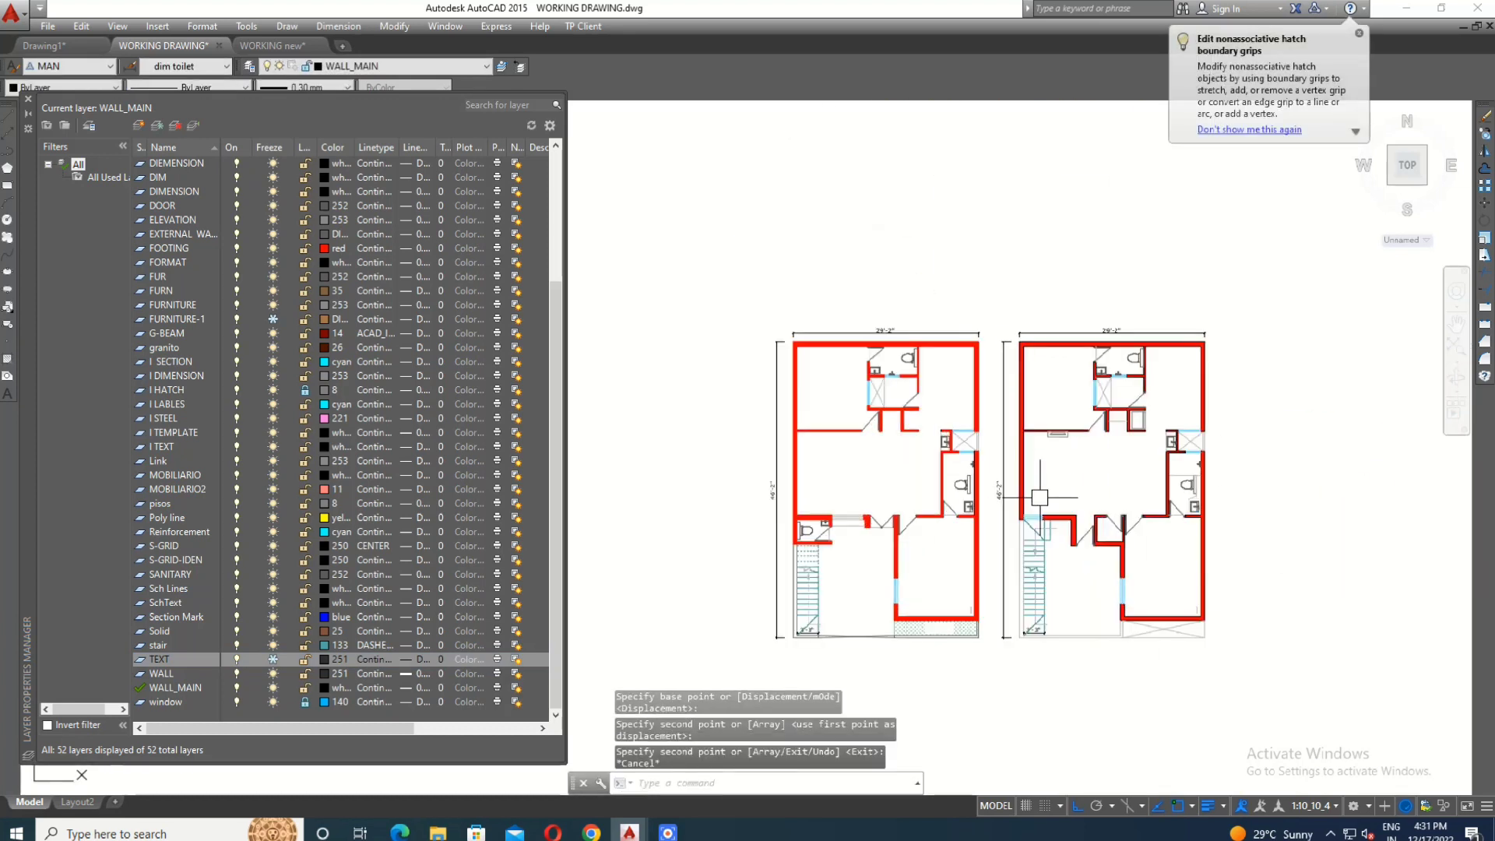
# - Thaw the TEXT and FURNITURE-1 layers
pyautogui.click(272, 660)
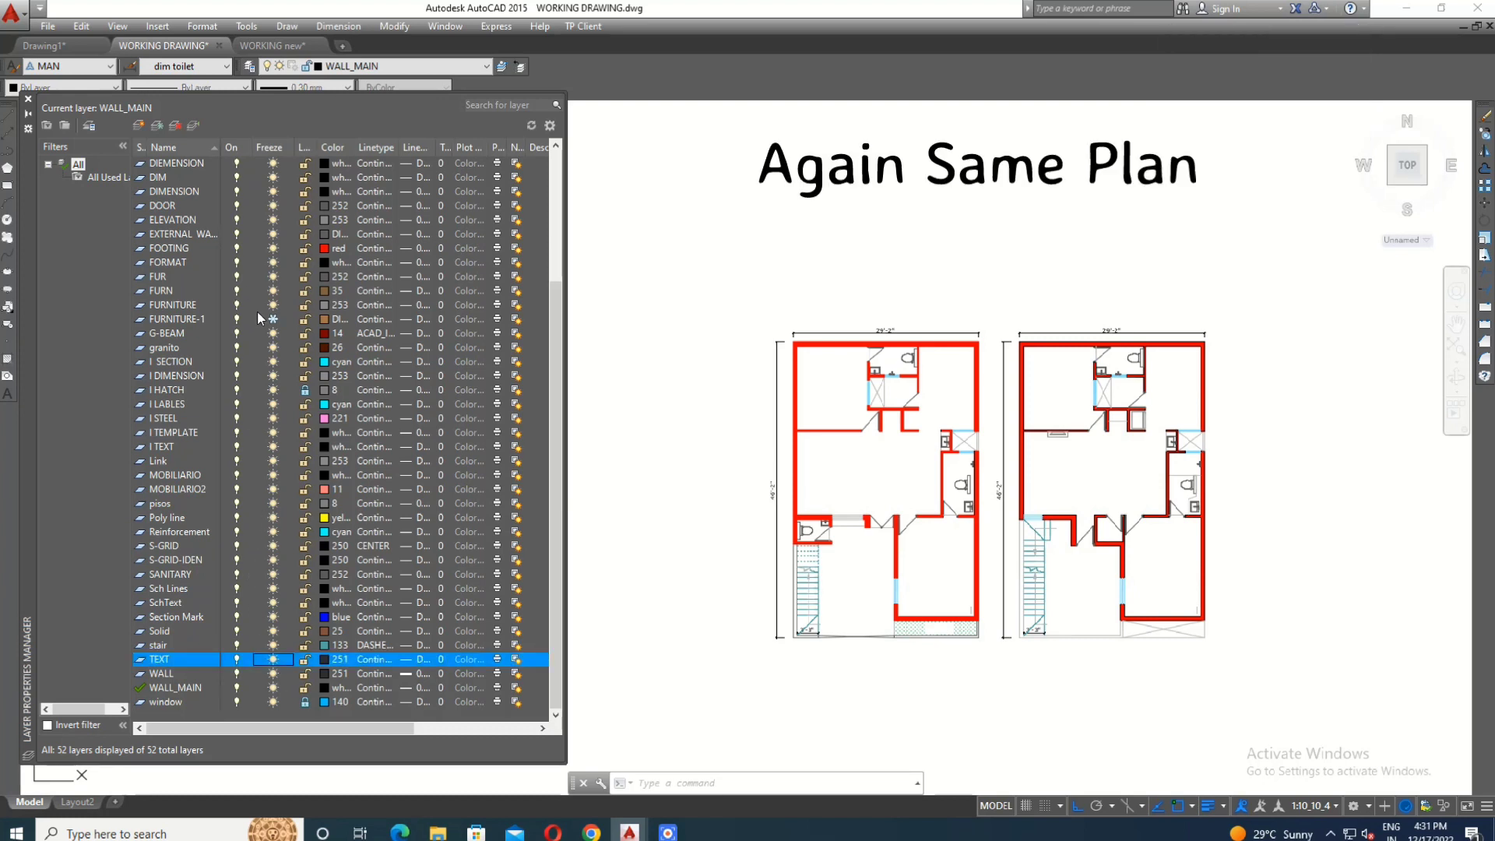
pyautogui.click(273, 319)
pyautogui.scroll(-2, 829, 391)
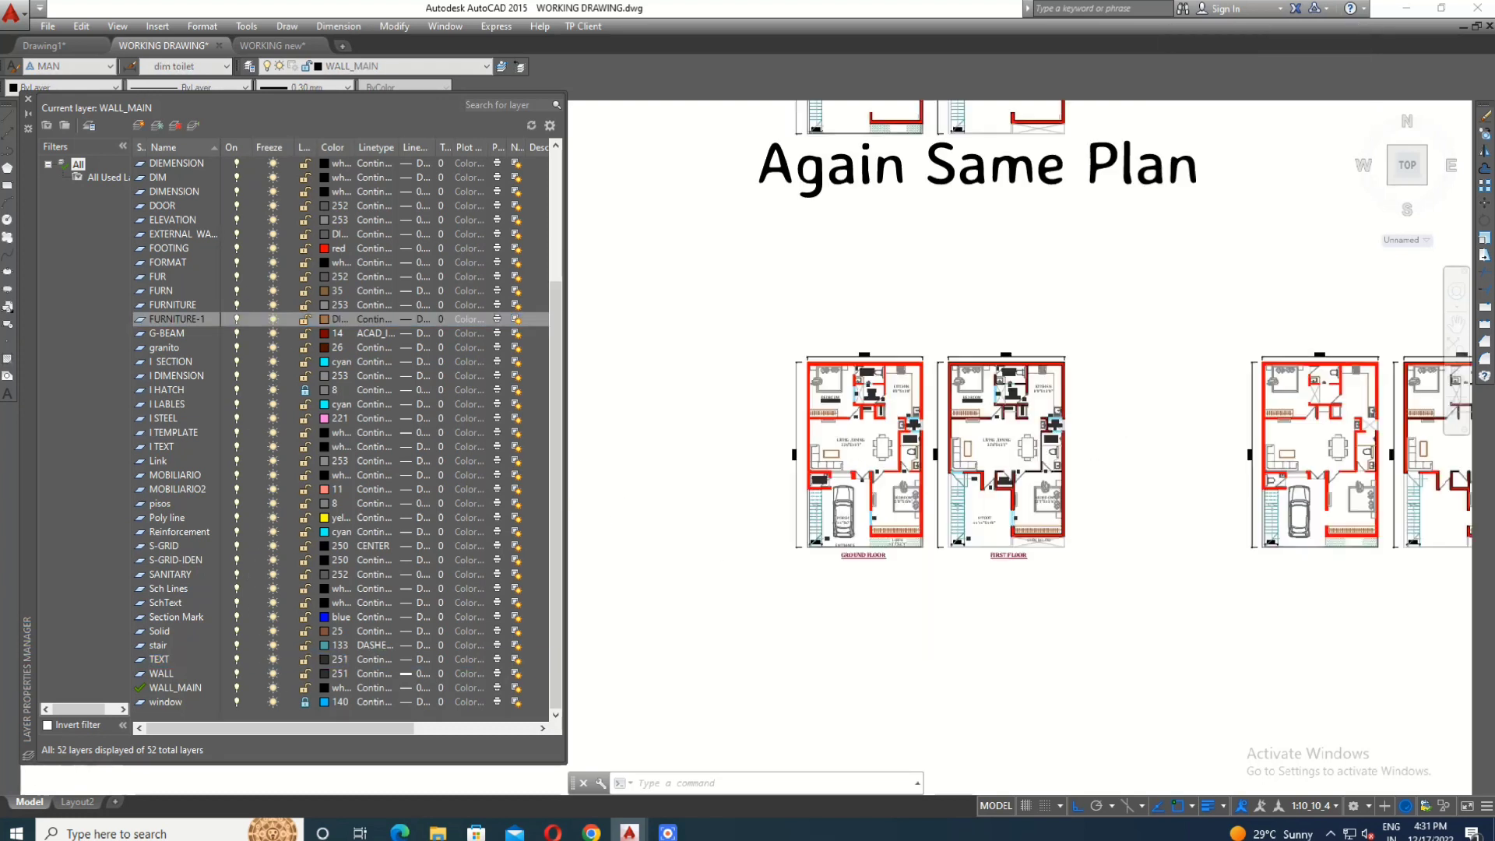
# - Compare the complete original floor plans with the text-free copies and the copies without furniture and text
pyautogui.moveTo(1004, 511)
pyautogui.mouseDown(button='middle')
pyautogui.moveTo(938, 478)
pyautogui.moveTo(1002, 491)
pyautogui.mouseUp(button='middle')
pyautogui.scroll(2, 938, 477)
pyautogui.scroll(2, 742, 333)
pyautogui.scroll(-2, 751, 333)
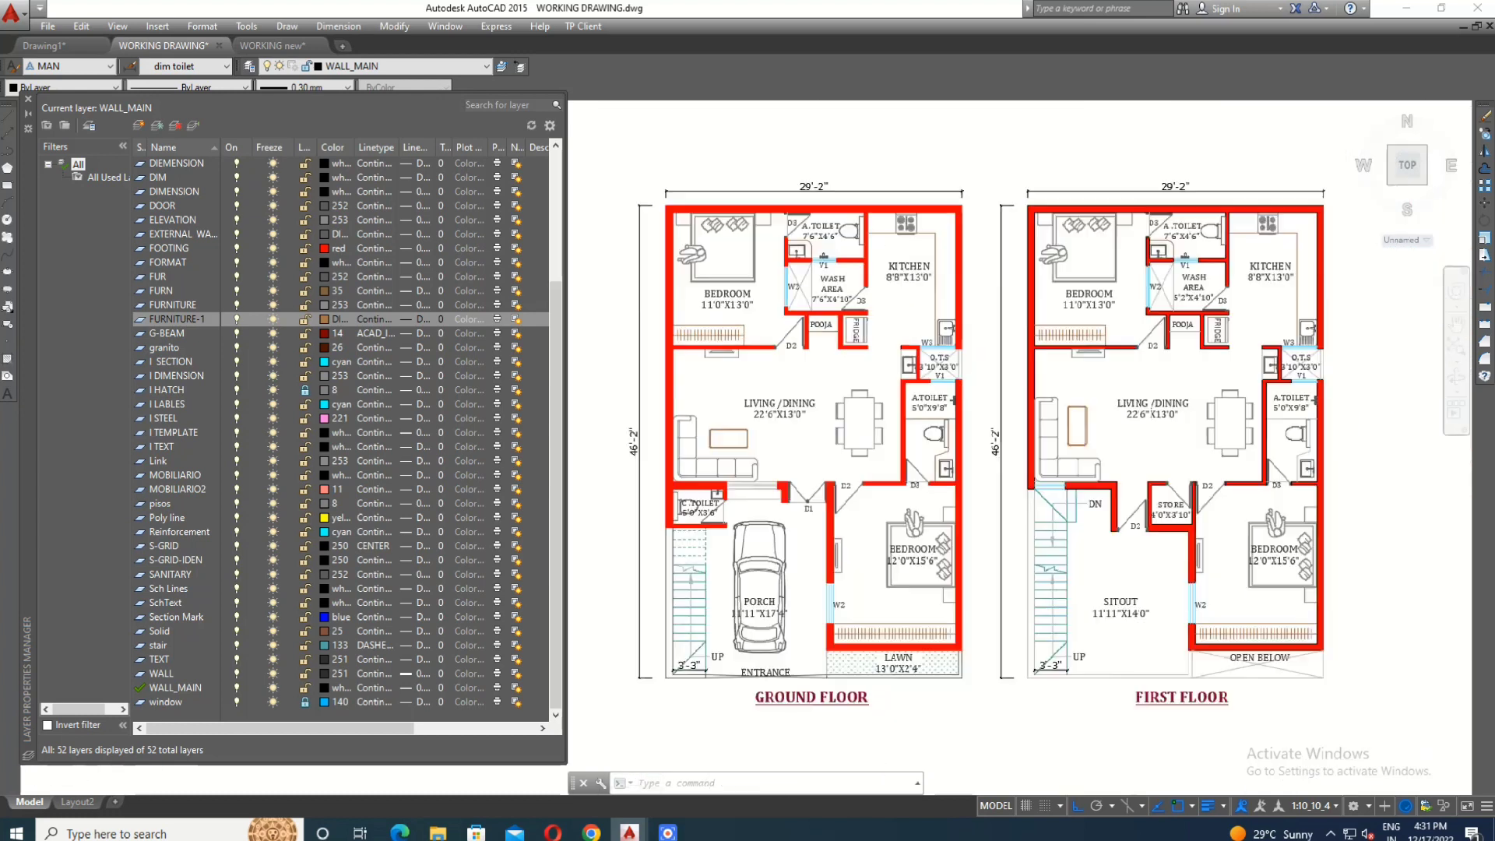
pyautogui.scroll(2, 1002, 333)
pyautogui.moveTo(1044, 254); pyautogui.dragTo(1045, 257, button='middle')
pyautogui.scroll(-4, 1044, 257)
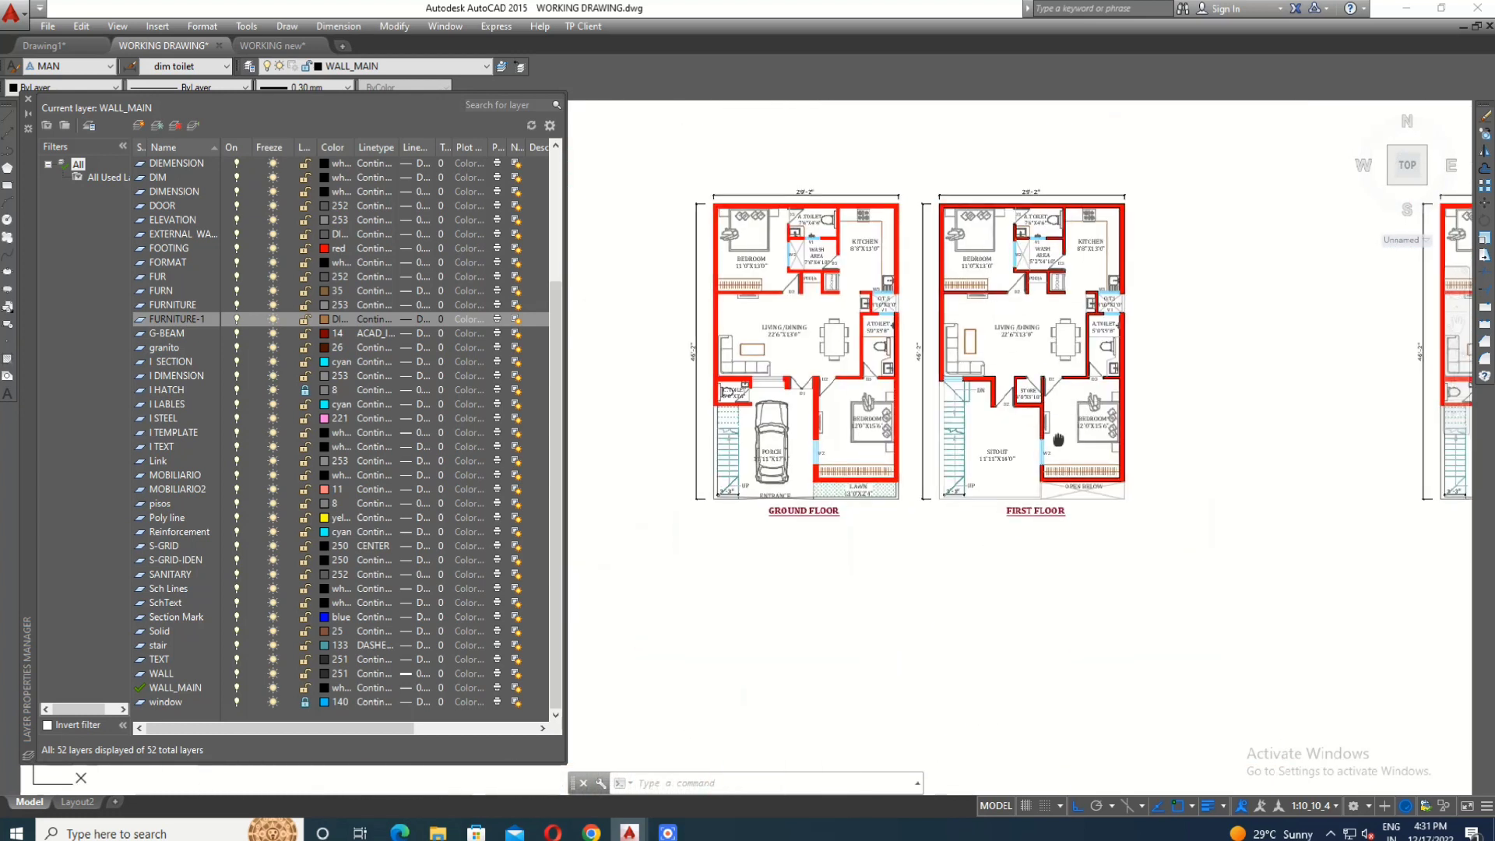
pyautogui.scroll(-2, 874, 440)
pyautogui.moveTo(1379, 427); pyautogui.dragTo(1098, 437, button='middle')
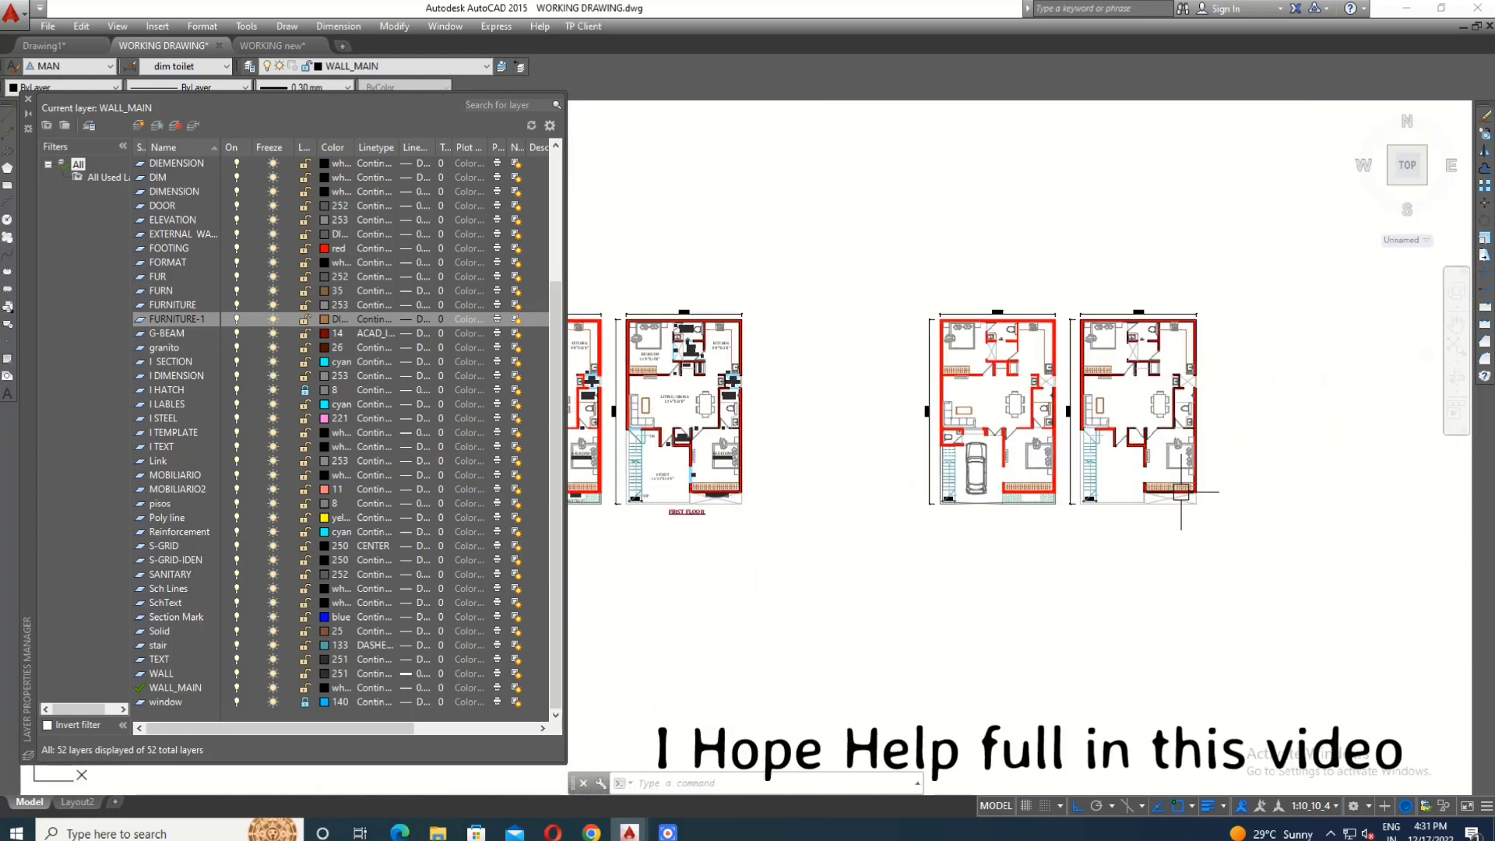
pyautogui.scroll(-1, 1181, 492)
pyautogui.scroll(4, 1085, 474)
pyautogui.scroll(-5, 1098, 408)
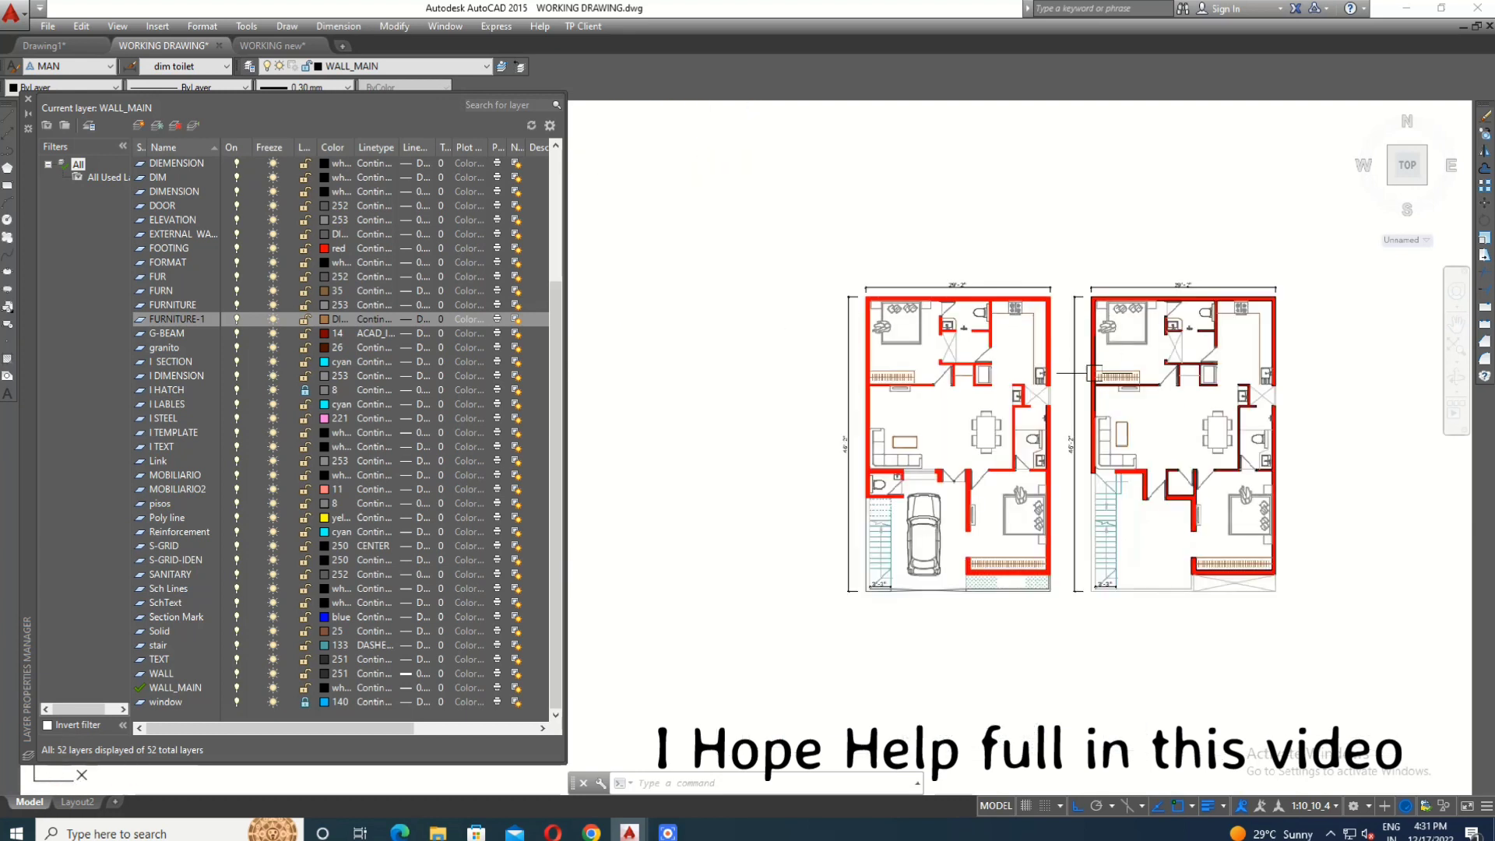
pyautogui.scroll(5, 745, 150)
pyautogui.scroll(-2, 595, 311)
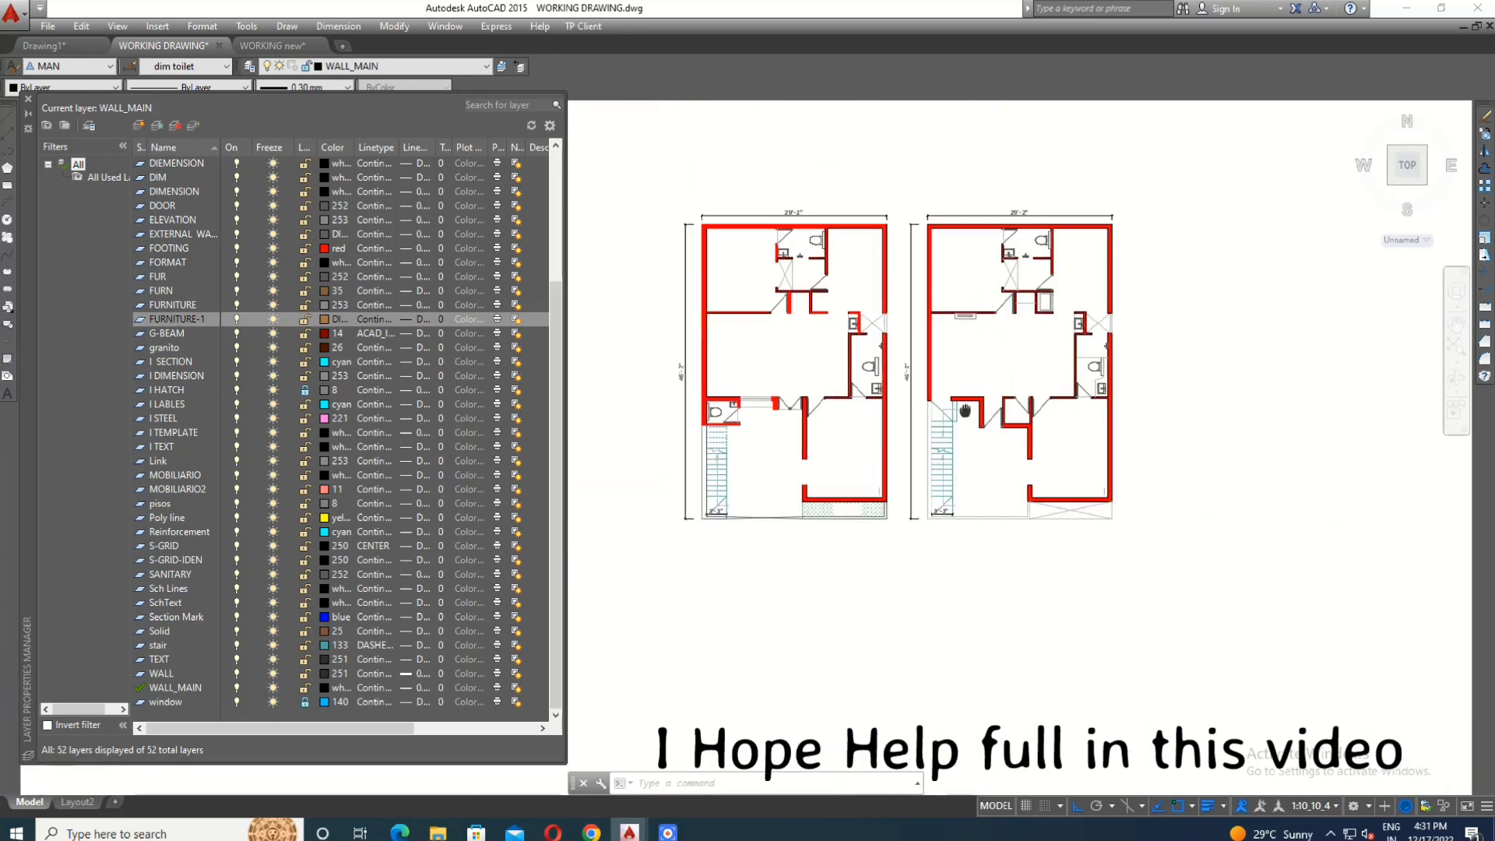
# - Close the Layer Properties Manager and review all three pairs of floor plans together
pyautogui.click(26, 102)
pyautogui.scroll(3, 778, 331)
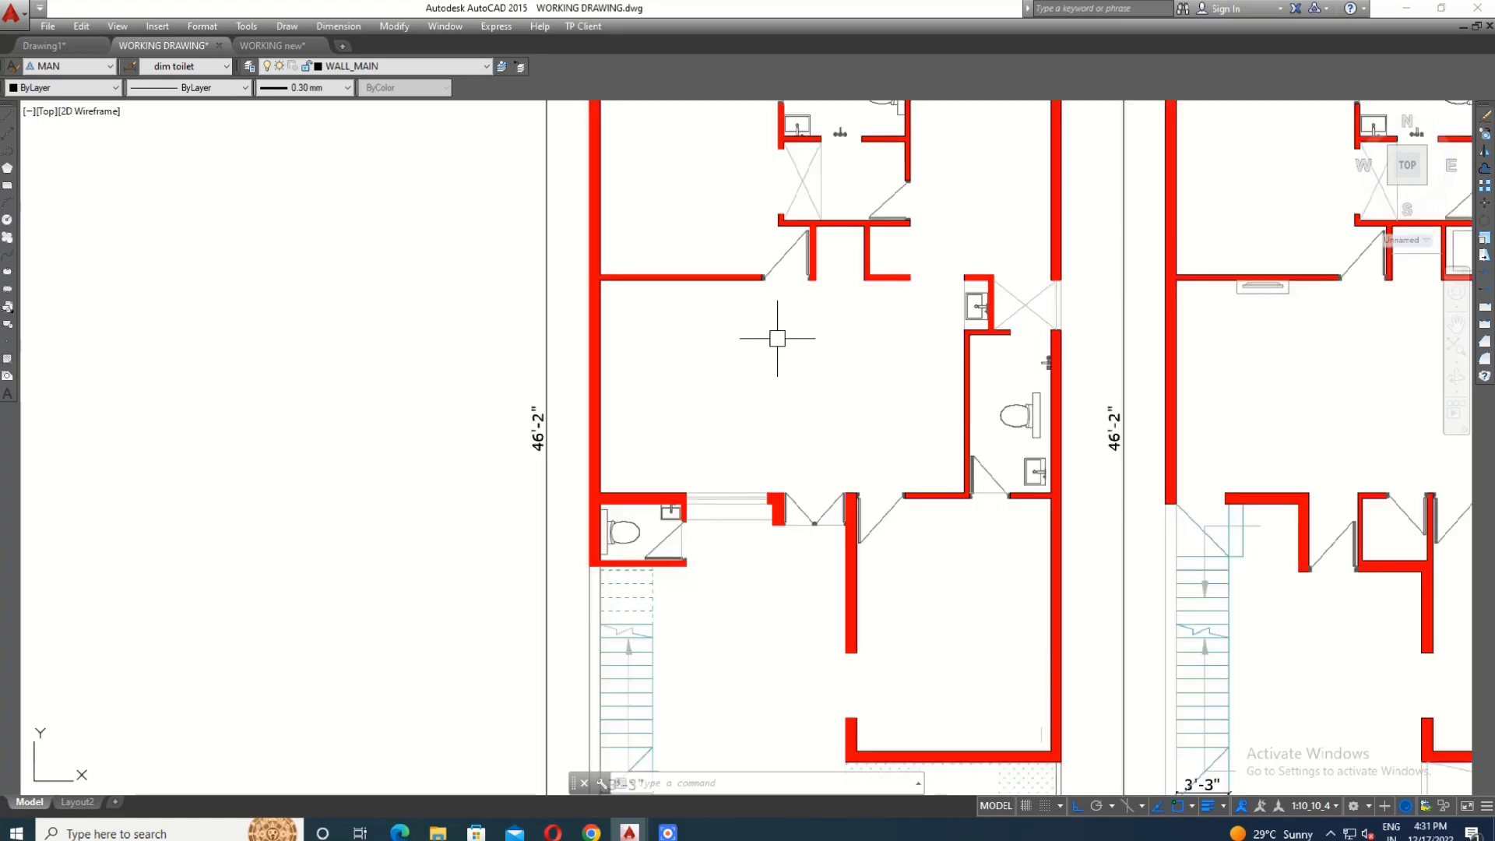
pyautogui.scroll(-2, 535, 296)
pyautogui.moveTo(1059, 391); pyautogui.dragTo(914, 296, button='middle')
pyautogui.scroll(-4, 759, 242)
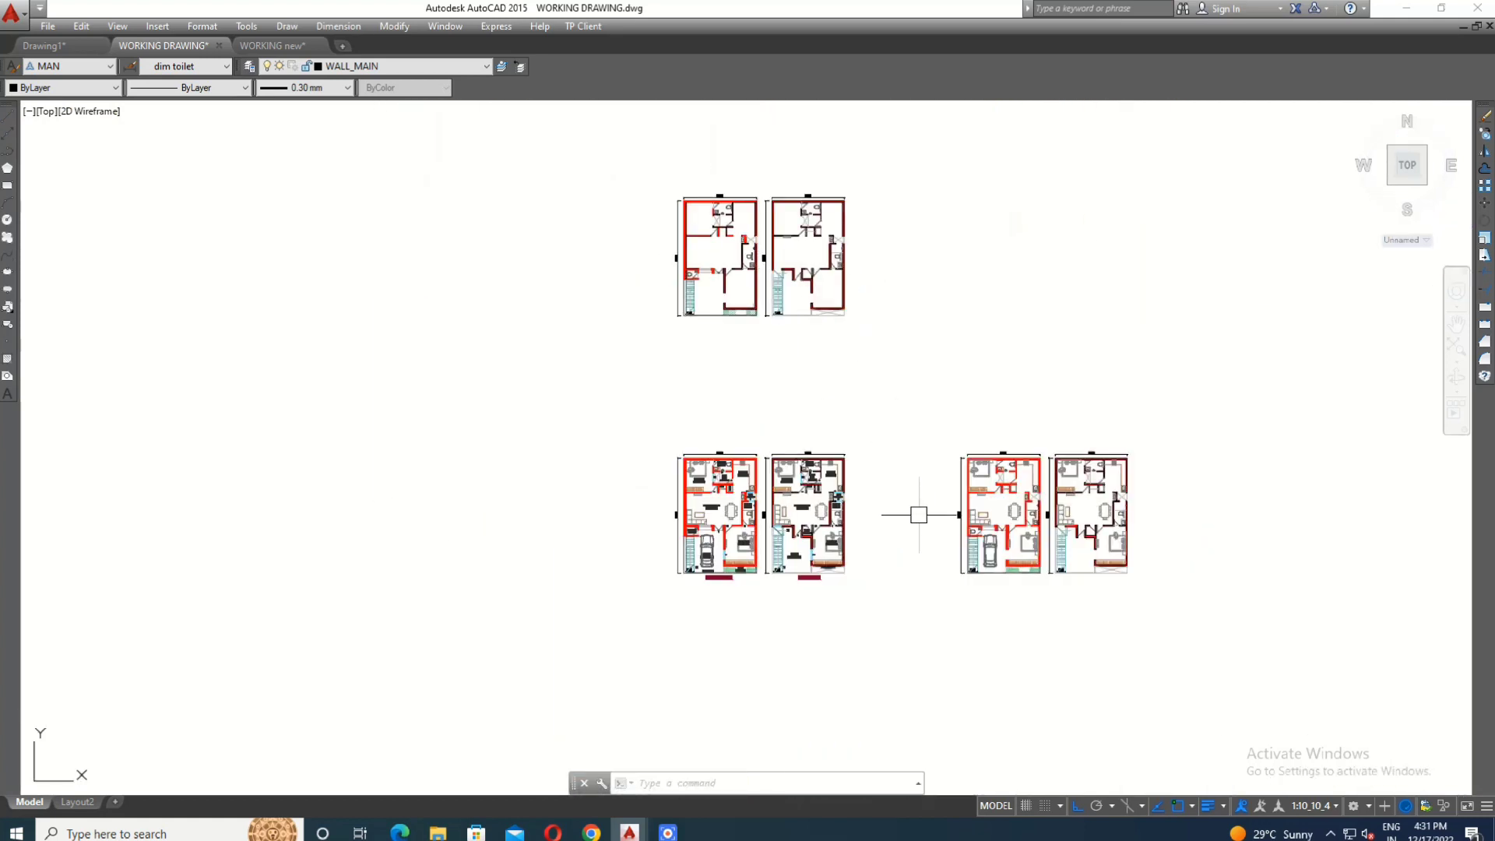